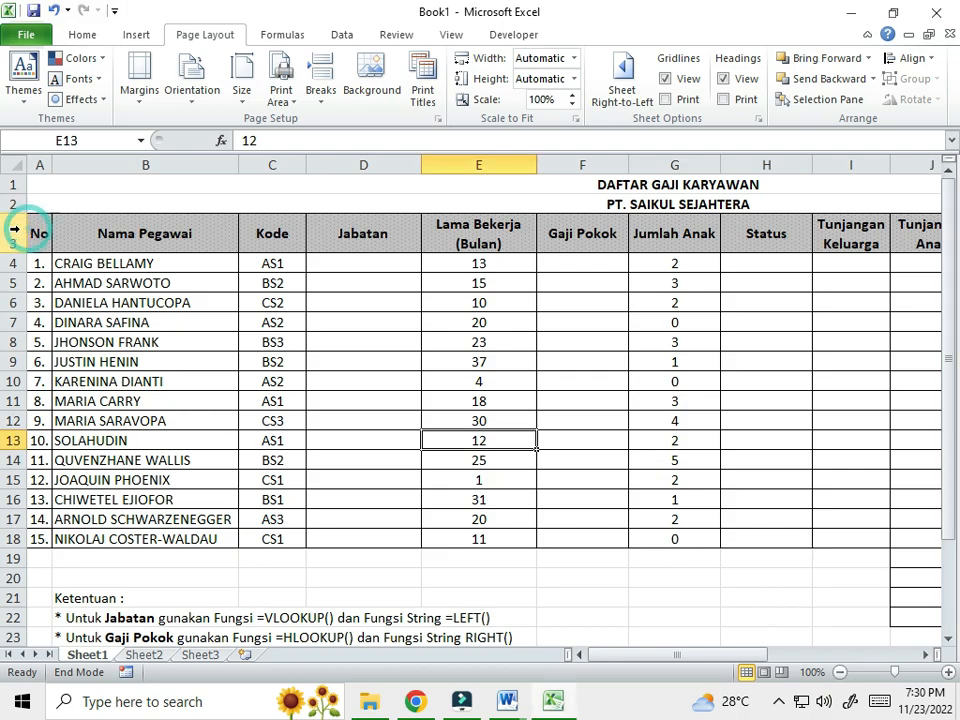
- Examine the employee salary table on Sheet1, including the empty Jabatan, Gaji Pokok and Status columns
{"action": "left_click_drag", "start_coordinate": [386, 262], "coordinate": [373, 532]}
{"action": "left_click_drag", "start_coordinate": [583, 263], "coordinate": [580, 528]}
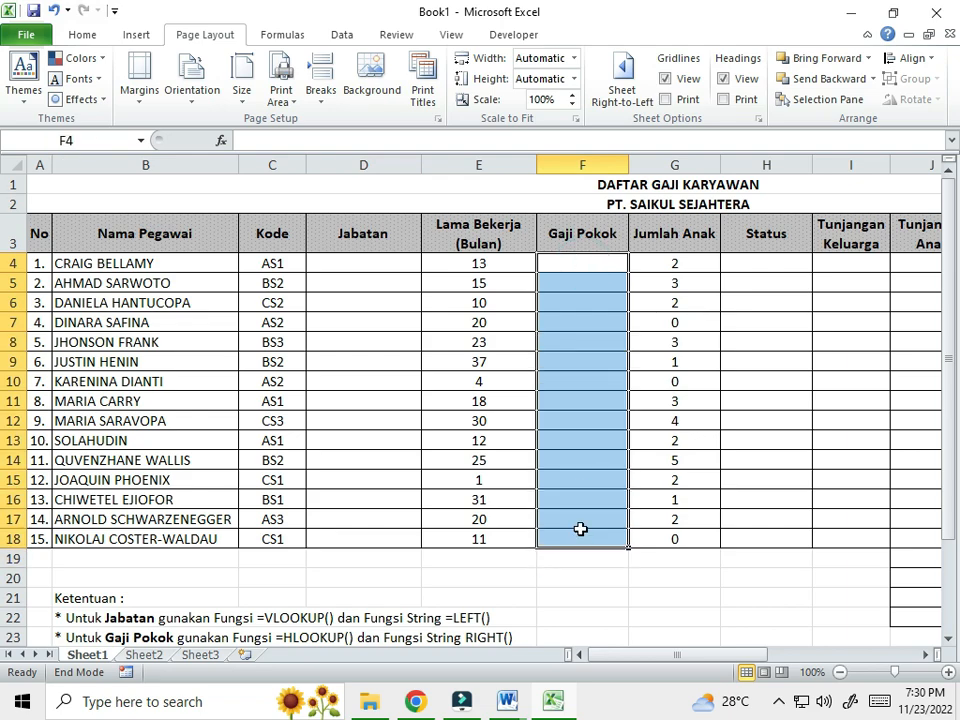
{"action": "left_click", "coordinate": [755, 261]}
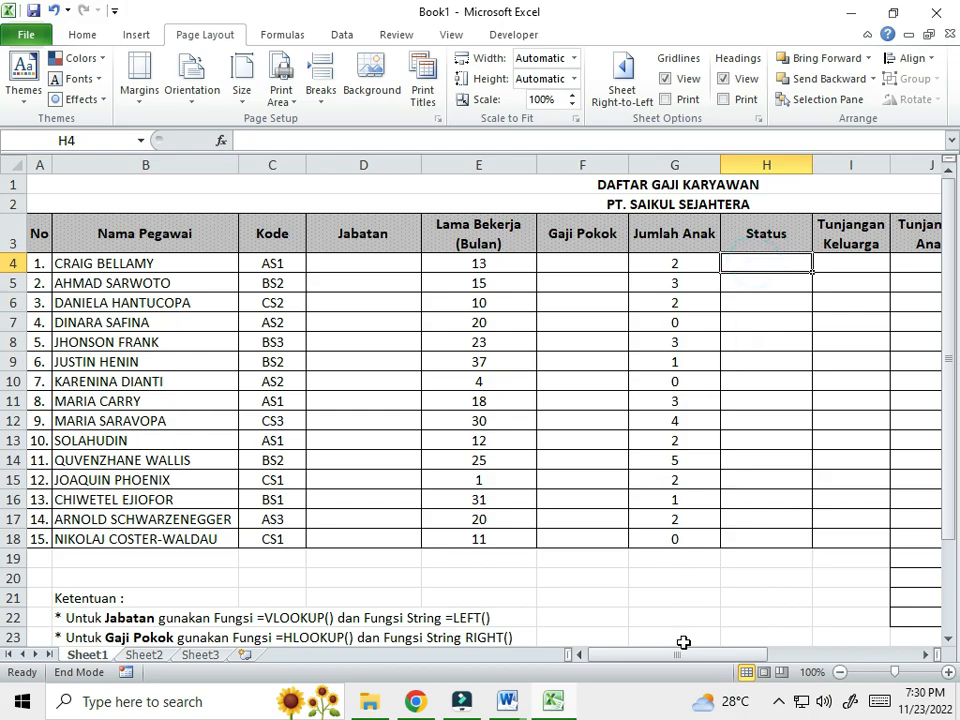
{"action": "mouse_move", "coordinate": [688, 655]}
{"action": "left_mouse_down"}
{"action": "mouse_move", "coordinate": [743, 655]}
{"action": "mouse_move", "coordinate": [686, 668]}
{"action": "left_mouse_up"}
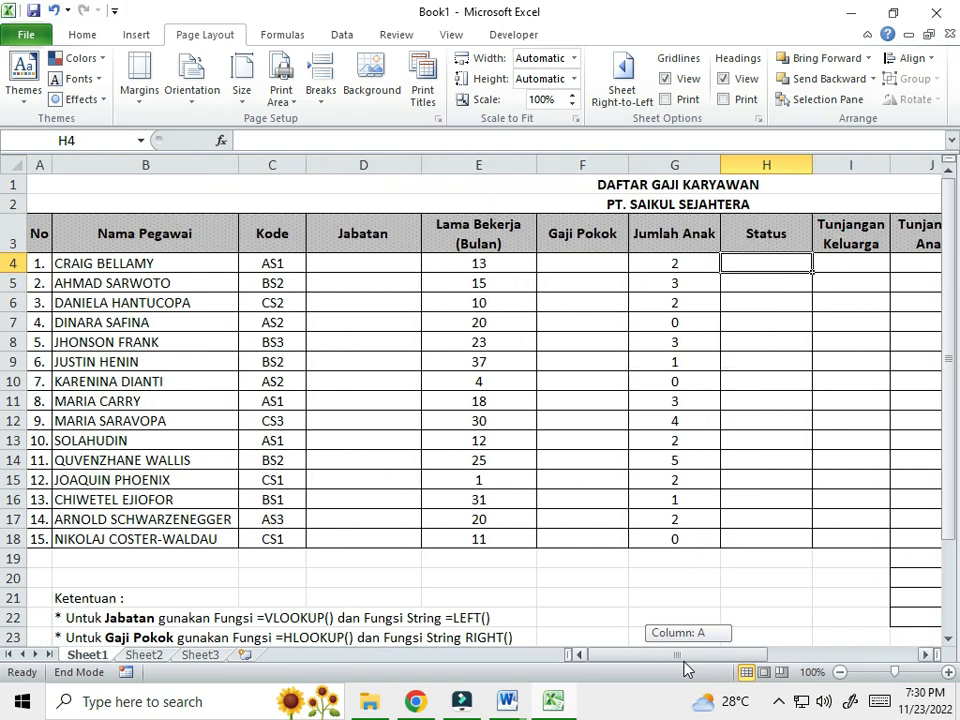
{"action": "left_click_drag", "start_coordinate": [20, 184], "coordinate": [17, 540]}
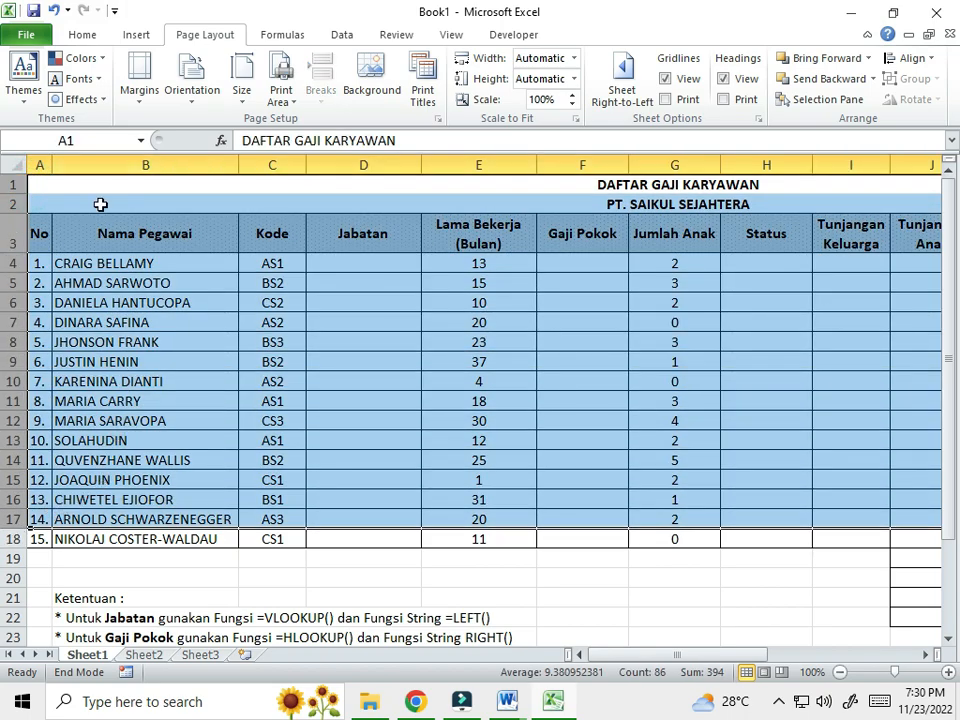
{"action": "left_click", "coordinate": [101, 204]}
{"action": "scroll", "coordinate": [580, 388], "scroll_direction": "down", "scroll_amount": 1}
{"action": "scroll", "coordinate": [561, 324], "scroll_direction": "up", "scroll_amount": 1}
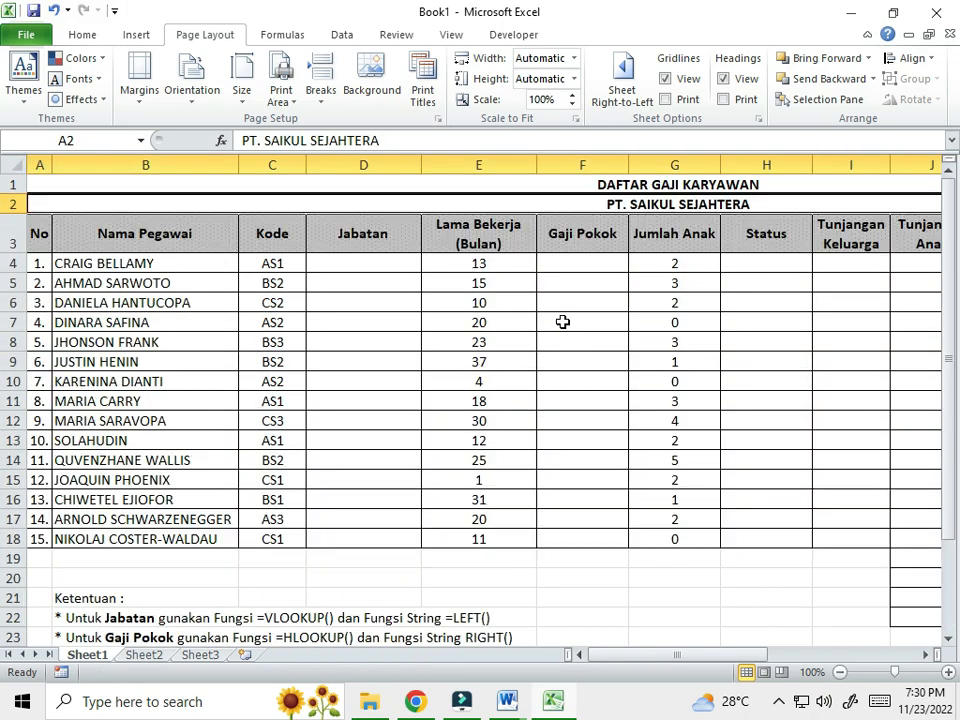
- Look through all the lookup tables on Sheet2, from the Kode and Jabatan table down to the Potongan table
{"action": "left_click", "coordinate": [148, 658]}
{"action": "left_click", "coordinate": [640, 480]}
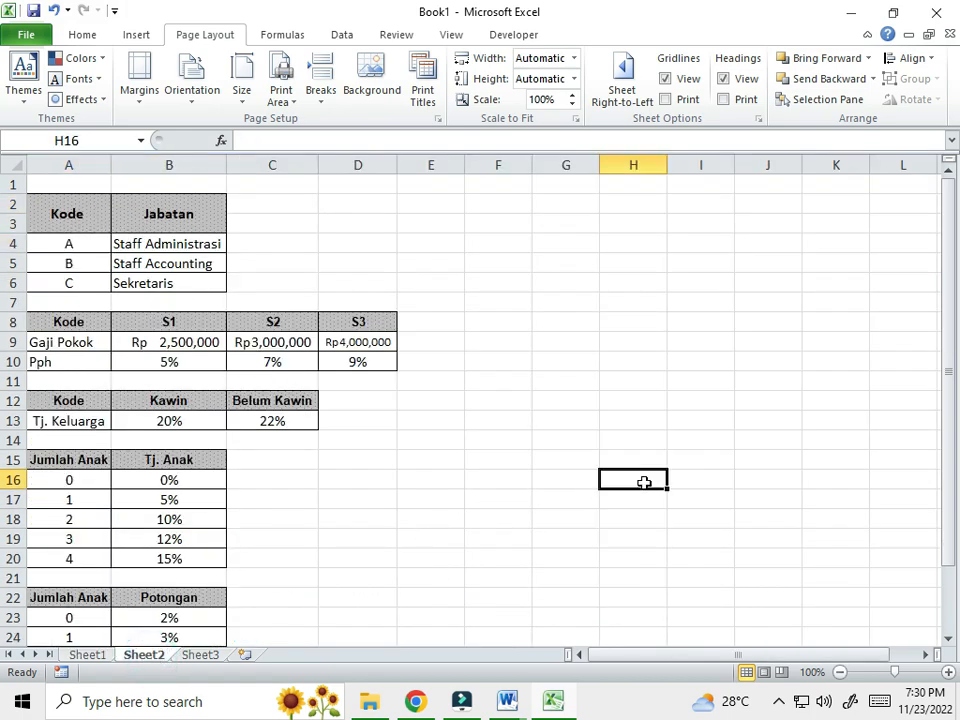
{"action": "left_click_drag", "start_coordinate": [64, 210], "coordinate": [198, 285]}
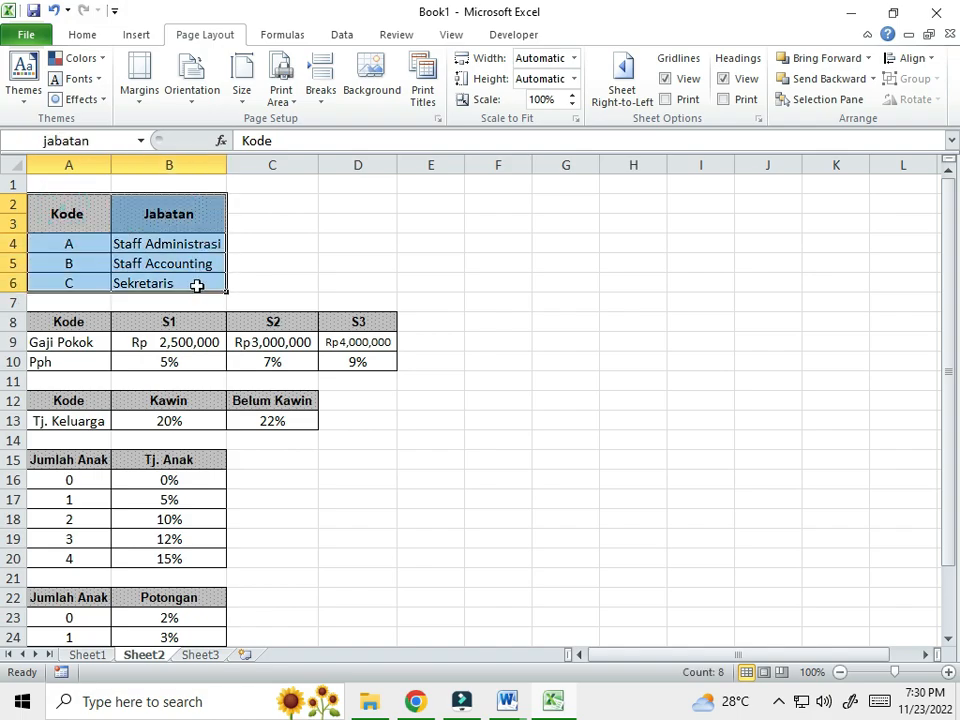
{"action": "left_click", "coordinate": [566, 361]}
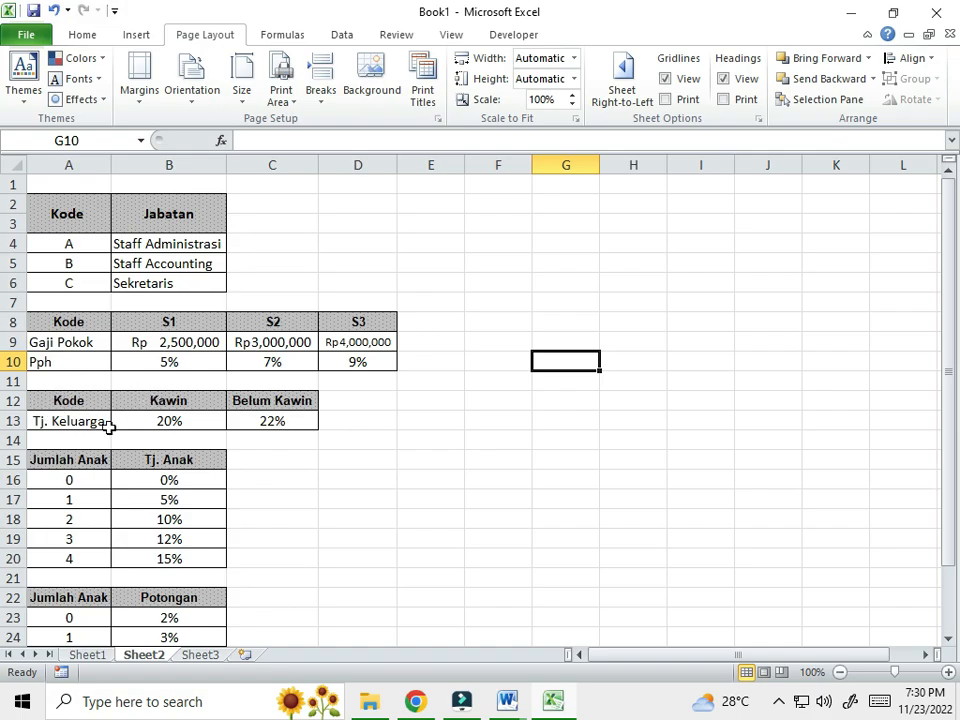
{"action": "scroll", "coordinate": [250, 410], "scroll_direction": "down", "scroll_amount": 1}
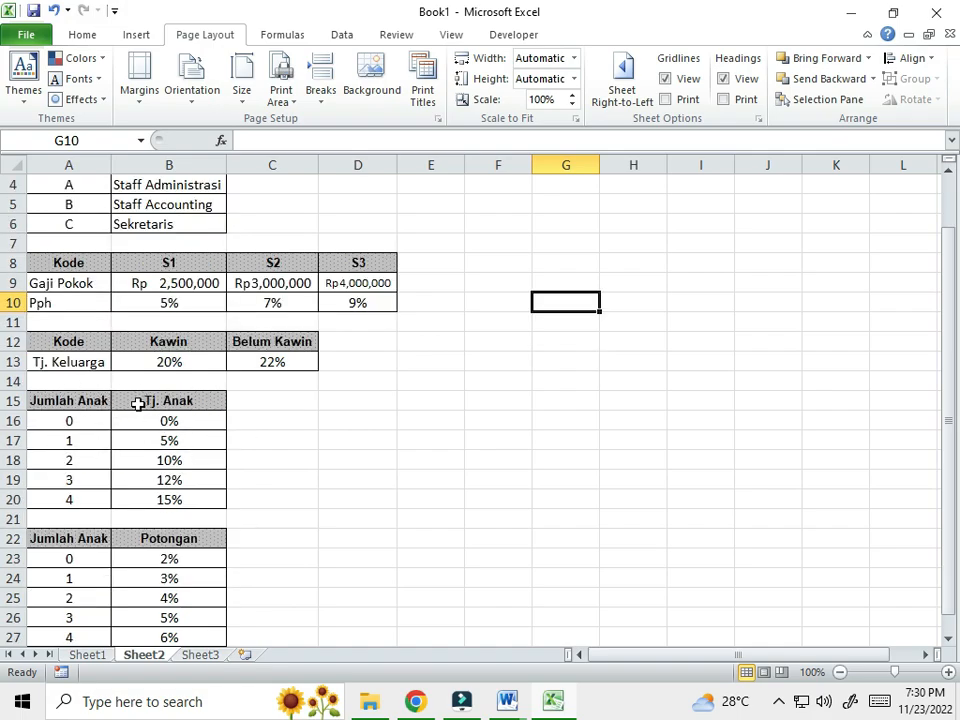
{"action": "scroll", "coordinate": [240, 535], "scroll_direction": "down", "scroll_amount": 1}
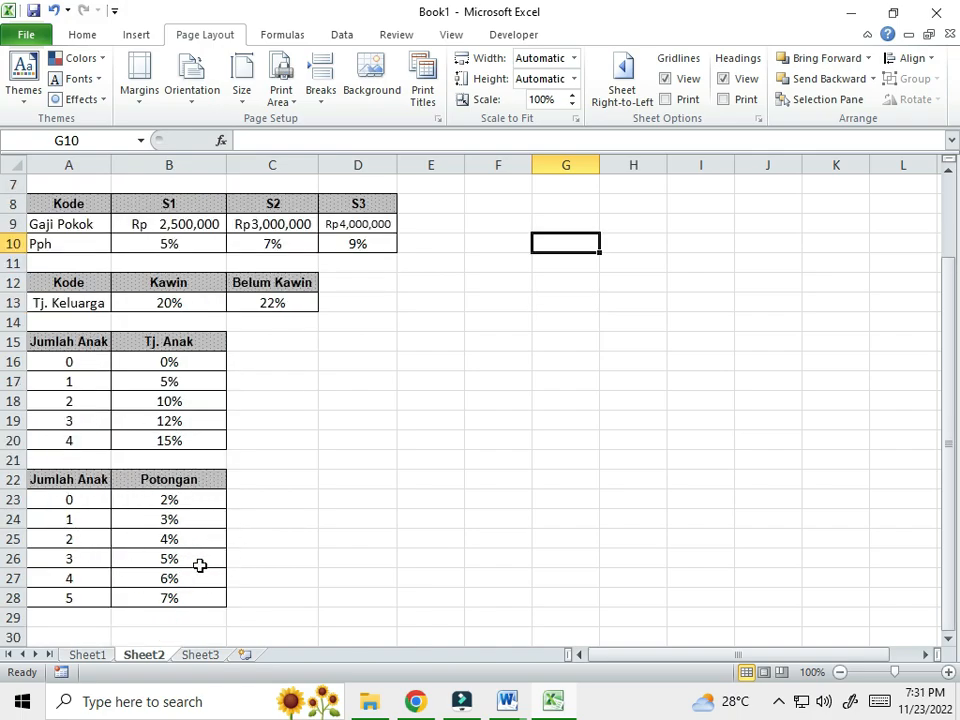
{"action": "scroll", "coordinate": [509, 513], "scroll_direction": "up", "scroll_amount": 2}
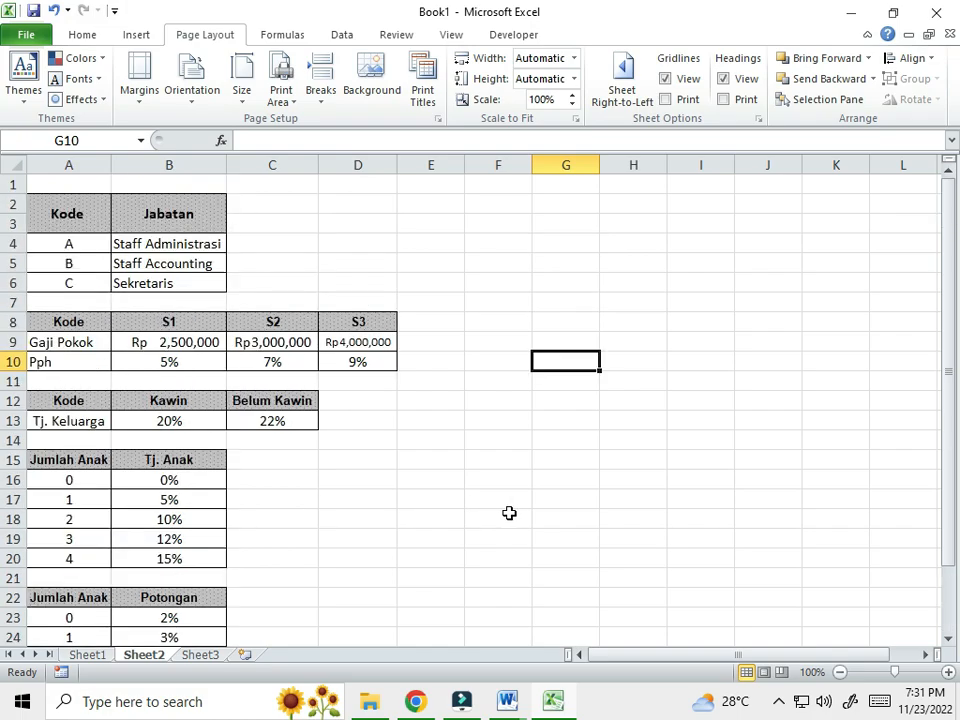
- Name the Kode and Jabatan lookup table in A2:B6 on Sheet2 as jabatan
{"action": "left_click", "coordinate": [310, 243]}
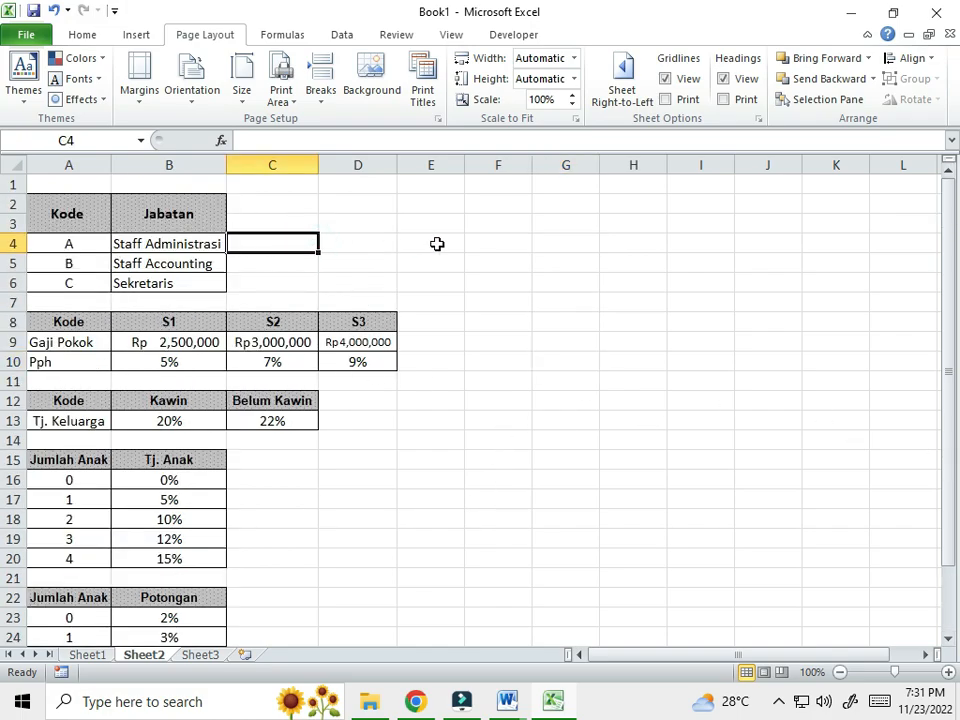
{"action": "left_click_drag", "start_coordinate": [55, 213], "coordinate": [169, 283]}
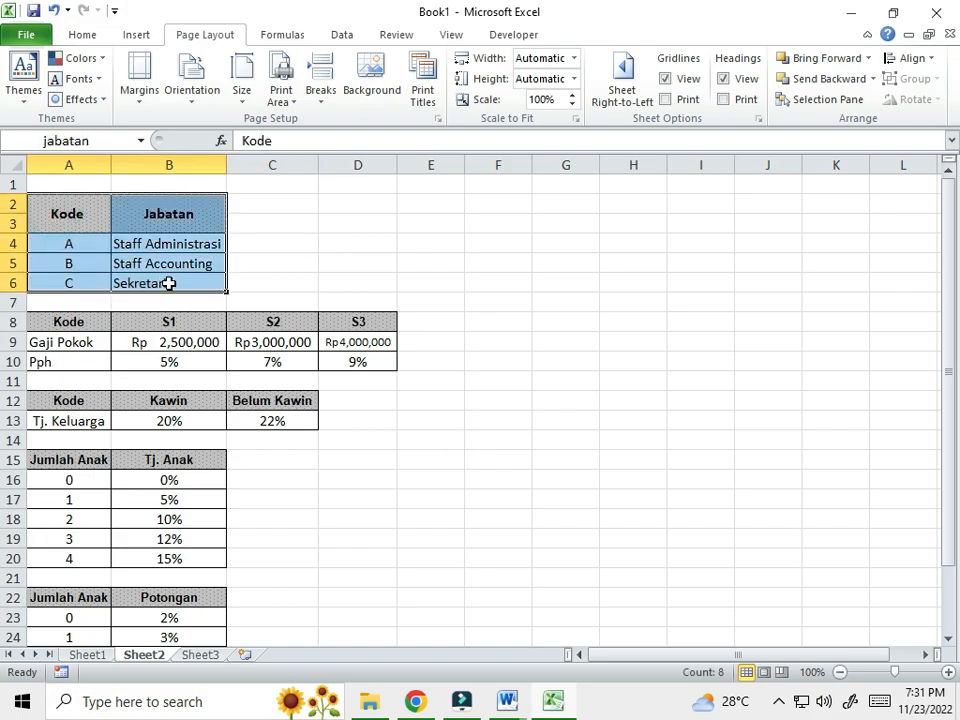
{"action": "left_click", "coordinate": [115, 141]}
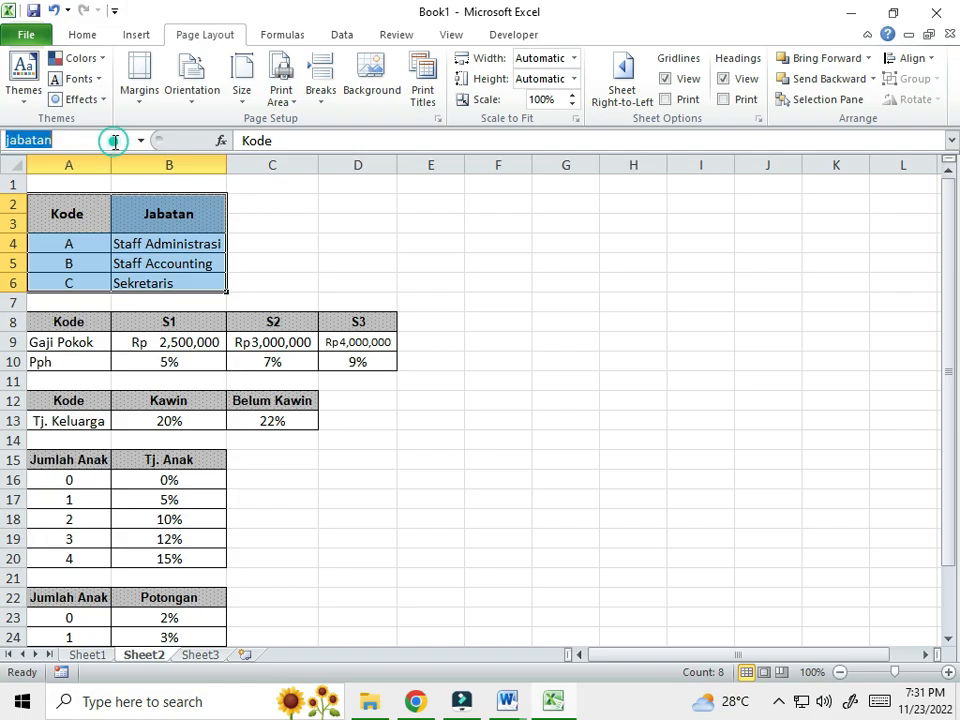
{"action": "left_click", "coordinate": [80, 142]}
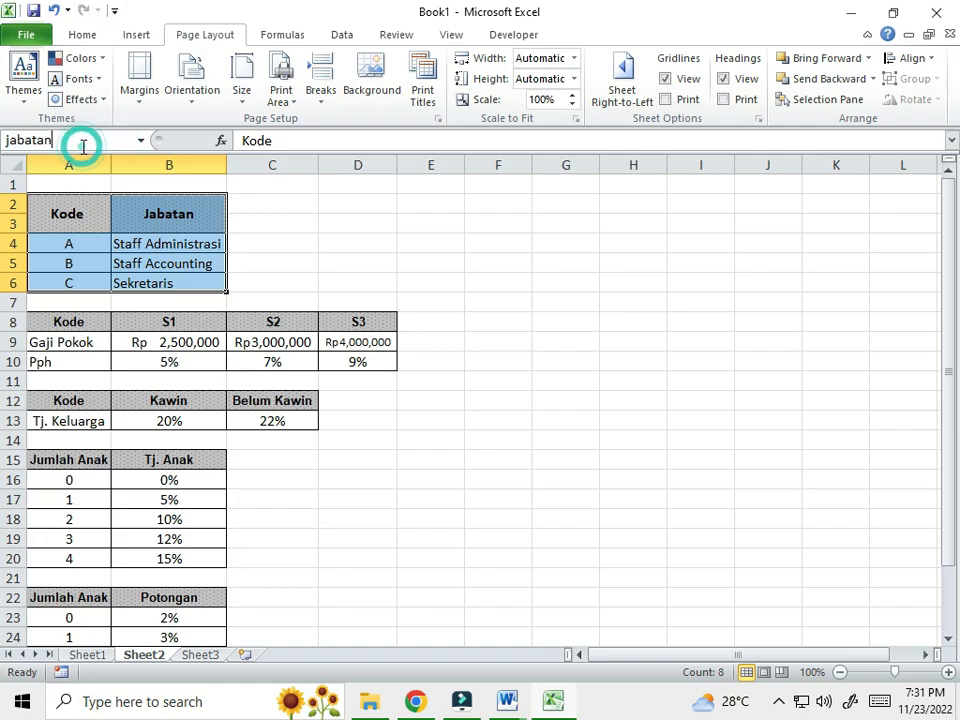
{"action": "key", "text": "Return"}
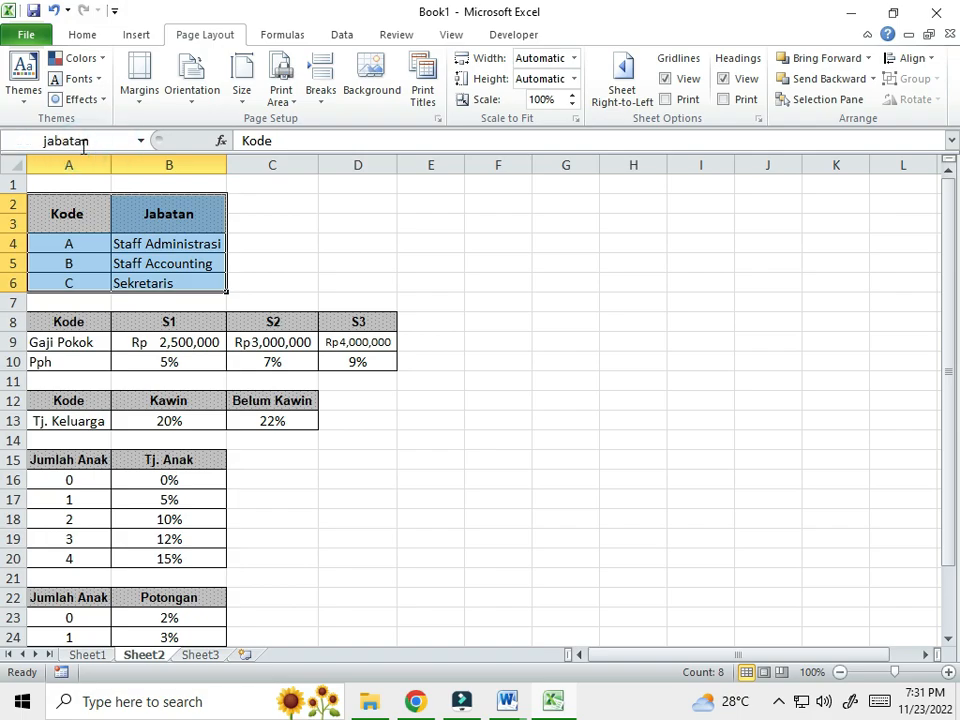
{"action": "left_click", "coordinate": [392, 281]}
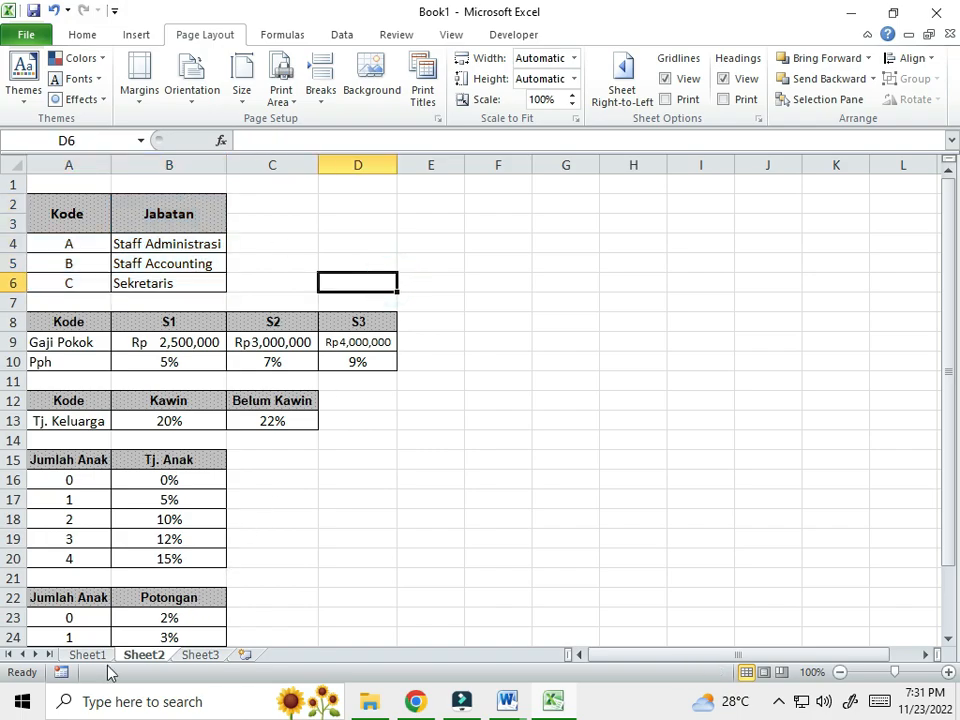
- Compare the empty Jabatan column on Sheet1 with the lookup tables on Sheet2
{"action": "left_click", "coordinate": [87, 654]}
{"action": "left_click", "coordinate": [359, 262]}
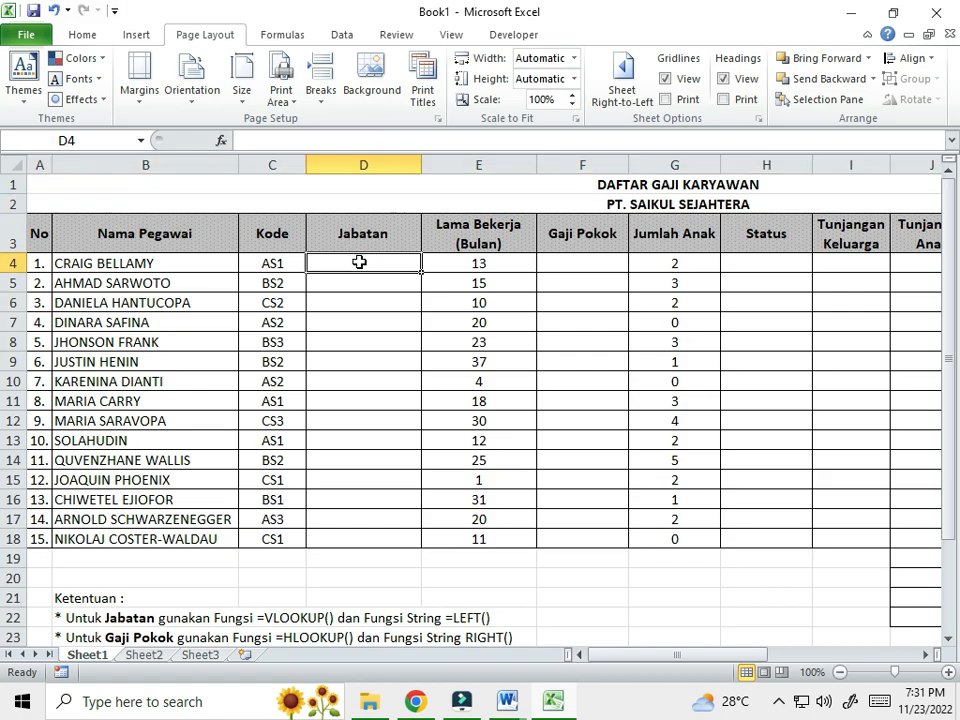
{"action": "left_click", "coordinate": [144, 655]}
{"action": "left_click", "coordinate": [87, 654]}
{"action": "left_click", "coordinate": [144, 655]}
{"action": "left_click", "coordinate": [87, 654]}
{"action": "left_click", "coordinate": [144, 655]}
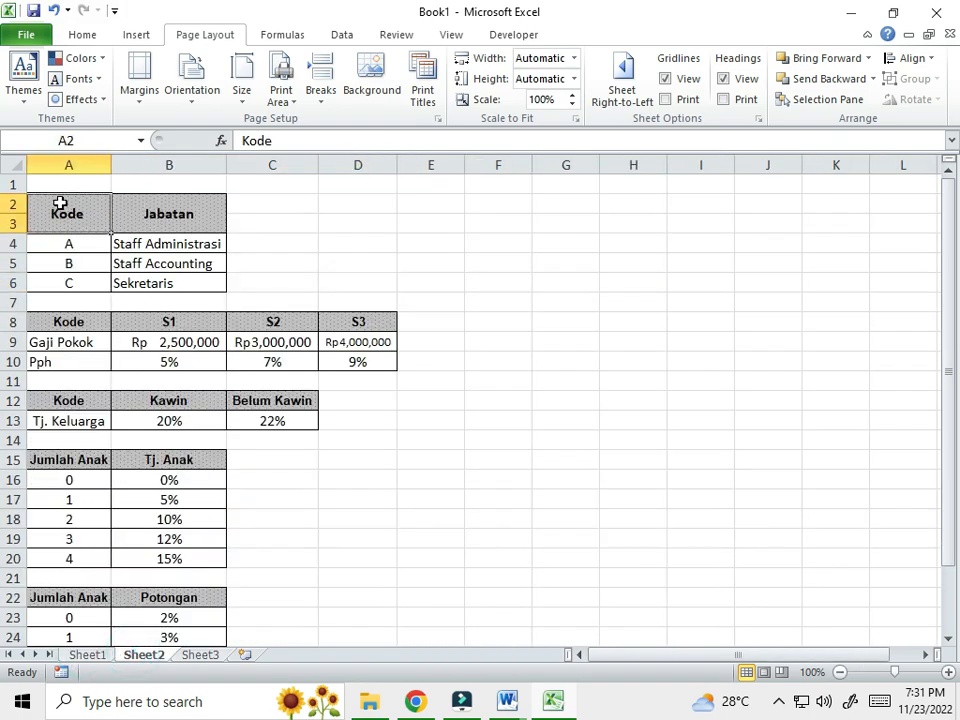
- Check the range name of each Sheet2 lookup table by selecting the Jabatan, Gaji Pokok, Tj. Keluarga, Tj. Anak and Potongan tables in turn
{"action": "left_click_drag", "start_coordinate": [60, 204], "coordinate": [197, 272]}
{"action": "left_click", "coordinate": [305, 263]}
{"action": "left_click_drag", "start_coordinate": [56, 210], "coordinate": [190, 282]}
{"action": "left_click_drag", "start_coordinate": [73, 316], "coordinate": [358, 362]}
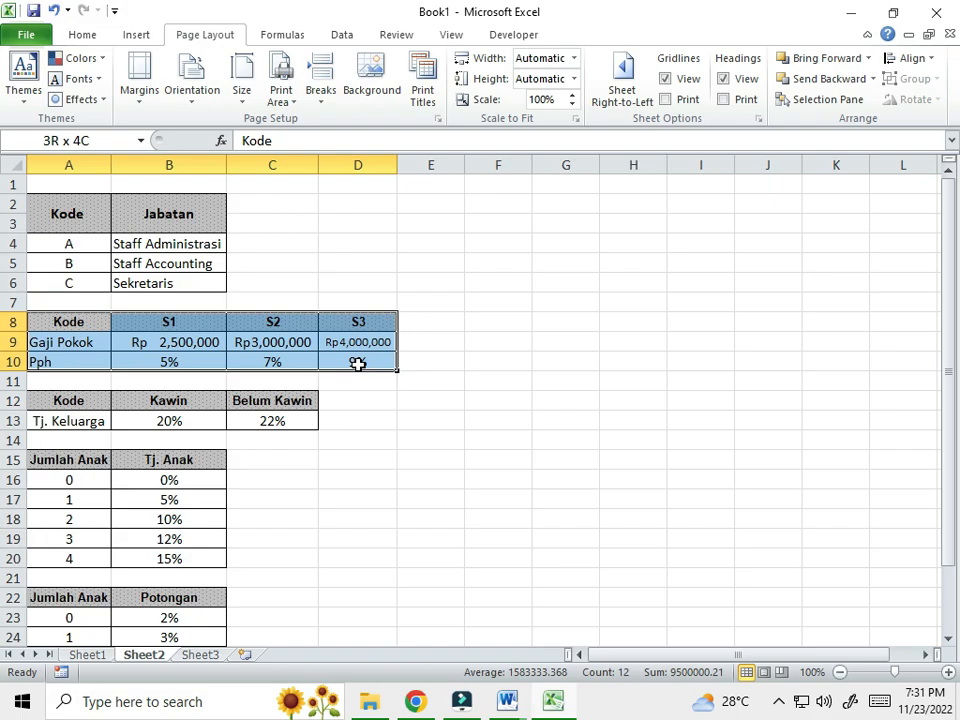
{"action": "left_click_drag", "start_coordinate": [77, 401], "coordinate": [290, 412]}
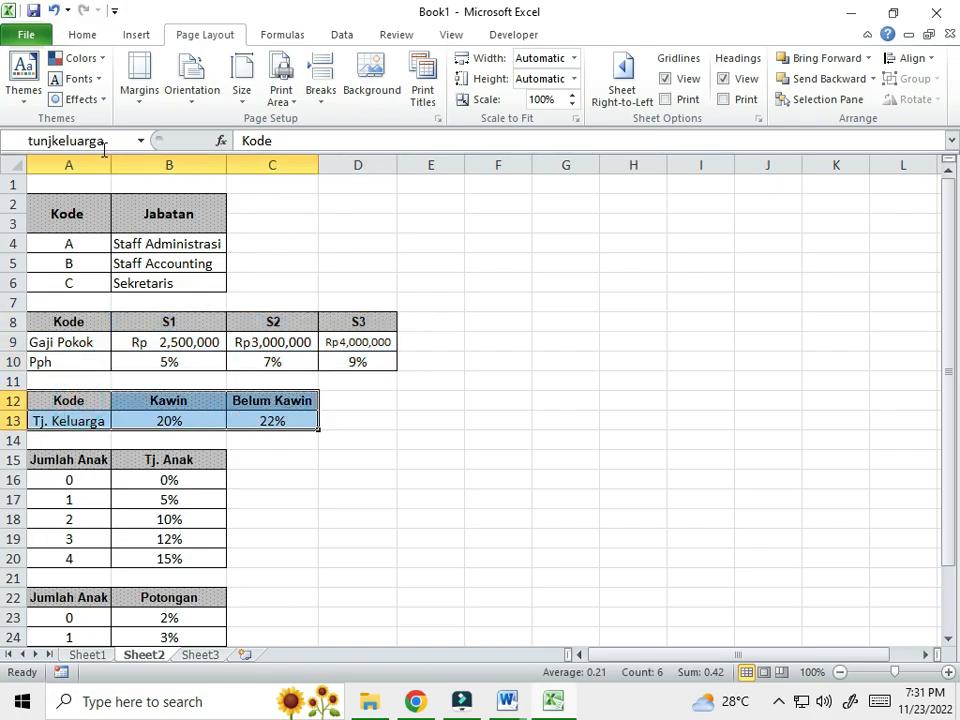
{"action": "left_click_drag", "start_coordinate": [72, 462], "coordinate": [167, 559]}
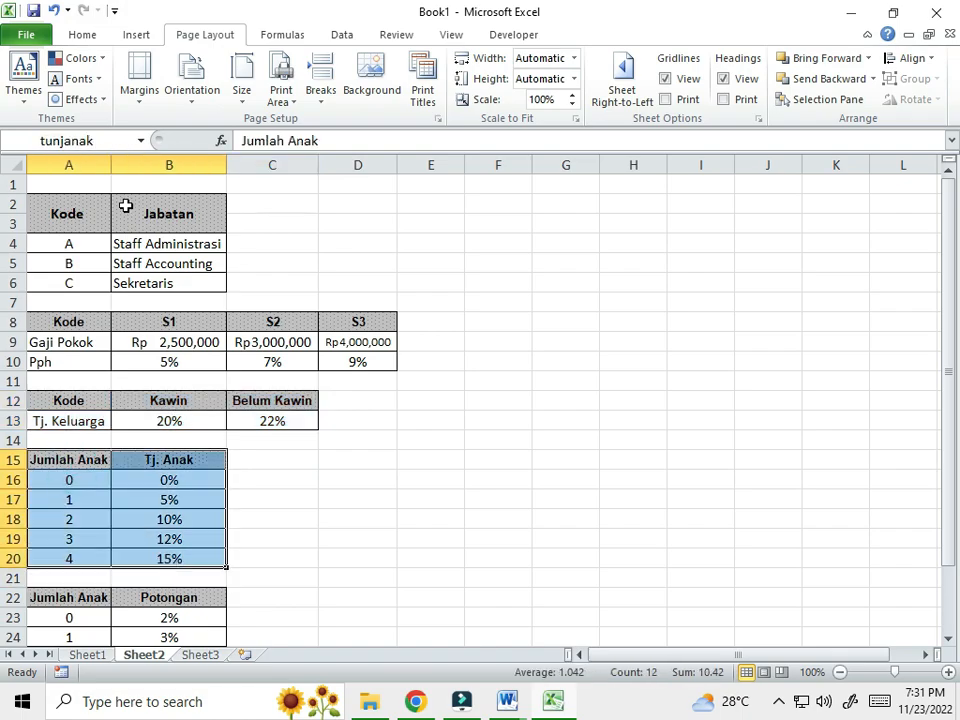
{"action": "scroll", "coordinate": [100, 488], "scroll_direction": "down", "scroll_amount": 2}
{"action": "left_click_drag", "start_coordinate": [82, 479], "coordinate": [167, 602]}
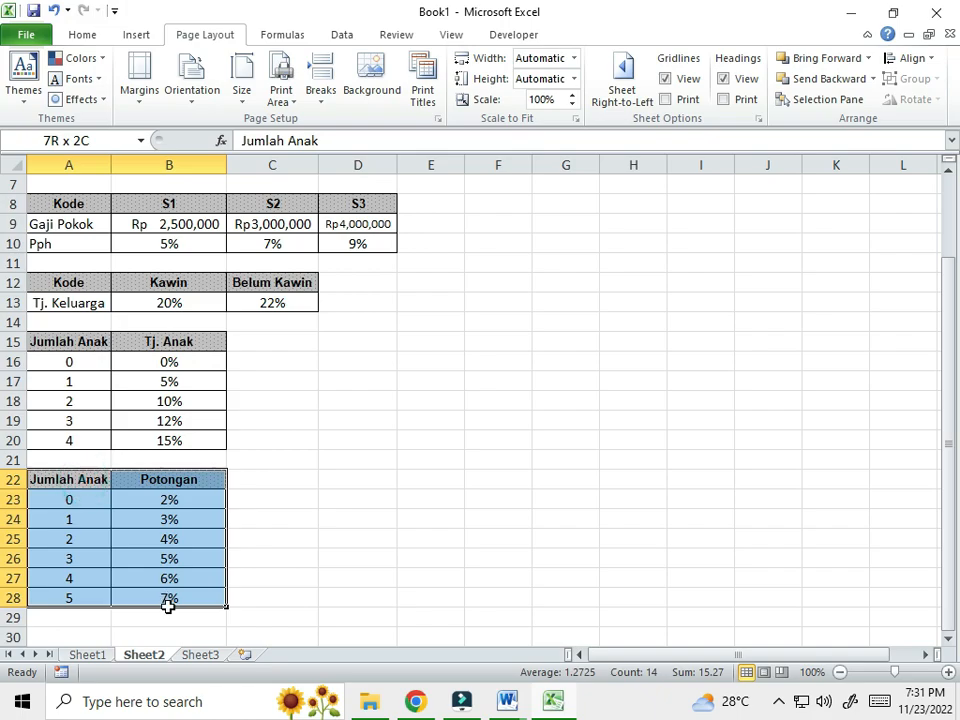
{"action": "scroll", "coordinate": [334, 445], "scroll_direction": "up", "scroll_amount": 2}
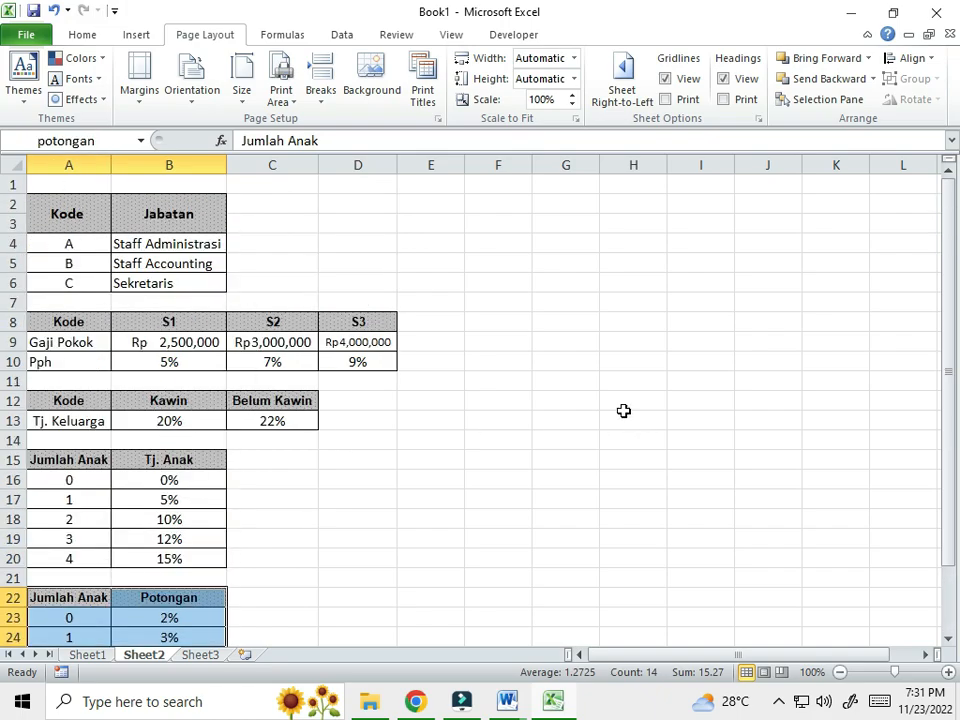
- Recheck the range names of the Jabatan, Gaji Pokok, Tj. Keluarga and Potongan tables on Sheet2
{"action": "left_click", "coordinate": [574, 395]}
{"action": "scroll", "coordinate": [241, 283], "scroll_direction": "down", "scroll_amount": 2}
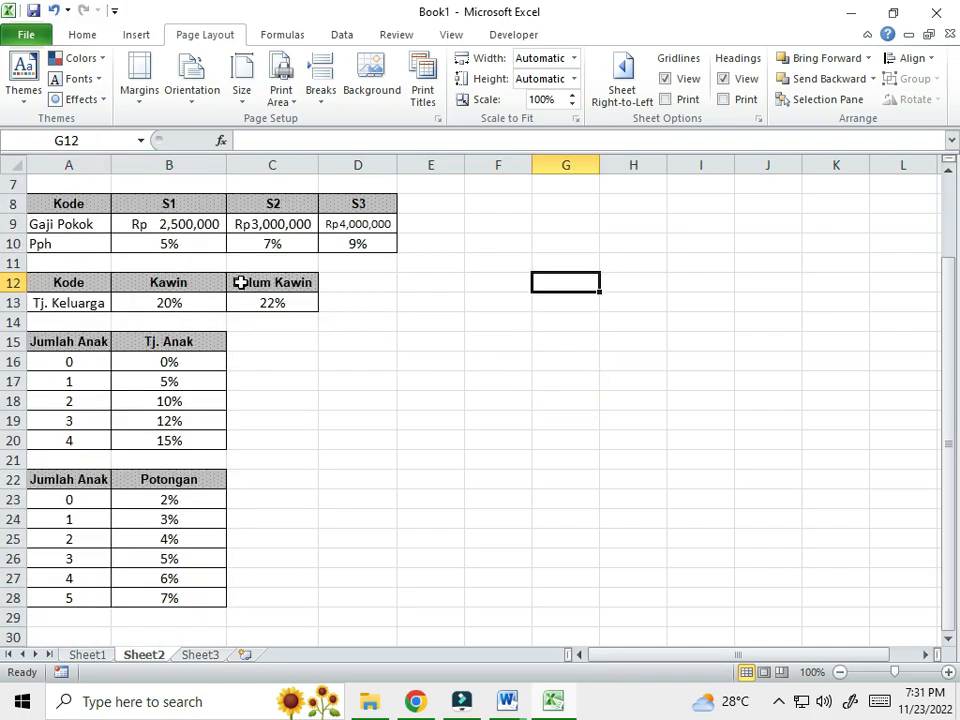
{"action": "scroll", "coordinate": [247, 302], "scroll_direction": "up", "scroll_amount": 2}
{"action": "left_click_drag", "start_coordinate": [72, 214], "coordinate": [162, 281]}
{"action": "left_click_drag", "start_coordinate": [96, 324], "coordinate": [320, 355]}
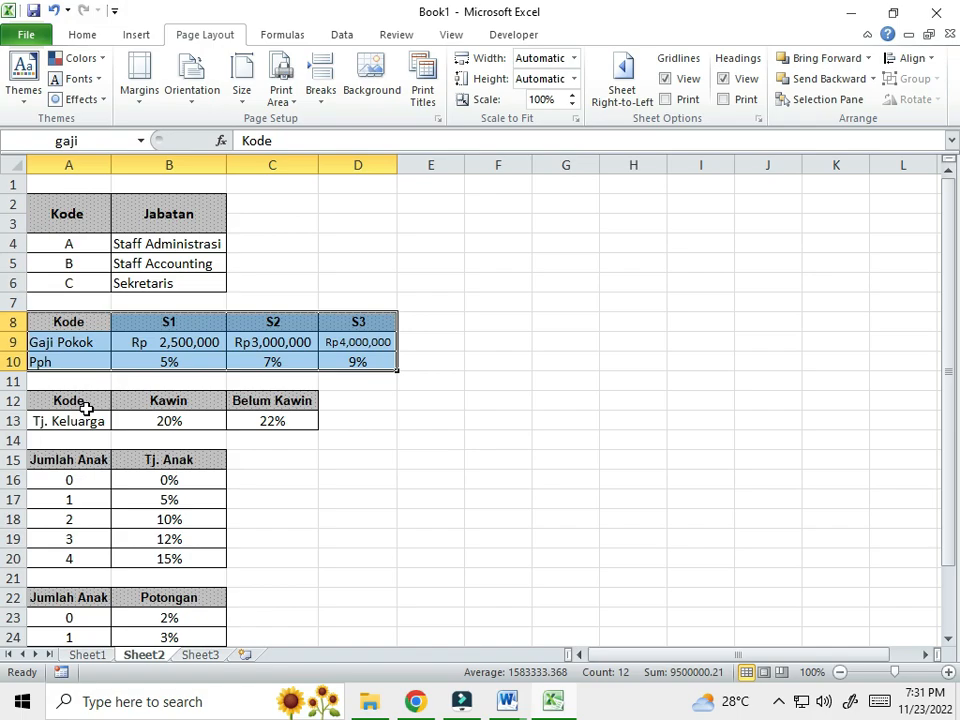
{"action": "left_click_drag", "start_coordinate": [75, 400], "coordinate": [255, 421]}
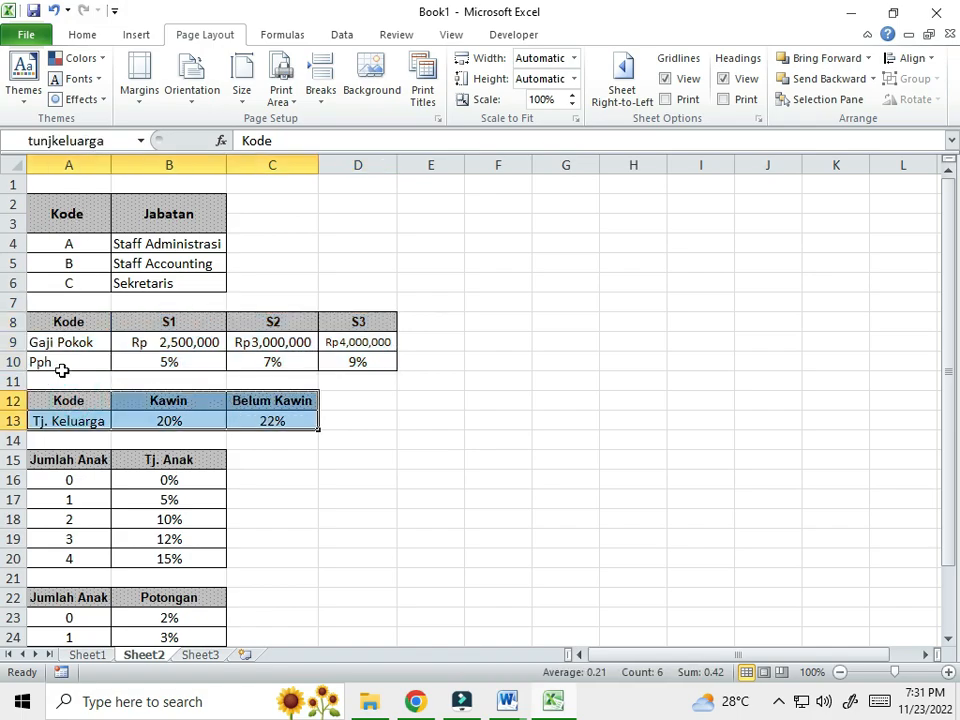
{"action": "scroll", "coordinate": [197, 506], "scroll_direction": "down", "scroll_amount": 3}
{"action": "left_click_drag", "start_coordinate": [64, 418], "coordinate": [213, 535]}
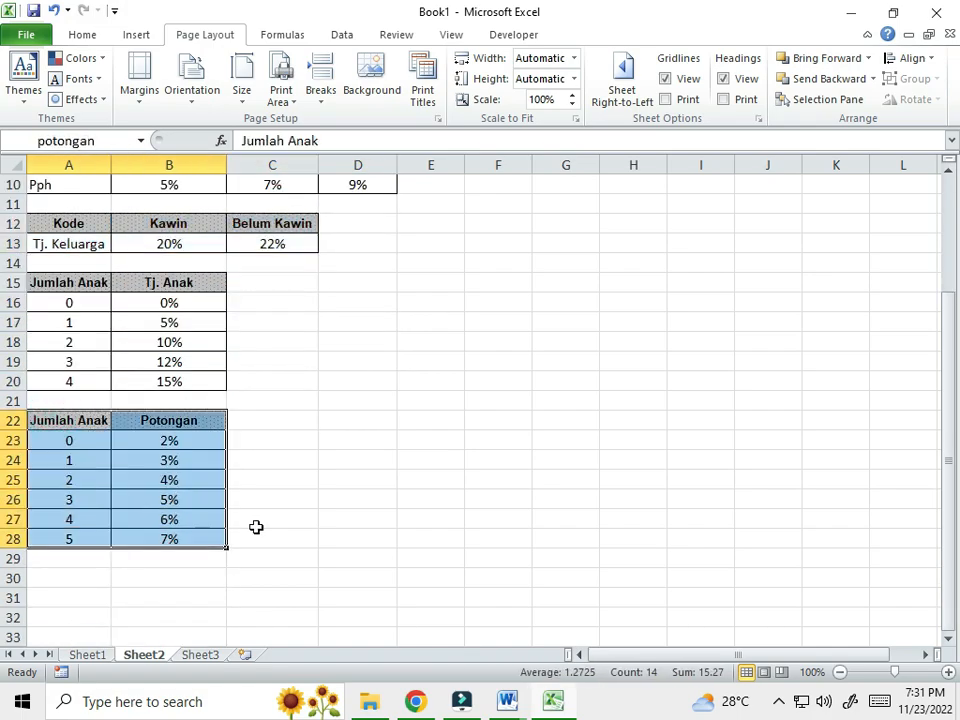
{"action": "left_click", "coordinate": [386, 496]}
{"action": "scroll", "coordinate": [385, 472], "scroll_direction": "up", "scroll_amount": 3}
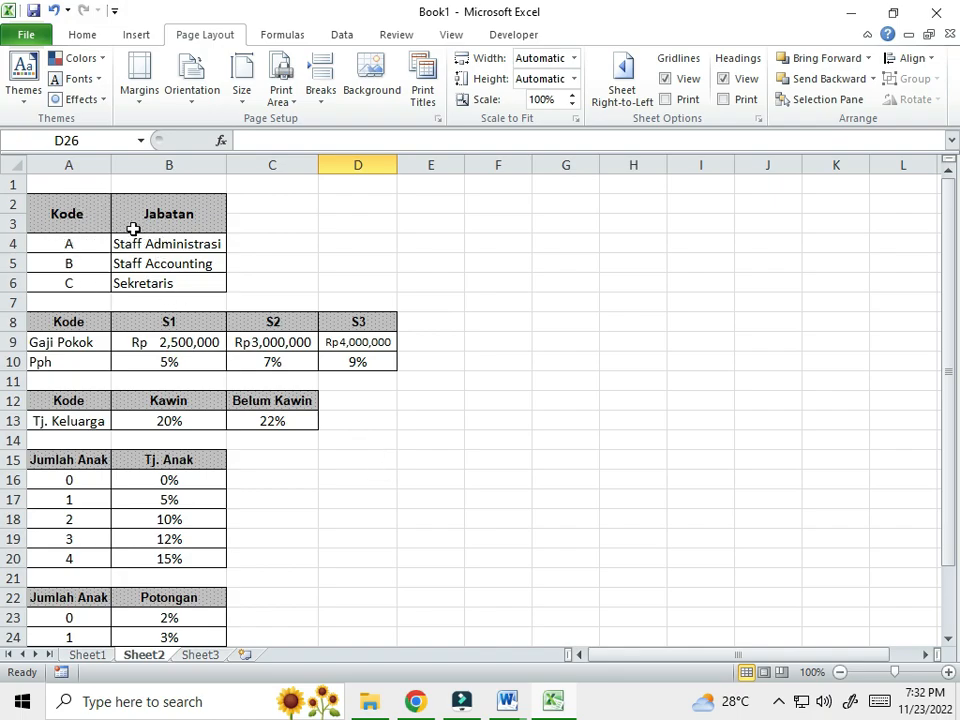
- Match the Jabatan column on Sheet1 with the range named jabatan on Sheet2 and return to Sheet1
{"action": "left_click", "coordinate": [187, 212]}
{"action": "left_click", "coordinate": [87, 655]}
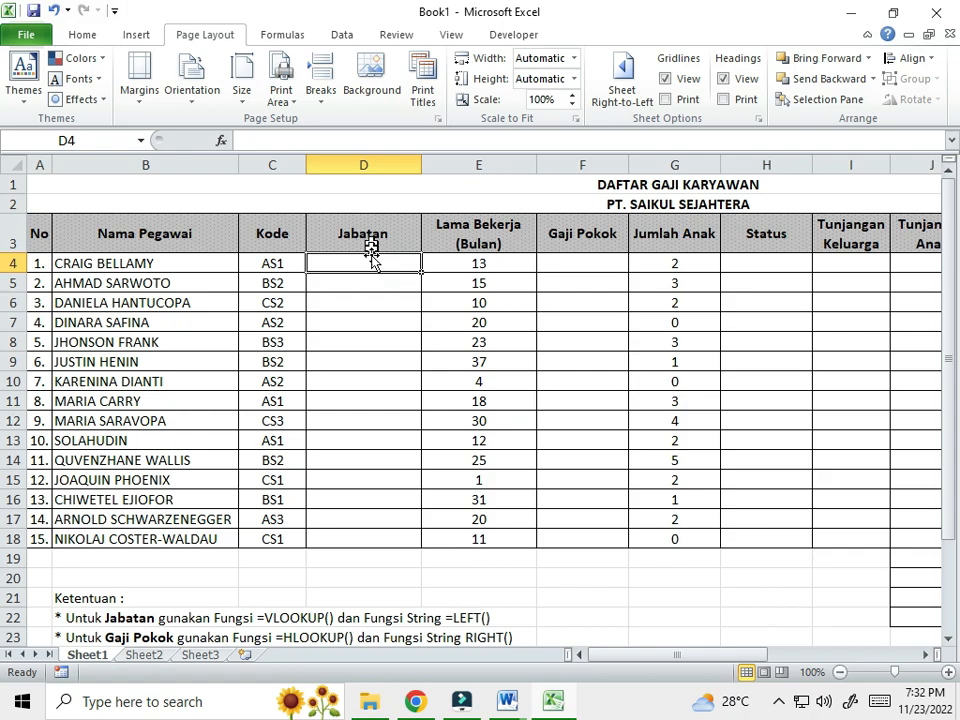
{"action": "left_click", "coordinate": [143, 655]}
{"action": "left_click_drag", "start_coordinate": [68, 222], "coordinate": [163, 277]}
{"action": "left_click", "coordinate": [87, 655]}
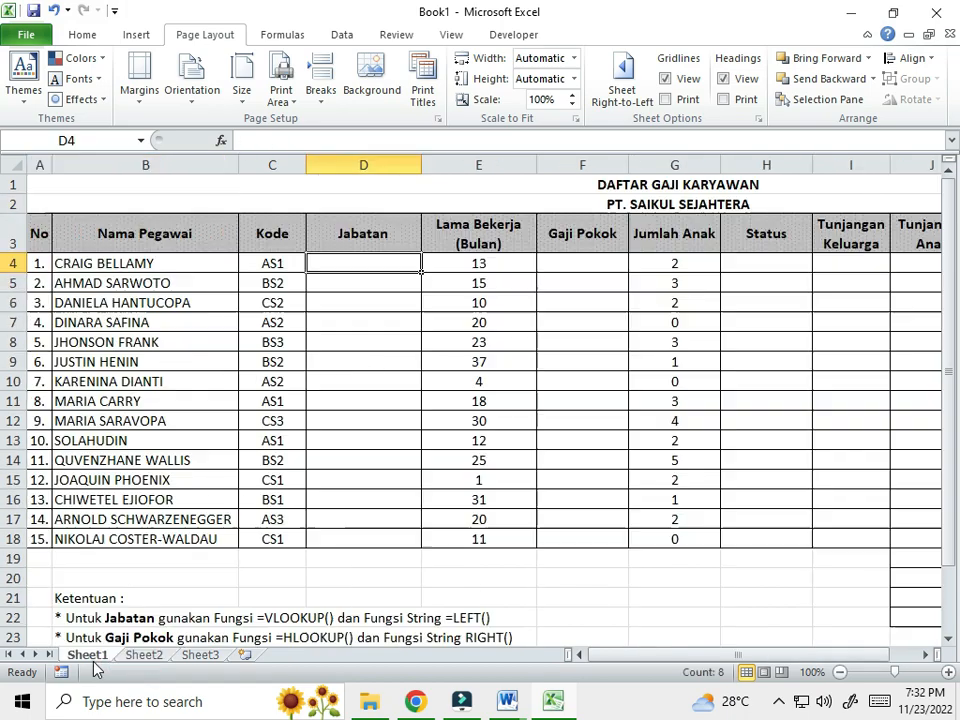
- Match the Gaji Pokok column on Sheet1 with the range named gaji in A8:D10 on Sheet2 and return to Sheet1
{"action": "left_click", "coordinate": [571, 256]}
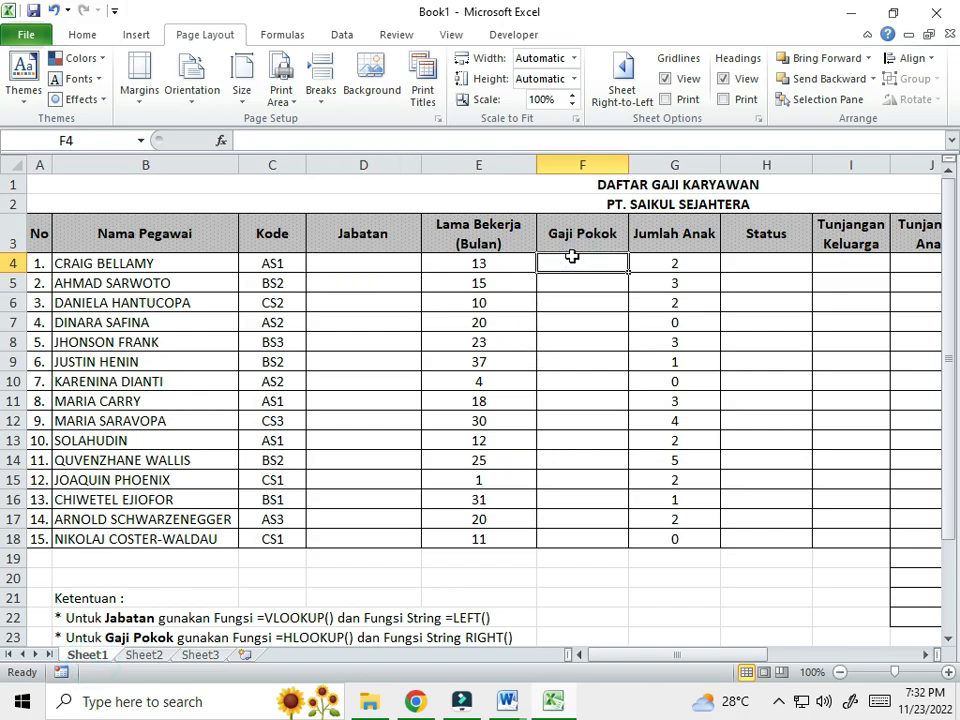
{"action": "left_click", "coordinate": [148, 655]}
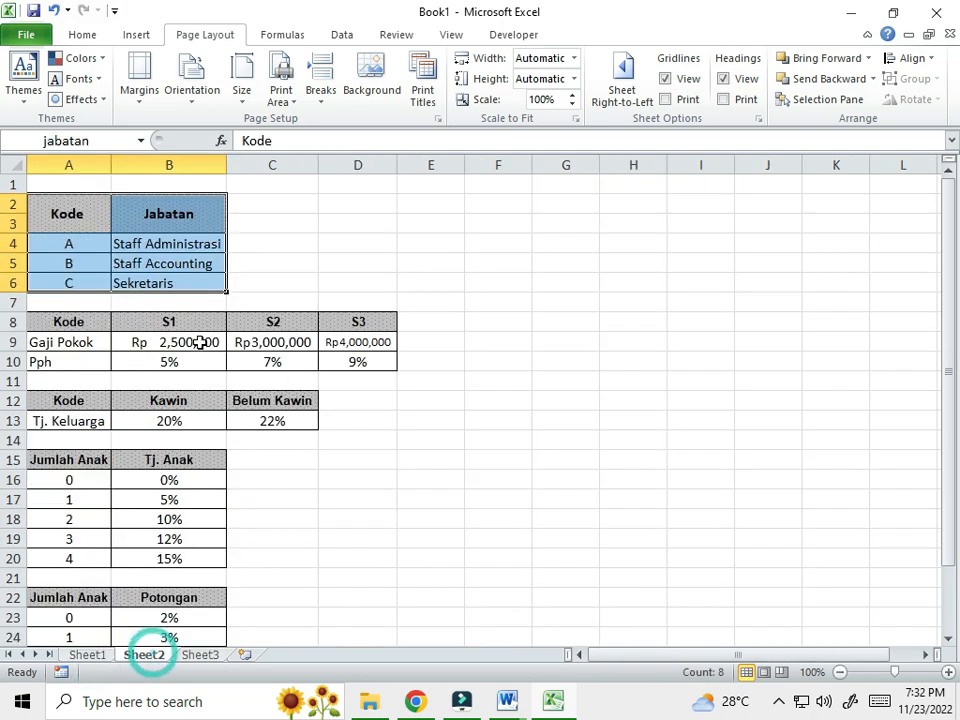
{"action": "left_click", "coordinate": [70, 342]}
{"action": "left_click", "coordinate": [165, 330]}
{"action": "left_click", "coordinate": [253, 326]}
{"action": "left_click", "coordinate": [332, 326]}
{"action": "left_click_drag", "start_coordinate": [77, 323], "coordinate": [326, 364]}
{"action": "type", "text": "gaji"}
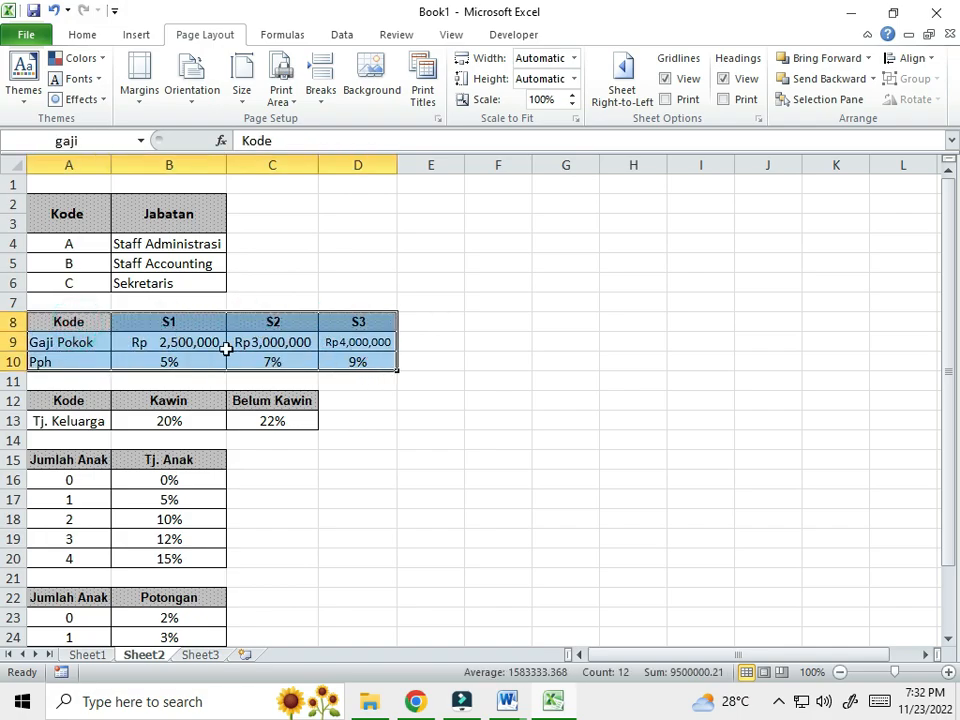
{"action": "left_click", "coordinate": [97, 656]}
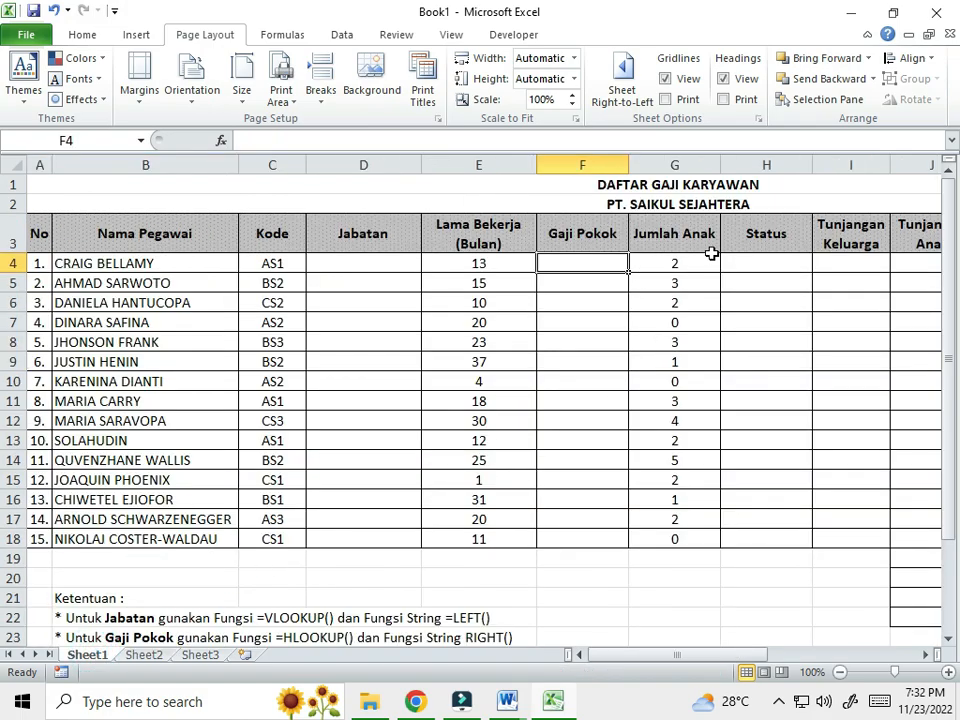
- Review the Jabatan and Gaji Pokok columns on Sheet1 against the Ketentuan rules below the salary list
{"action": "scroll", "coordinate": [622, 367], "scroll_direction": "down", "scroll_amount": 1}
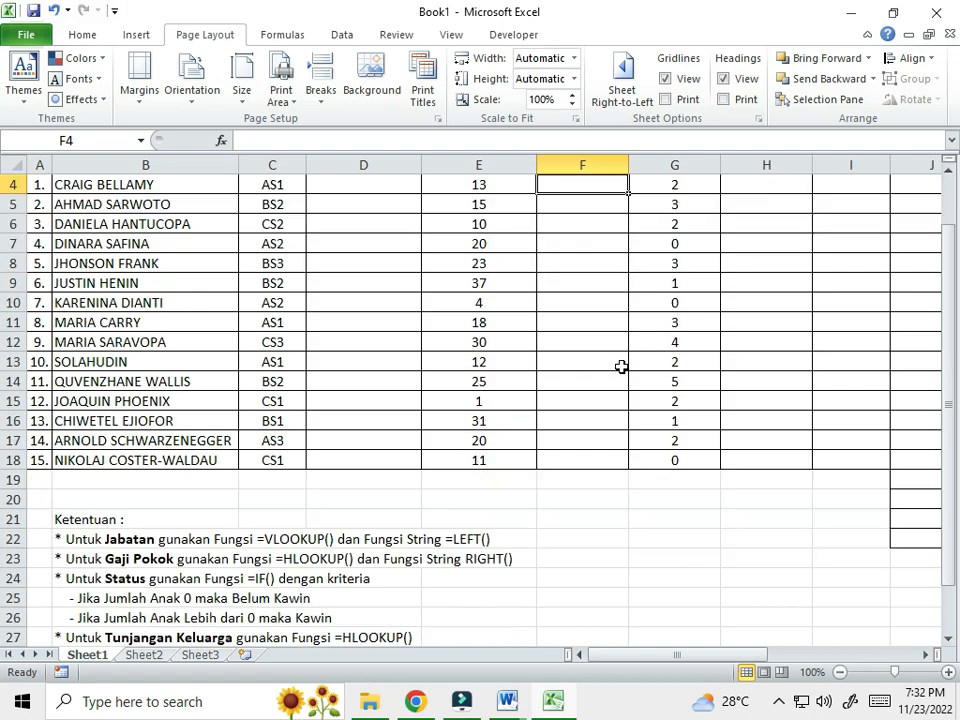
{"action": "scroll", "coordinate": [196, 530], "scroll_direction": "up", "scroll_amount": 1}
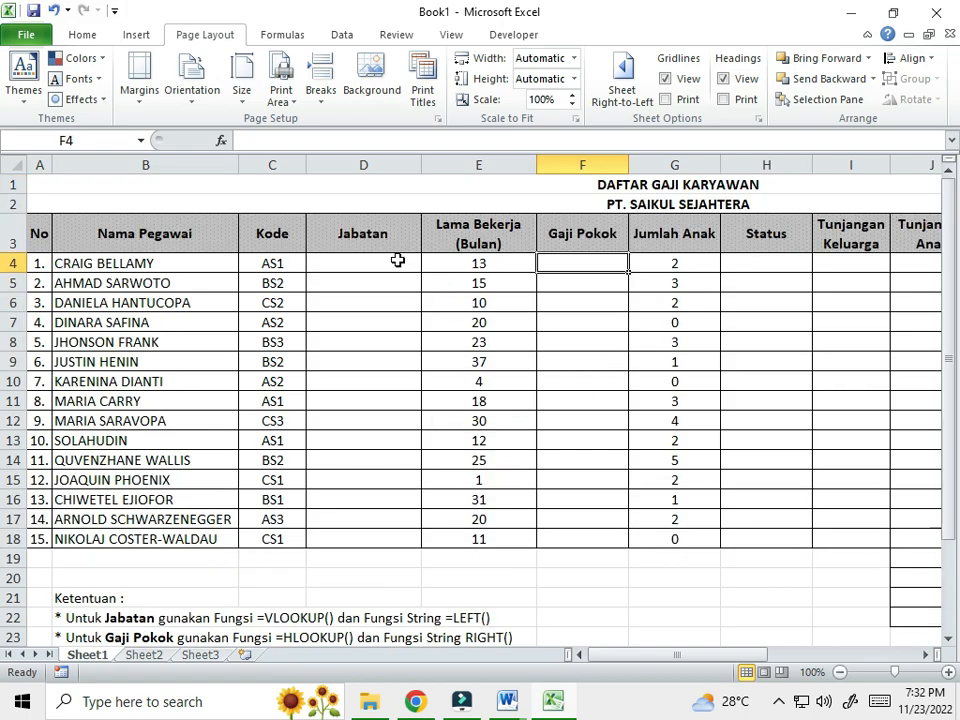
{"action": "left_click", "coordinate": [392, 260]}
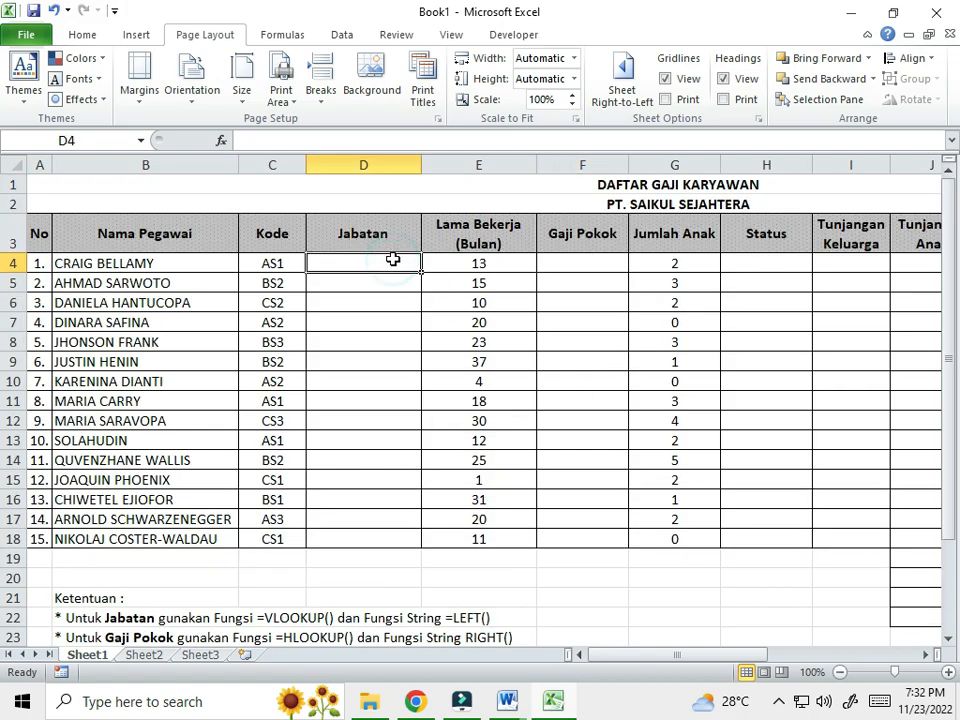
{"action": "left_click", "coordinate": [573, 265]}
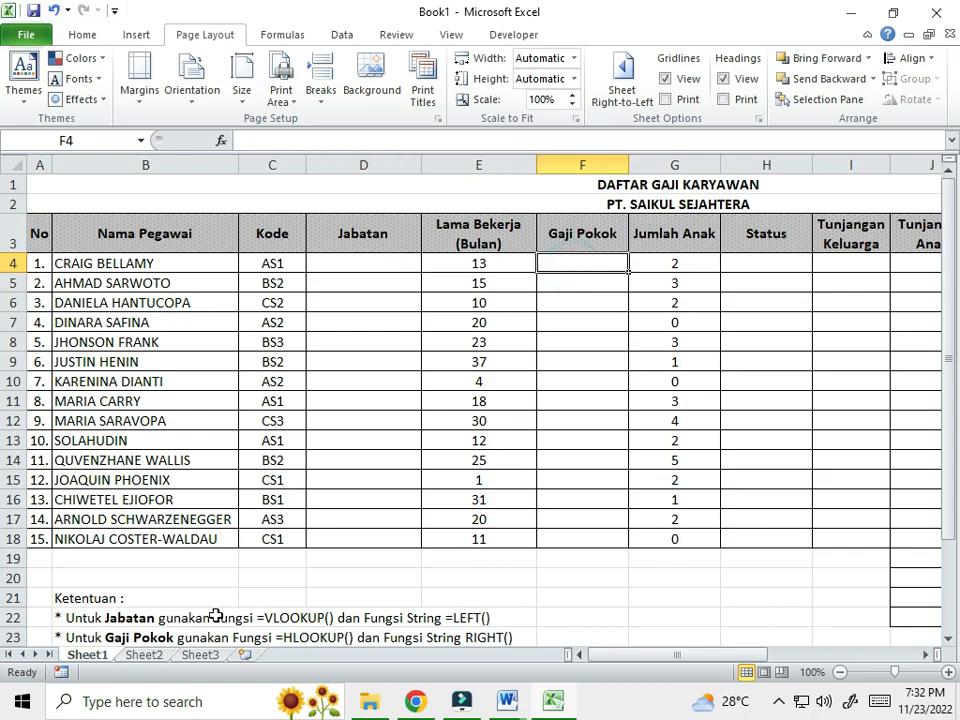
- Examine the layout of the Sheet2 lookup tables by highlighting rows 9 and 10 and then columns A and B
{"action": "left_click", "coordinate": [143, 656]}
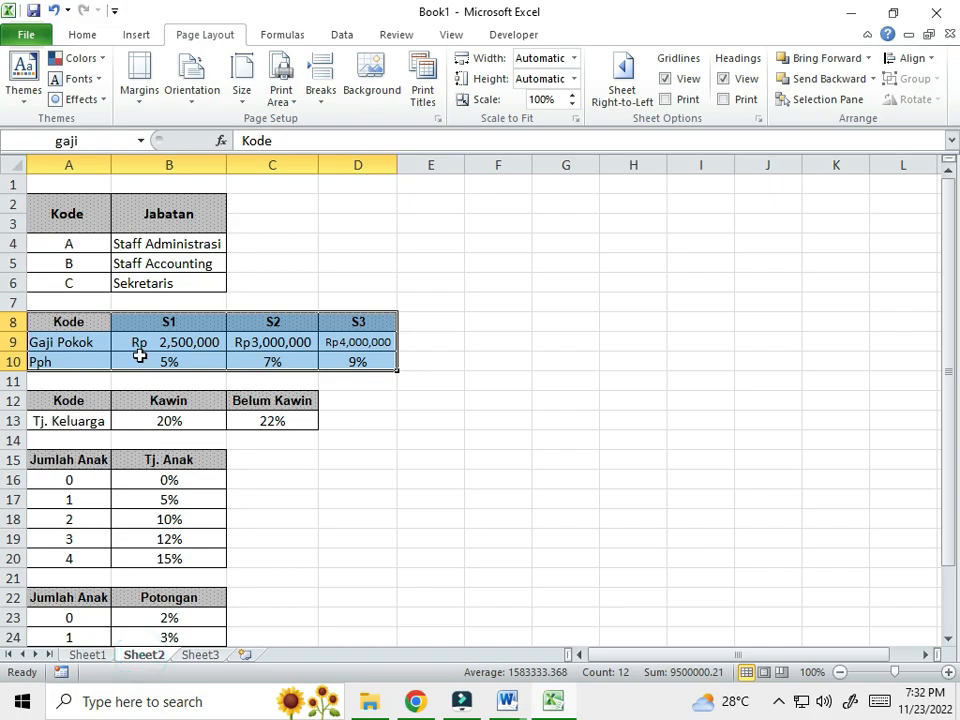
{"action": "left_click", "coordinate": [322, 261]}
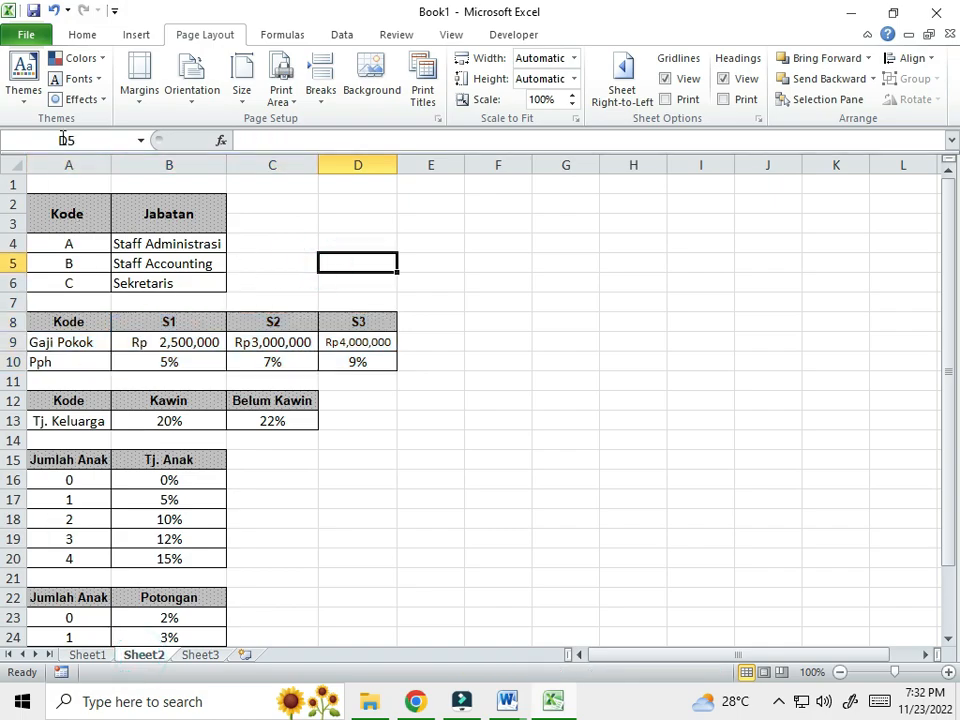
{"action": "left_click", "coordinate": [14, 341]}
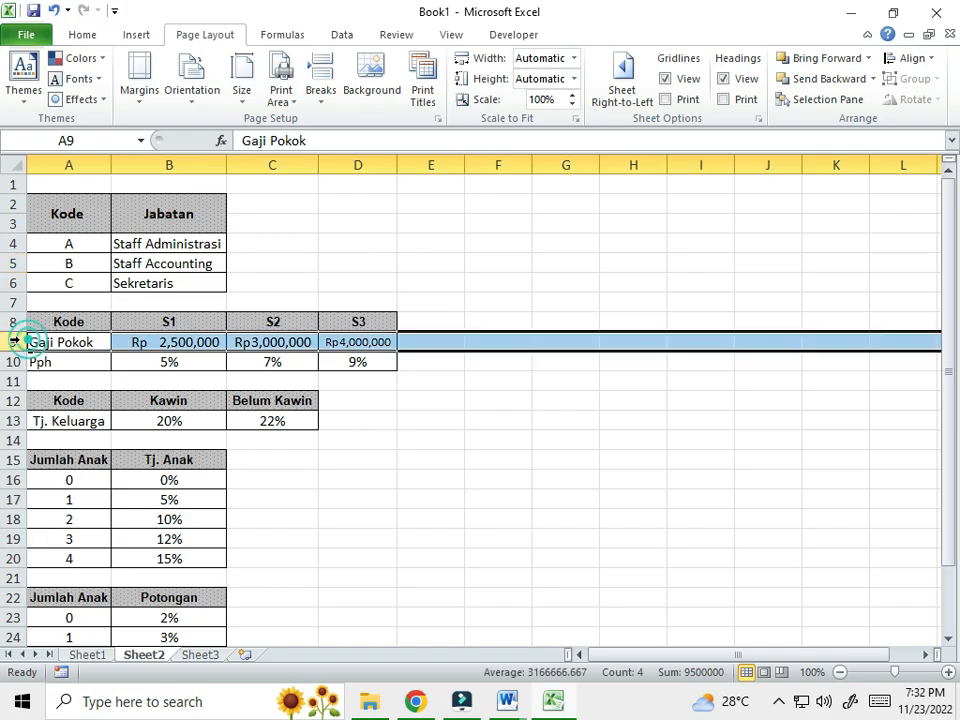
{"action": "left_click", "coordinate": [14, 362]}
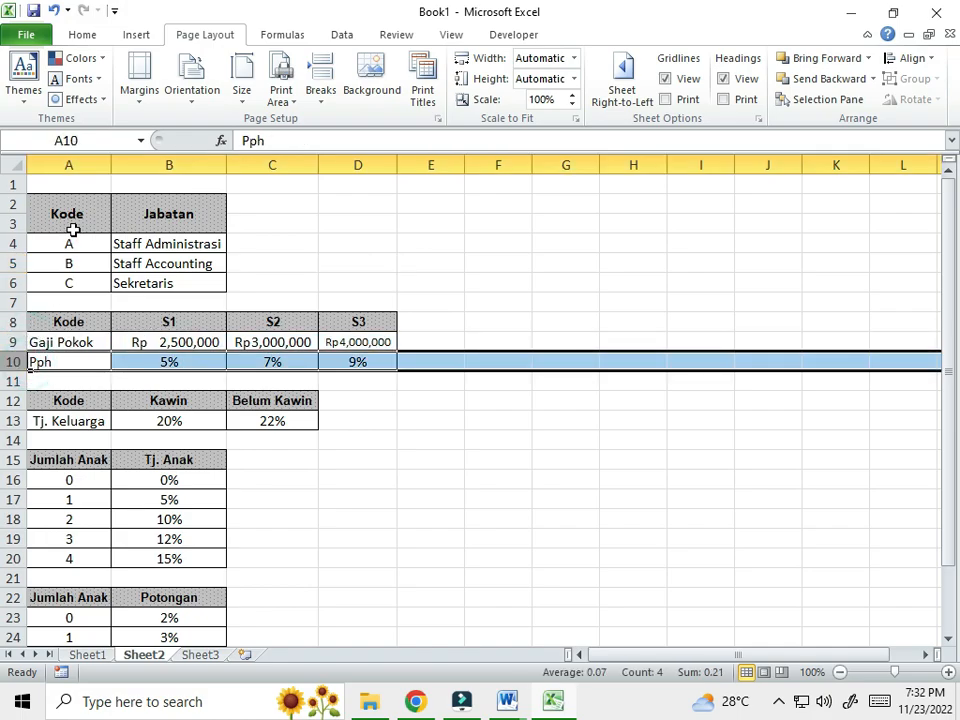
{"action": "left_click", "coordinate": [82, 165]}
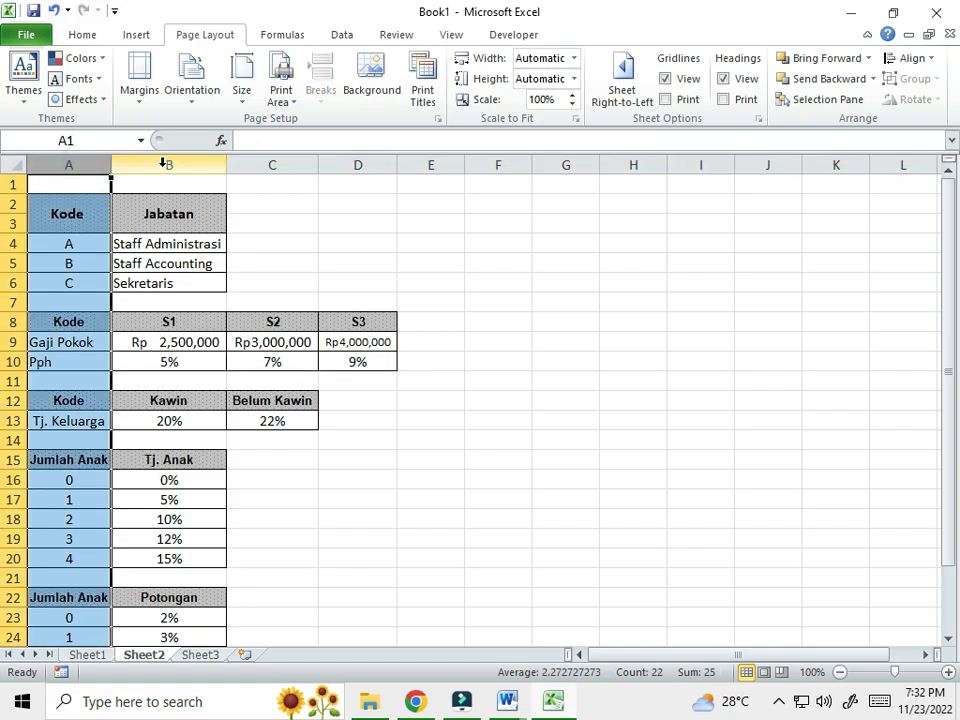
{"action": "left_click", "coordinate": [161, 163]}
{"action": "left_click", "coordinate": [511, 321]}
- Compare the Jabatan table with the Gaji Pokok table on Sheet2, including the latter's Gaji Pokok and Pph row labels
{"action": "left_click_drag", "start_coordinate": [80, 214], "coordinate": [209, 283]}
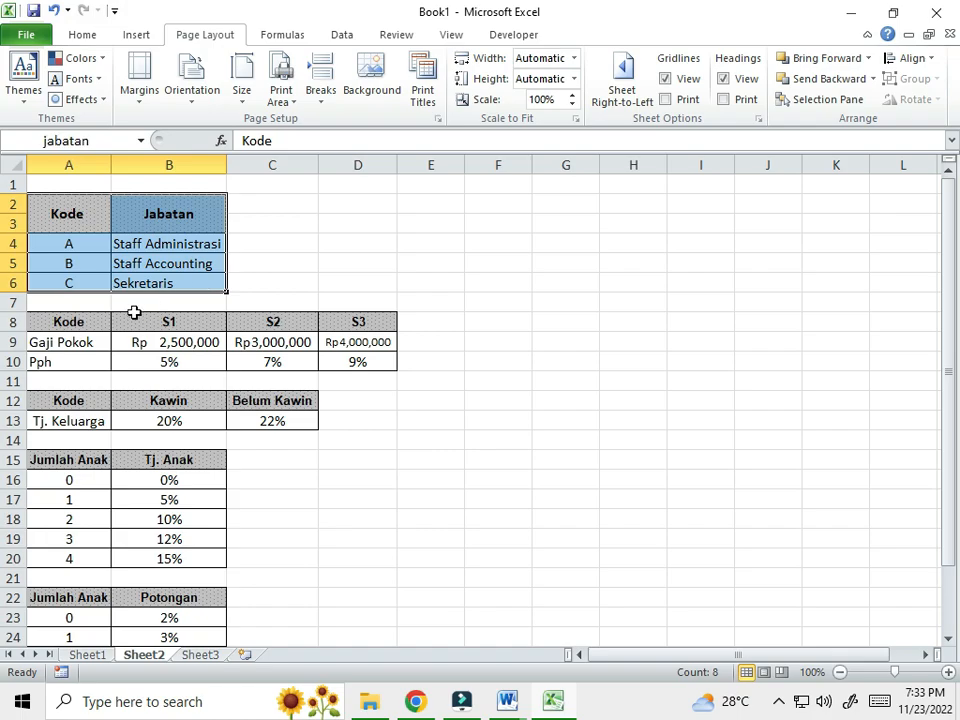
{"action": "left_click_drag", "start_coordinate": [66, 319], "coordinate": [368, 364]}
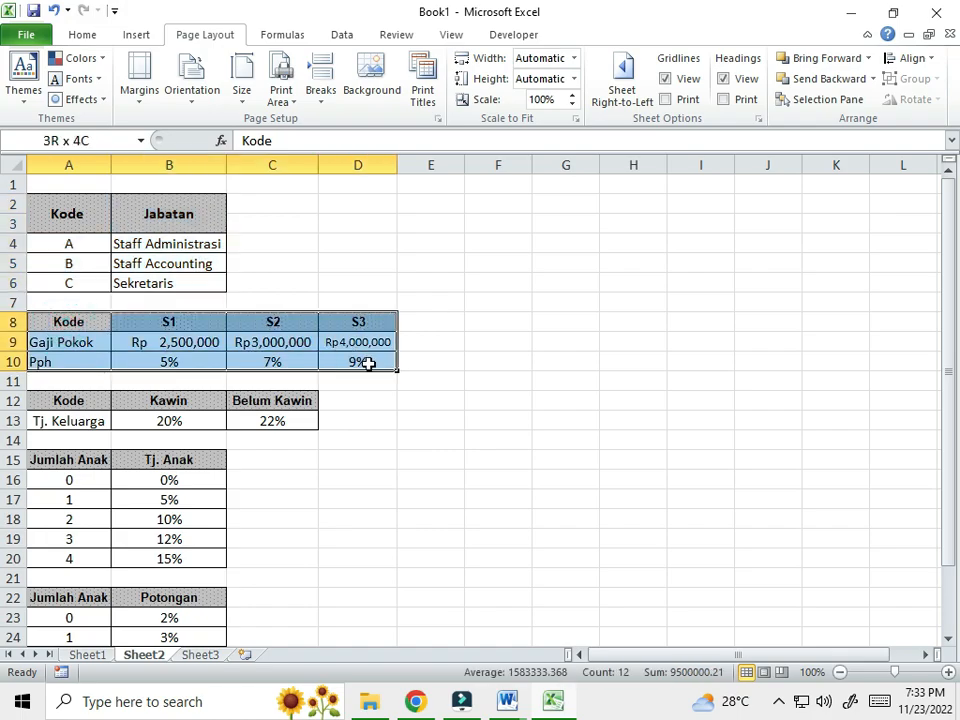
{"action": "left_click", "coordinate": [75, 340]}
{"action": "left_click", "coordinate": [74, 362]}
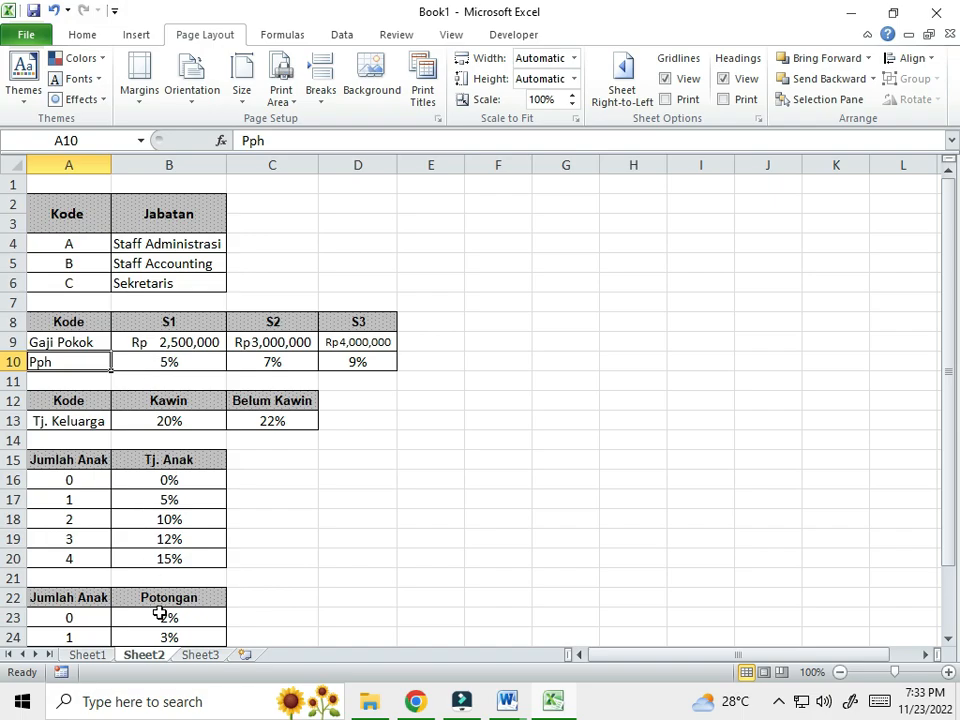
- Review the Status and Tunjangan Keluarga columns on Sheet1 against the Ketentuan rules
{"action": "left_click", "coordinate": [87, 655]}
{"action": "left_click", "coordinate": [767, 266]}
{"action": "scroll", "coordinate": [232, 608], "scroll_direction": "down", "scroll_amount": 1}
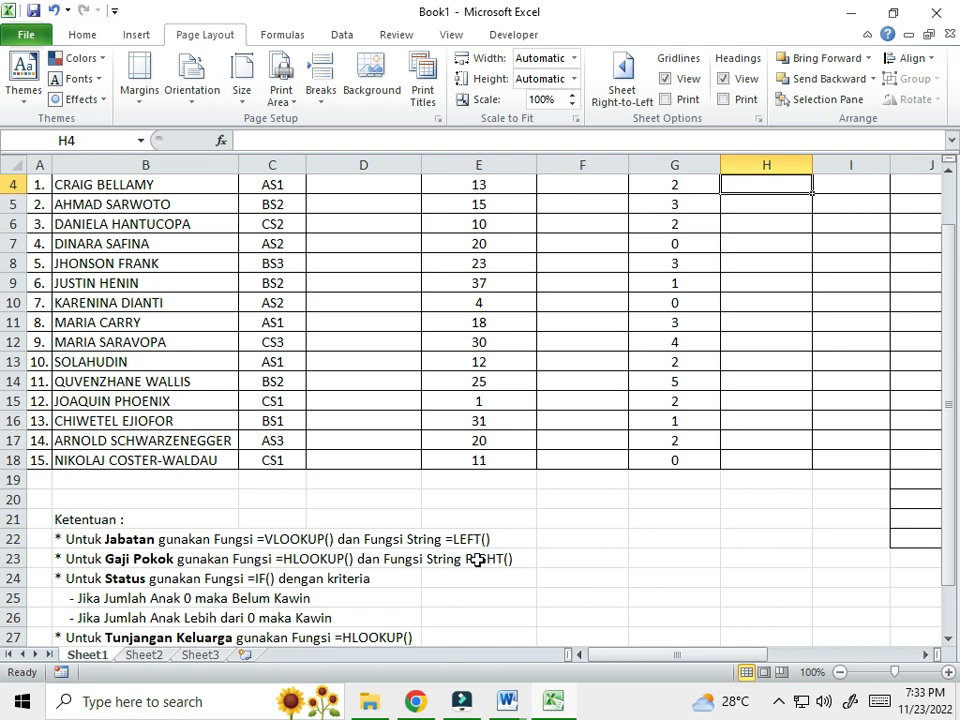
{"action": "scroll", "coordinate": [432, 568], "scroll_direction": "up", "scroll_amount": 1}
{"action": "left_click", "coordinate": [880, 262]}
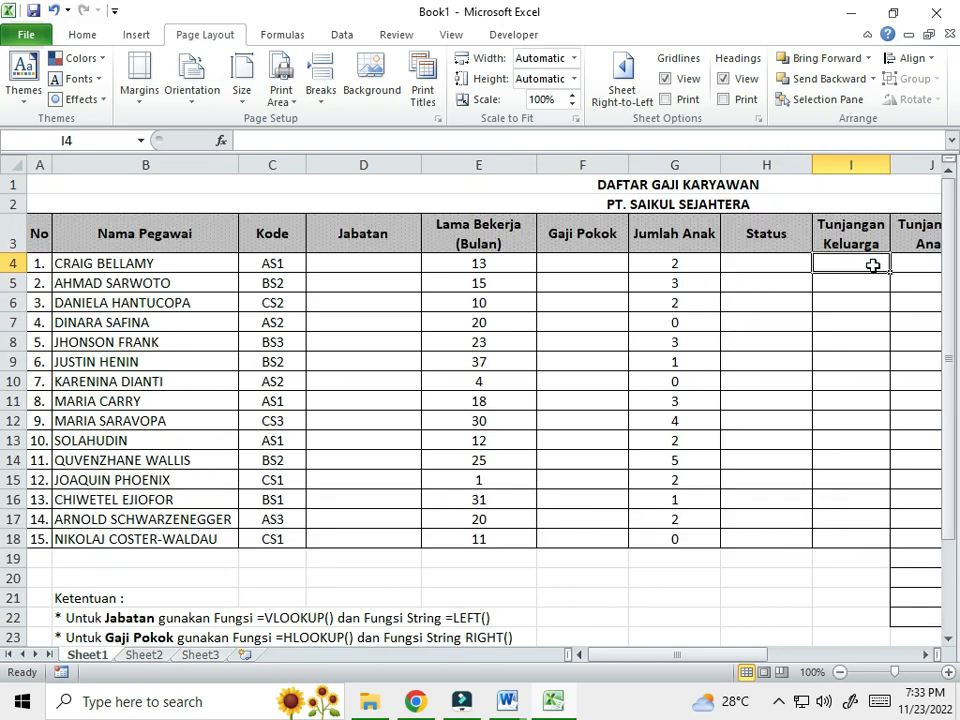
{"action": "scroll", "coordinate": [471, 464], "scroll_direction": "down", "scroll_amount": 2}
- Examine the Tj. Keluarga table on Sheet2 and its horizontal layout in rows 12 and 13
{"action": "left_click", "coordinate": [146, 655]}
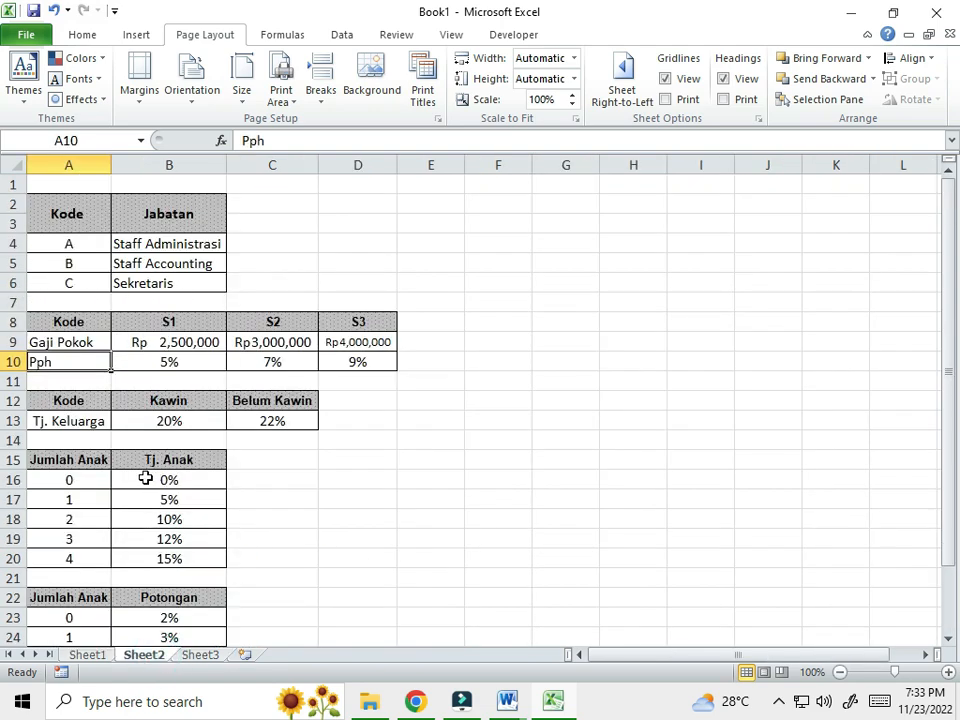
{"action": "left_click_drag", "start_coordinate": [79, 400], "coordinate": [279, 418]}
{"action": "left_click", "coordinate": [13, 400]}
{"action": "left_click", "coordinate": [13, 421]}
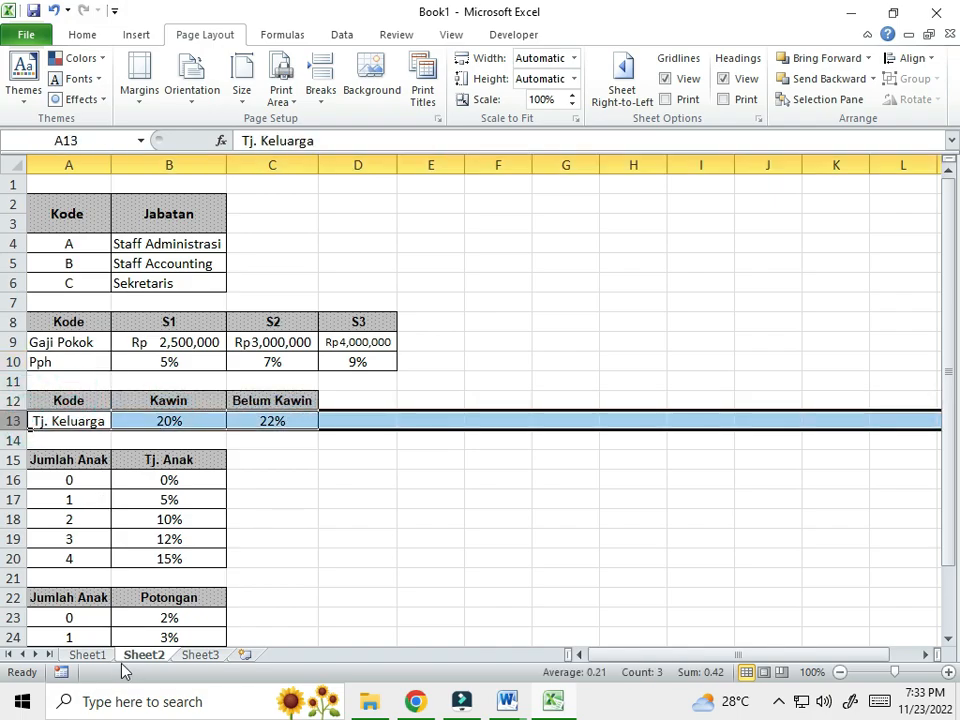
- Match the Tunjangan Anak column on Sheet1 with the Tj. Anak table in A15:B20 on Sheet2, checking its vertical layout in columns A and B
{"action": "left_click", "coordinate": [88, 656]}
{"action": "scroll", "coordinate": [694, 548], "scroll_direction": "up", "scroll_amount": 2}
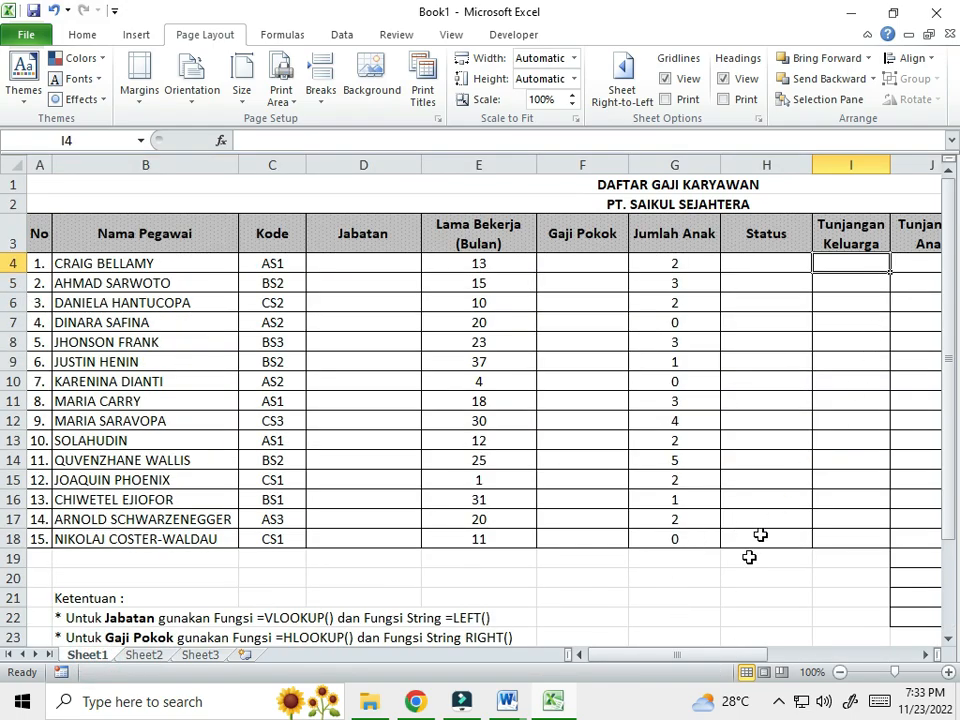
{"action": "left_click_drag", "start_coordinate": [713, 654], "coordinate": [720, 652]}
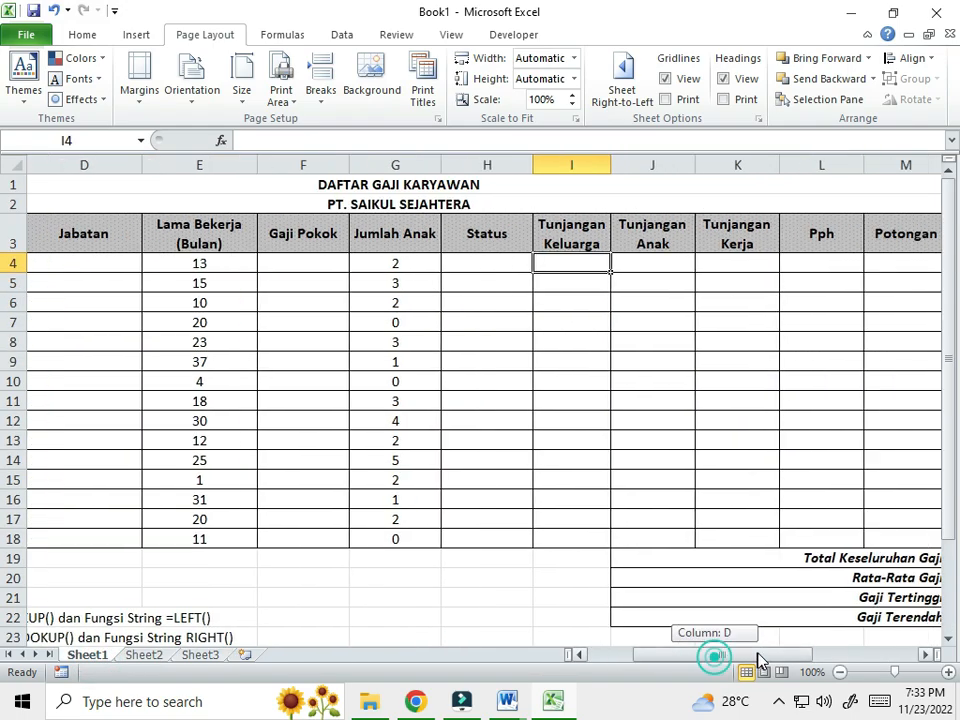
{"action": "left_click", "coordinate": [143, 656]}
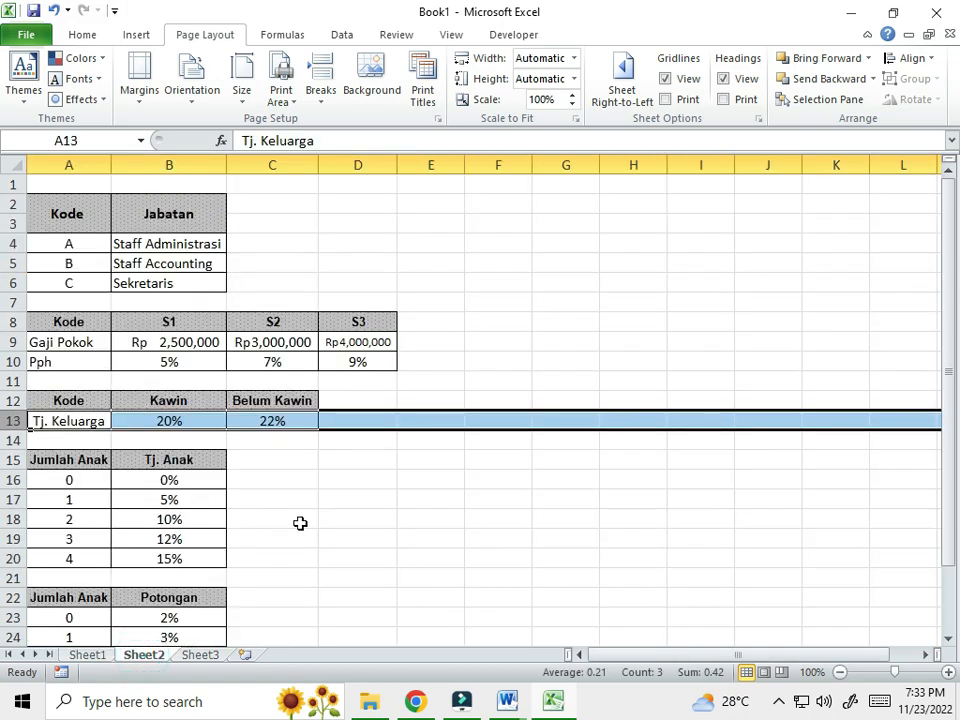
{"action": "left_click", "coordinate": [75, 461]}
{"action": "left_click_drag", "start_coordinate": [158, 567], "coordinate": [156, 563]}
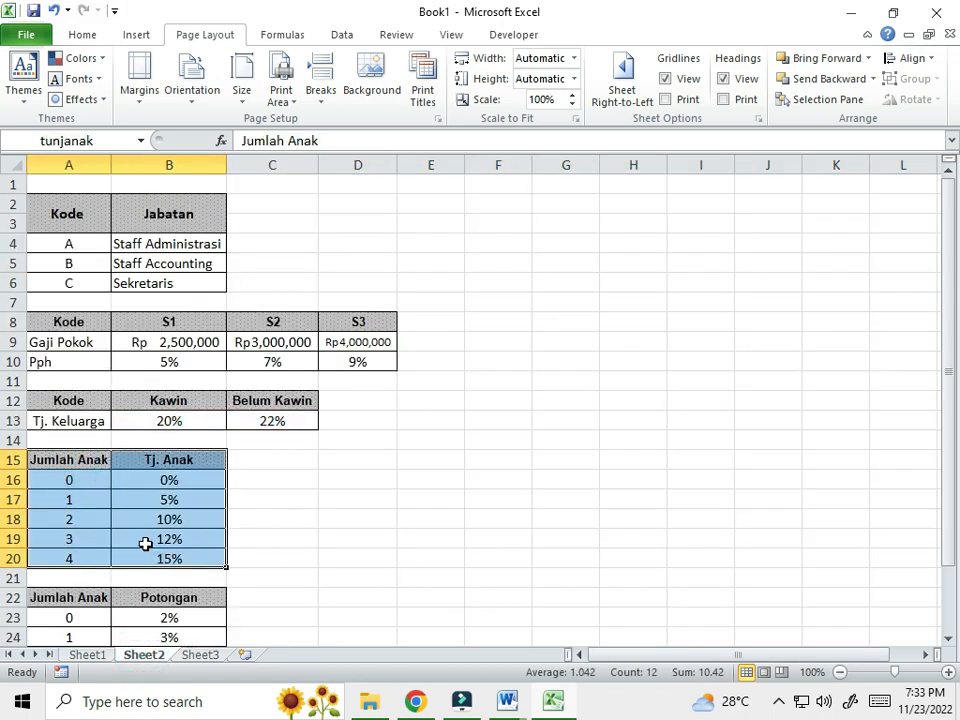
{"action": "left_click", "coordinate": [79, 163]}
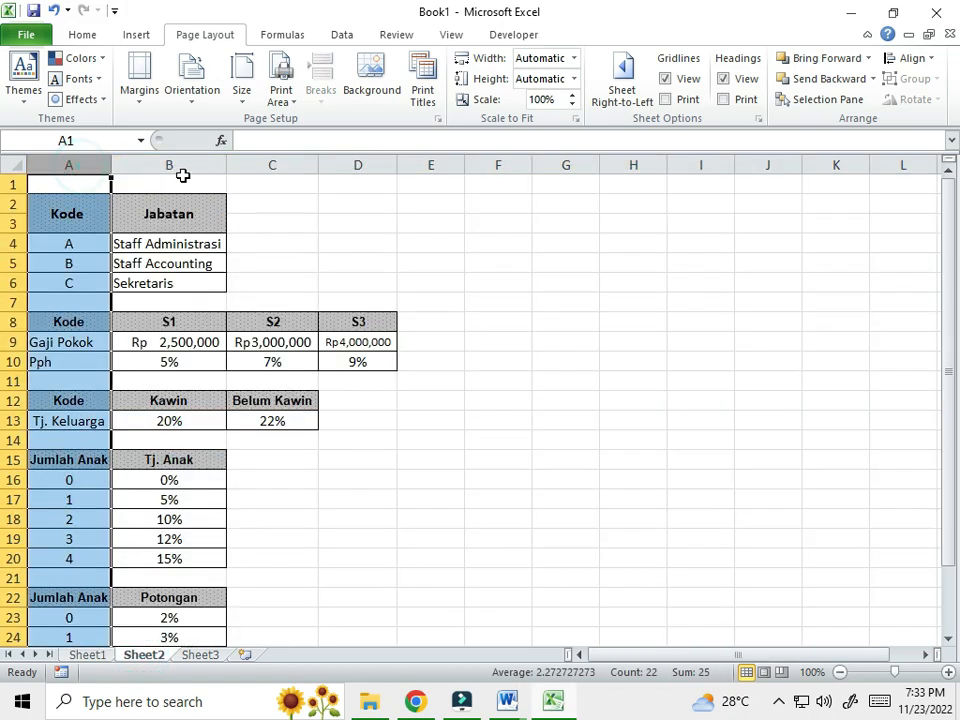
{"action": "left_click", "coordinate": [185, 164]}
{"action": "left_click", "coordinate": [77, 460]}
{"action": "left_click_drag", "start_coordinate": [77, 460], "coordinate": [178, 561]}
- Check the Sheet2 lookup tables for one that matches the Tunjangan Kerja column on Sheet1
{"action": "left_click", "coordinate": [87, 655]}
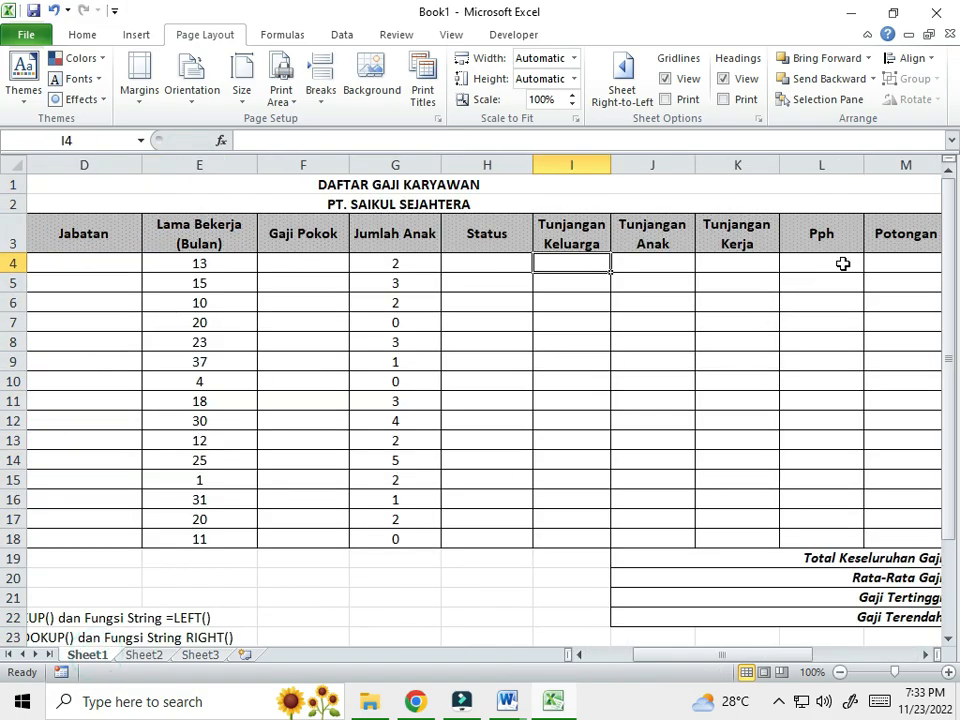
{"action": "left_click", "coordinate": [760, 258]}
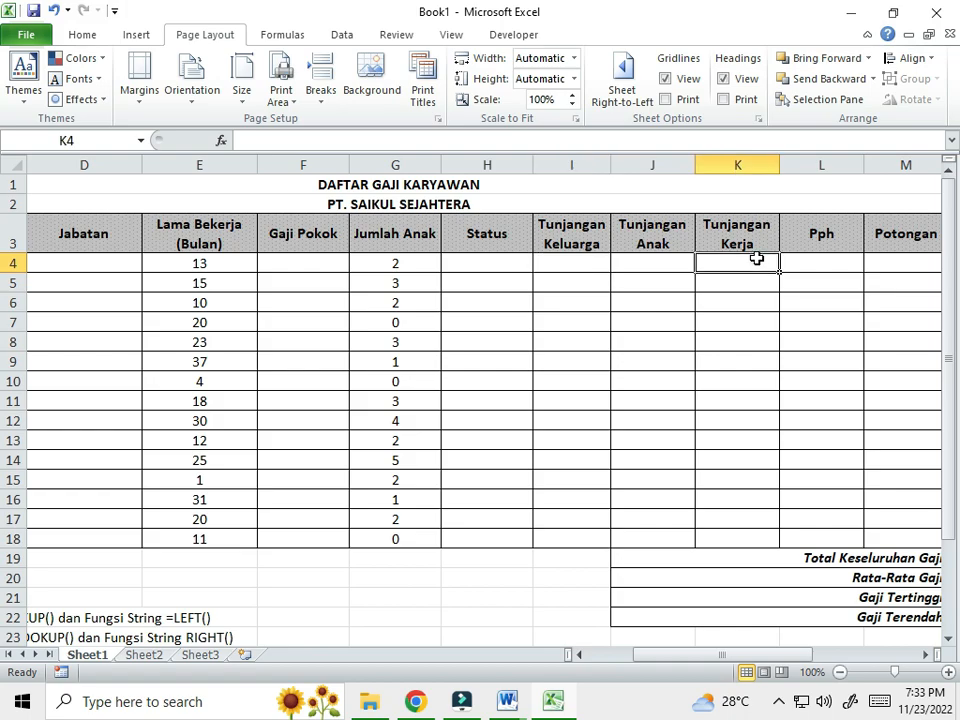
{"action": "left_click", "coordinate": [143, 655]}
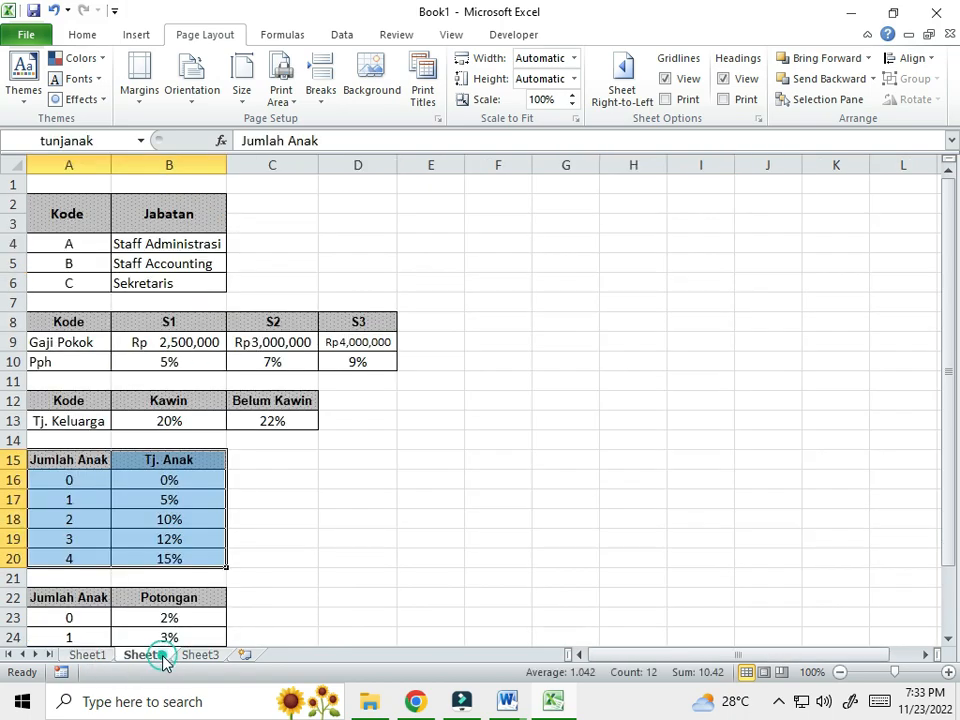
{"action": "scroll", "coordinate": [292, 558], "scroll_direction": "down", "scroll_amount": 1}
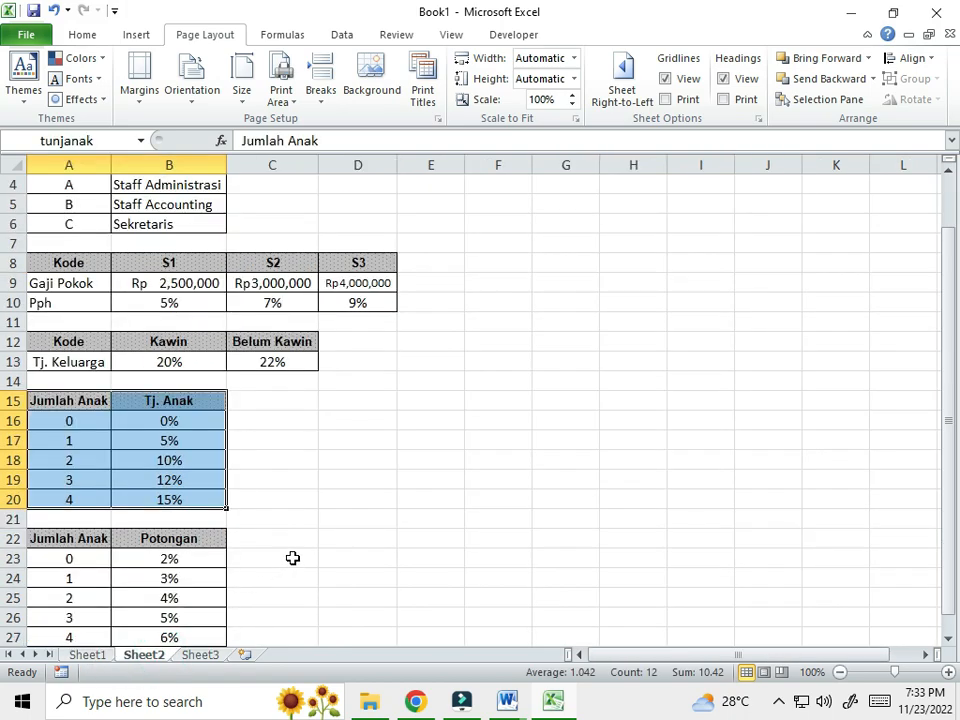
- Select the first Pph cell on Sheet1 and read the Ketentuan rules for the Pph formula
{"action": "left_click", "coordinate": [87, 655]}
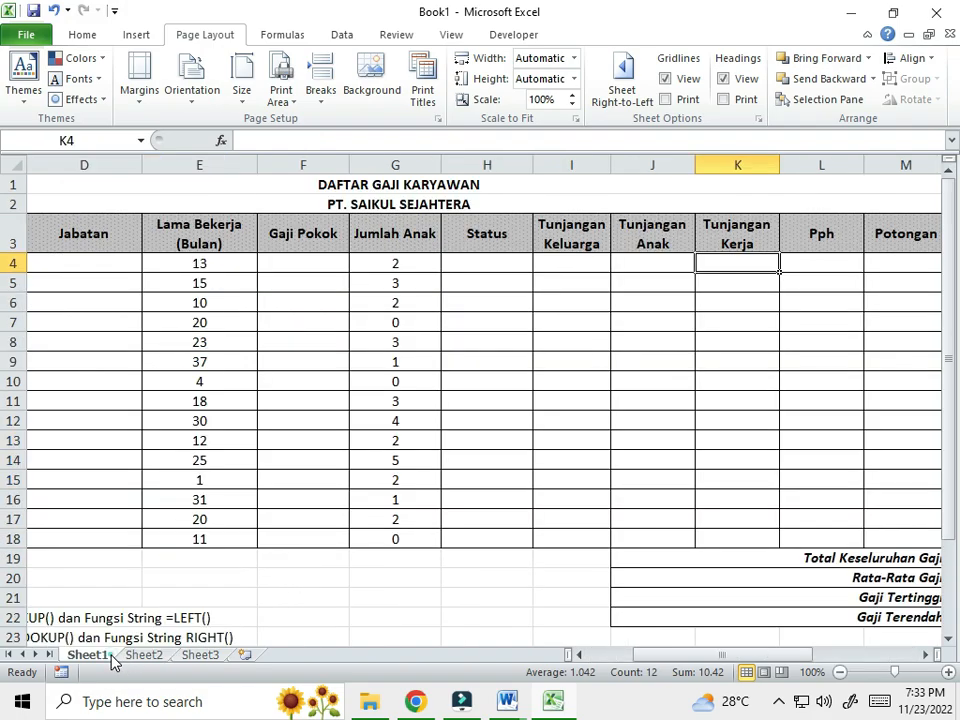
{"action": "left_click", "coordinate": [814, 262]}
{"action": "scroll", "coordinate": [317, 493], "scroll_direction": "down", "scroll_amount": 3}
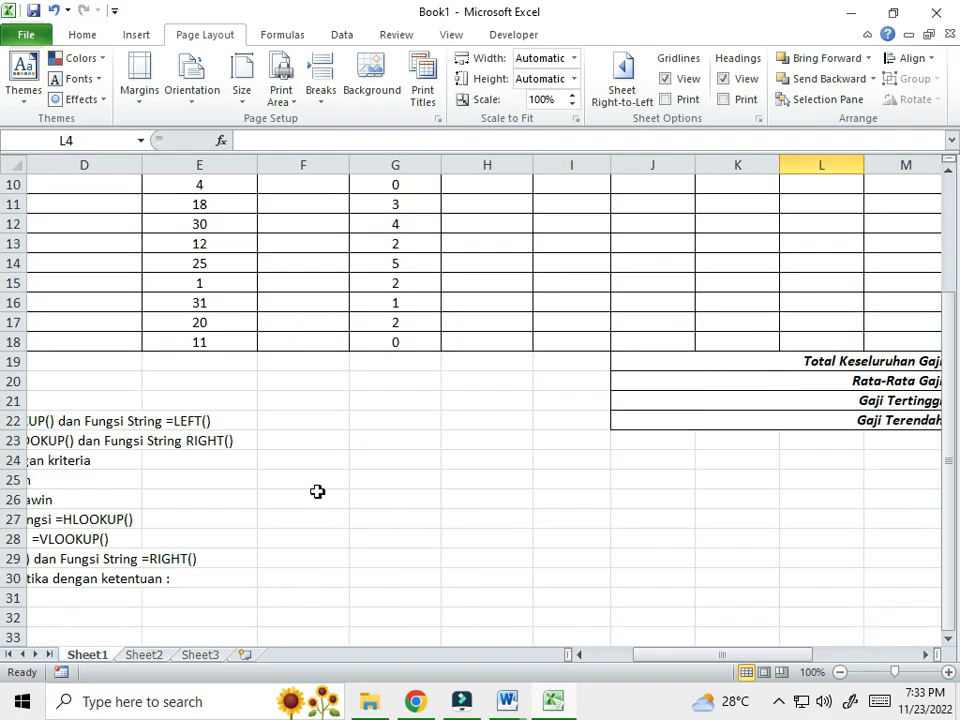
{"action": "left_click_drag", "start_coordinate": [709, 660], "coordinate": [528, 668]}
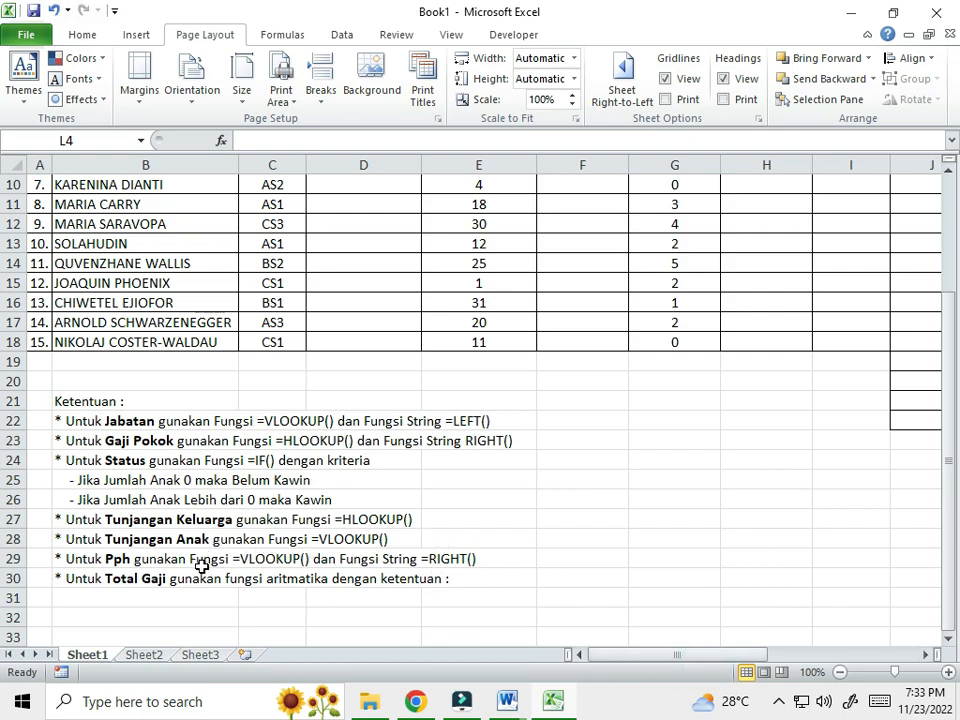
{"action": "scroll", "coordinate": [640, 608], "scroll_direction": "up", "scroll_amount": 3}
{"action": "scroll", "coordinate": [704, 611], "scroll_direction": "down", "scroll_amount": 2}
{"action": "scroll", "coordinate": [707, 598], "scroll_direction": "up", "scroll_amount": 2}
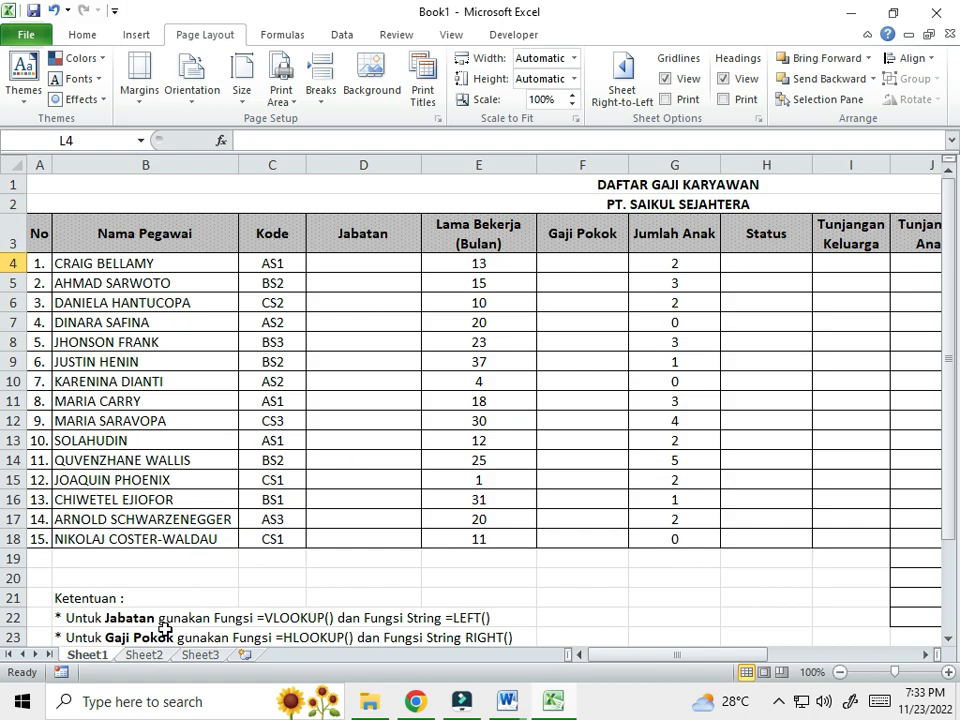
- Examine columns A and B of the Jabatan table on Sheet2 and its entries Staff Administrasi, Staff Accounting and Sekretaris
{"action": "left_click", "coordinate": [143, 655]}
{"action": "left_click", "coordinate": [167, 261]}
{"action": "scroll", "coordinate": [200, 268], "scroll_direction": "up", "scroll_amount": 1}
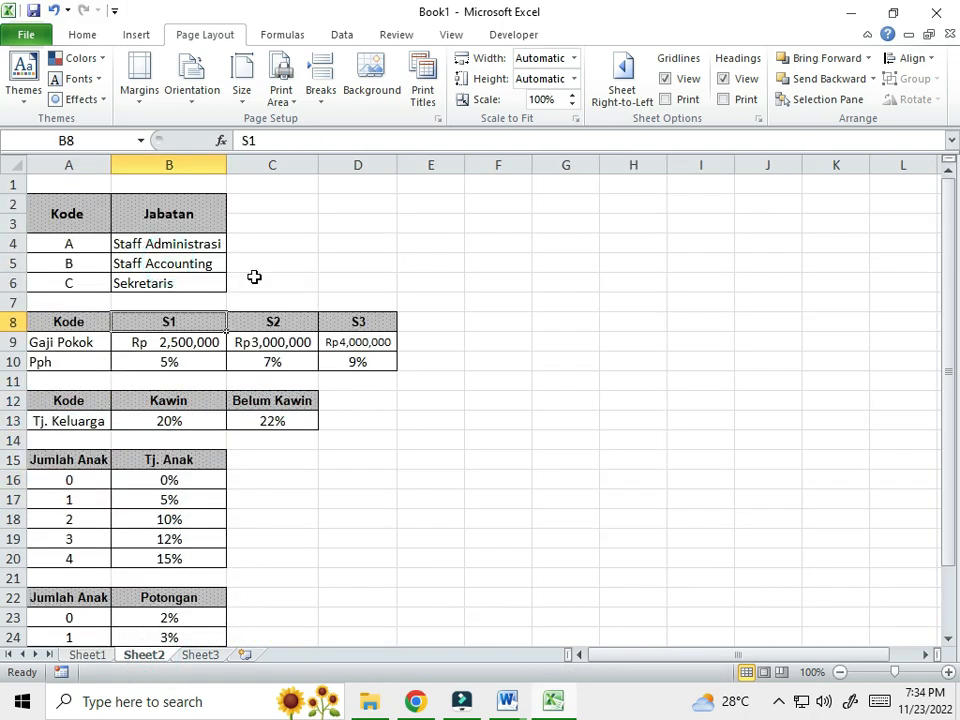
{"action": "left_click", "coordinate": [122, 244]}
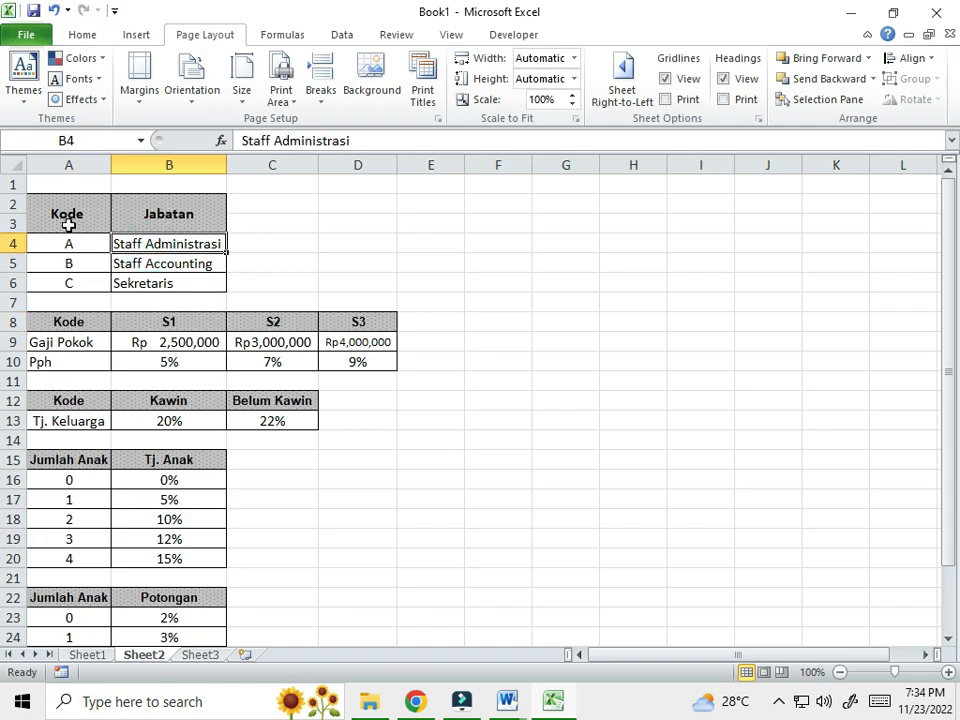
{"action": "left_click", "coordinate": [69, 163]}
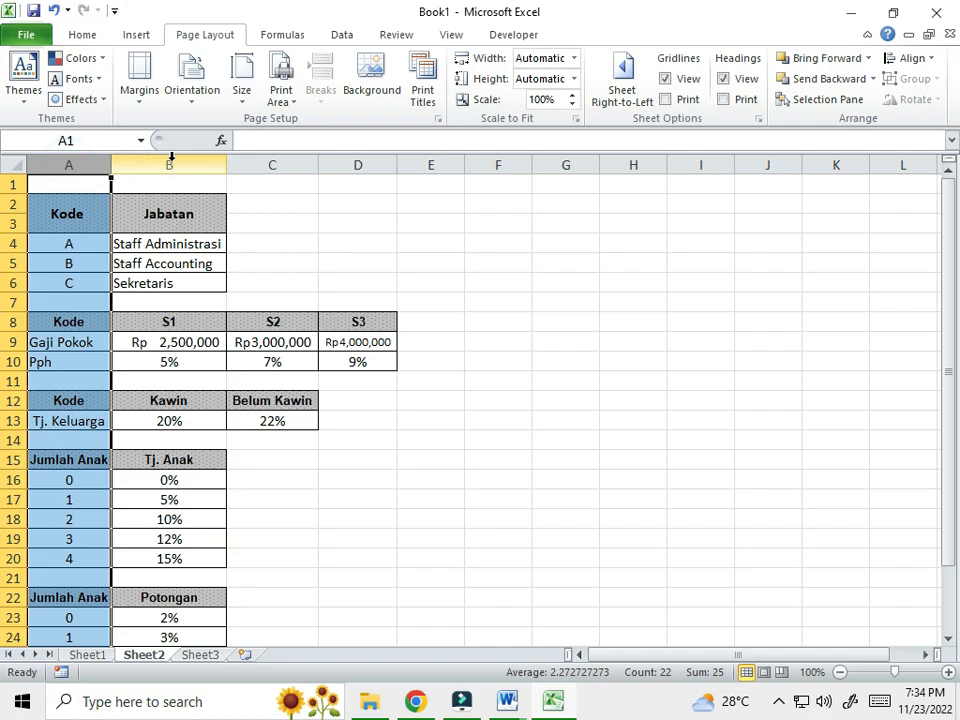
{"action": "left_click", "coordinate": [169, 163]}
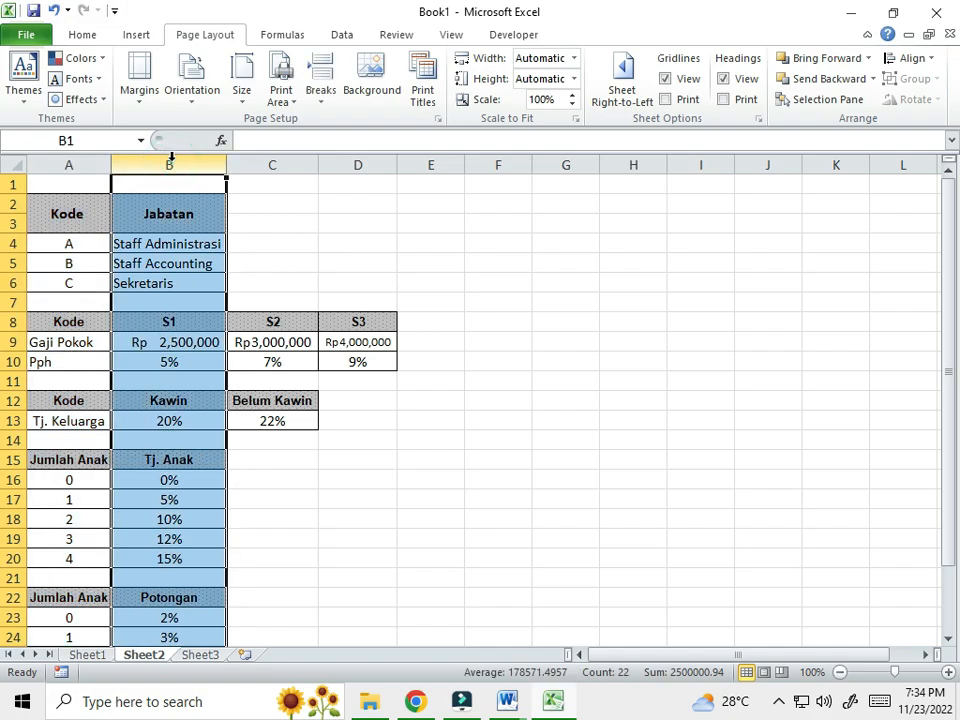
{"action": "left_click", "coordinate": [168, 250]}
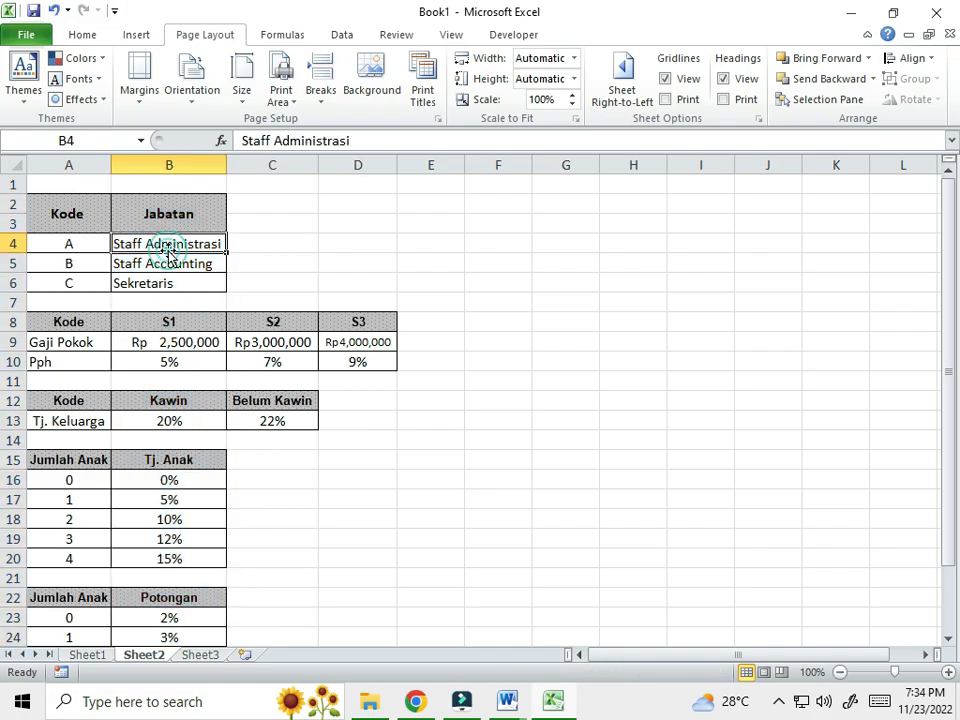
{"action": "left_click", "coordinate": [172, 262]}
{"action": "left_click", "coordinate": [180, 283]}
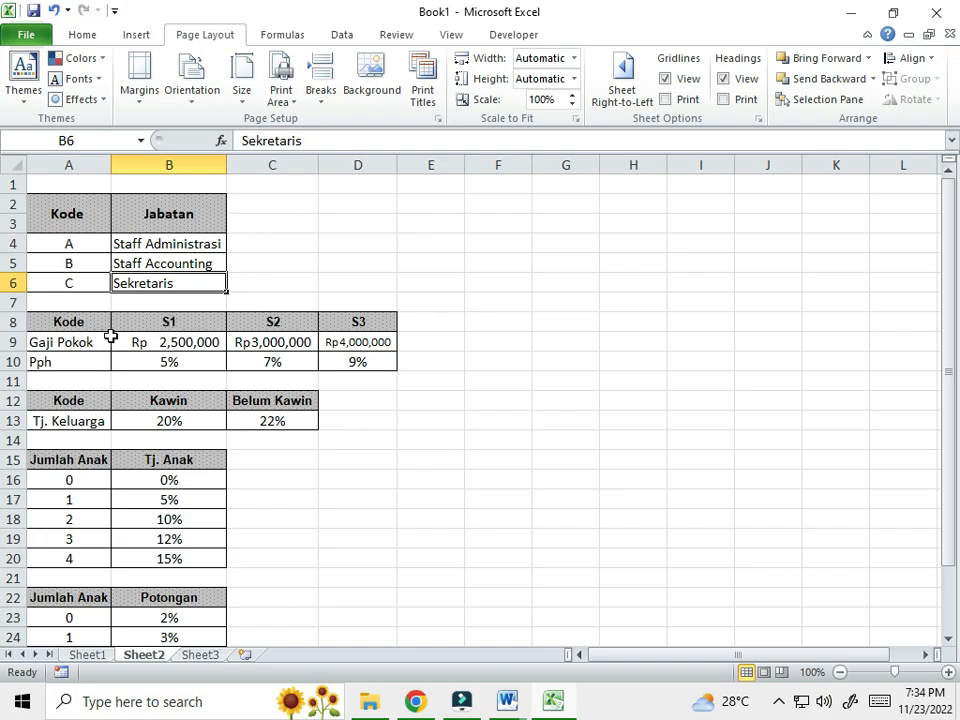
- Compare the S2 and S3 headers and the A2:B6 Jabatan table on Sheet2 with the employee codes in C4:C18 on Sheet1
{"action": "left_click", "coordinate": [274, 330]}
{"action": "left_click", "coordinate": [362, 326]}
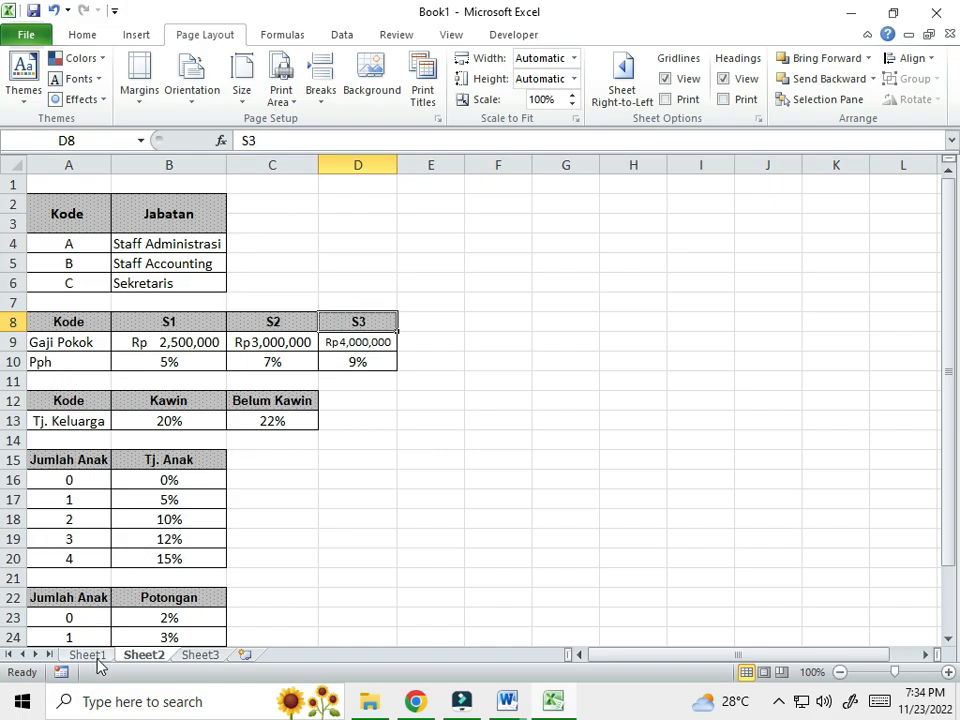
{"action": "left_click_drag", "start_coordinate": [77, 214], "coordinate": [165, 285]}
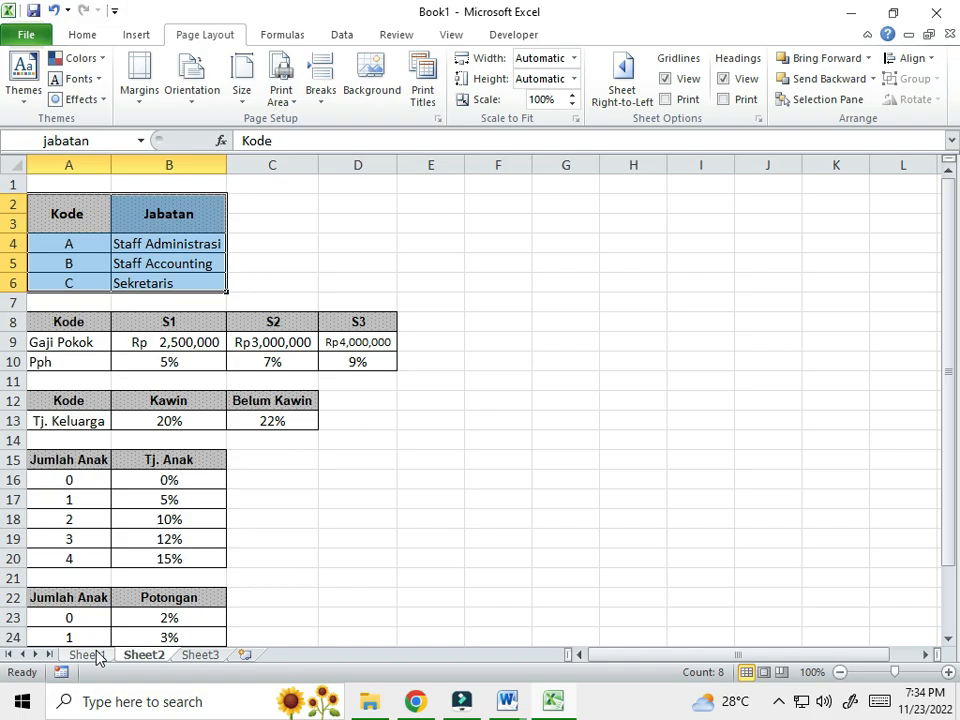
{"action": "left_click", "coordinate": [85, 655]}
{"action": "left_click_drag", "start_coordinate": [266, 262], "coordinate": [266, 531]}
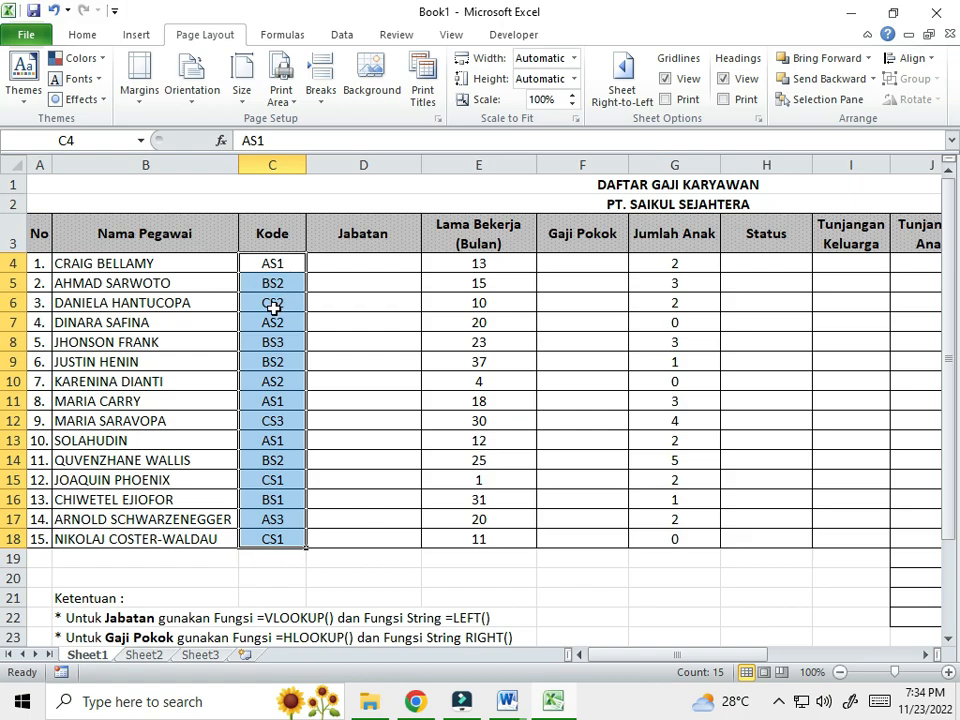
{"action": "left_click", "coordinate": [274, 540]}
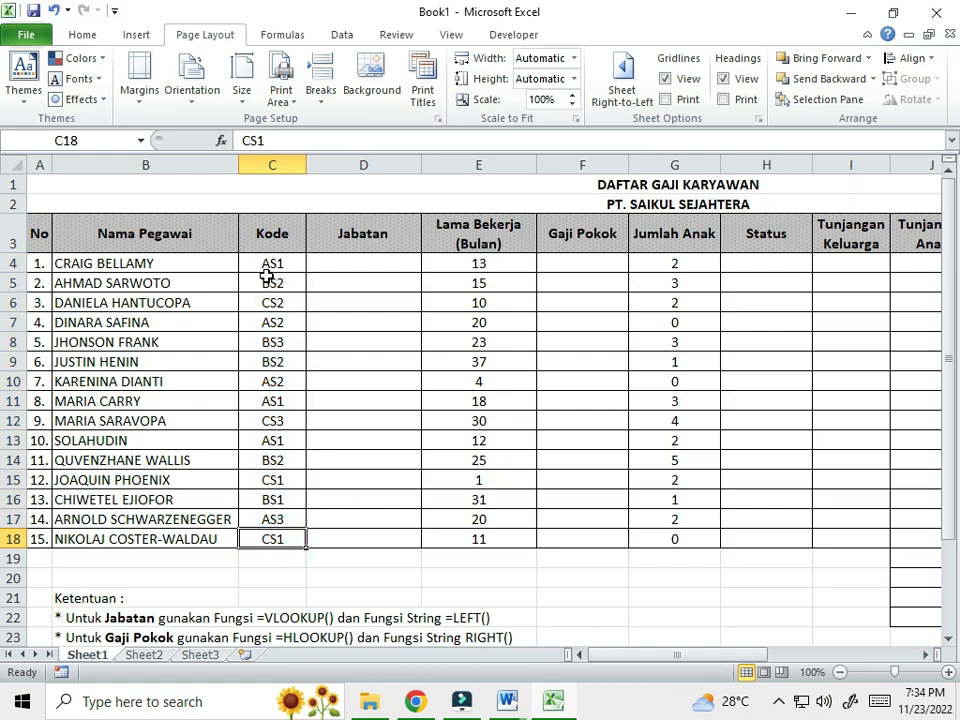
- Check how code A and header S1 in the Sheet2 tables relate to the combined codes in the Kode column on Sheet1
{"action": "left_click", "coordinate": [143, 654]}
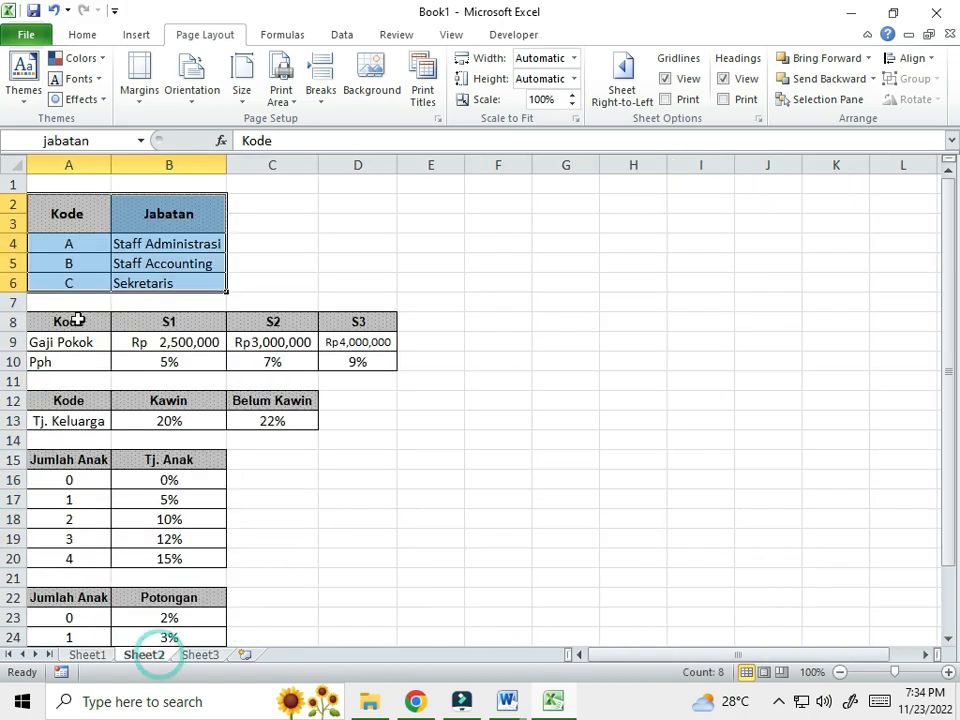
{"action": "left_click", "coordinate": [82, 240]}
{"action": "scroll", "coordinate": [130, 530], "scroll_direction": "down", "scroll_amount": 1}
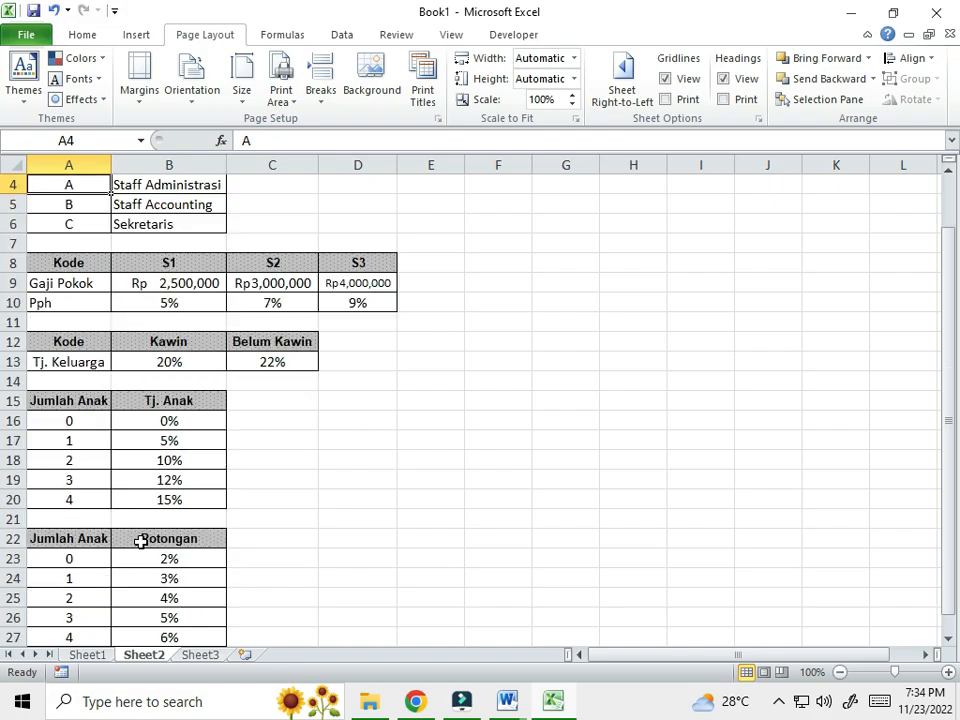
{"action": "scroll", "coordinate": [148, 540], "scroll_direction": "up", "scroll_amount": 1}
{"action": "left_click", "coordinate": [177, 321]}
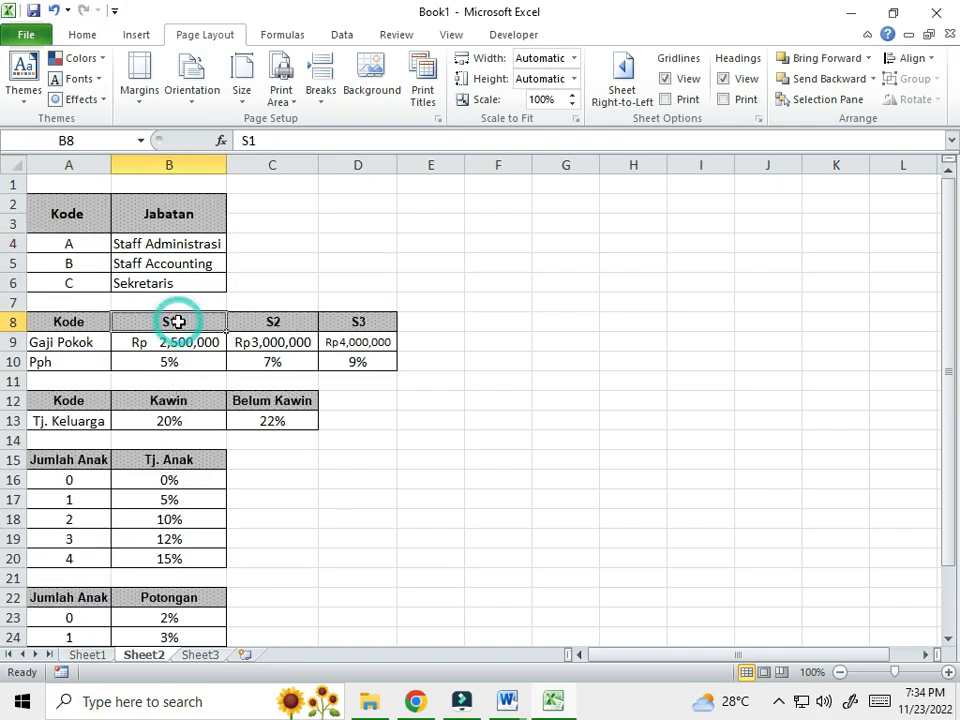
{"action": "left_click", "coordinate": [100, 661]}
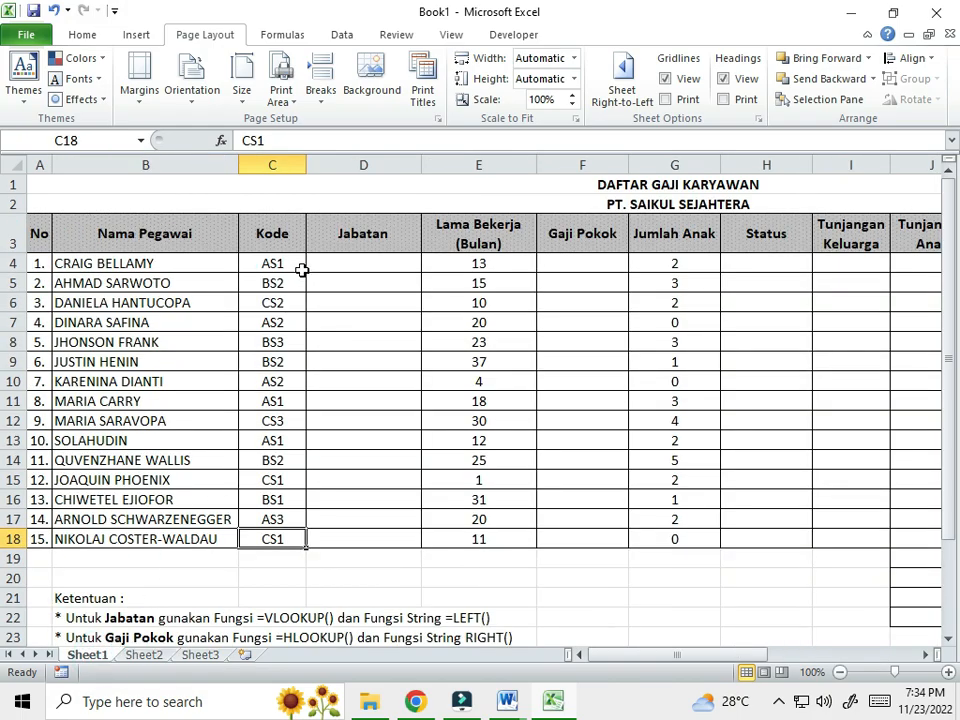
- Check codes A, B and C in the Sheet2 Jabatan table and read the Ketentuan rule for Jabatan on Sheet1
{"action": "left_click", "coordinate": [142, 656]}
{"action": "left_click", "coordinate": [72, 244]}
{"action": "left_click", "coordinate": [76, 264]}
{"action": "left_click", "coordinate": [77, 284]}
{"action": "left_click", "coordinate": [87, 655]}
{"action": "scroll", "coordinate": [390, 621], "scroll_direction": "down", "scroll_amount": 1}
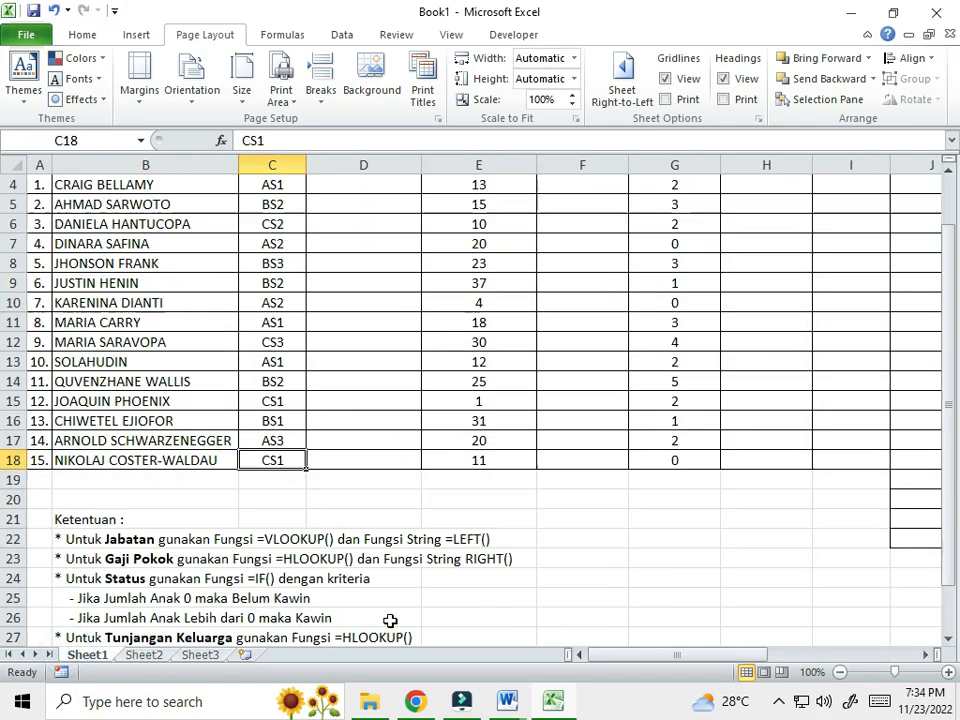
{"action": "left_click", "coordinate": [400, 543]}
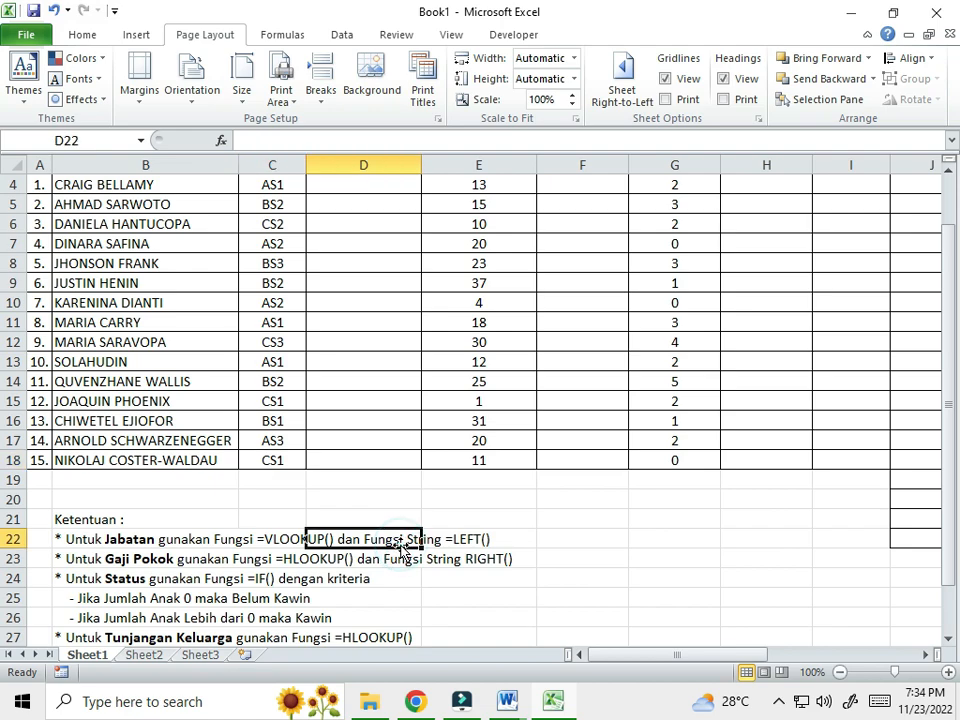
{"action": "scroll", "coordinate": [619, 516], "scroll_direction": "up", "scroll_amount": 1}
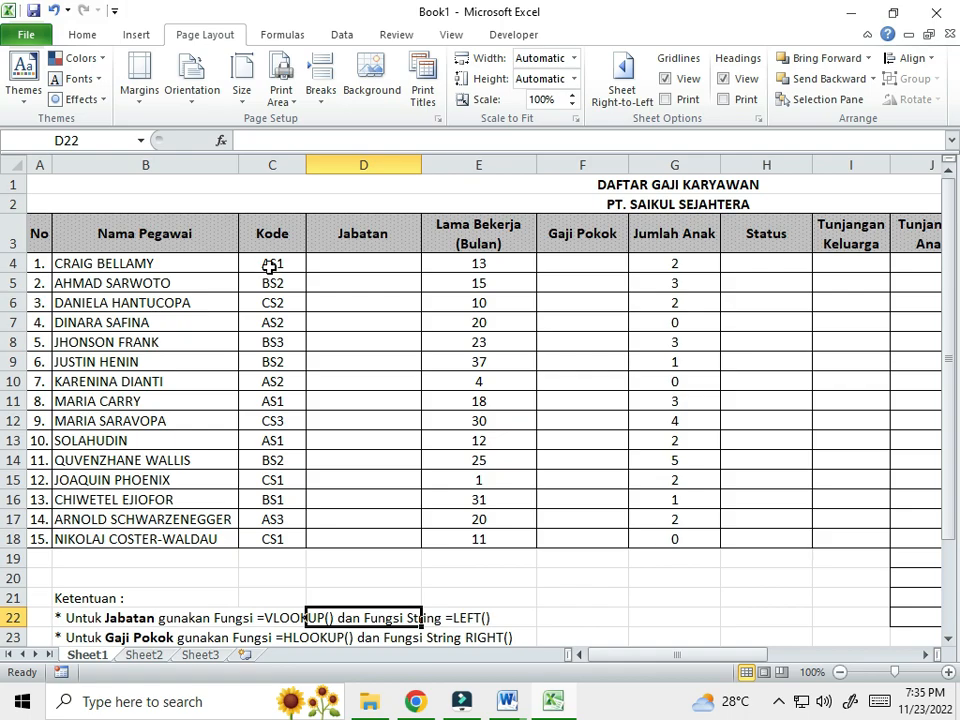
- Select the first Jabatan cell, D4, on Sheet1 and check the positions of columns A and B in the Sheet2 Jabatan table
{"action": "left_click", "coordinate": [323, 262]}
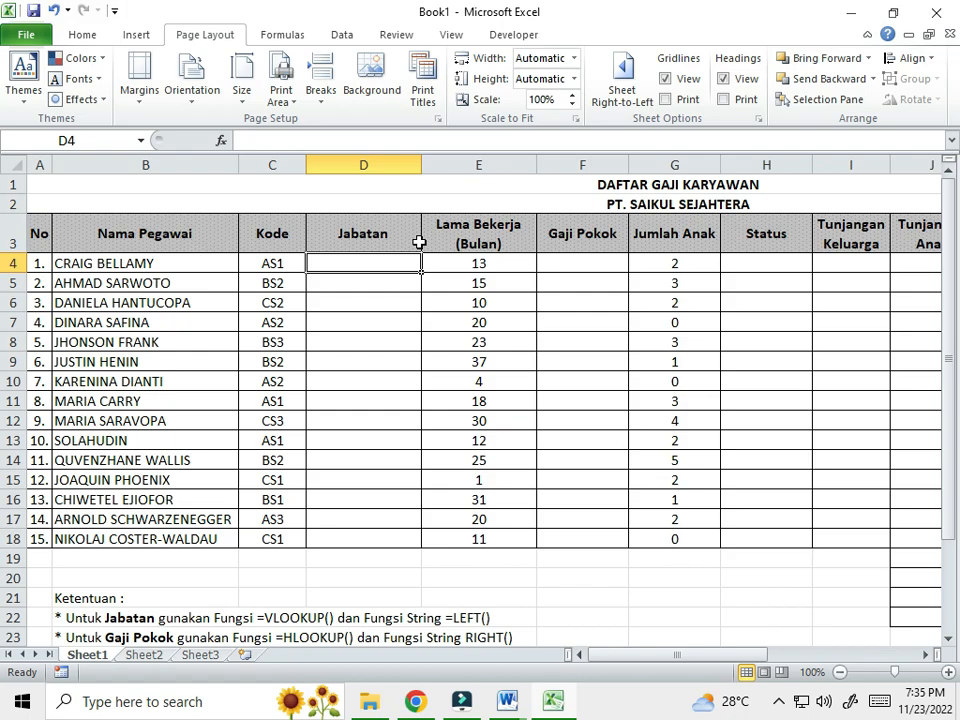
{"action": "left_click", "coordinate": [143, 654]}
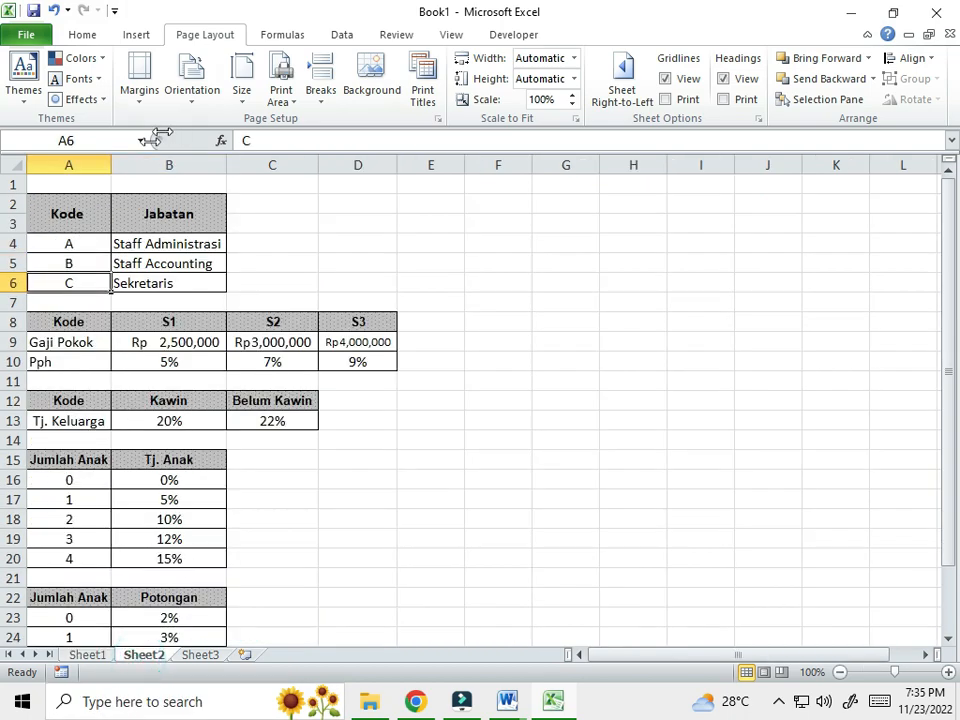
{"action": "left_click", "coordinate": [73, 163]}
{"action": "left_click_drag", "start_coordinate": [167, 158], "coordinate": [98, 160]}
{"action": "left_click", "coordinate": [92, 655]}
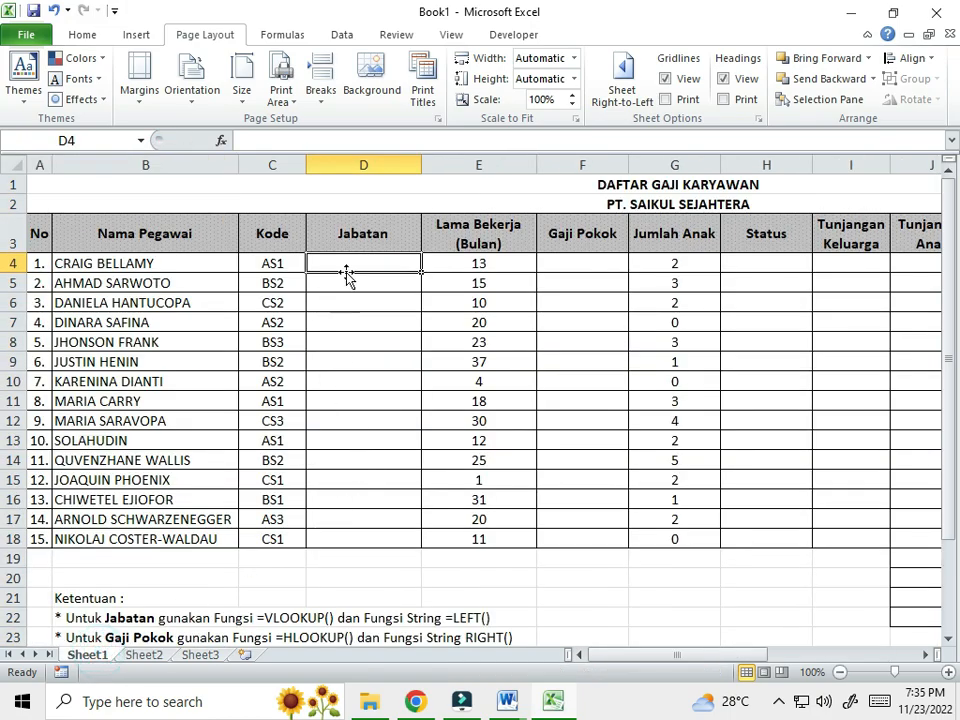
- Start a VLOOKUP formula in D4 on Sheet1 with LEFT(C4,1) as the lookup value
{"action": "type", "text": "=vl"}
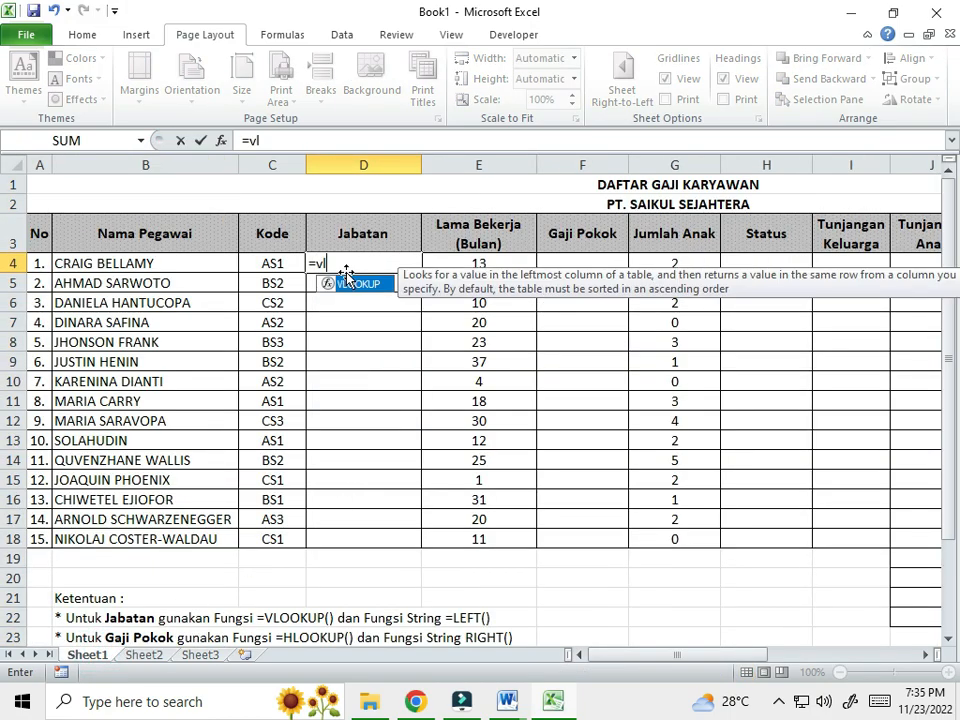
{"action": "type", "text": "ookup("}
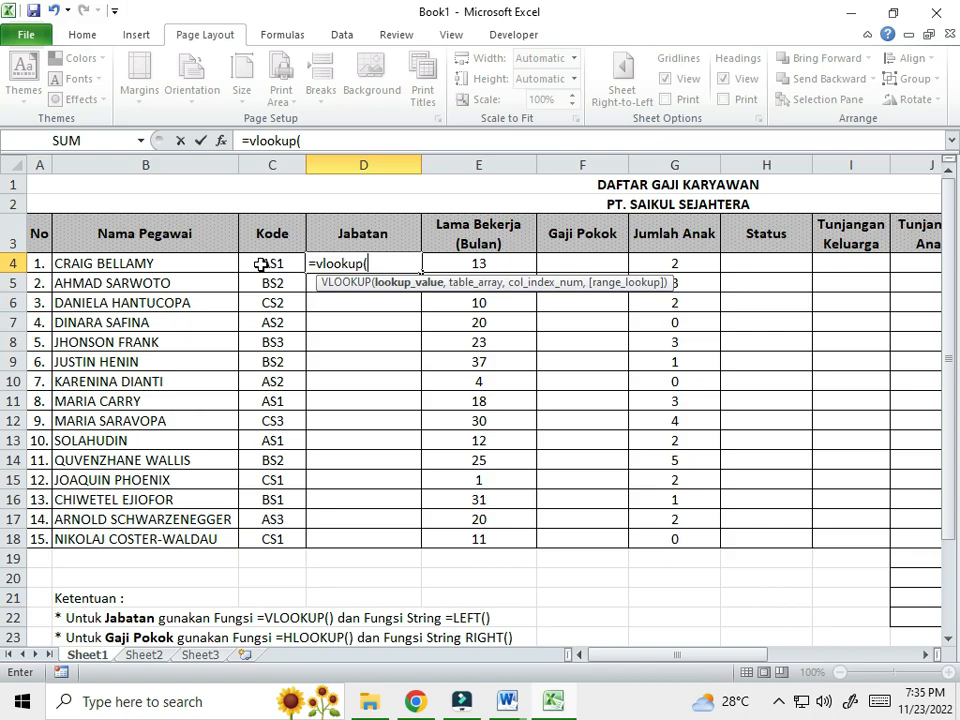
{"action": "type", "text": "le"}
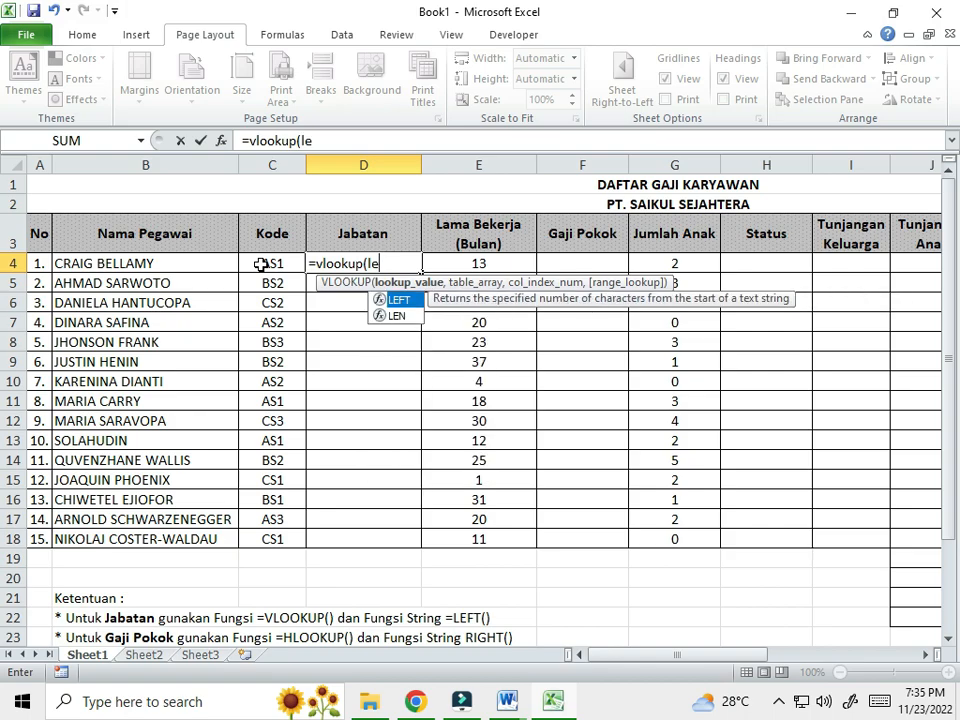
{"action": "type", "text": "ft"}
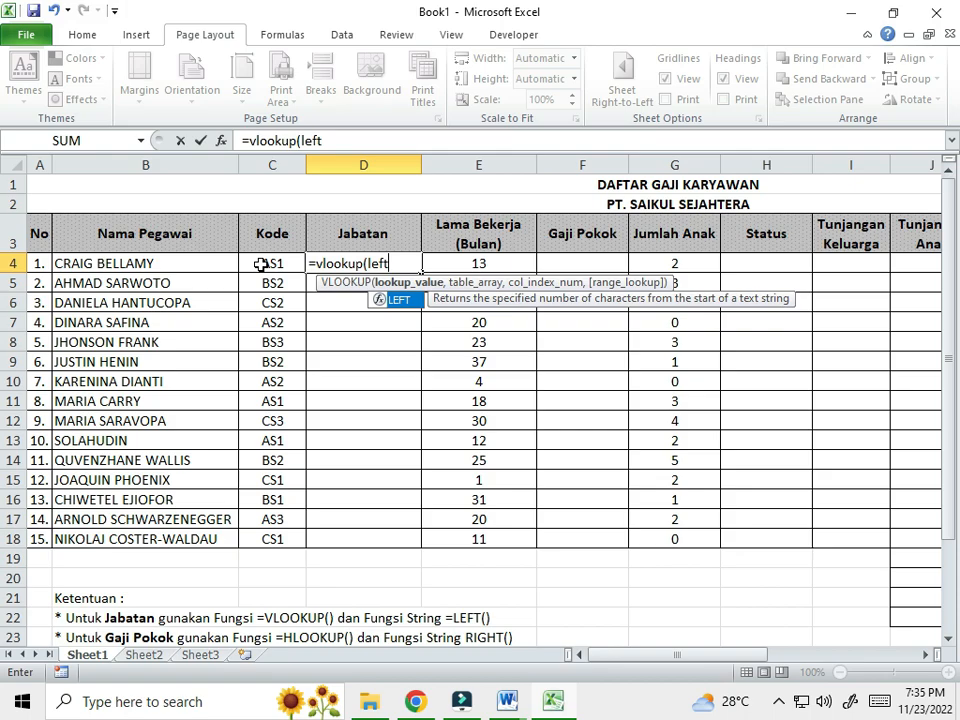
{"action": "type", "text": "("}
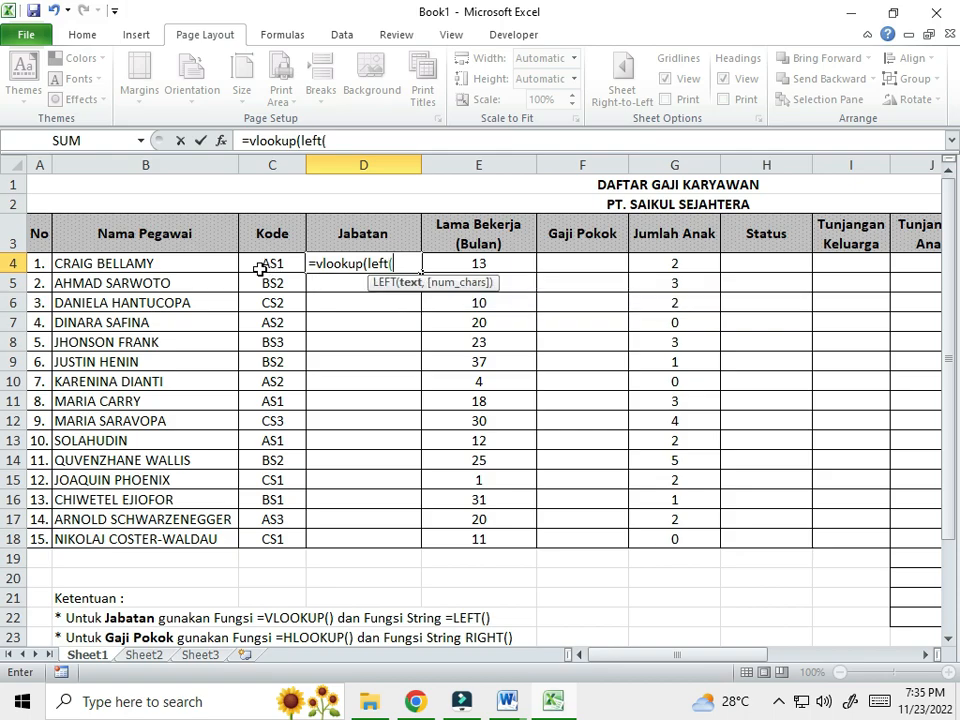
{"action": "left_click", "coordinate": [261, 264]}
{"action": "type", "text": ","}
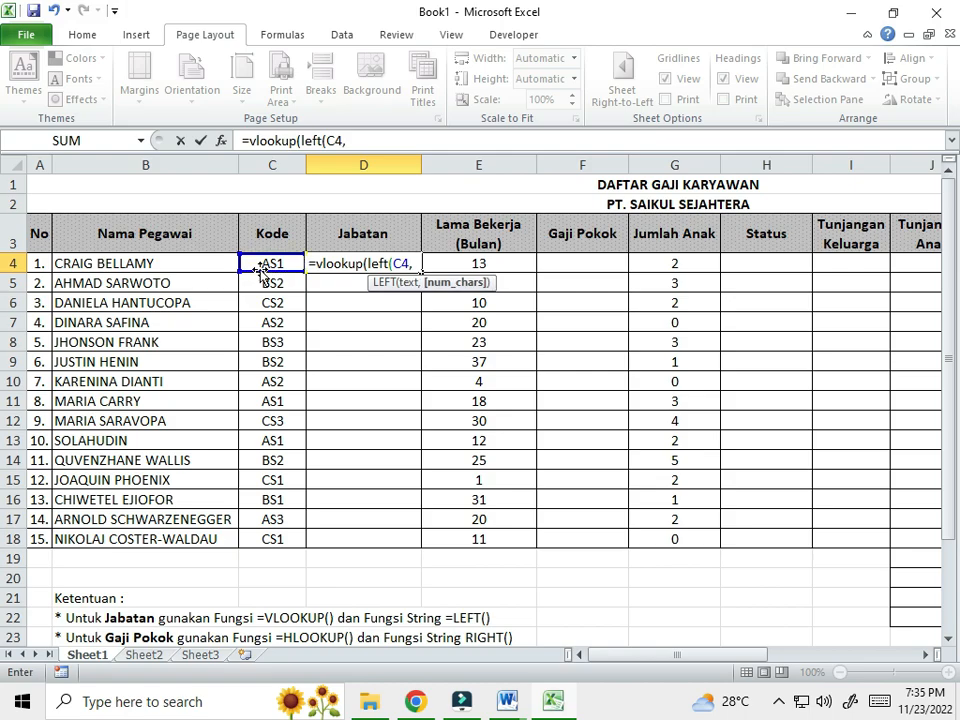
{"action": "type", "text": "1"}
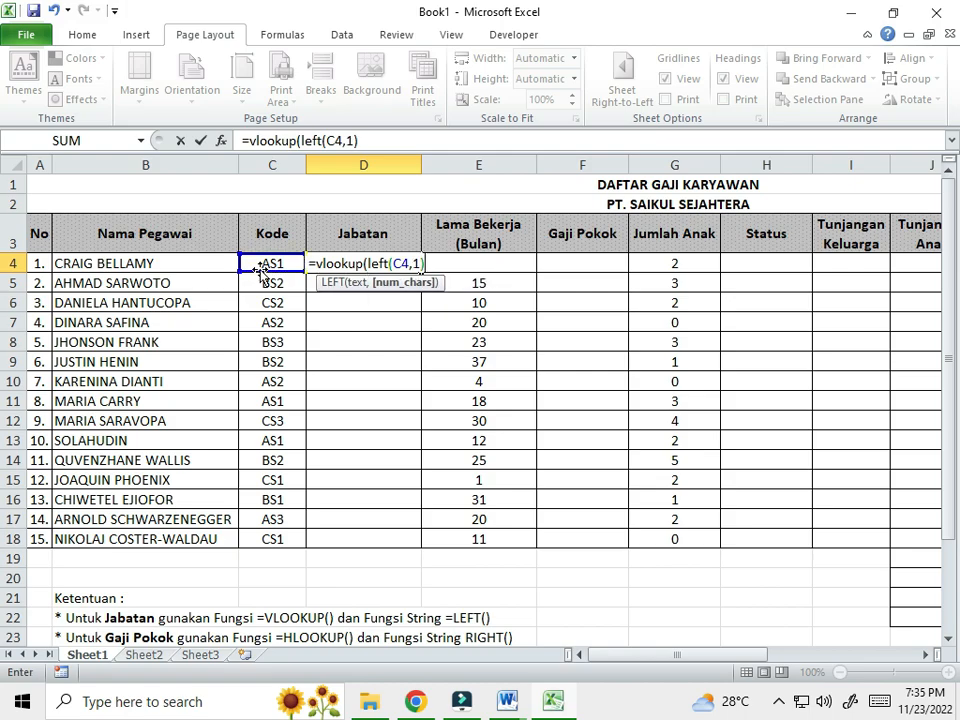
{"action": "type", "text": ")"}
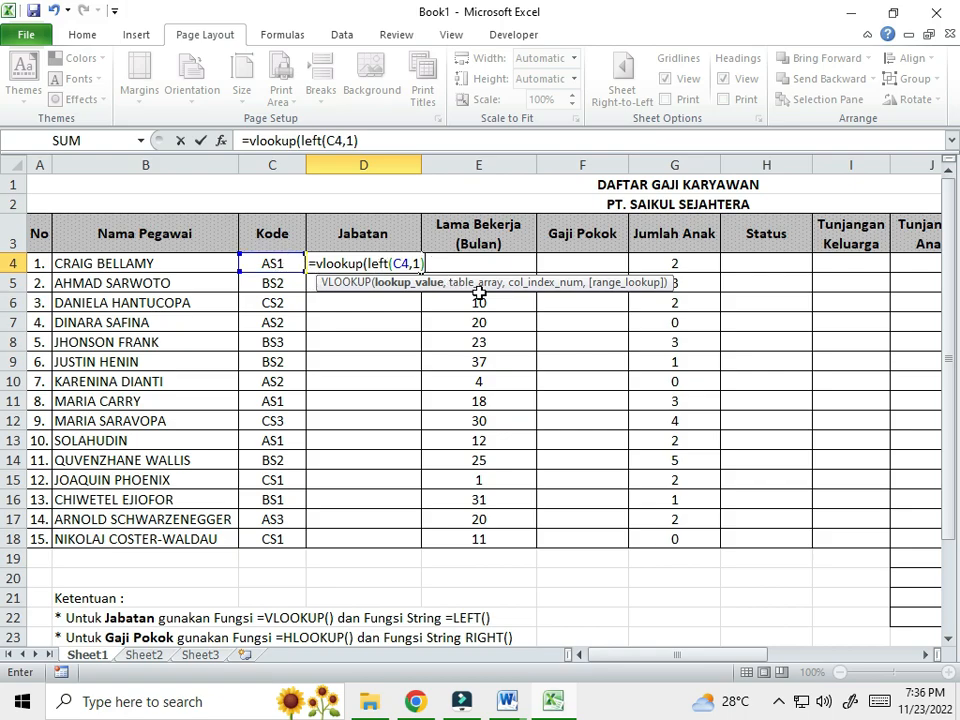
- Complete the D4 VLOOKUP with jabatan as the table array, column index 2 and range lookup 0
{"action": "type", "text": ","}
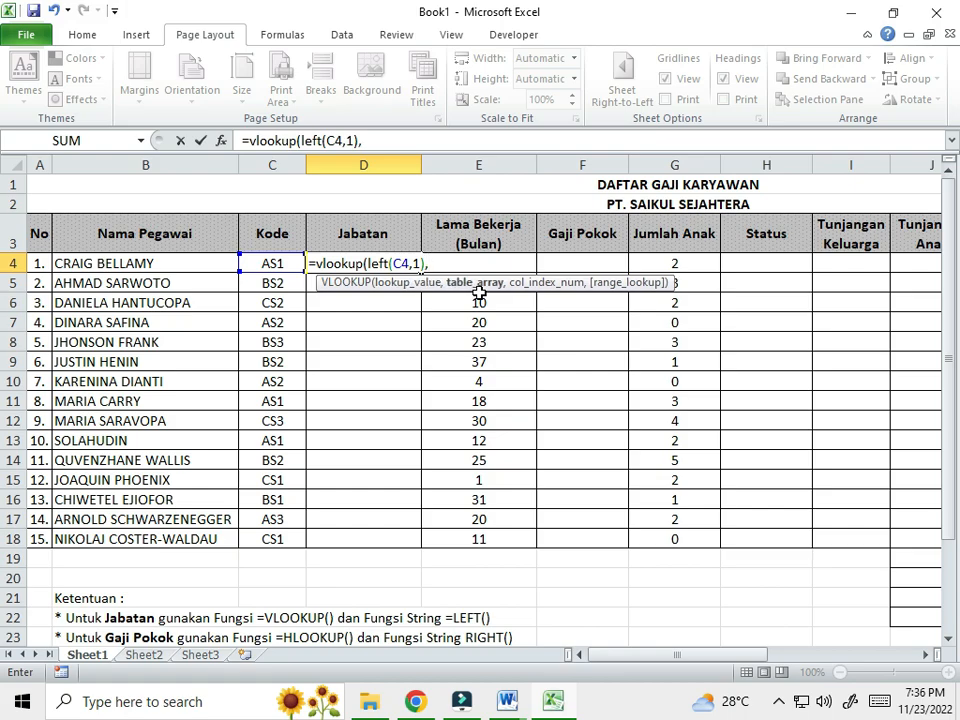
{"action": "type", "text": "jabatab"}
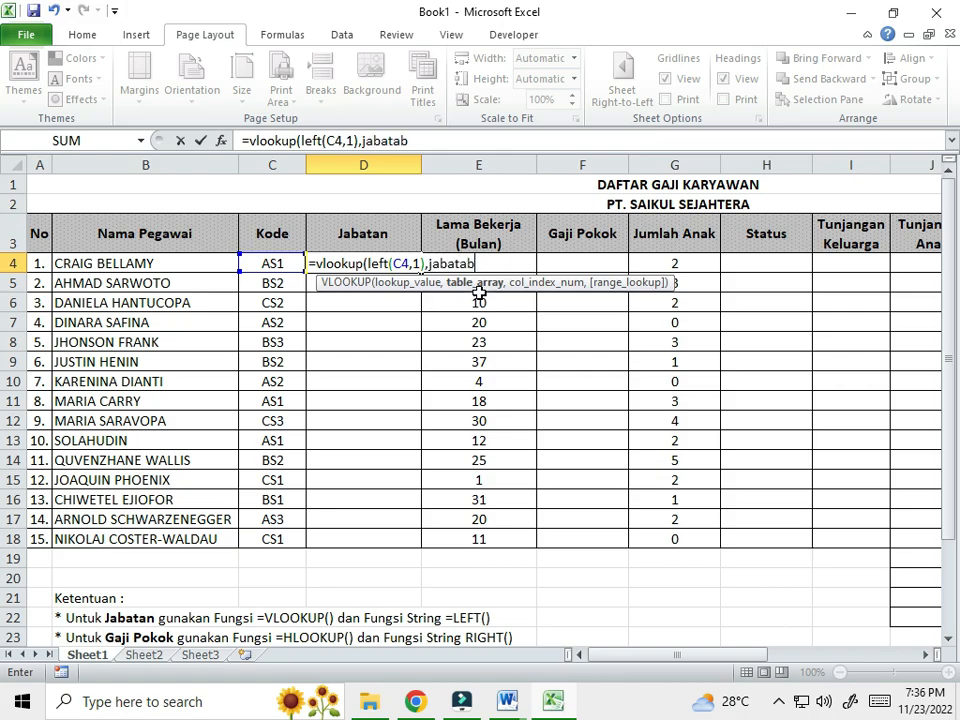
{"action": "key", "text": "BackSpace"}
{"action": "type", "text": "n"}
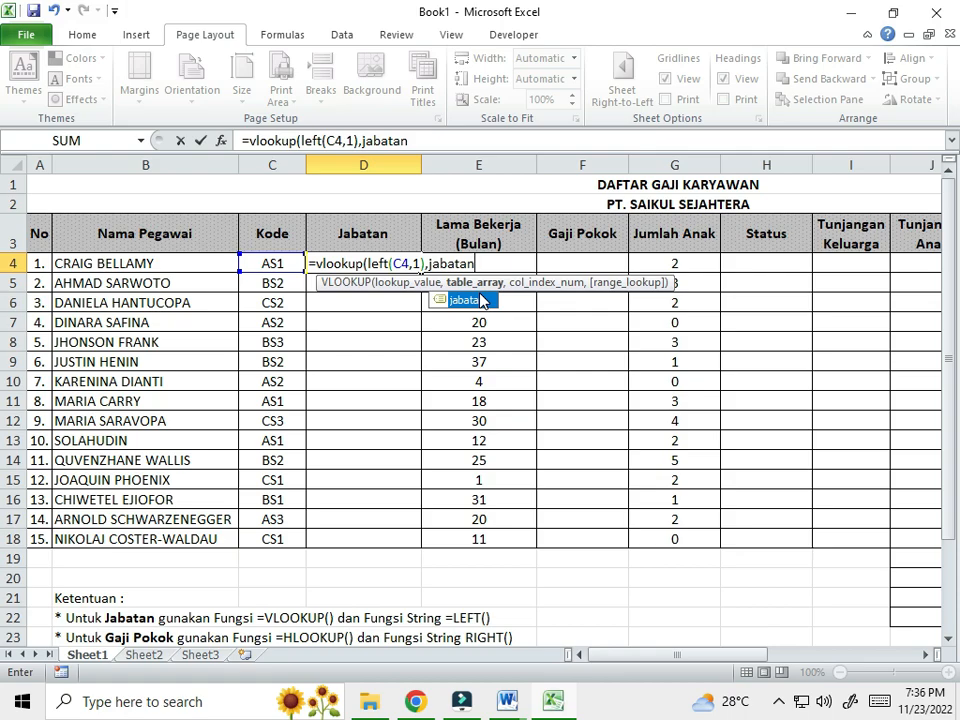
{"action": "type", "text": ","}
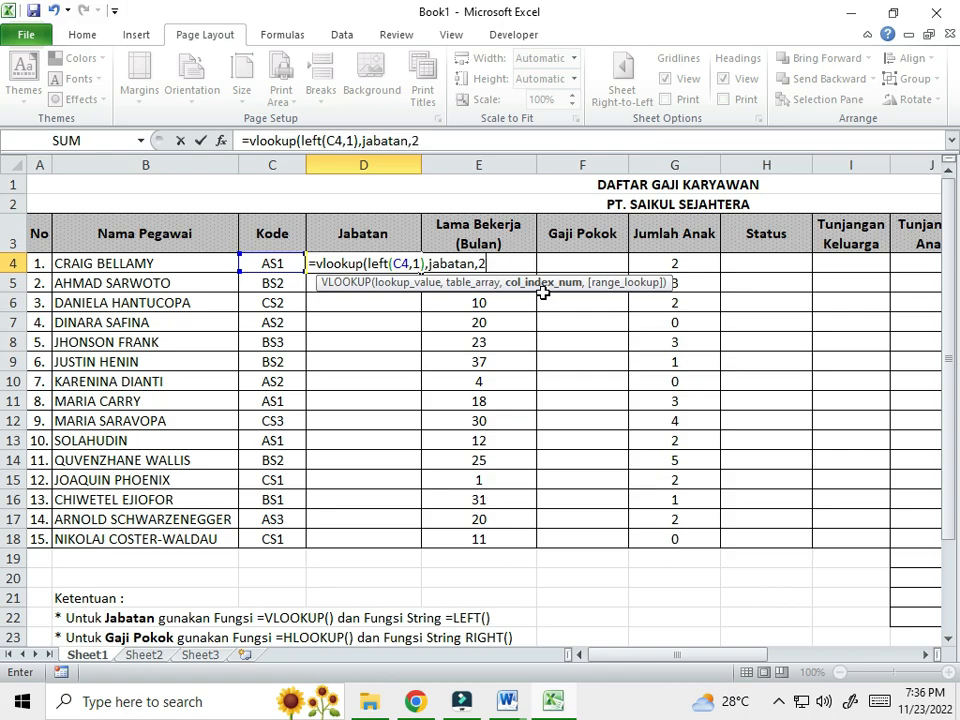
{"action": "type", "text": "2,"}
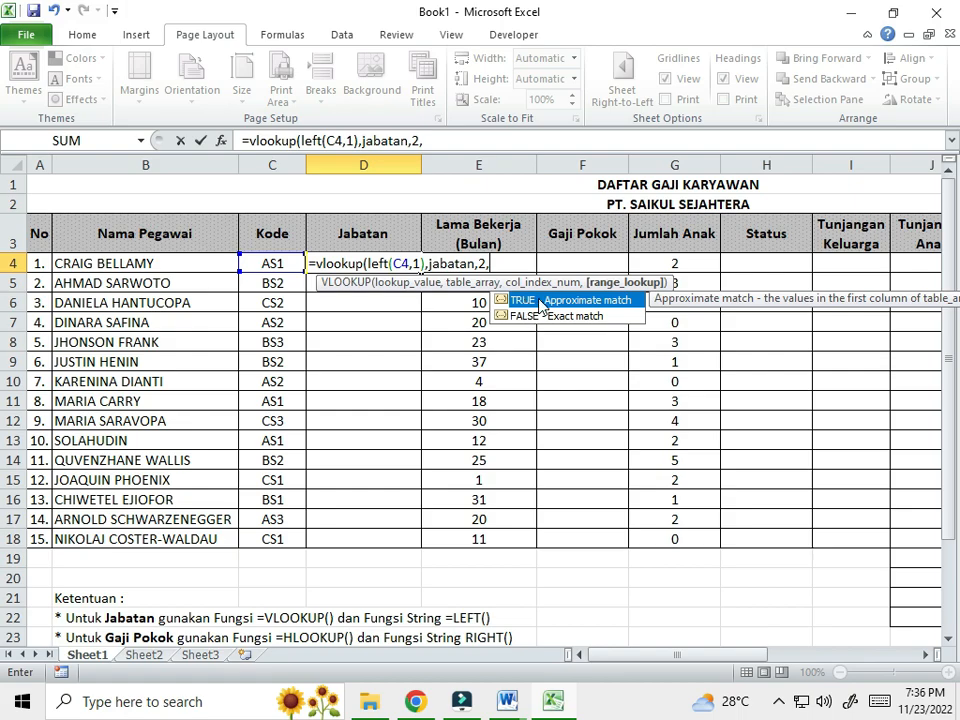
{"action": "type", "text": ")"}
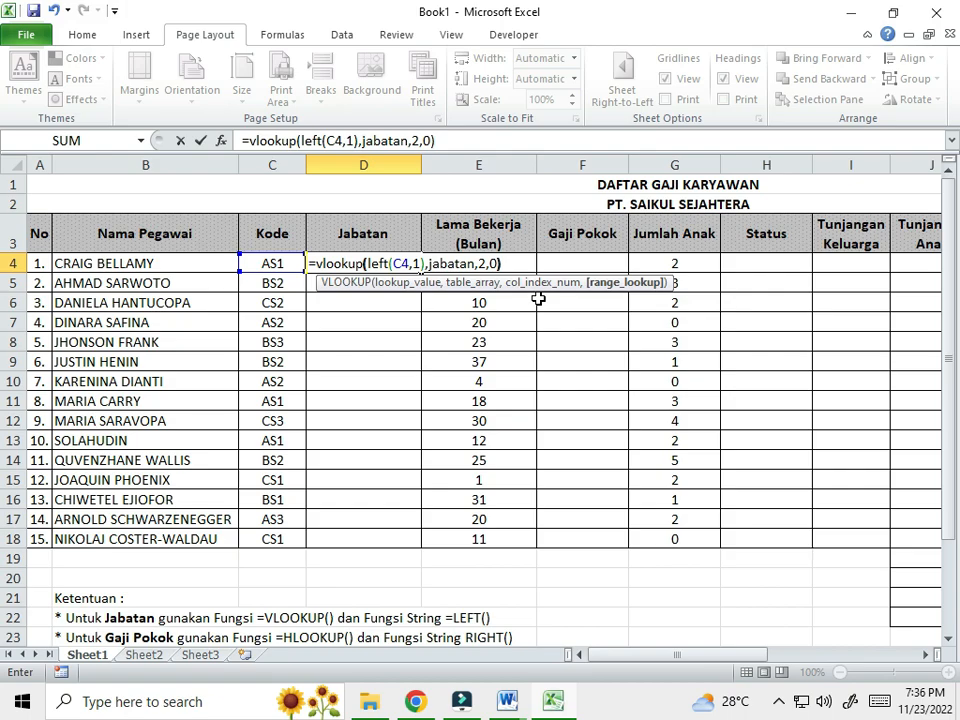
{"action": "key", "text": "Return"}
{"action": "key", "text": "Return"}
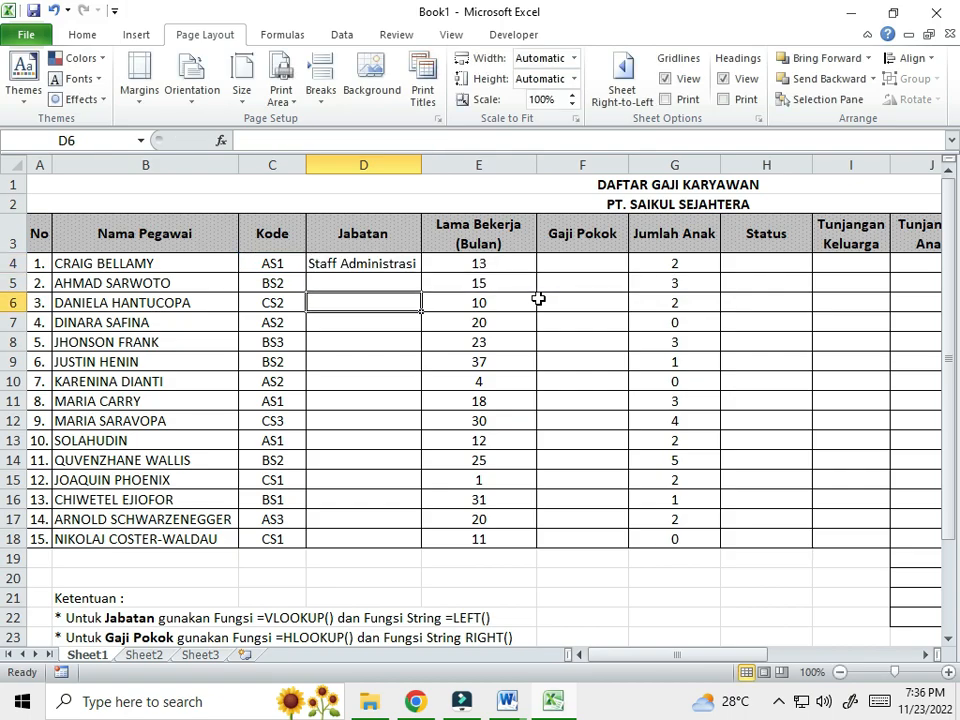
- Verify the D4 Jabatan result by comparing the code in C4 with the code A row of the Sheet2 Jabatan table
{"action": "left_click", "coordinate": [377, 262]}
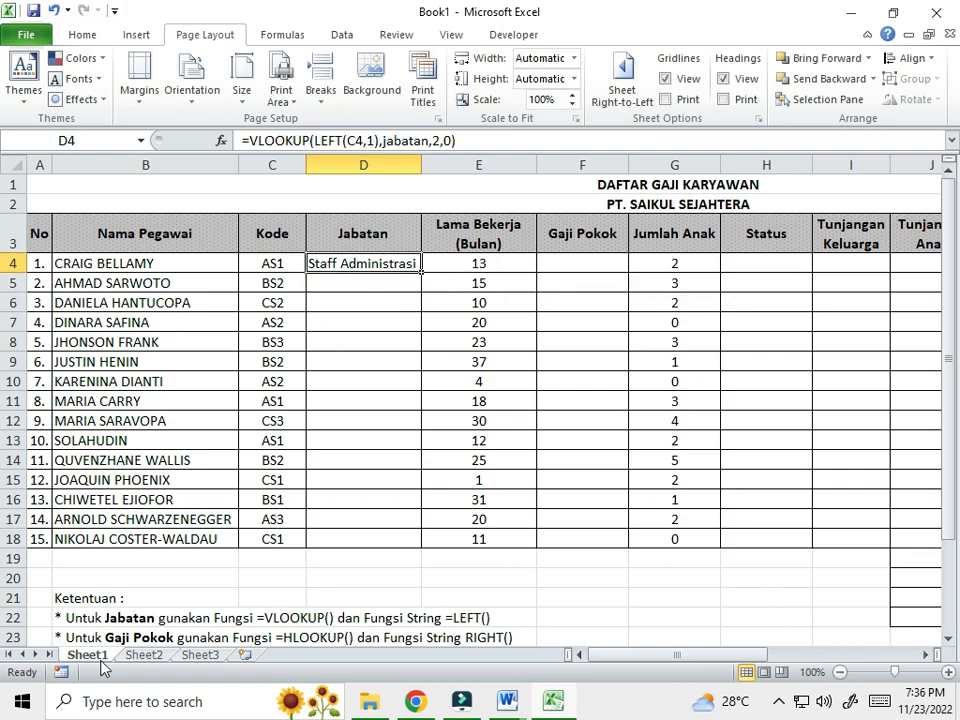
{"action": "left_click", "coordinate": [263, 268]}
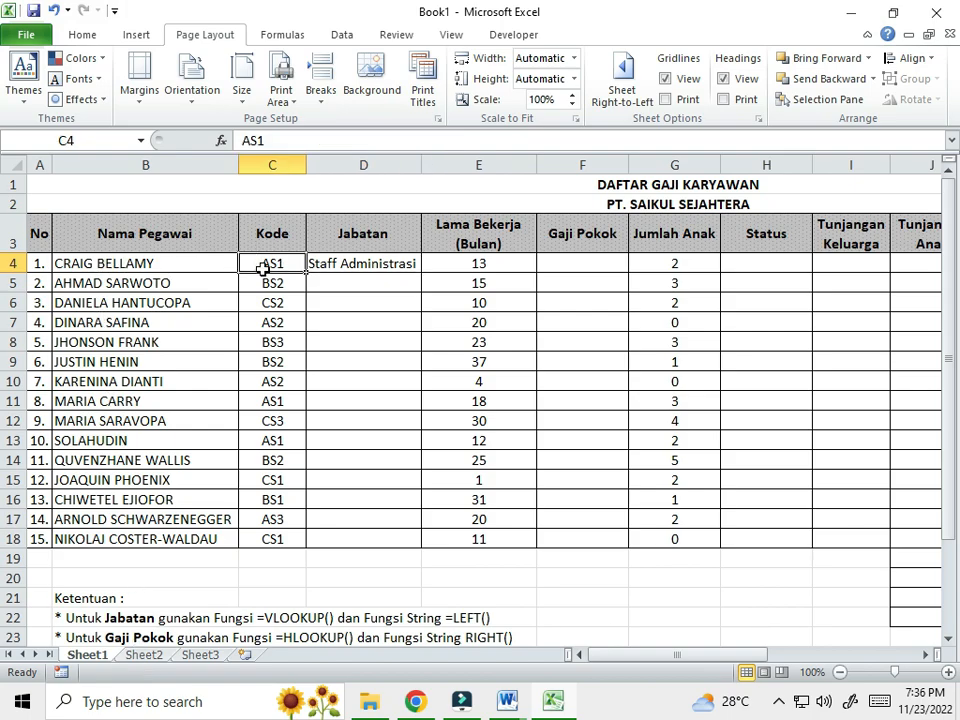
{"action": "left_click", "coordinate": [391, 262]}
{"action": "left_click", "coordinate": [79, 244]}
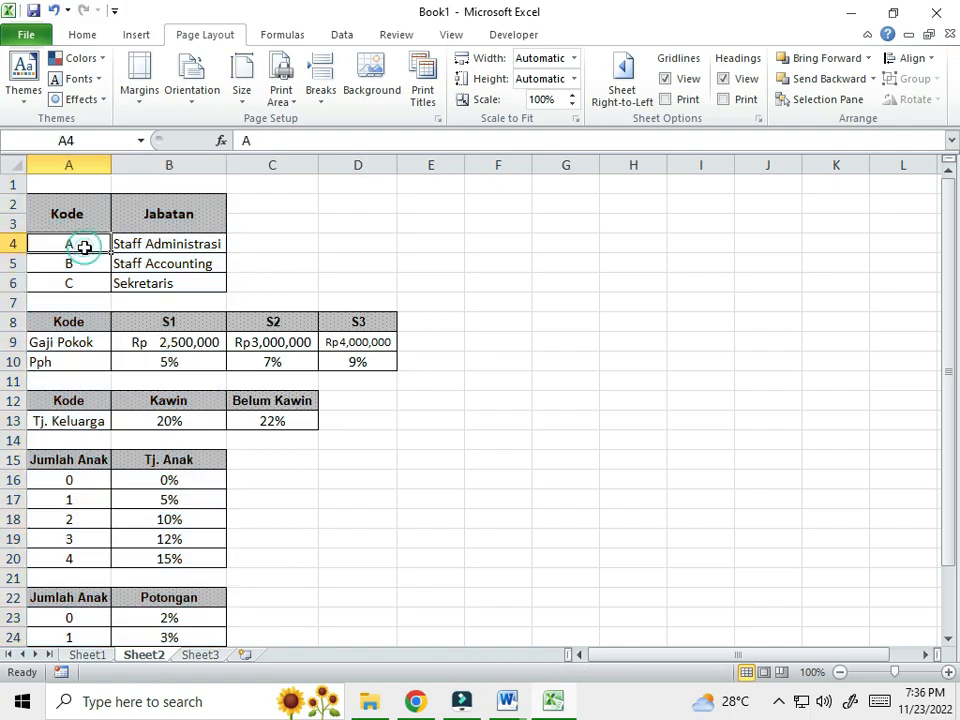
{"action": "left_click", "coordinate": [135, 243]}
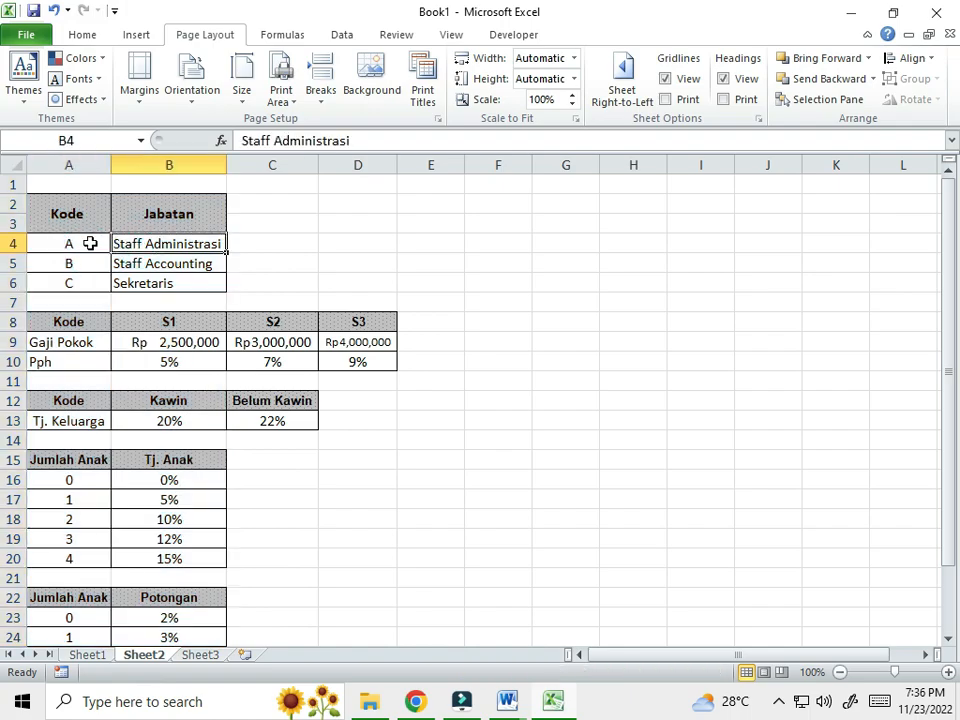
{"action": "left_click", "coordinate": [90, 243]}
{"action": "left_click", "coordinate": [215, 245]}
{"action": "left_click", "coordinate": [87, 656]}
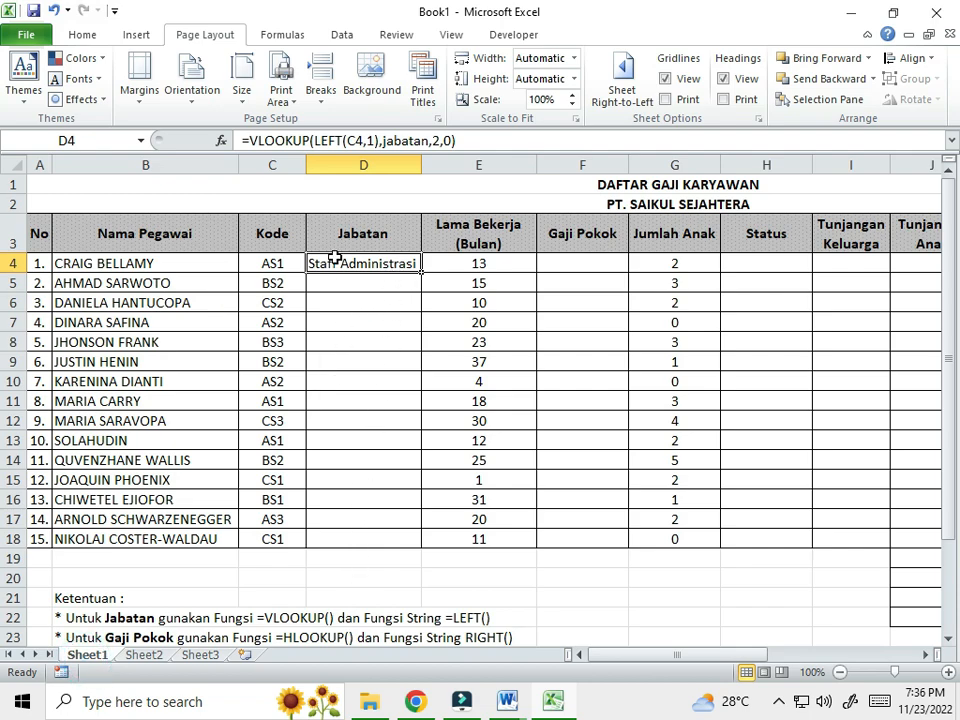
- Fill the D4 Jabatan formula down through D18 on Sheet1 for all remaining employees
{"action": "left_click_drag", "start_coordinate": [340, 283], "coordinate": [343, 539]}
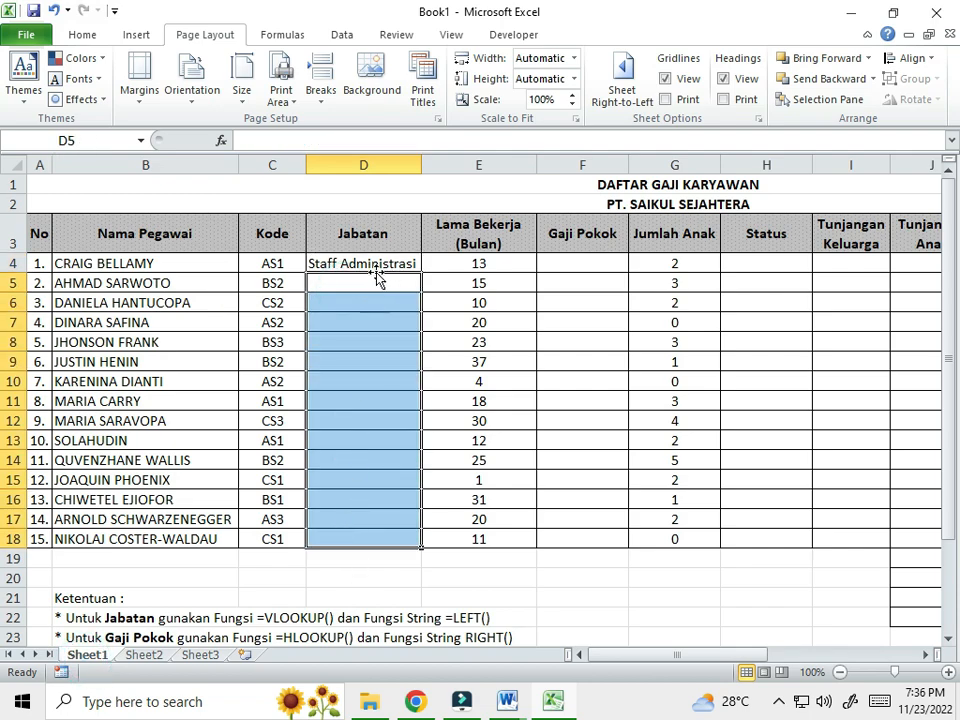
{"action": "left_click", "coordinate": [380, 259]}
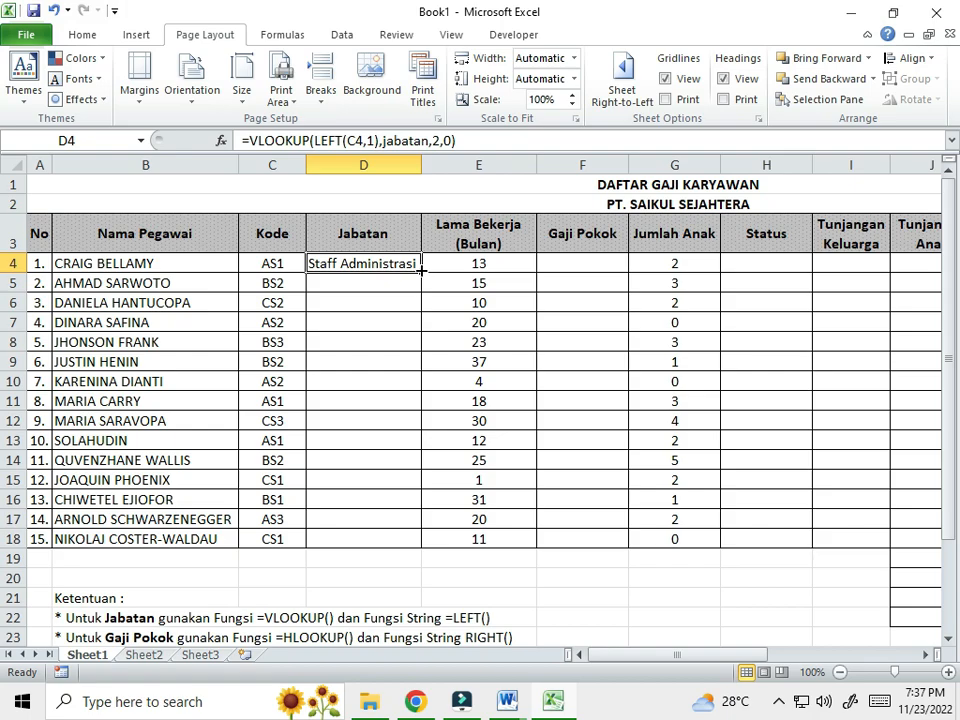
{"action": "left_click_drag", "start_coordinate": [421, 269], "coordinate": [395, 541]}
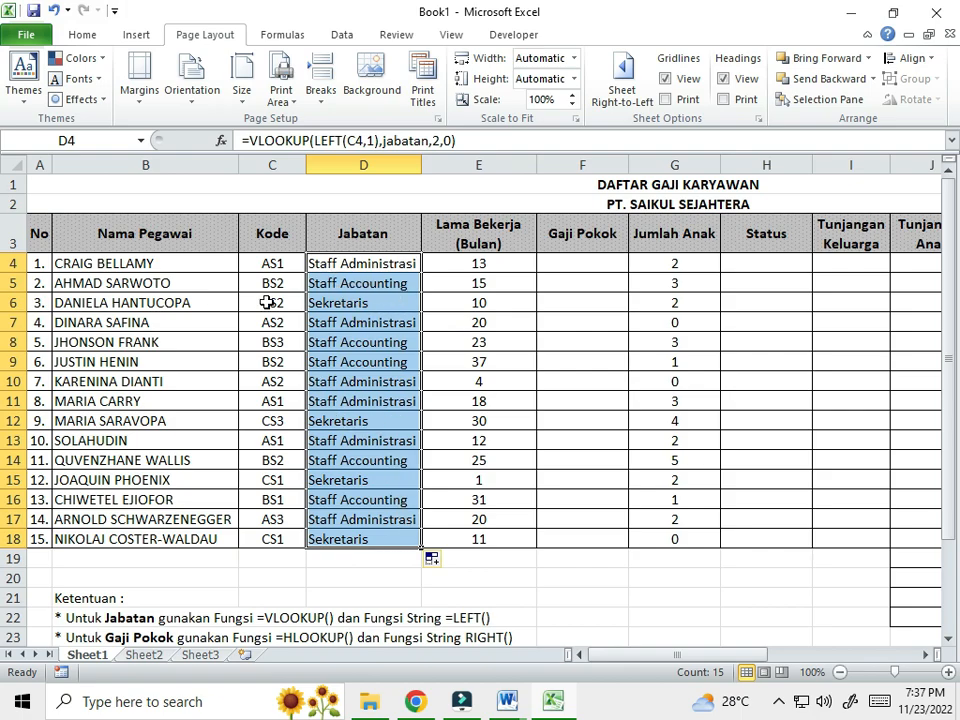
{"action": "left_click", "coordinate": [377, 400]}
- Verify the filled Jabatan results in rows 5 and 6 by comparing their codes with the Sheet2 Jabatan table
{"action": "left_click", "coordinate": [272, 285]}
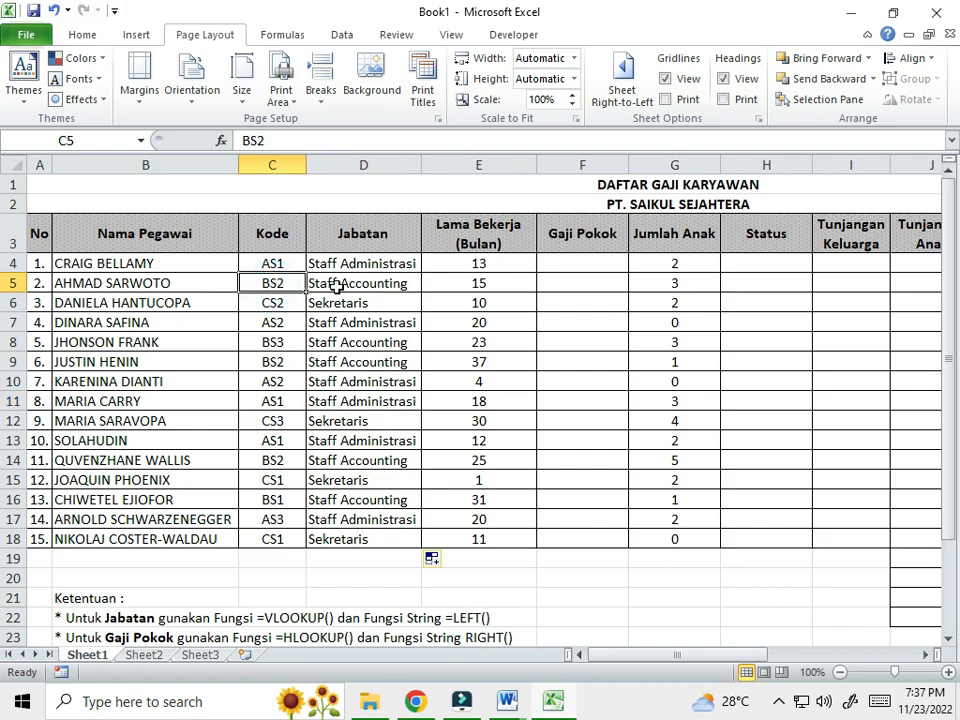
{"action": "left_click", "coordinate": [145, 655]}
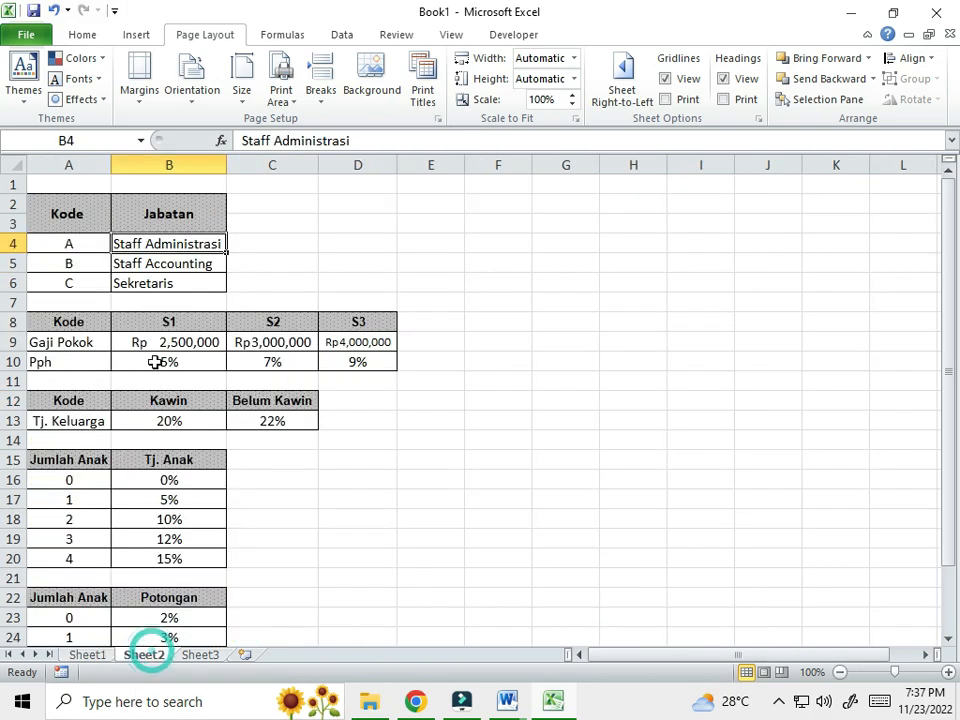
{"action": "left_click", "coordinate": [73, 264]}
{"action": "left_click", "coordinate": [137, 264]}
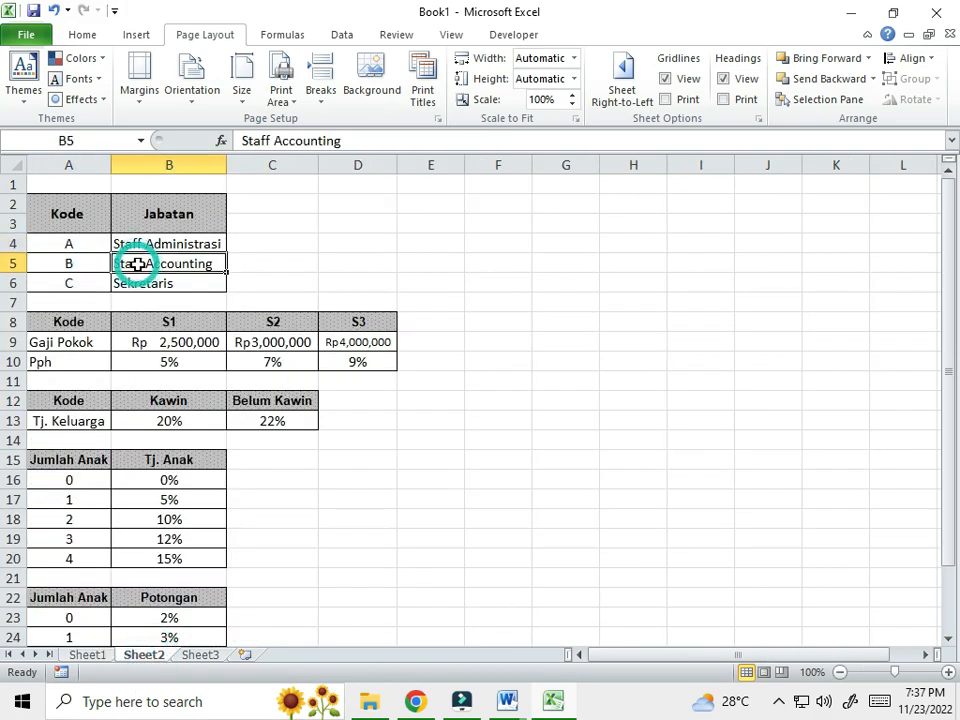
{"action": "left_click", "coordinate": [88, 655]}
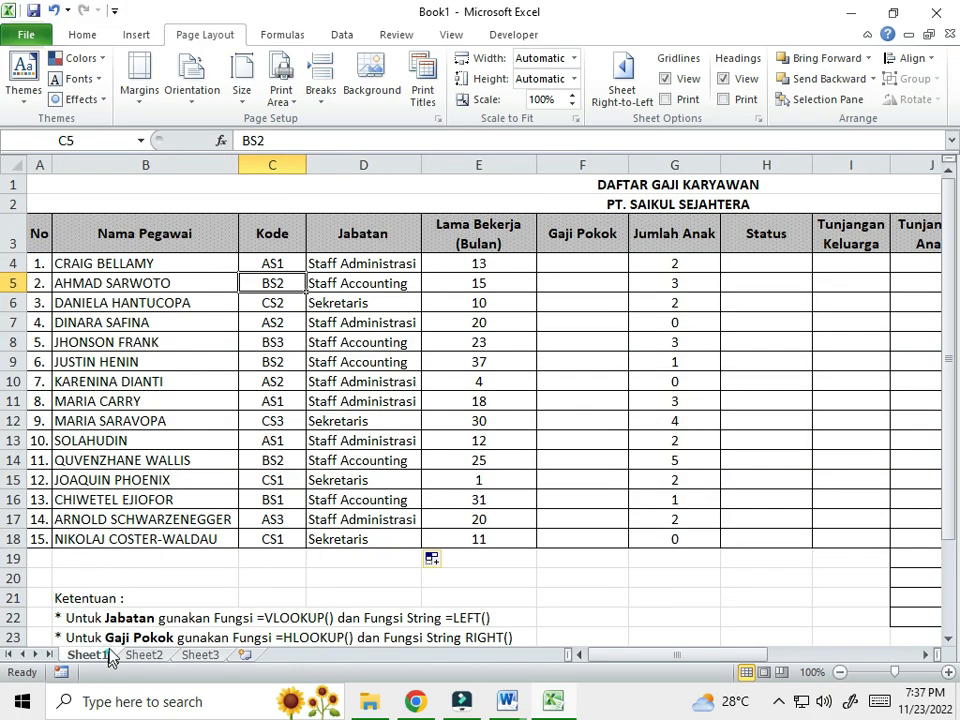
{"action": "left_click", "coordinate": [282, 306]}
{"action": "left_click", "coordinate": [332, 303]}
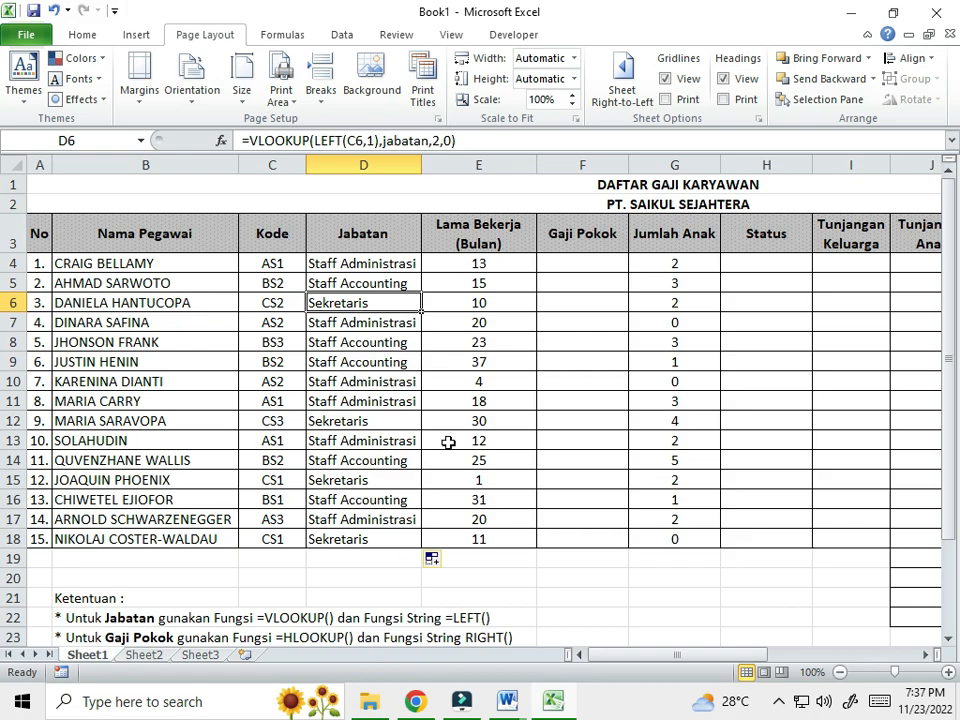
{"action": "left_click_drag", "start_coordinate": [385, 270], "coordinate": [370, 558]}
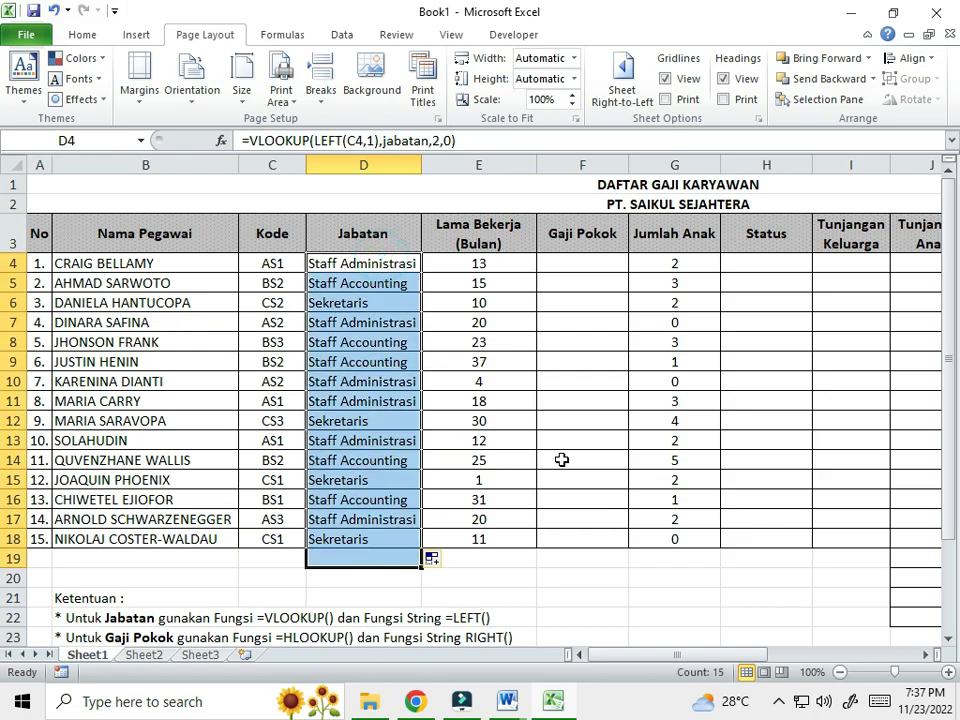
{"action": "left_click", "coordinate": [560, 460]}
- Select the first Gaji Pokok cell, F4, on Sheet1 and check the S1, S2 and S3 codes in the Sheet2 salary table
{"action": "left_click", "coordinate": [579, 259]}
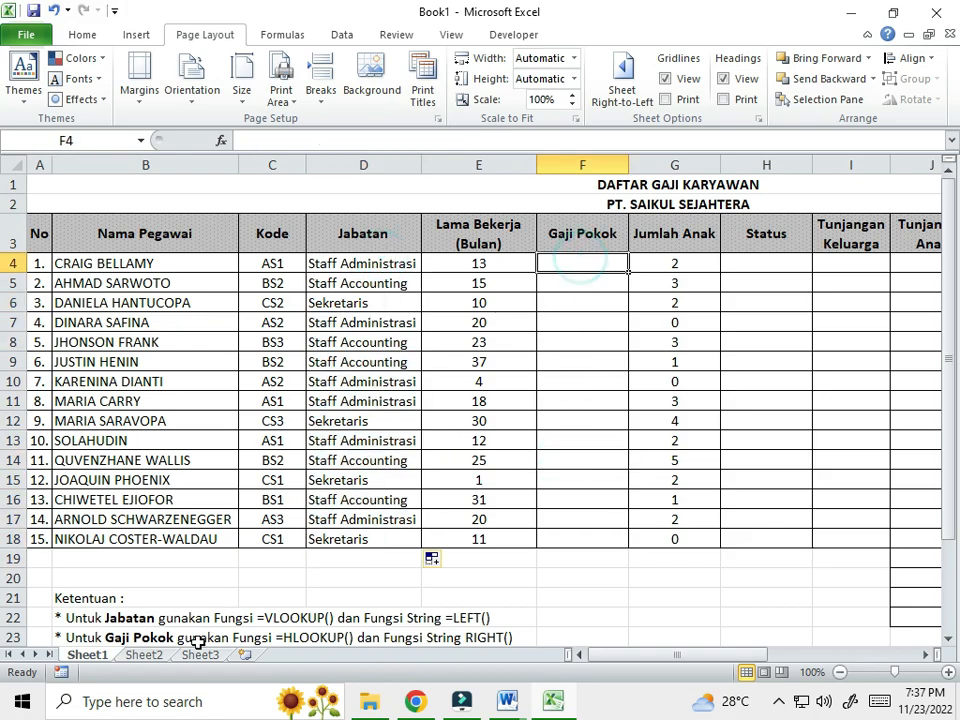
{"action": "left_click", "coordinate": [143, 654]}
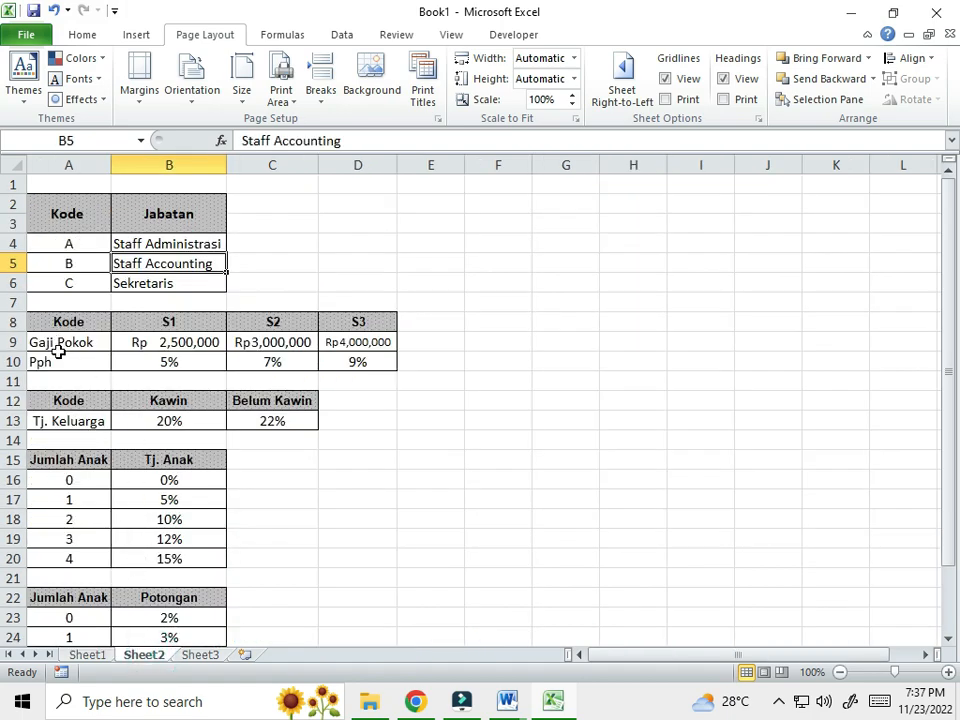
{"action": "left_click", "coordinate": [180, 324]}
{"action": "left_click", "coordinate": [270, 323]}
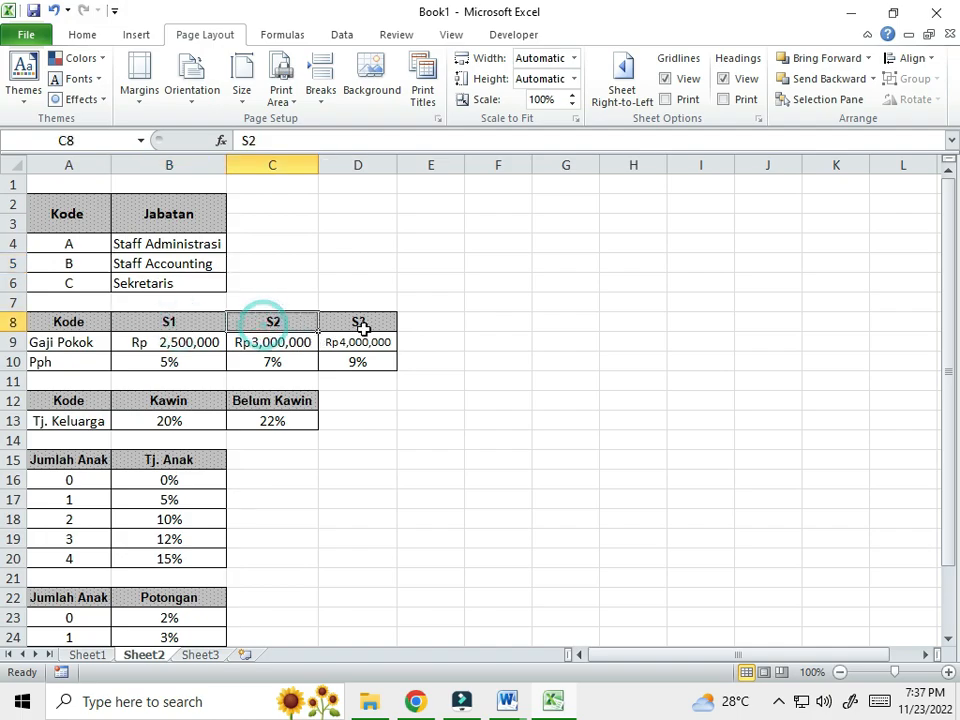
{"action": "left_click", "coordinate": [360, 324]}
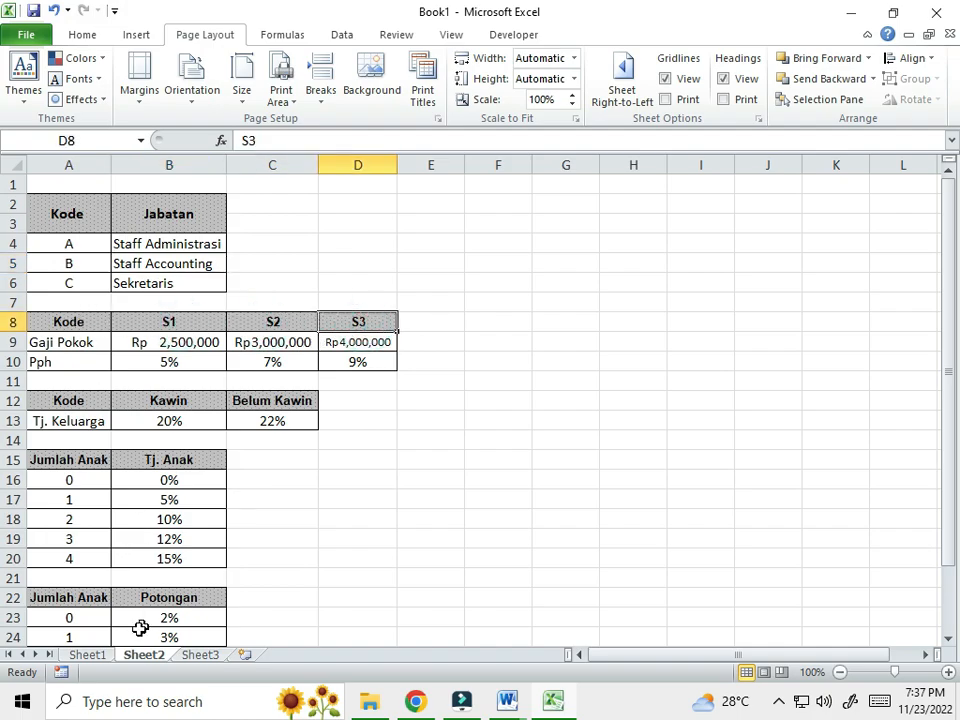
{"action": "left_click", "coordinate": [87, 655]}
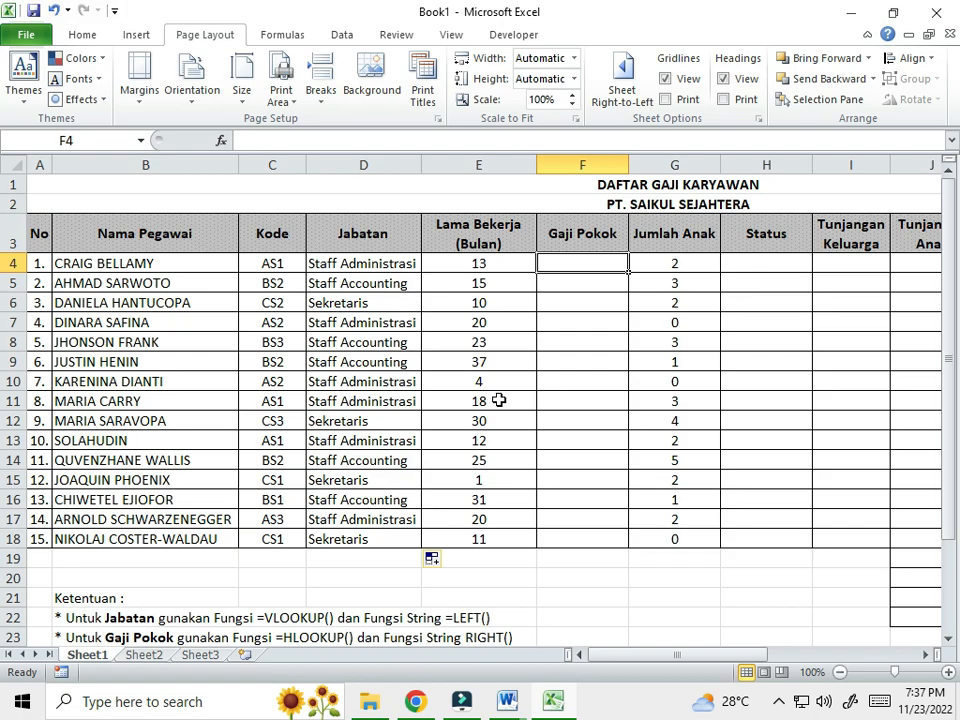
- Check the horizontal layout of the salary table in rows 8 to 10 on Sheet2 and start an HLOOKUP formula in F4 on Sheet1
{"action": "type", "text": "="}
{"action": "key", "text": "BackSpace"}
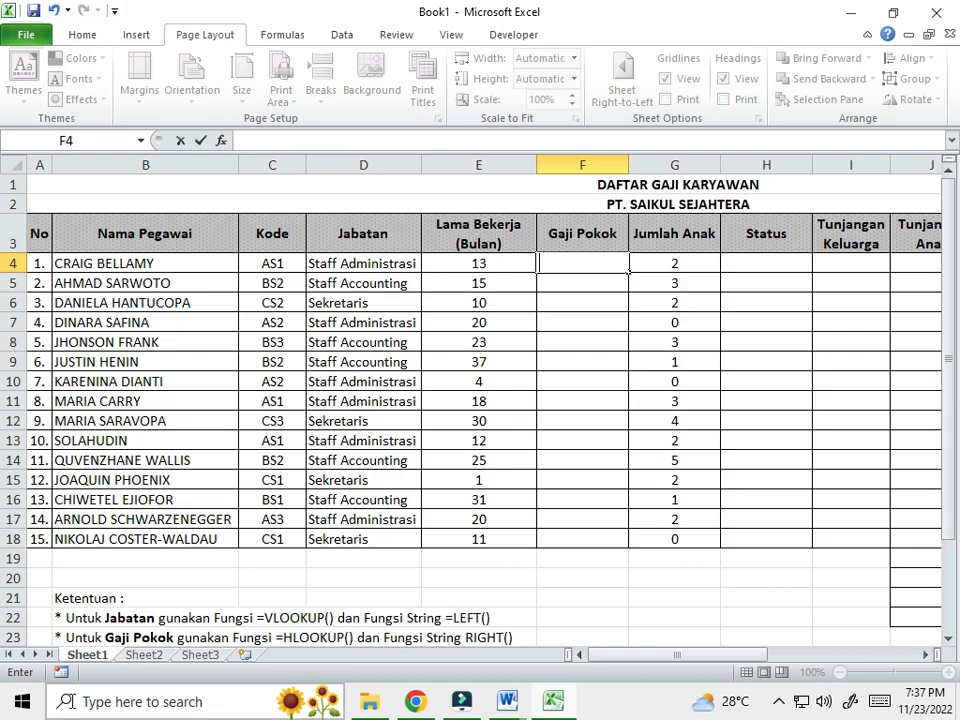
{"action": "left_click", "coordinate": [146, 657]}
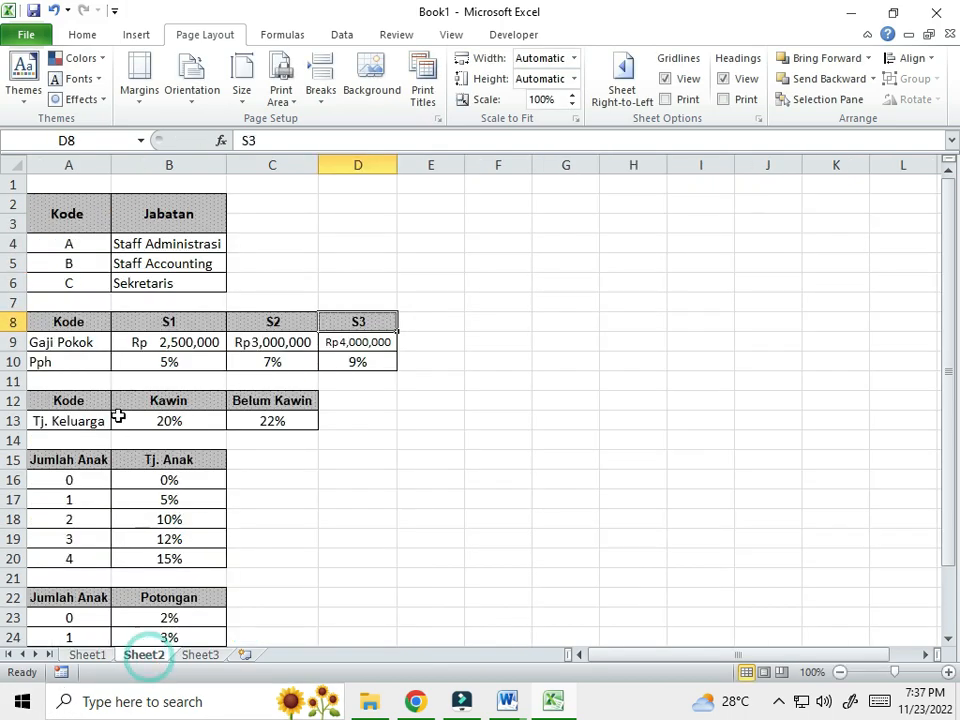
{"action": "left_click_drag", "start_coordinate": [20, 321], "coordinate": [18, 360]}
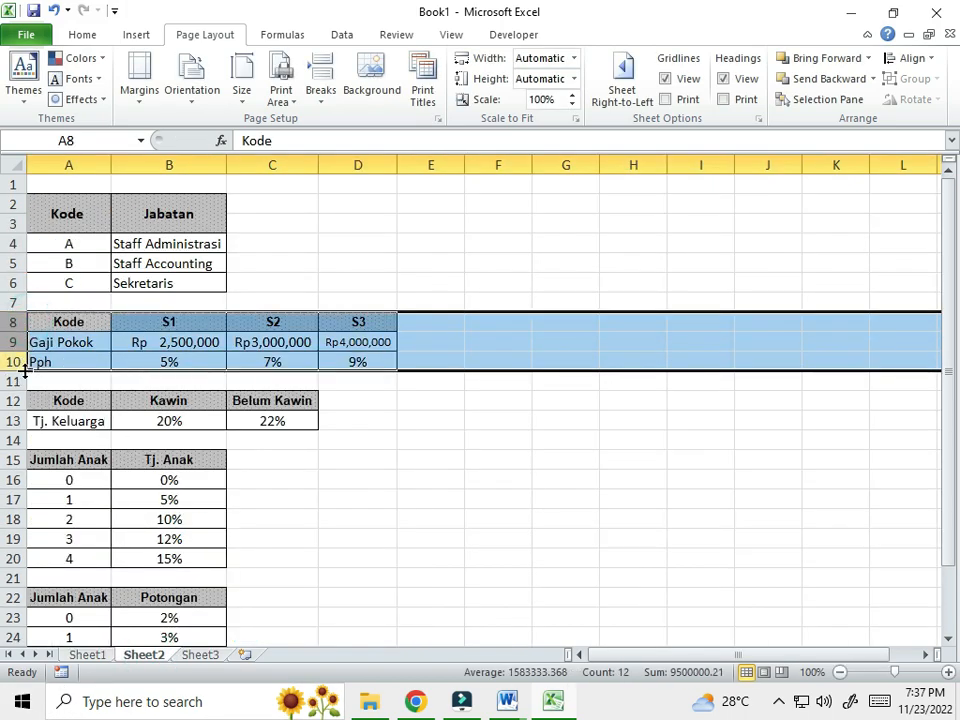
{"action": "left_click", "coordinate": [87, 655]}
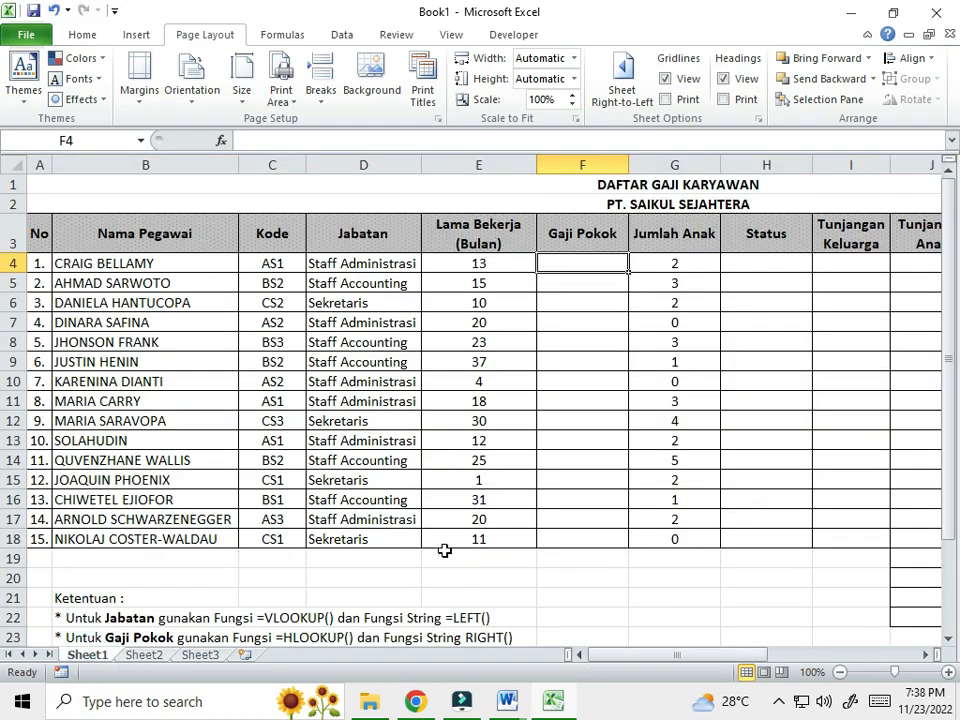
{"action": "type", "text": "=hlookup("}
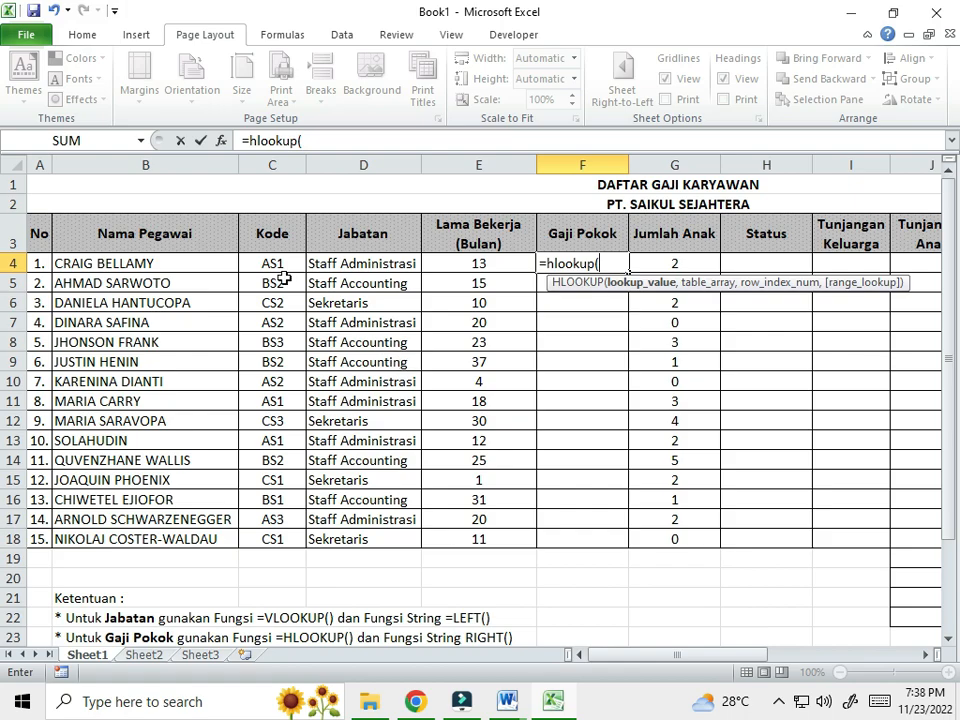
{"action": "type", "text": "right"}
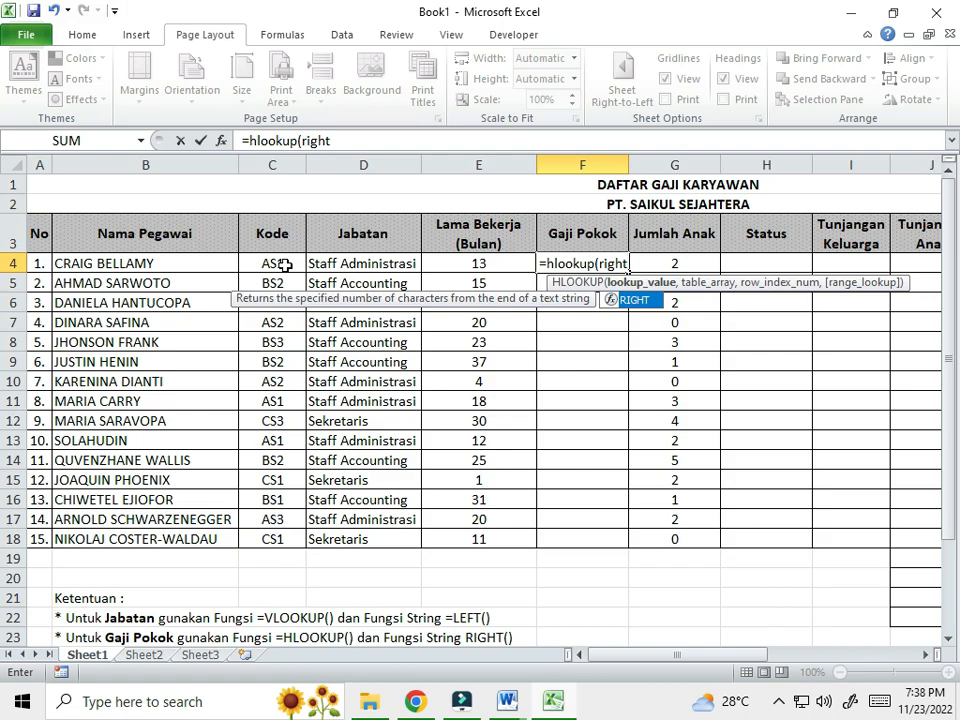
{"action": "type", "text": ",2"}
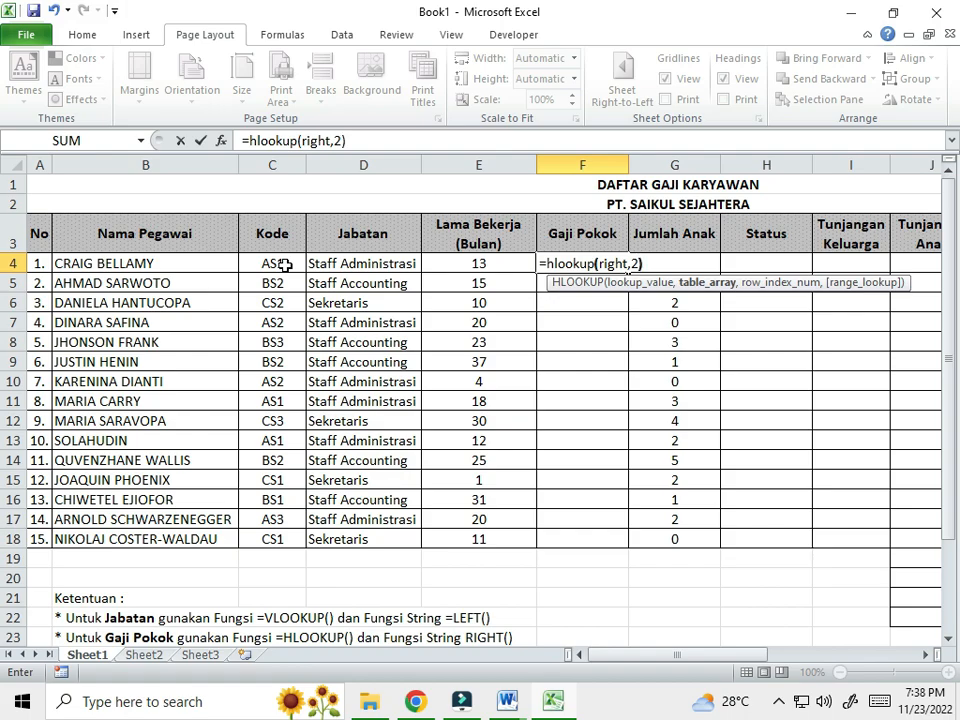
{"action": "key", "text": "BackSpace"}
{"action": "key", "text": "BackSpace"}
{"action": "key", "text": "BackSpace"}
{"action": "key", "text": "BackSpace"}
{"action": "key", "text": "BackSpace"}
{"action": "key", "text": "BackSpace"}
{"action": "key", "text": "BackSpace"}
{"action": "key", "text": "BackSpace"}
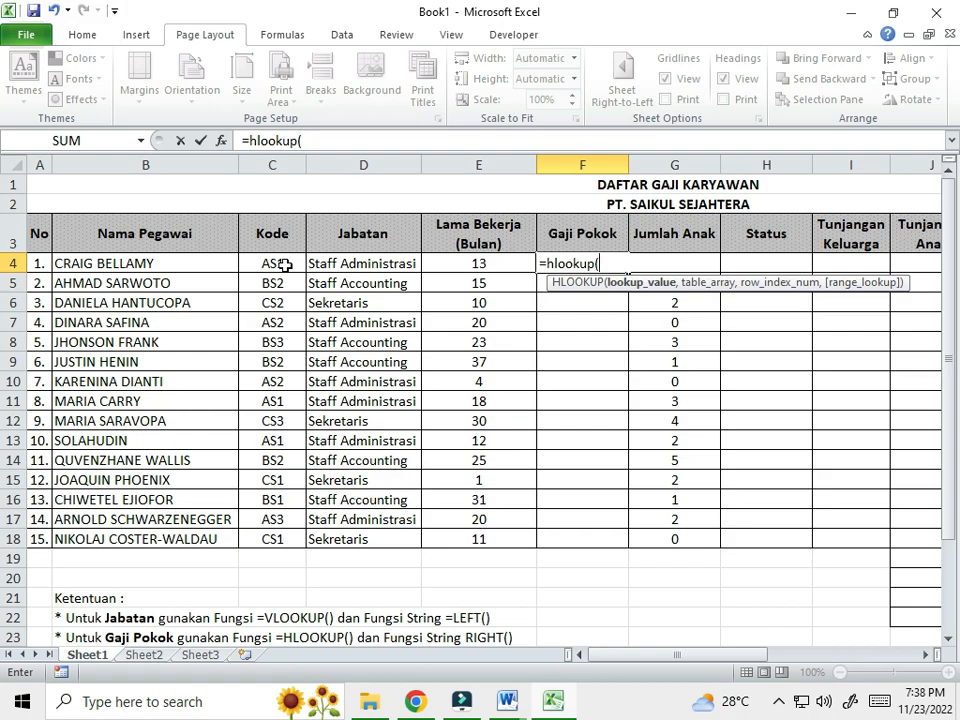
- Enter RIGHT(C4,2) as the lookup value of the F4 HLOOKUP formula
{"action": "type", "text": "rig"}
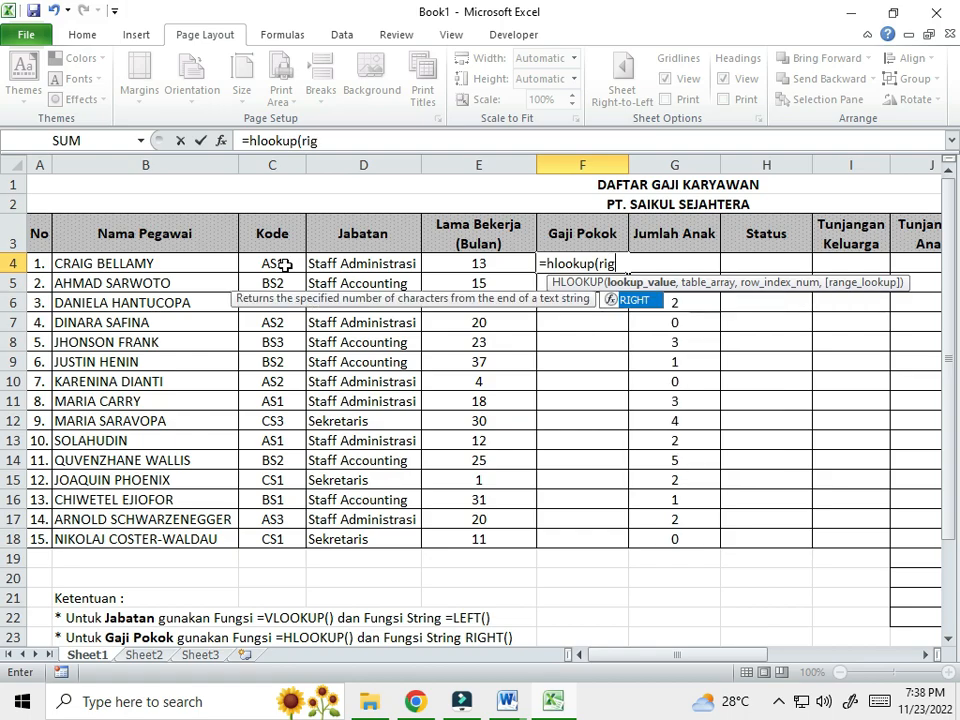
{"action": "type", "text": "ht("}
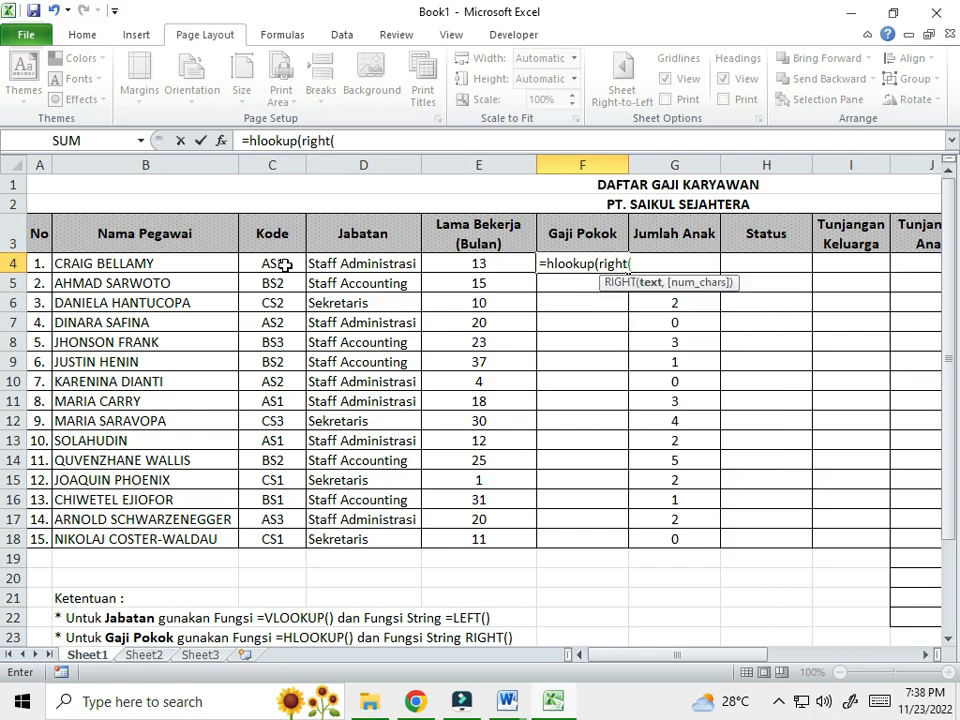
{"action": "left_click", "coordinate": [285, 264]}
{"action": "type", "text": ",2)"}
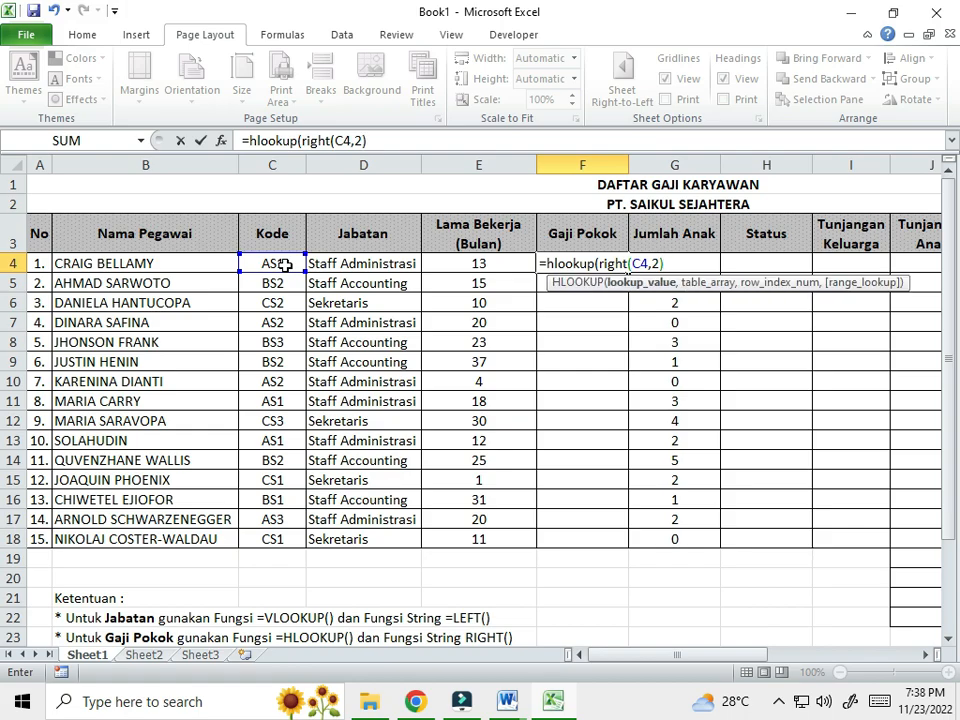
- Complete the F4 HLOOKUP with gaji as the table array, row index 2 and range lookup 0
{"action": "type", "text": ","}
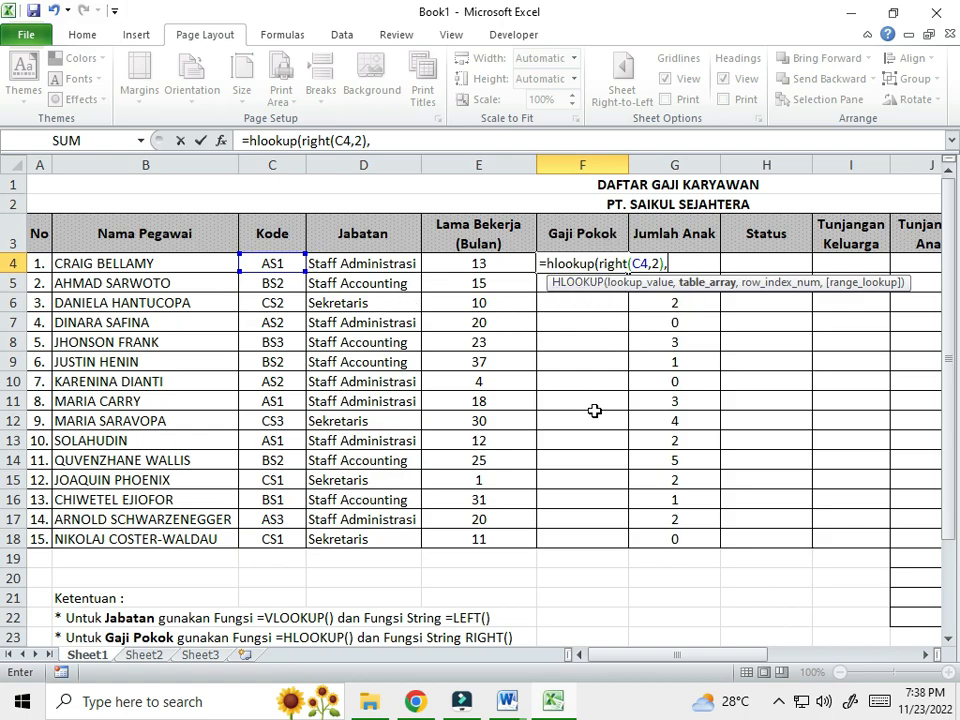
{"action": "type", "text": "gaji"}
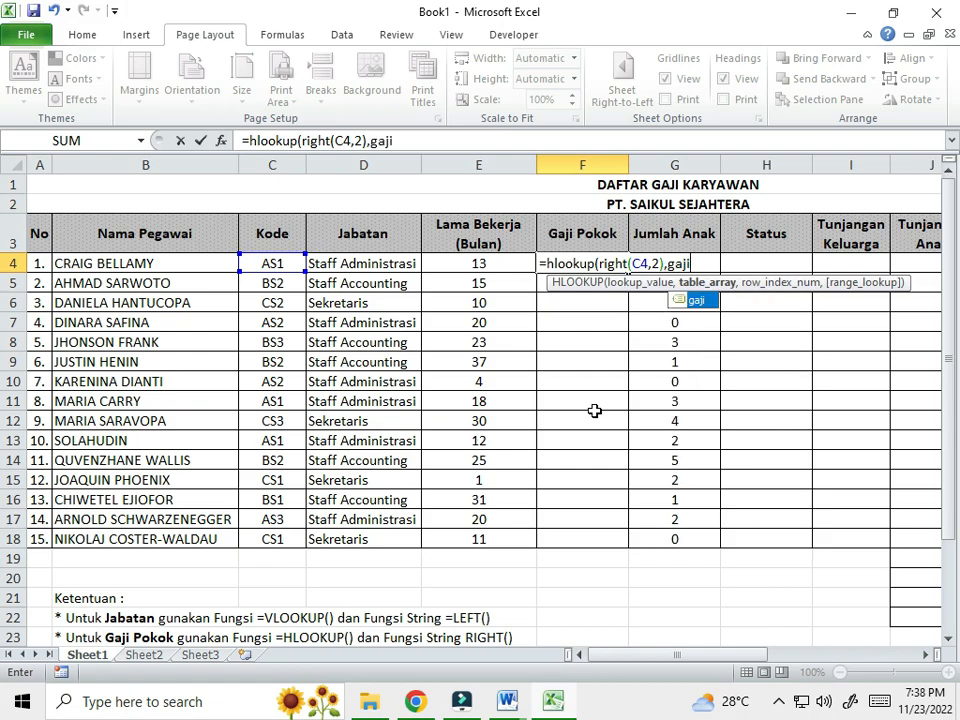
{"action": "type", "text": ","}
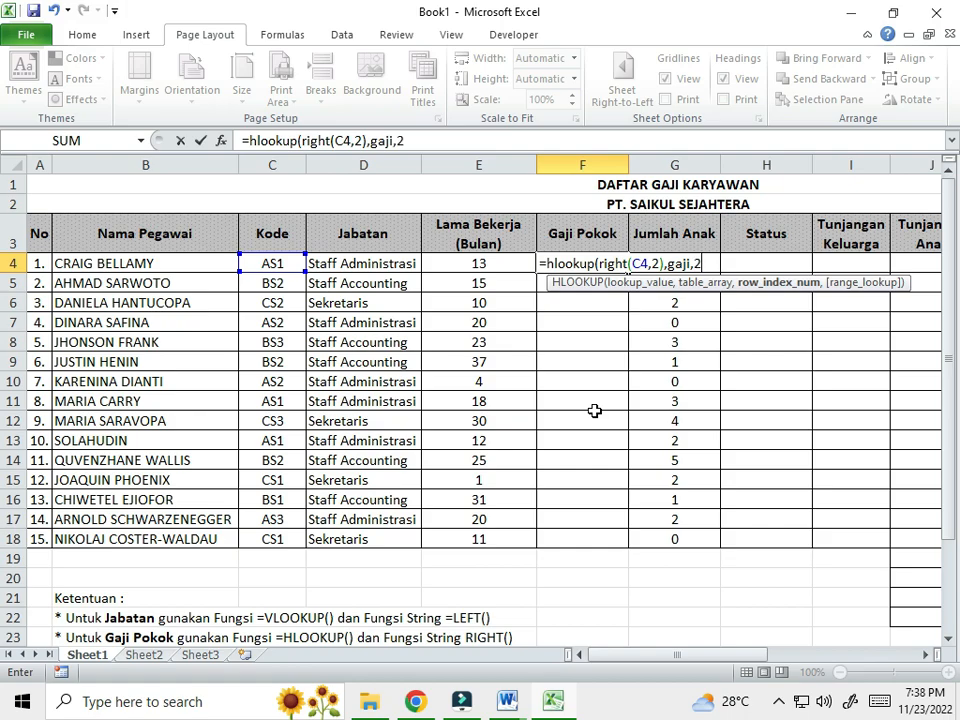
{"action": "type", "text": "2,0)"}
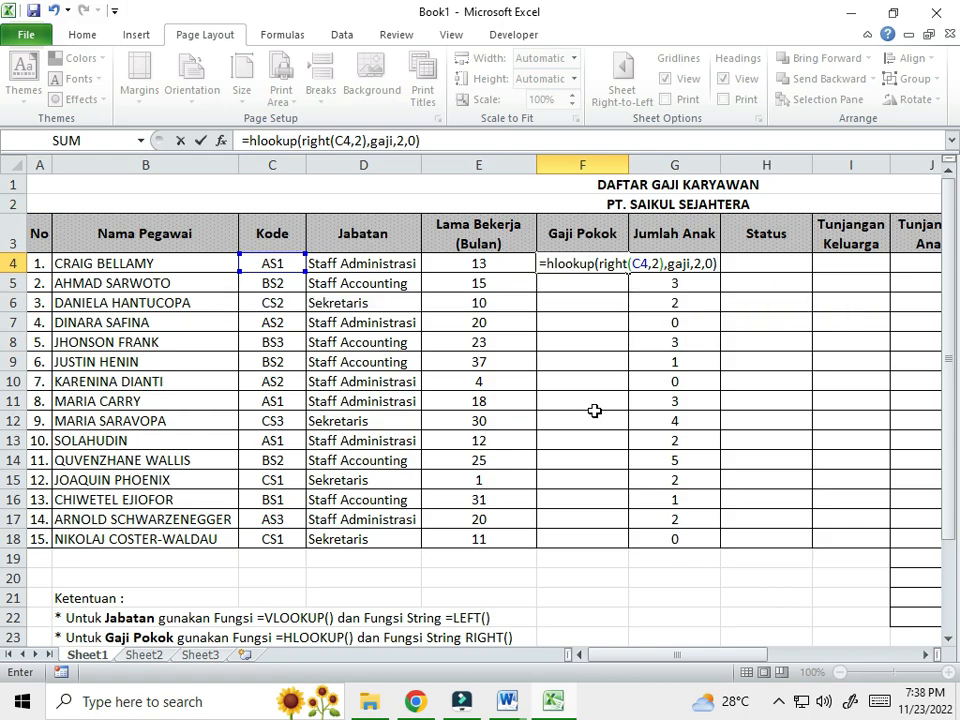
{"action": "key", "text": "Return"}
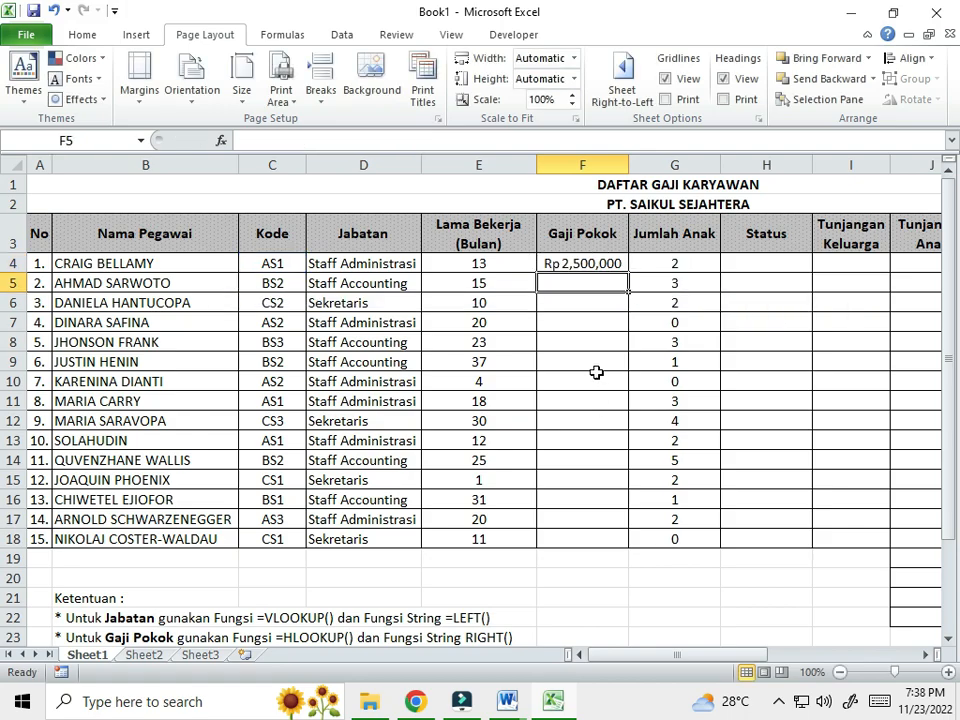
- Verify the F4 Gaji Pokok result against the S1 salary in the Sheet2 table
{"action": "left_click", "coordinate": [144, 655]}
{"action": "left_click", "coordinate": [182, 340]}
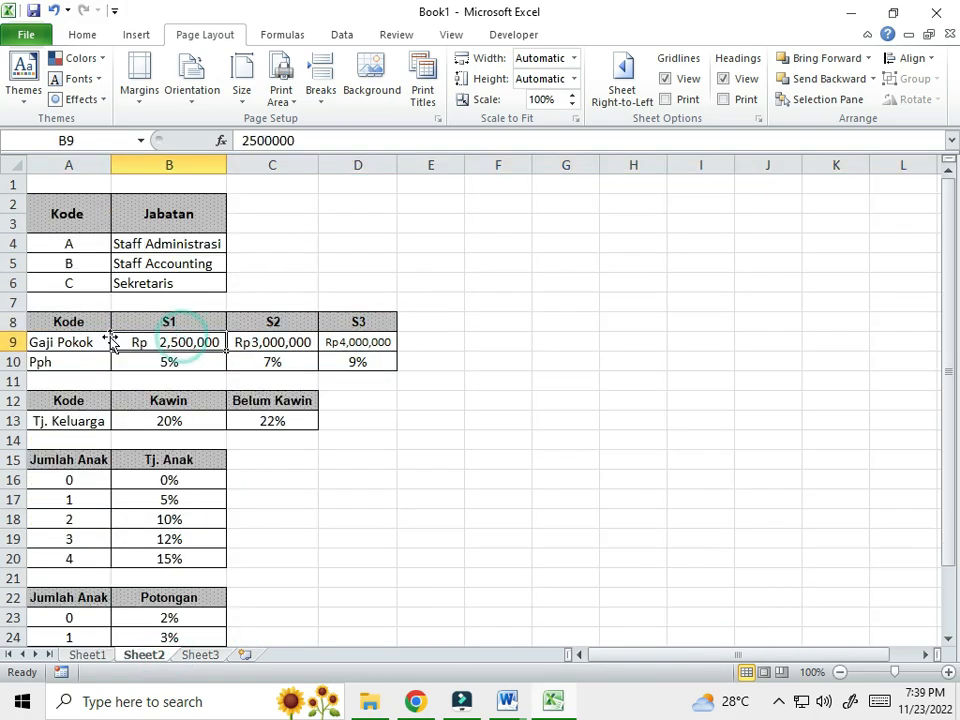
{"action": "left_click", "coordinate": [87, 655]}
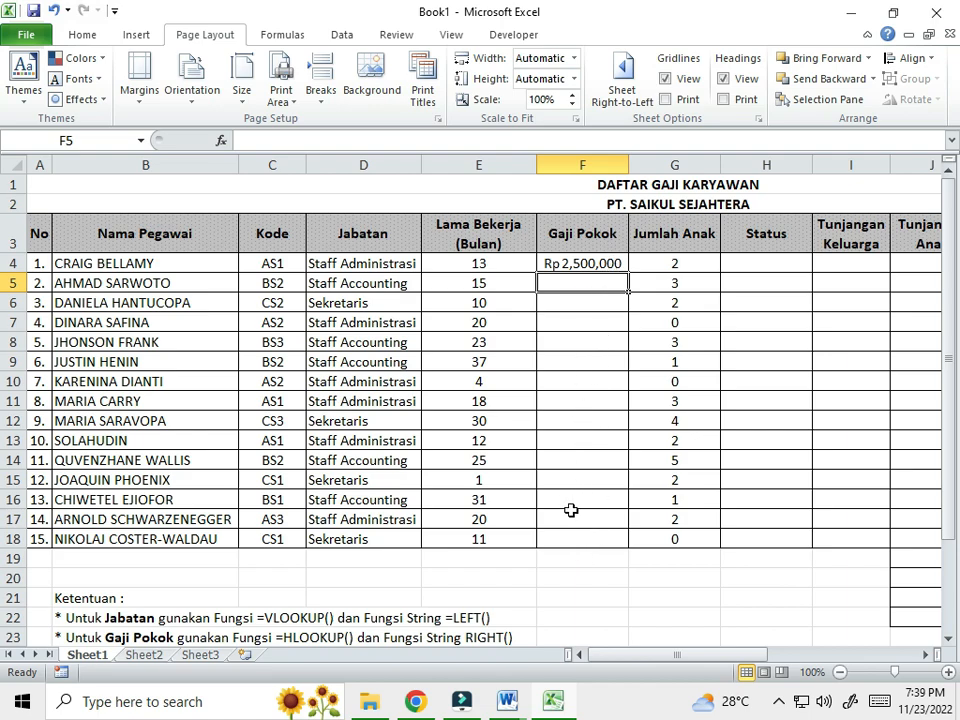
- Fill the F4 Gaji Pokok formula down through F18 on Sheet1
{"action": "left_click", "coordinate": [612, 262]}
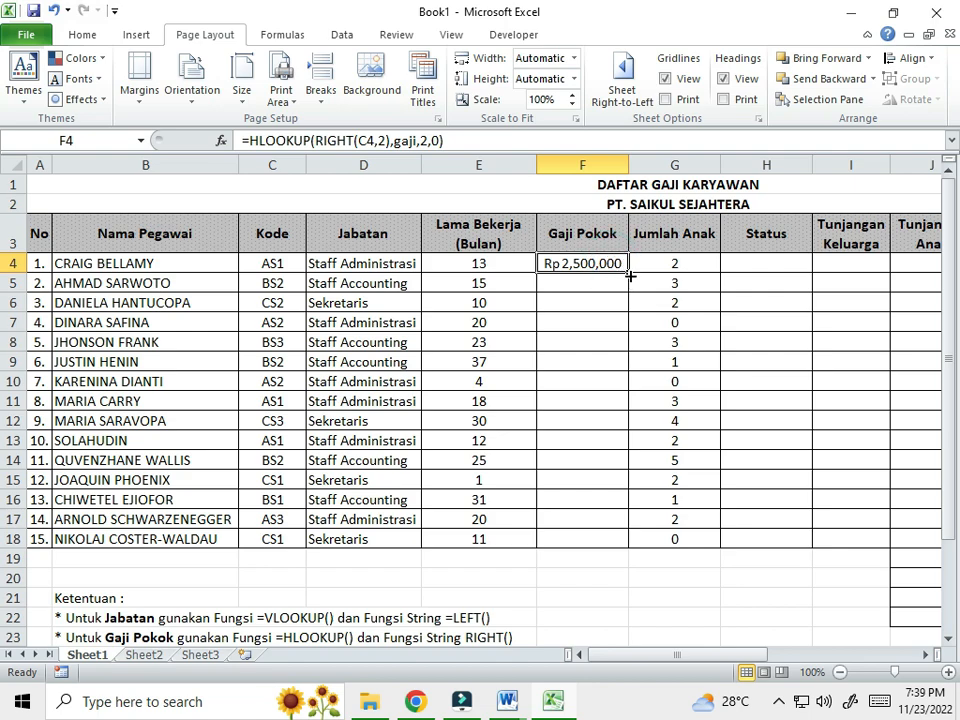
{"action": "left_click_drag", "start_coordinate": [632, 273], "coordinate": [626, 545]}
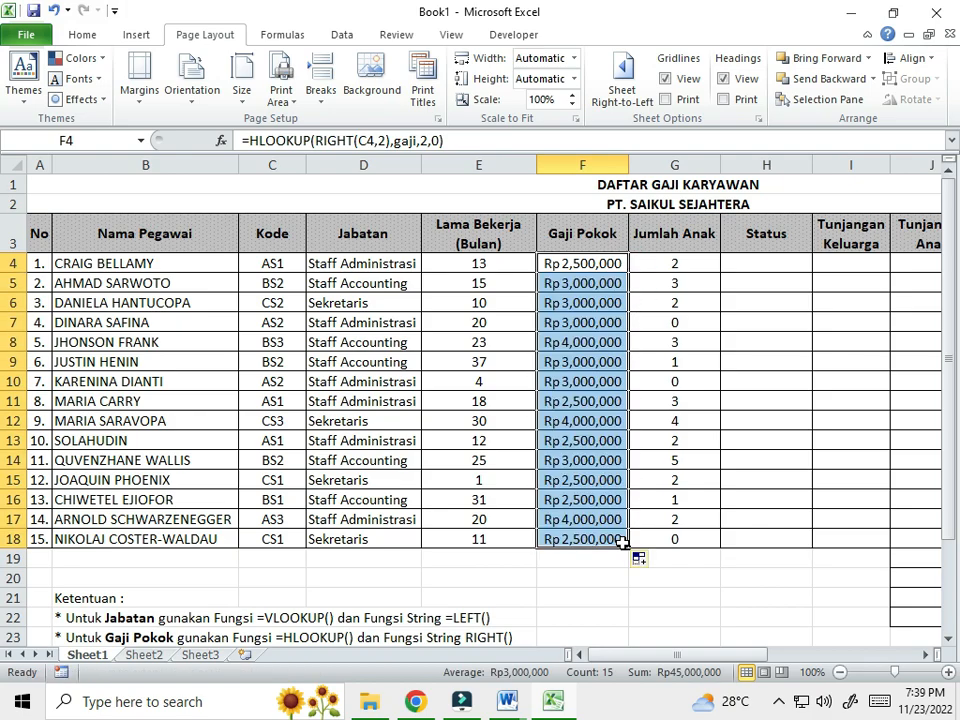
{"action": "left_click", "coordinate": [719, 565]}
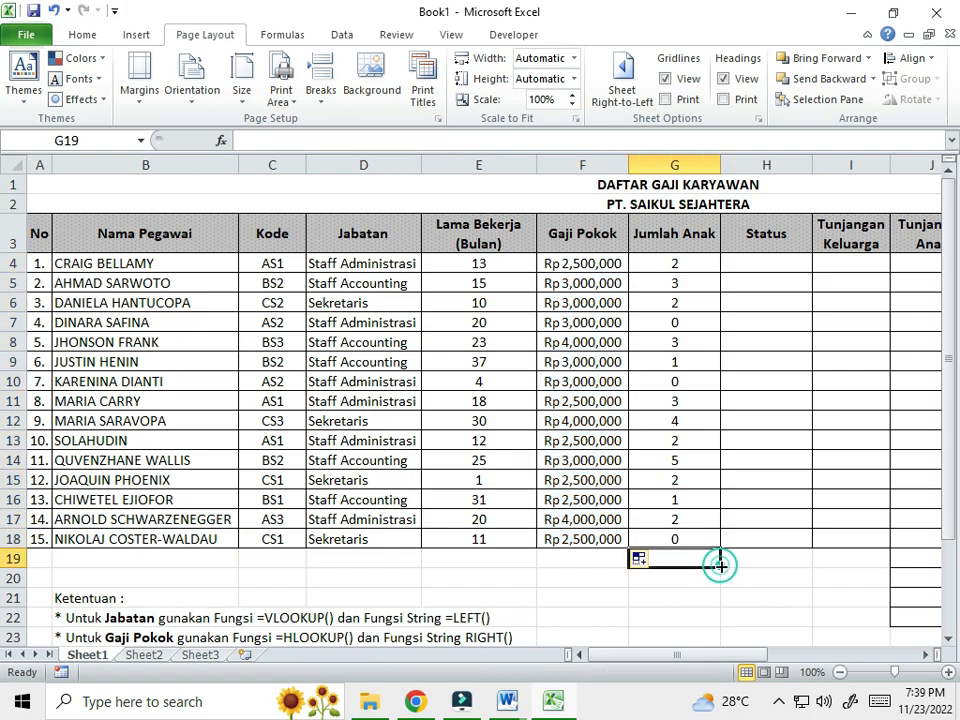
- Verify the Gaji Pokok results in F5 and F8 against the S2 and S3 salaries in the Sheet2 table
{"action": "left_click", "coordinate": [283, 290]}
{"action": "left_click", "coordinate": [565, 283]}
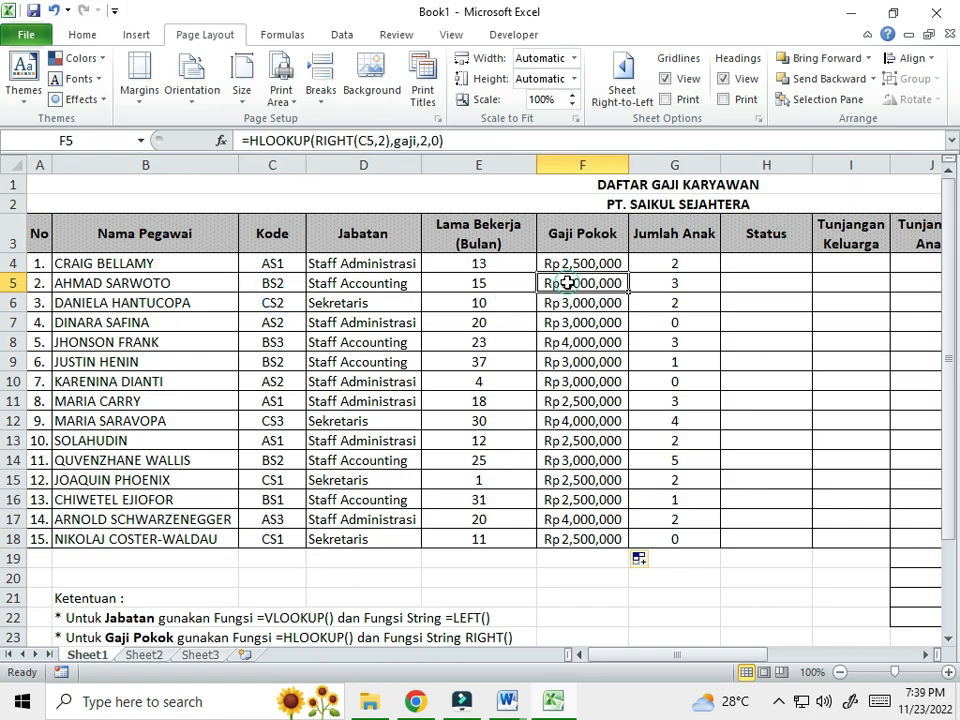
{"action": "left_click", "coordinate": [143, 655]}
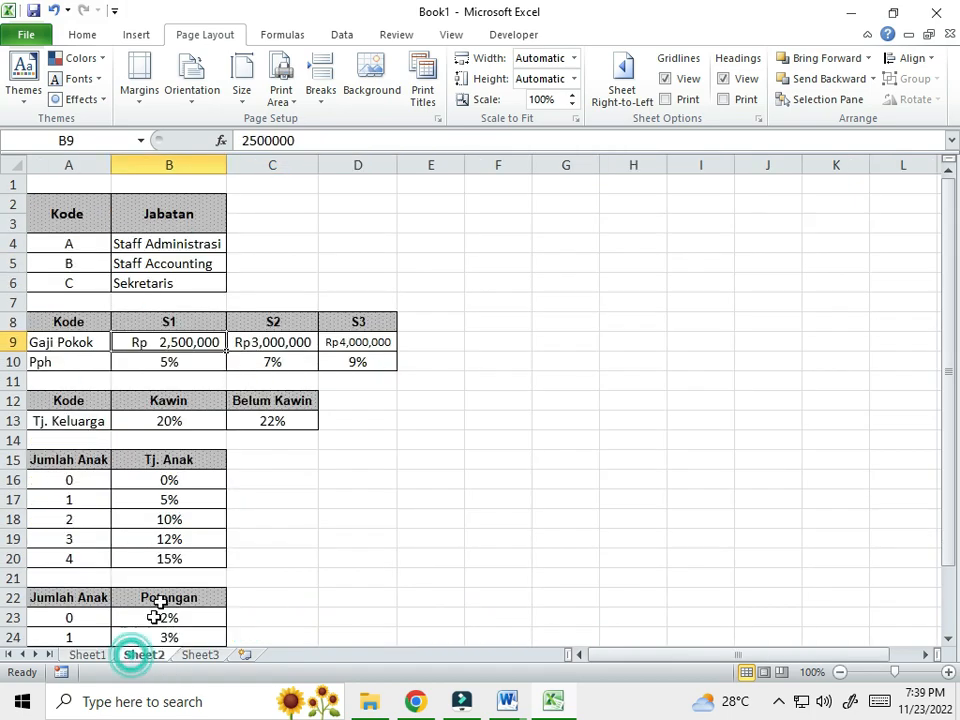
{"action": "left_click", "coordinate": [294, 341]}
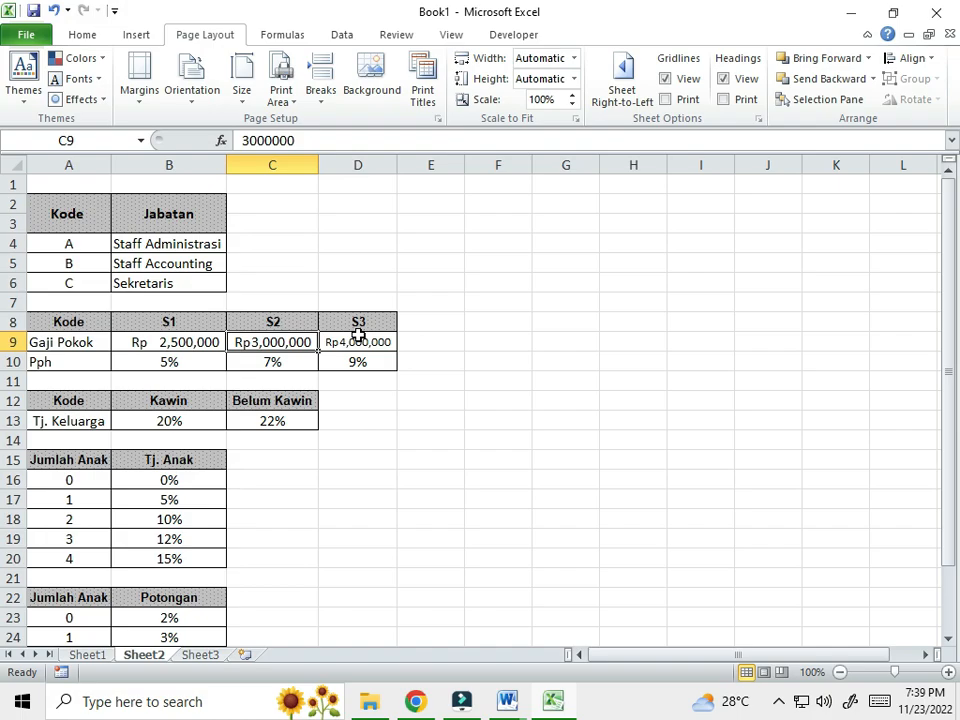
{"action": "left_click", "coordinate": [90, 655]}
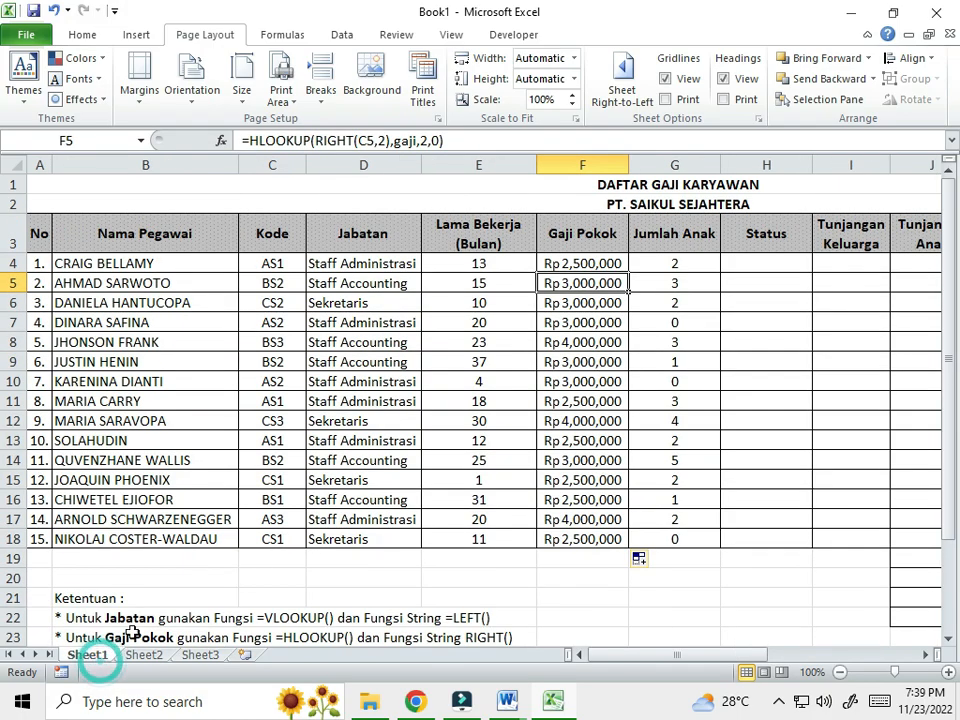
{"action": "left_click", "coordinate": [285, 342]}
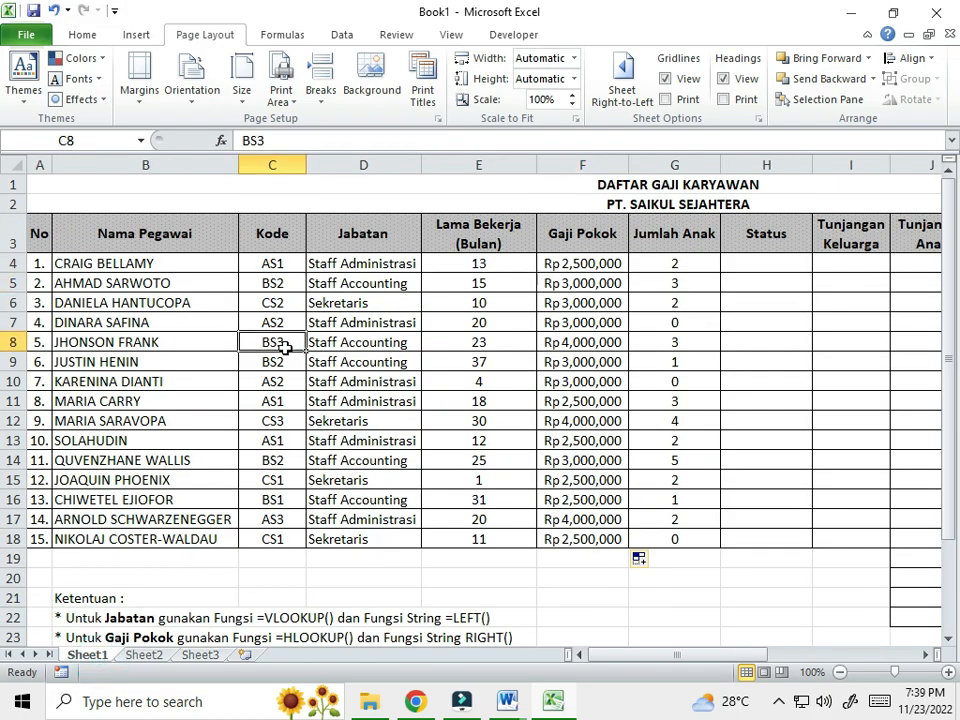
{"action": "left_click", "coordinate": [579, 342]}
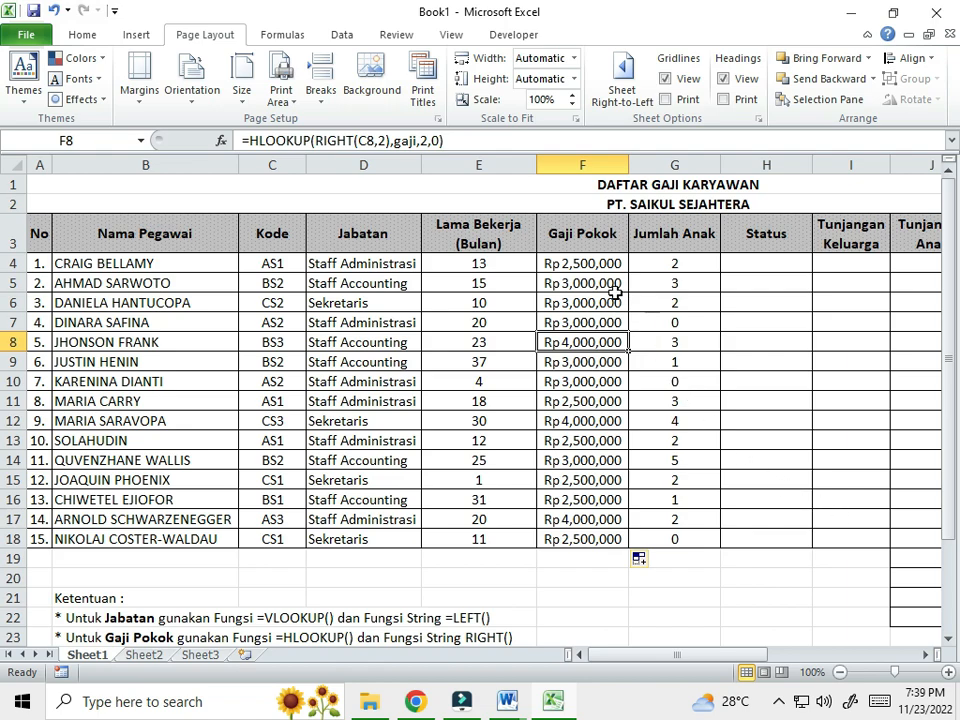
- Format the Gaji Pokok cells F4:F18 as Accounting with the Rp Indonesian symbol and 0 decimal places
{"action": "left_click_drag", "start_coordinate": [592, 262], "coordinate": [575, 526]}
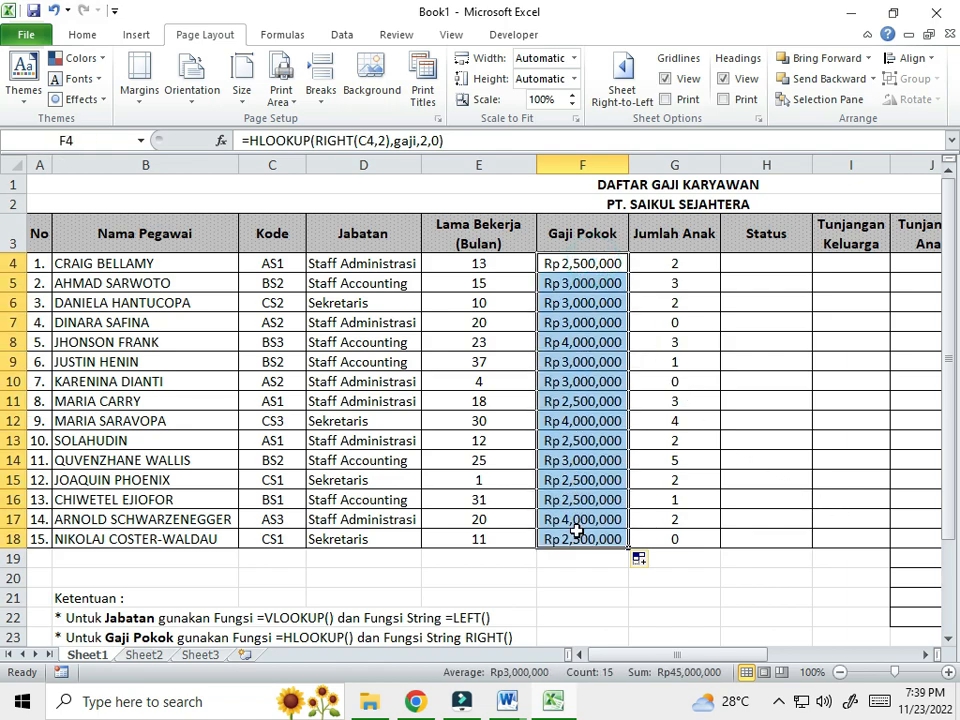
{"action": "left_click", "coordinate": [84, 36]}
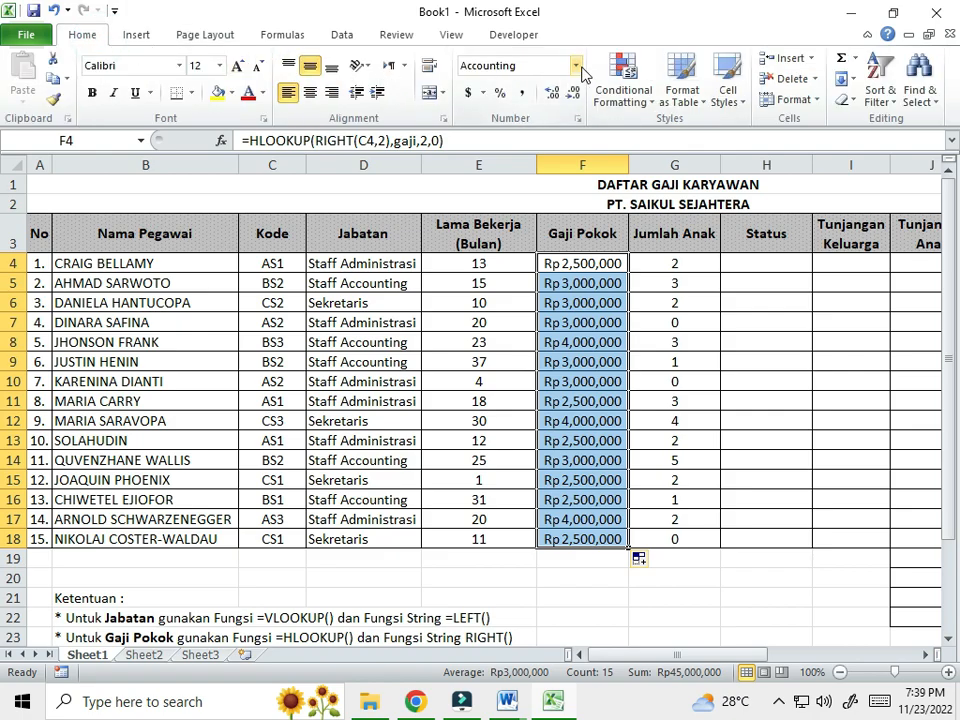
{"action": "left_click", "coordinate": [576, 66]}
{"action": "left_click", "coordinate": [518, 504]}
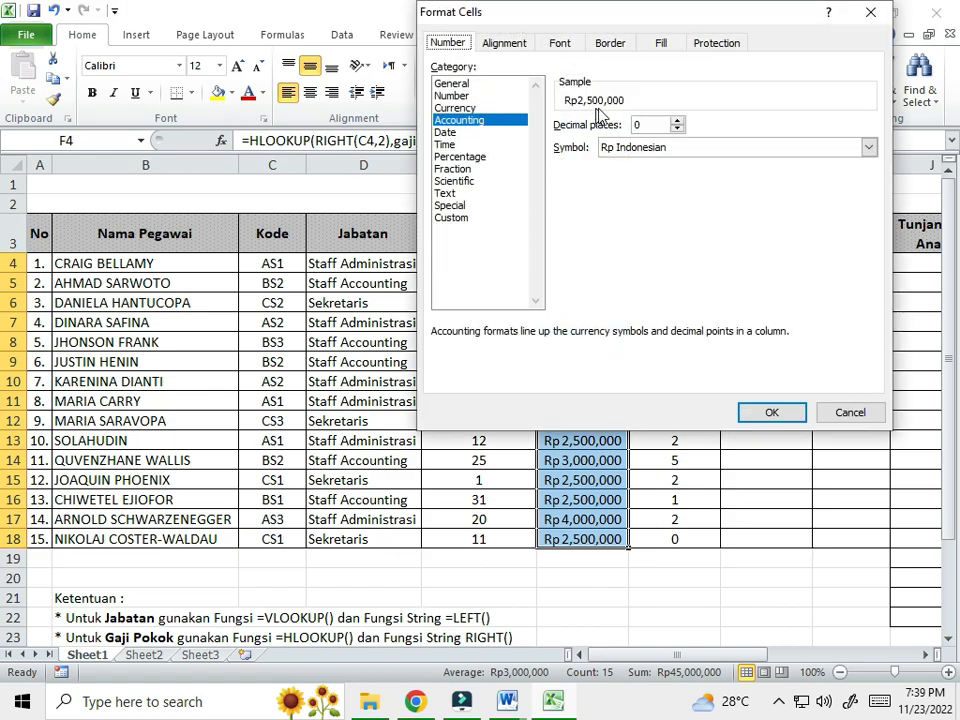
{"action": "left_click", "coordinate": [690, 149]}
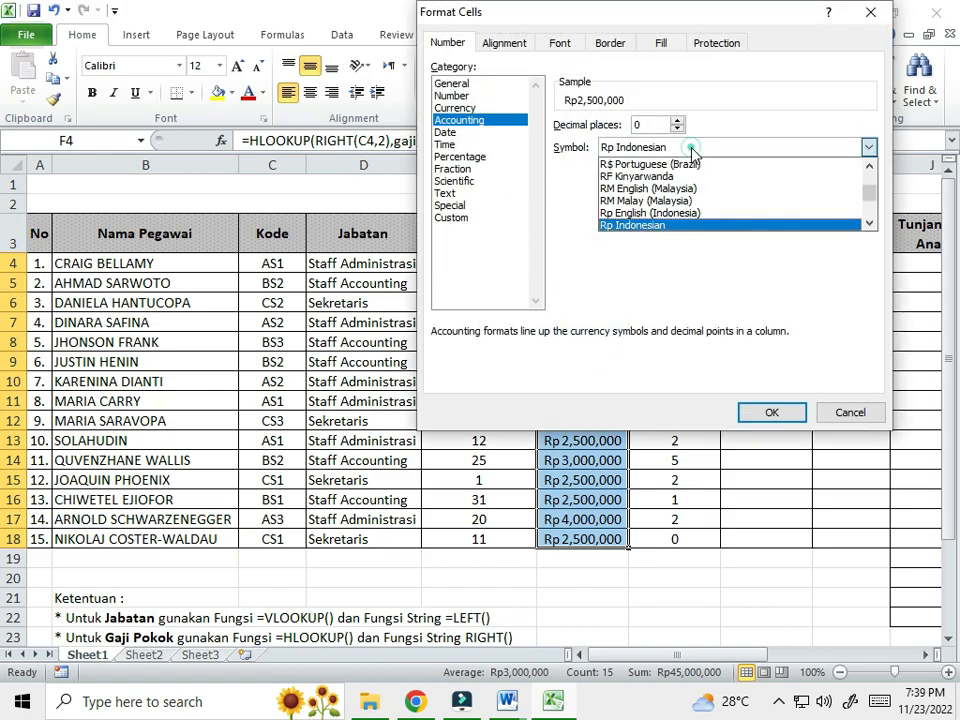
{"action": "left_click", "coordinate": [655, 226]}
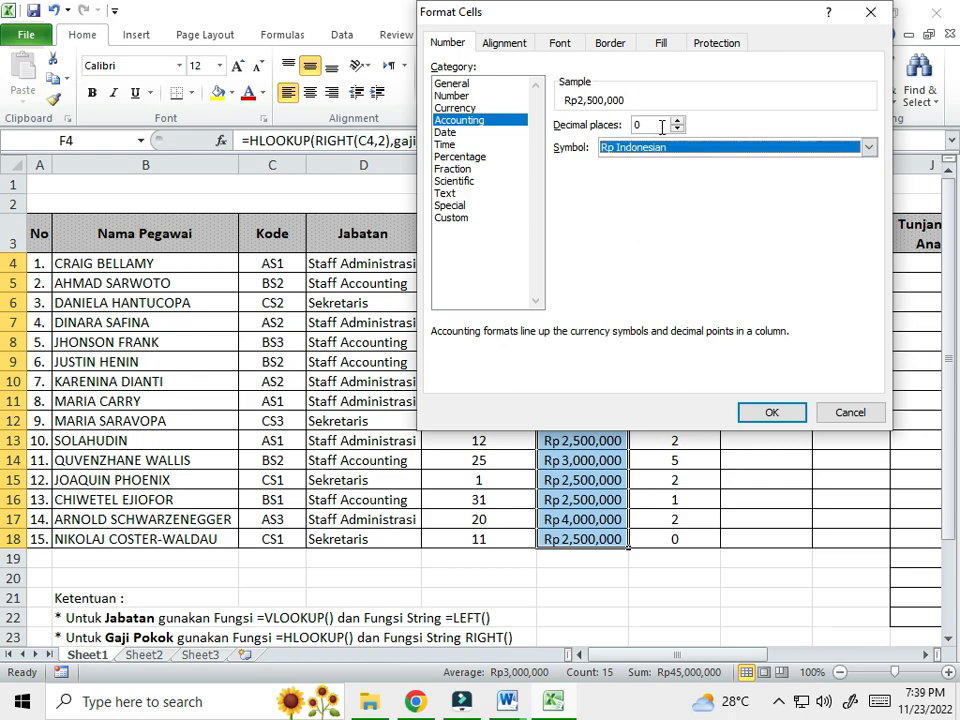
{"action": "left_click", "coordinate": [774, 413]}
{"action": "left_click", "coordinate": [610, 421]}
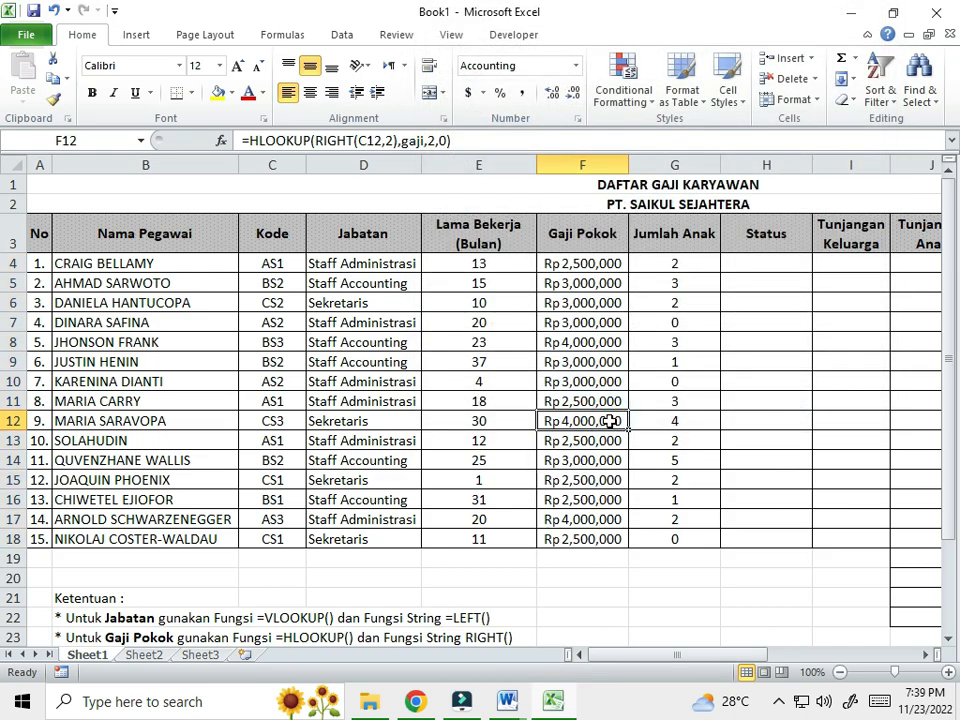
{"action": "left_click", "coordinate": [495, 285]}
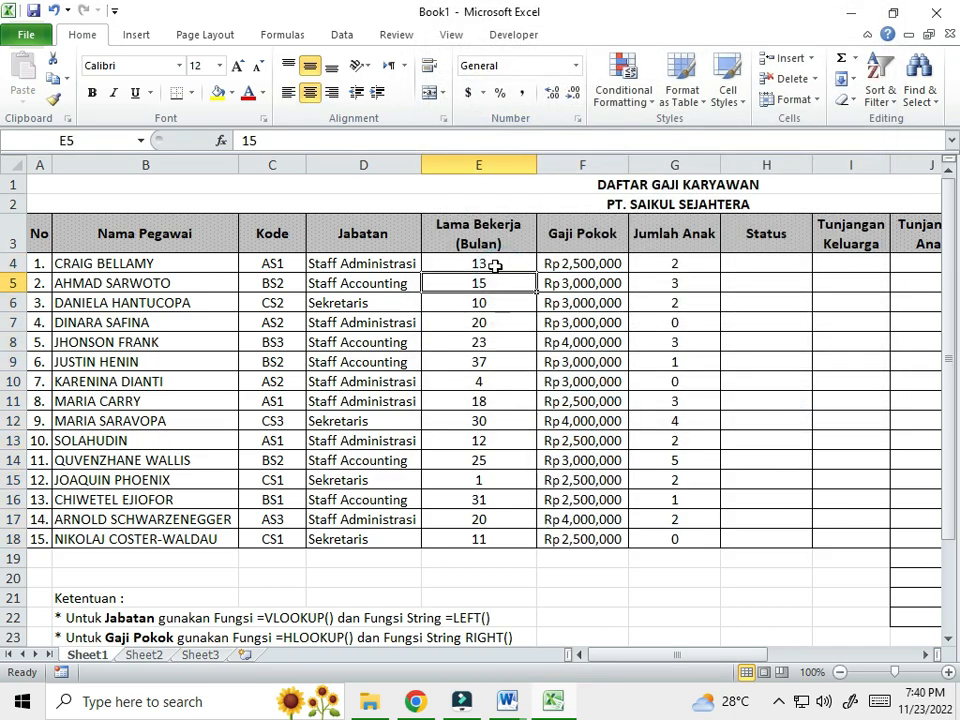
{"action": "left_click", "coordinate": [714, 261]}
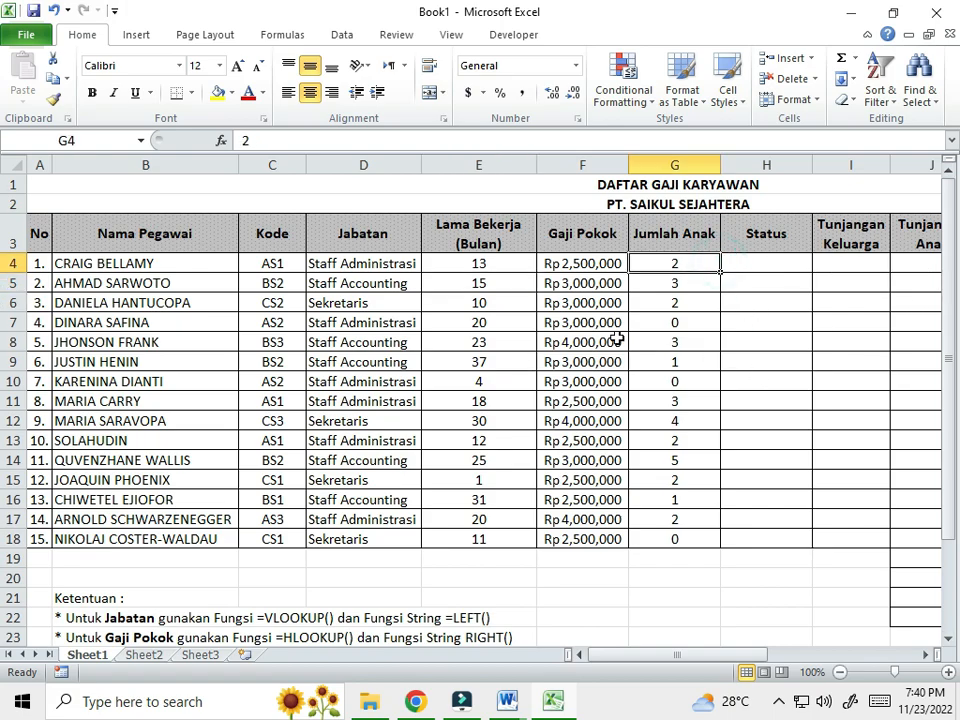
{"action": "mouse_move", "coordinate": [632, 669]}
{"action": "left_mouse_down"}
{"action": "mouse_move", "coordinate": [668, 662]}
{"action": "mouse_move", "coordinate": [640, 662]}
{"action": "left_mouse_up"}
{"action": "left_click", "coordinate": [557, 283]}
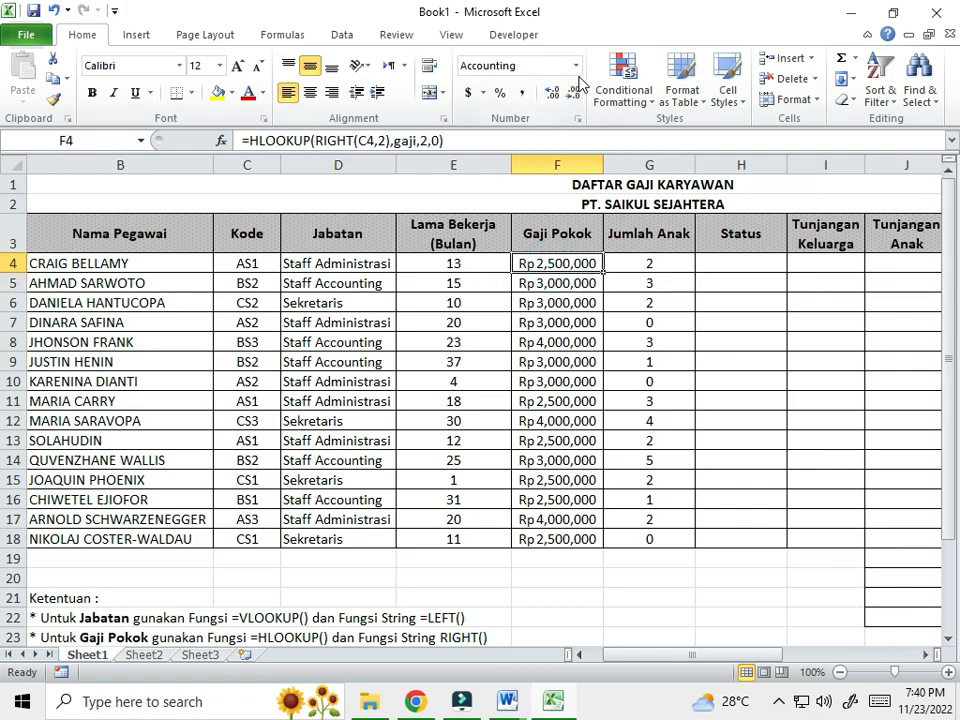
- Start an IF formula in Status cell H4 with G4=0 as the logical test, following the Ketentuan criteria
{"action": "left_click", "coordinate": [729, 263]}
{"action": "scroll", "coordinate": [431, 485], "scroll_direction": "down", "scroll_amount": 1}
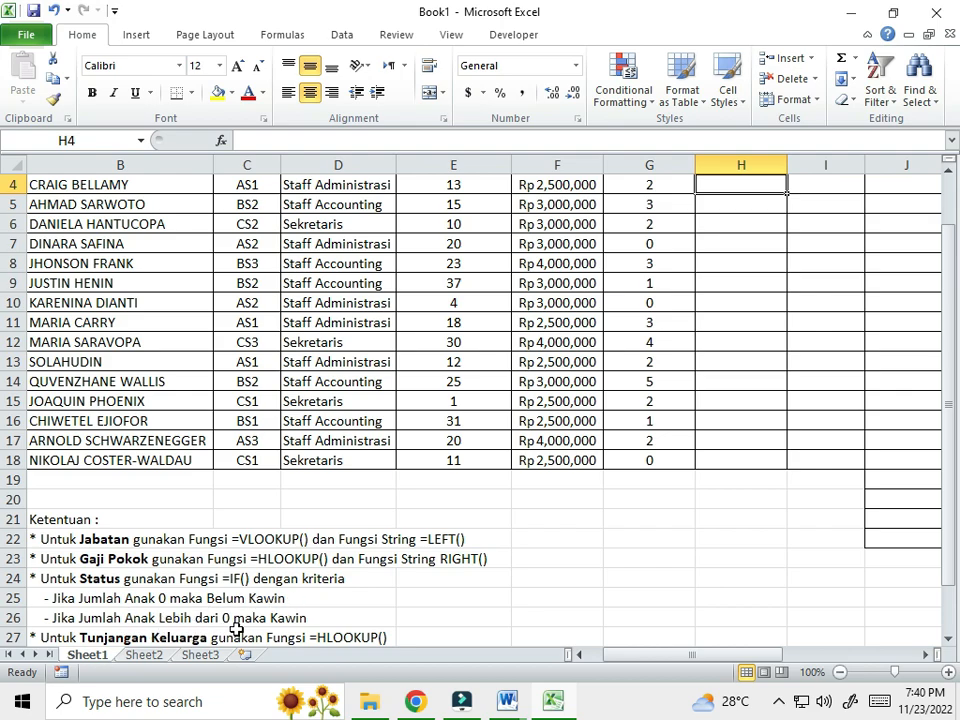
{"action": "scroll", "coordinate": [613, 571], "scroll_direction": "up", "scroll_amount": 1}
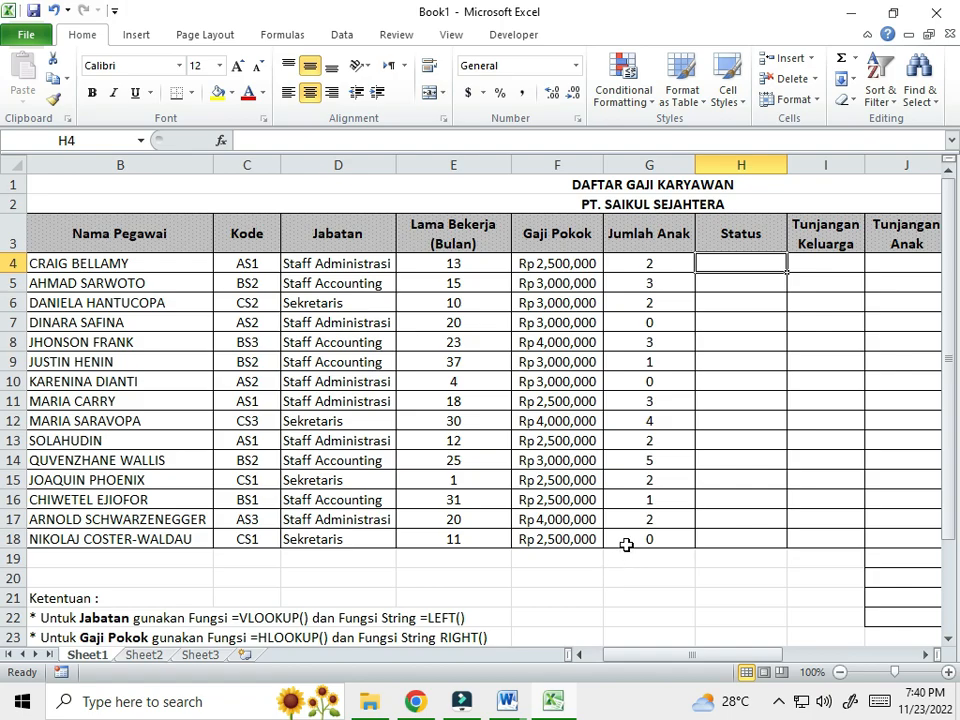
{"action": "type", "text": "="}
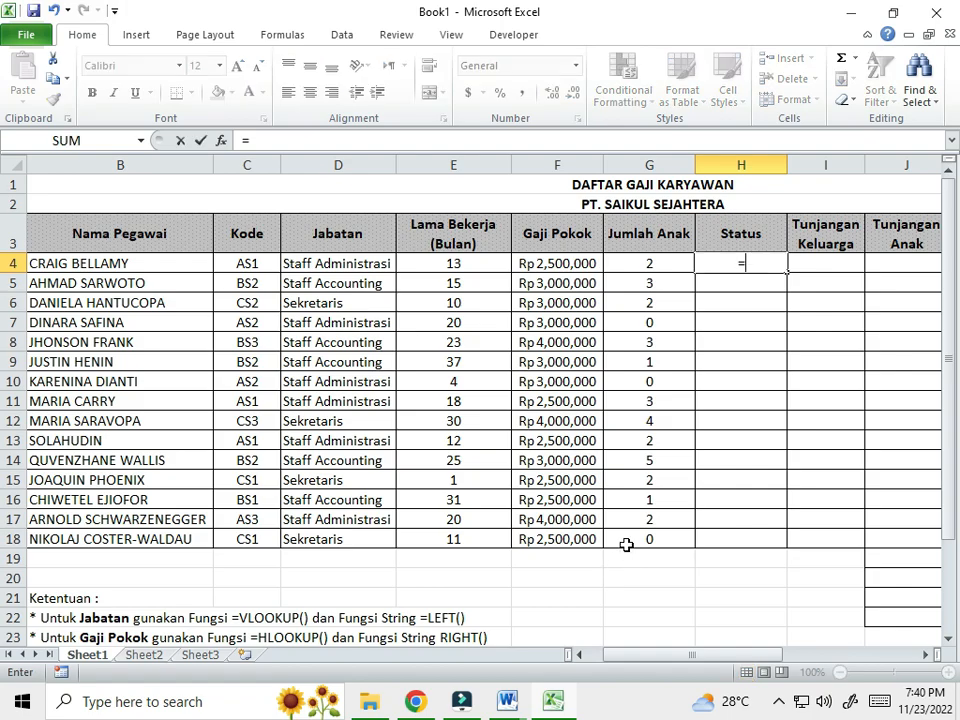
{"action": "type", "text": "if"}
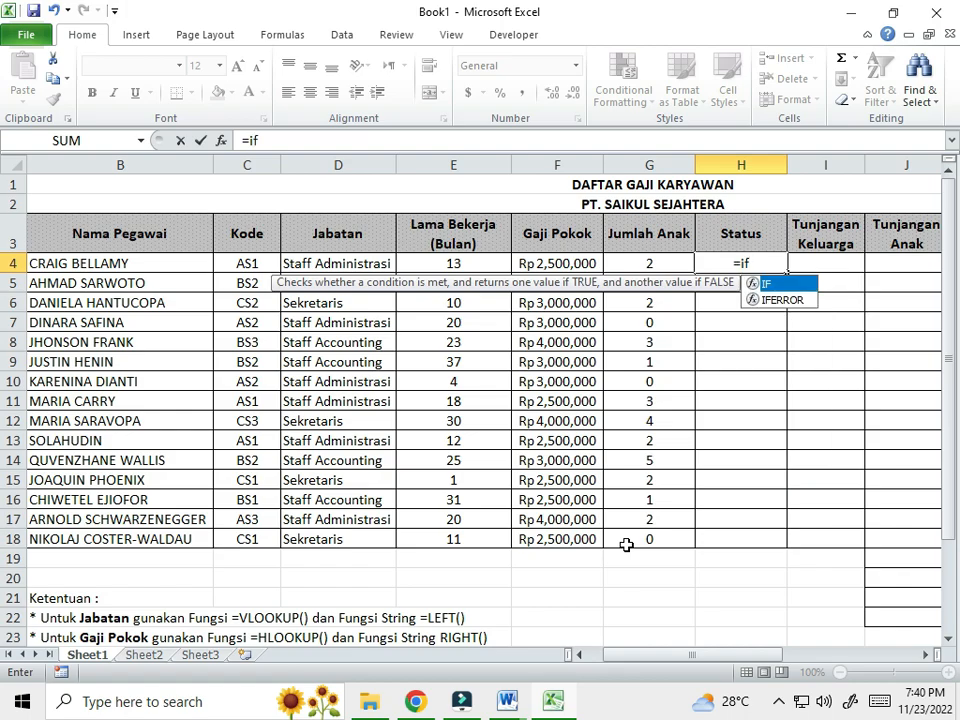
{"action": "type", "text": "("}
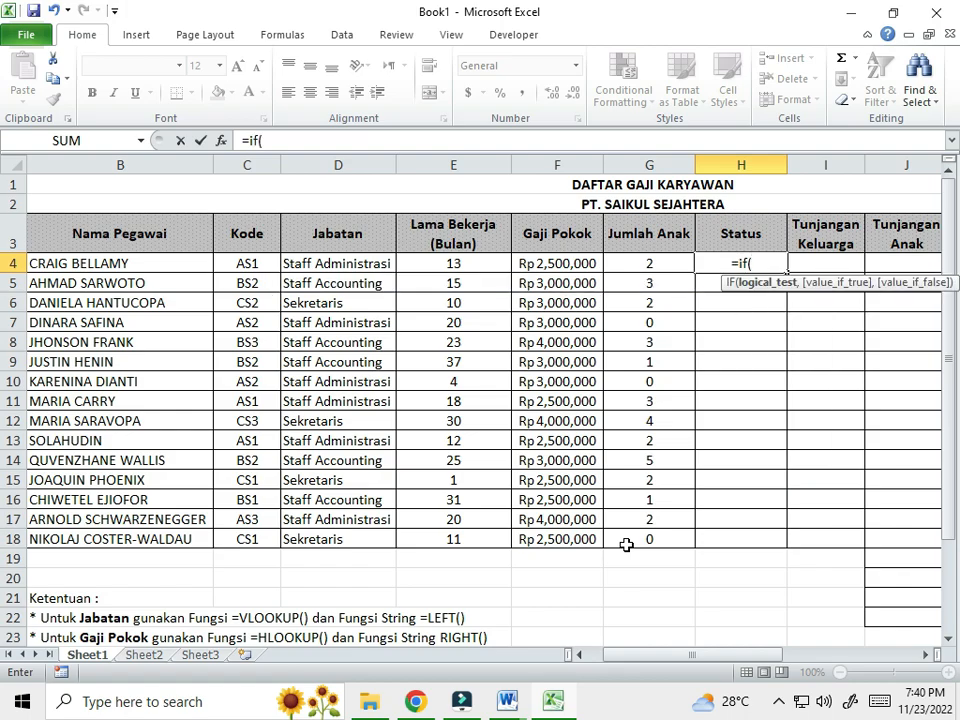
{"action": "left_click", "coordinate": [666, 260]}
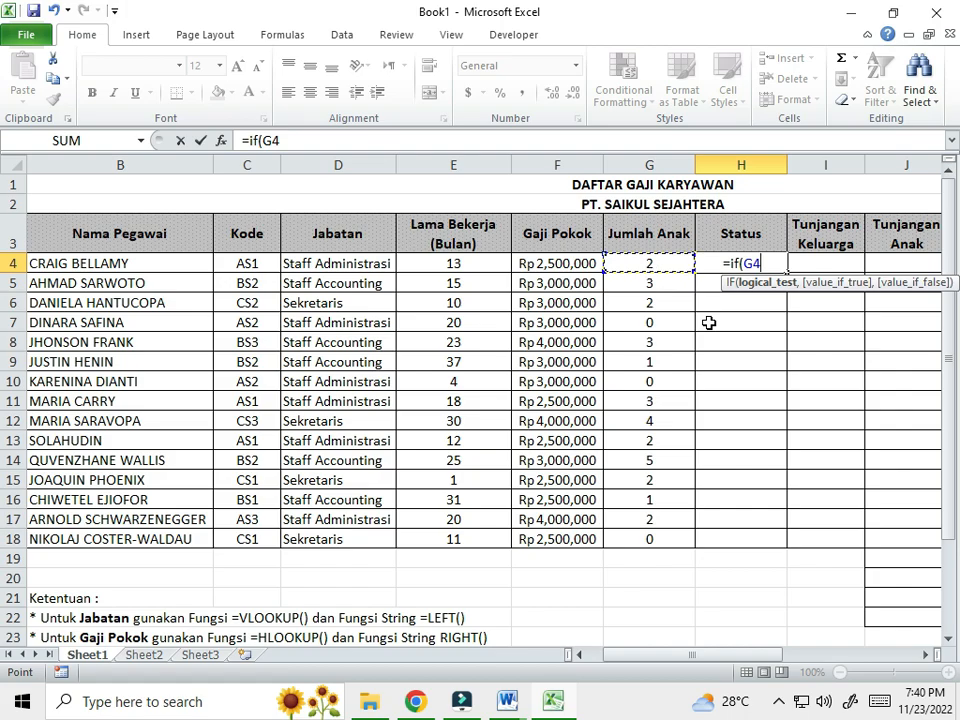
{"action": "type", "text": "=0"}
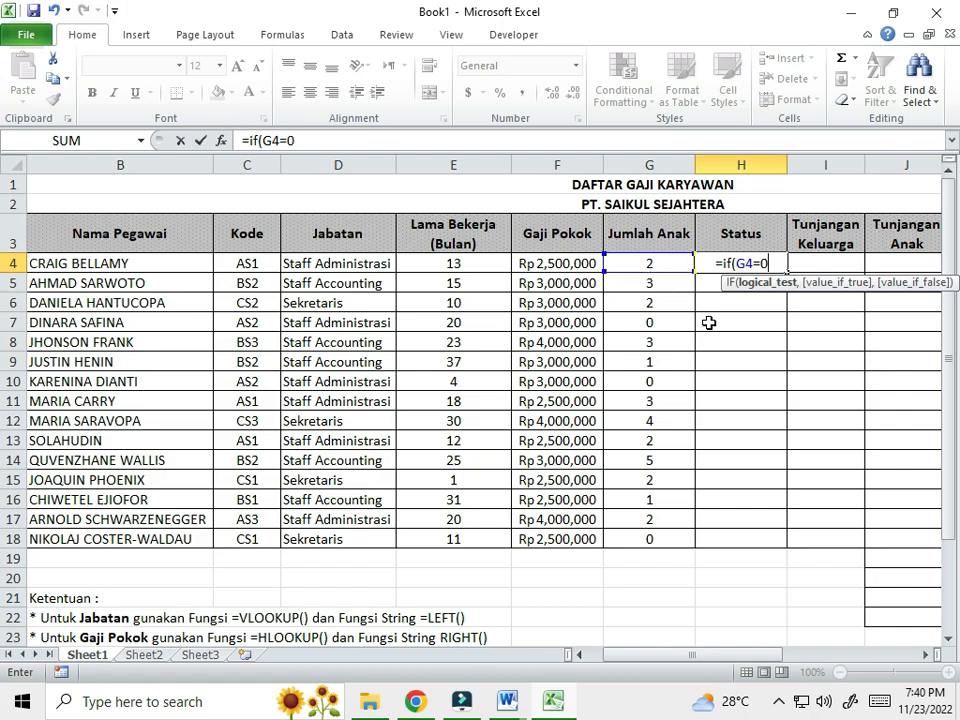
{"action": "type", "text": ","}
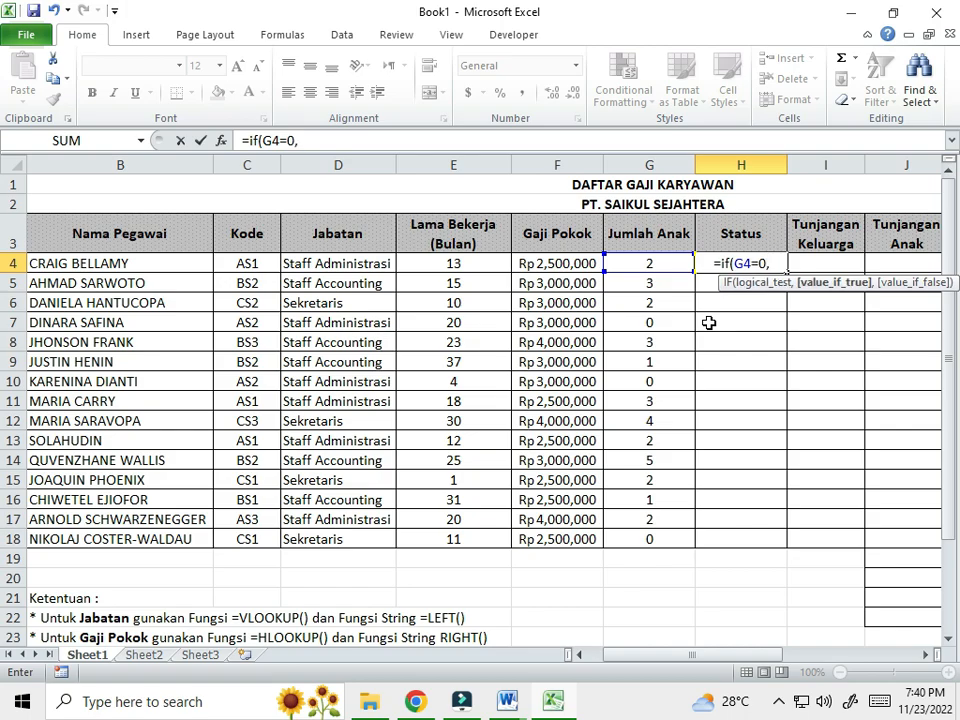
- Enter "Belum Kawin" as the value if true in the H4 IF formula, per the Ketentuan criteria
{"action": "type", "text": "\""}
{"action": "scroll", "coordinate": [506, 320], "scroll_direction": "down", "scroll_amount": 2}
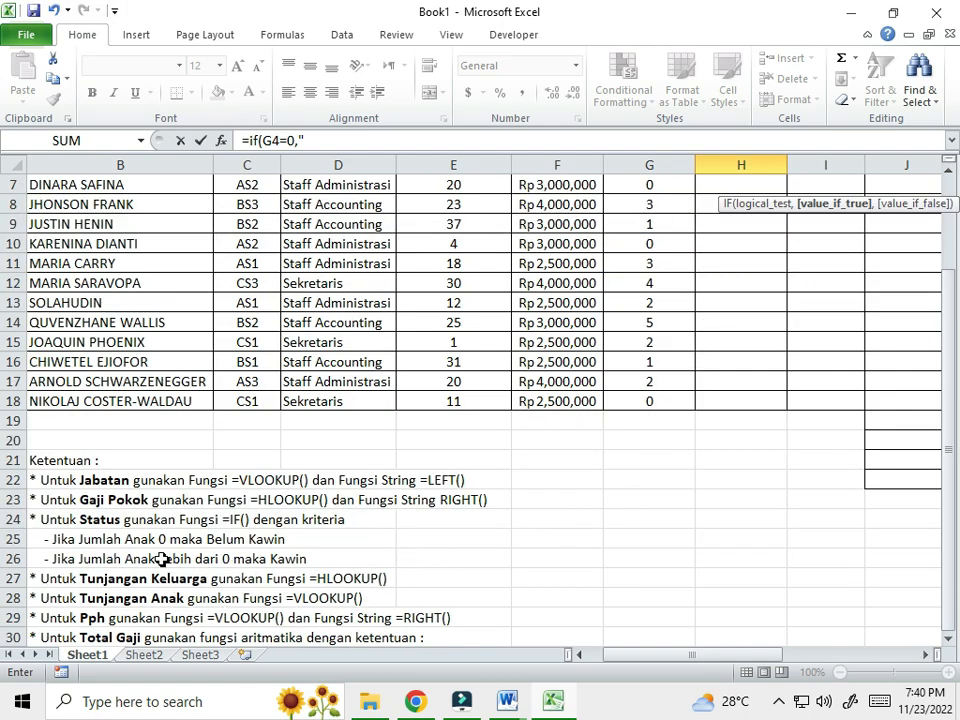
{"action": "scroll", "coordinate": [518, 558], "scroll_direction": "up", "scroll_amount": 2}
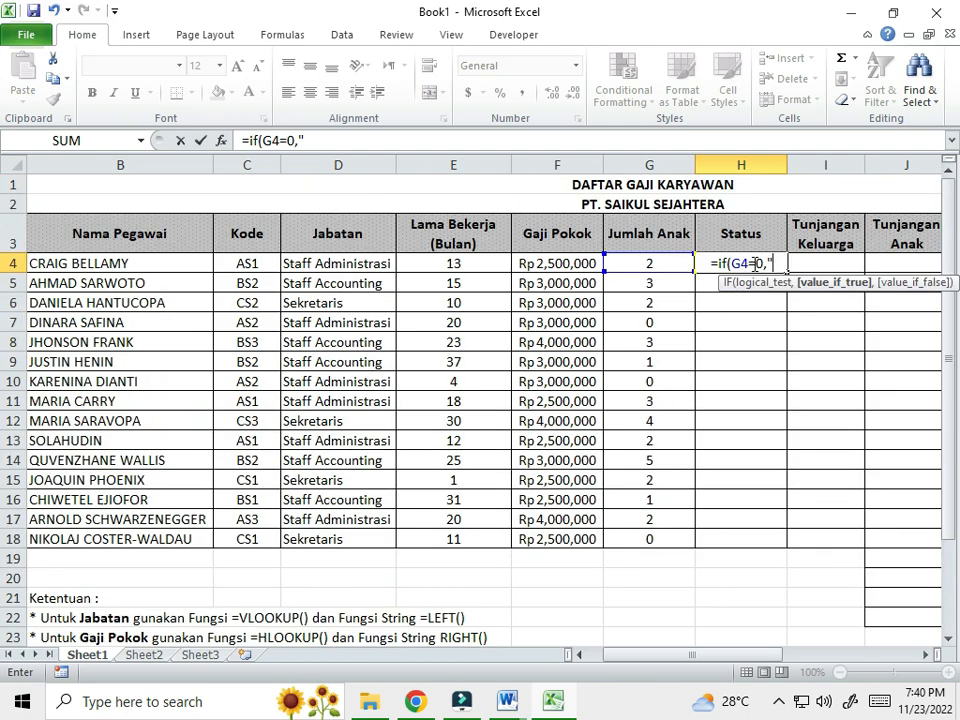
{"action": "type", "text": "Belum Kawin"}
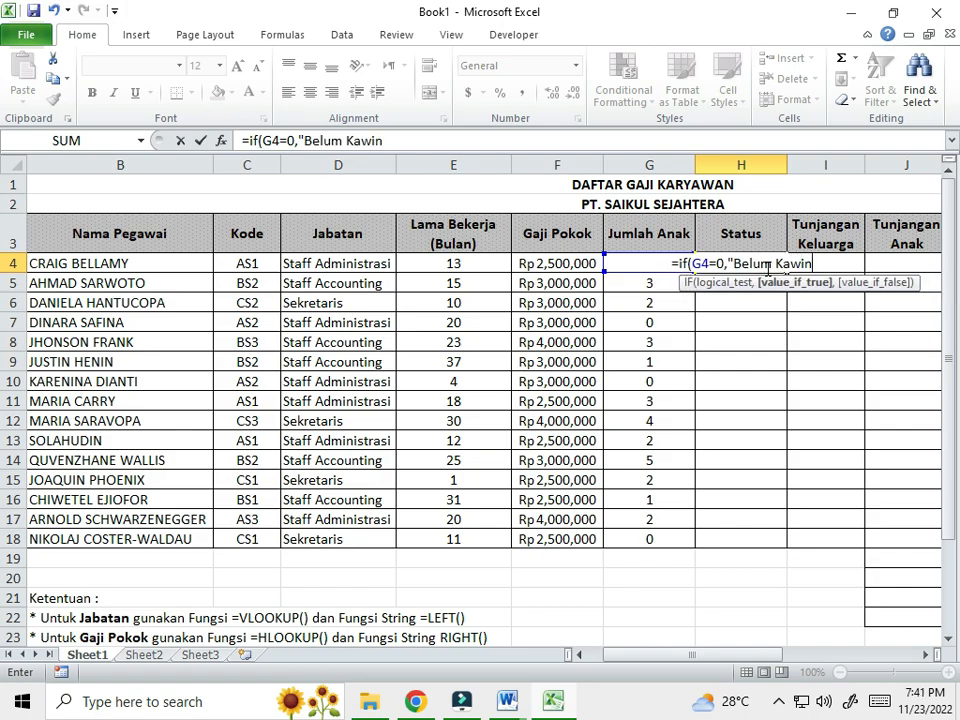
{"action": "type", "text": "\""}
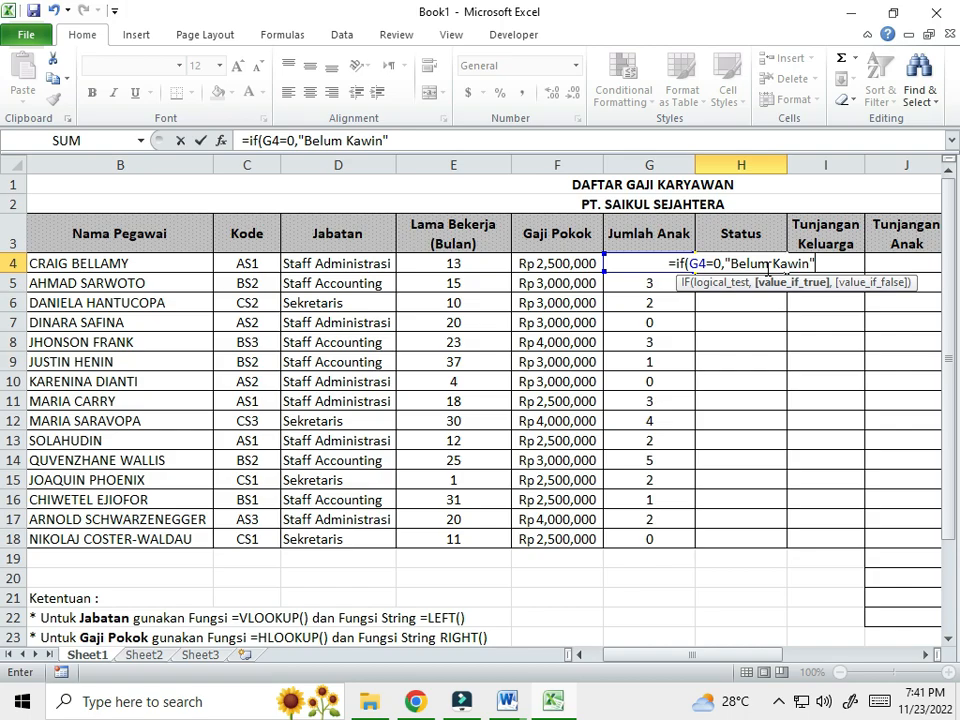
- Complete the H4 IF formula with "Kawin" as the value if false
{"action": "type", "text": ",\""}
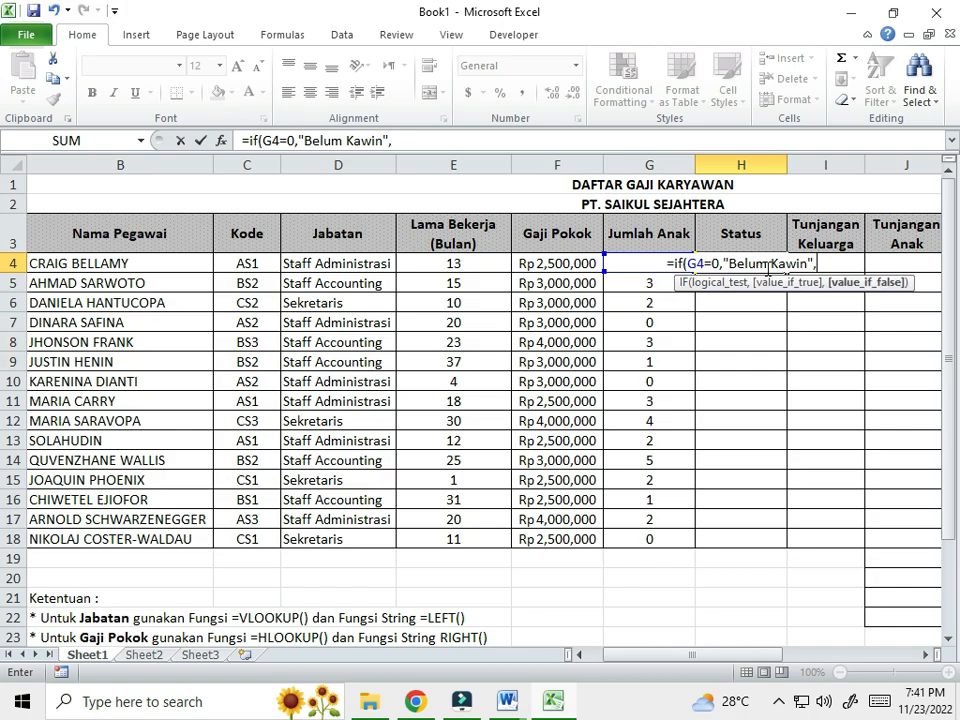
{"action": "type", "text": "Kawin"}
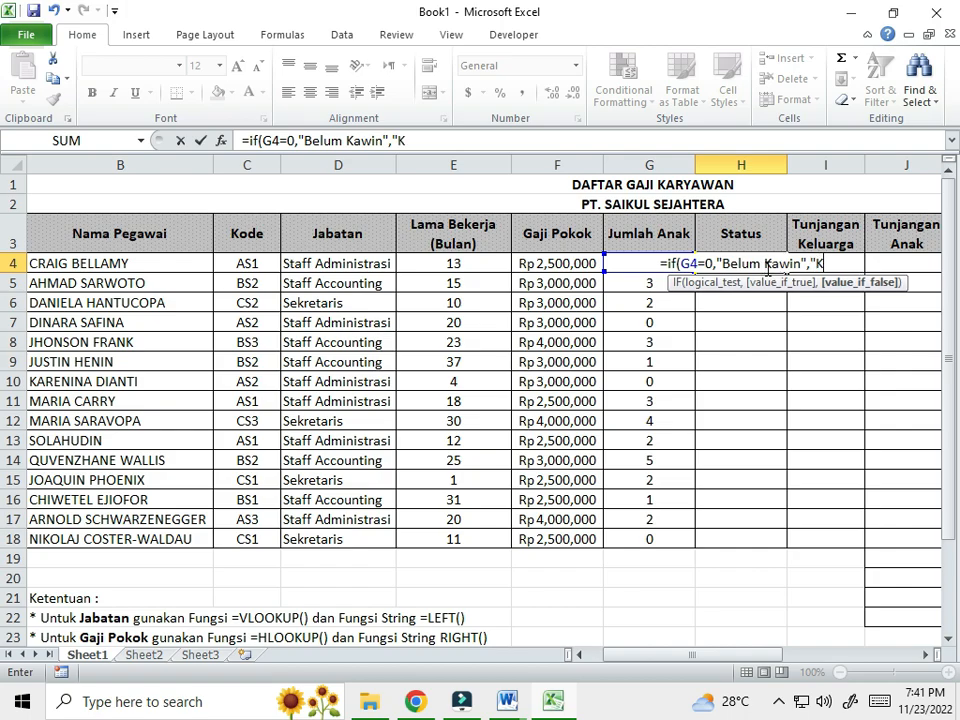
{"action": "type", "text": "\""}
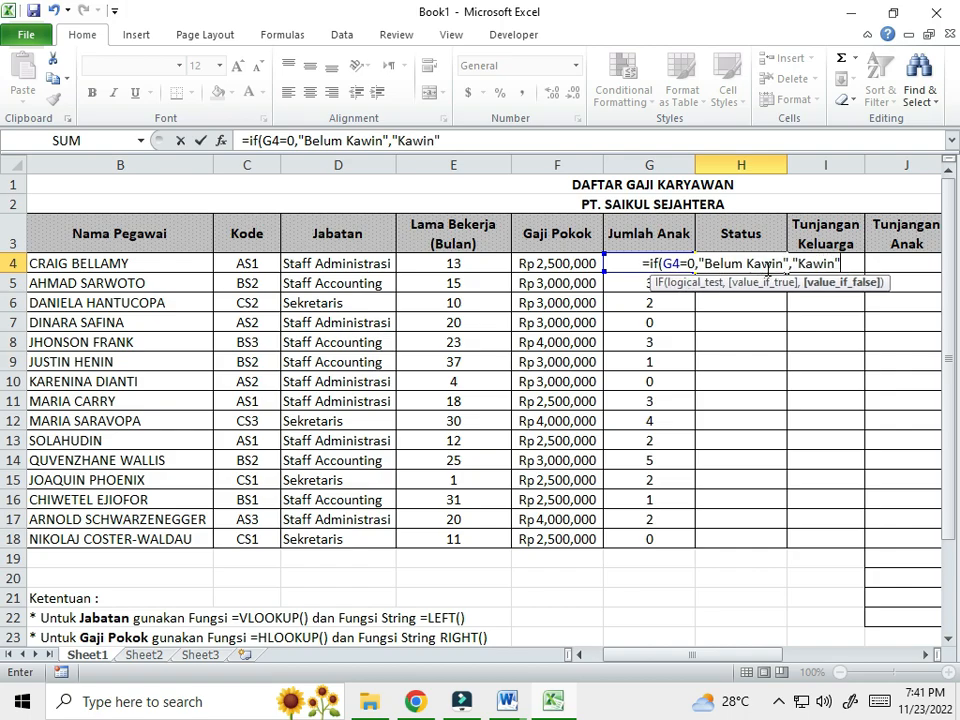
{"action": "type", "text": ")"}
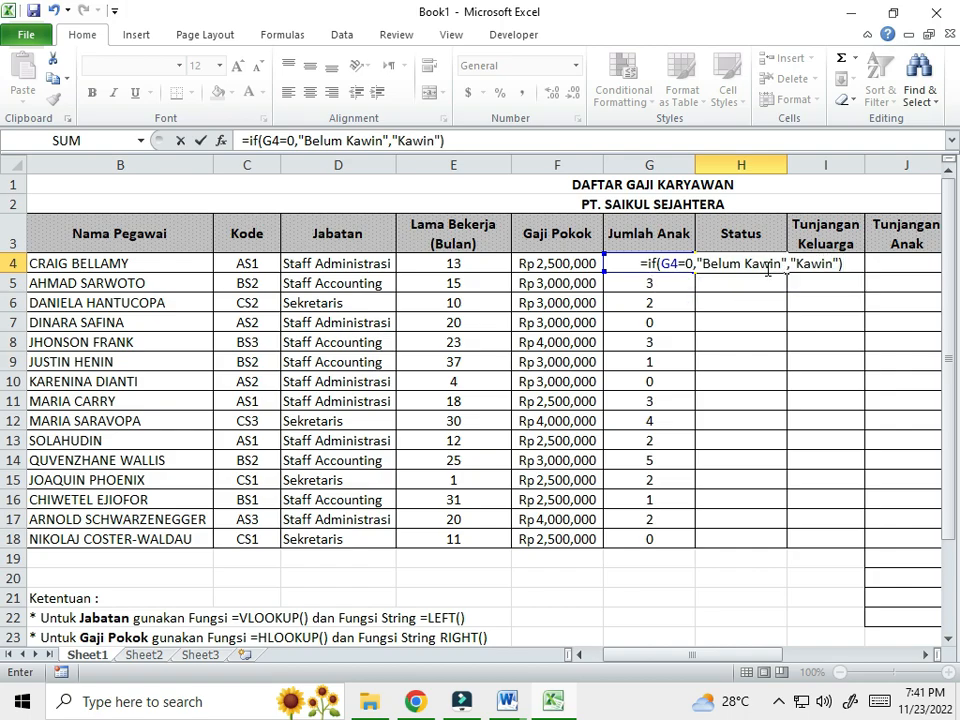
{"action": "key", "text": "Return"}
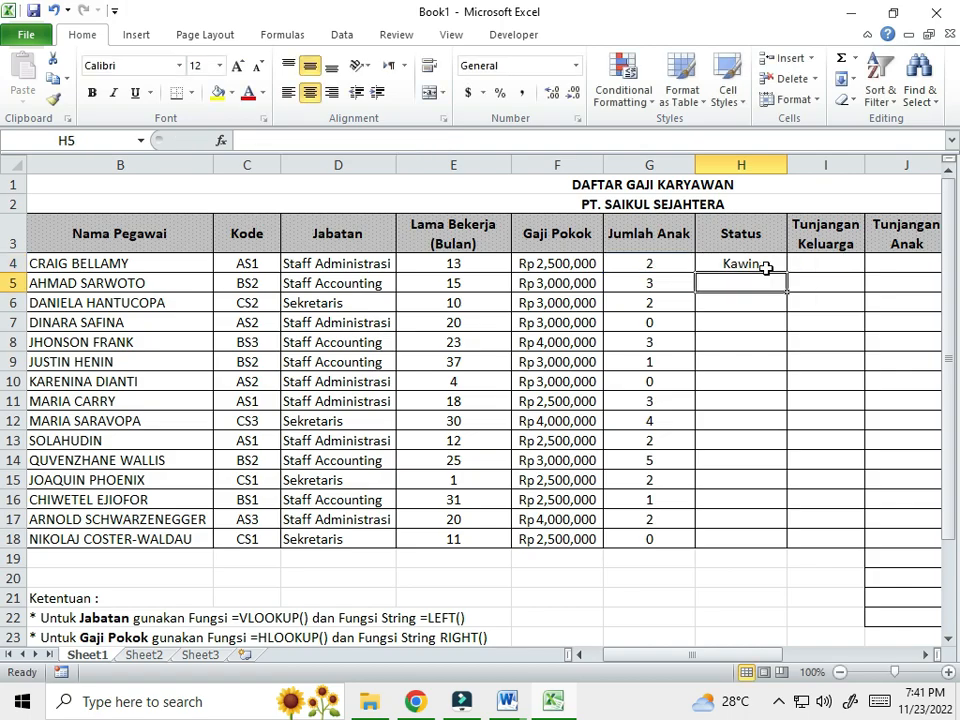
- Check the H4 Status result against the Jumlah Anak values in G4 and G7
{"action": "left_click", "coordinate": [668, 258]}
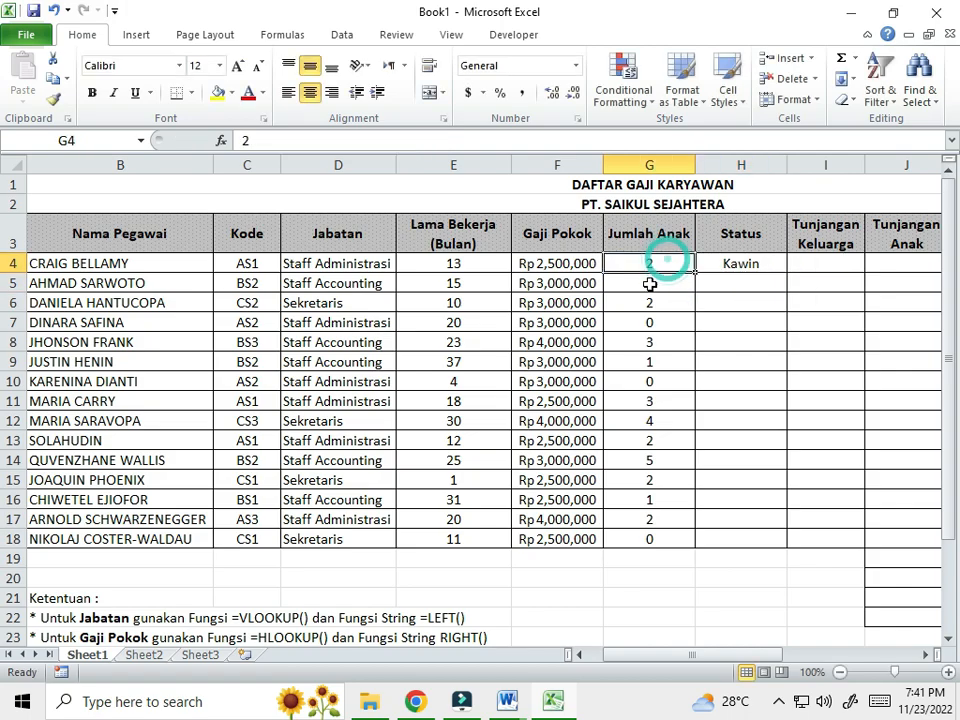
{"action": "left_click", "coordinate": [762, 262]}
{"action": "left_click", "coordinate": [662, 317]}
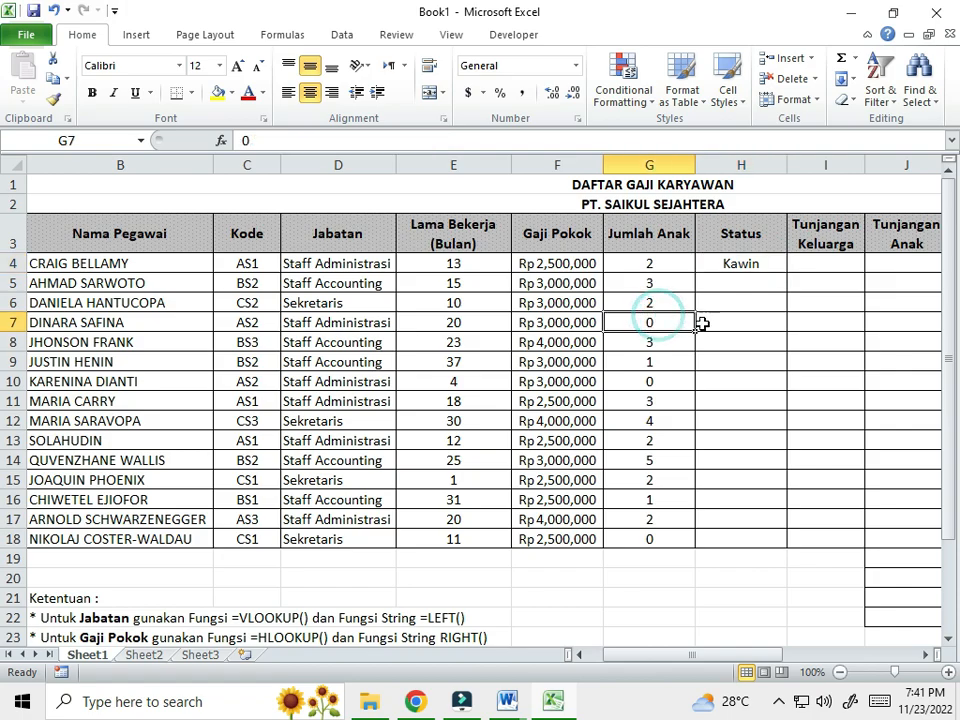
{"action": "left_click", "coordinate": [773, 268]}
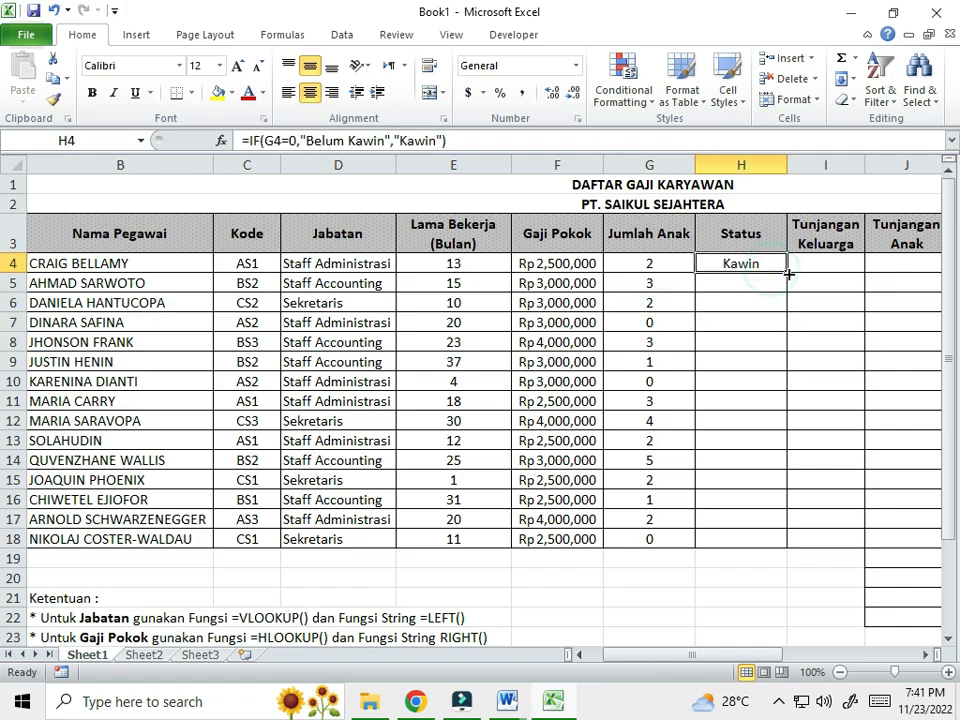
- Fill the Status formula from H4 down through H18
{"action": "left_click_drag", "start_coordinate": [788, 272], "coordinate": [780, 541]}
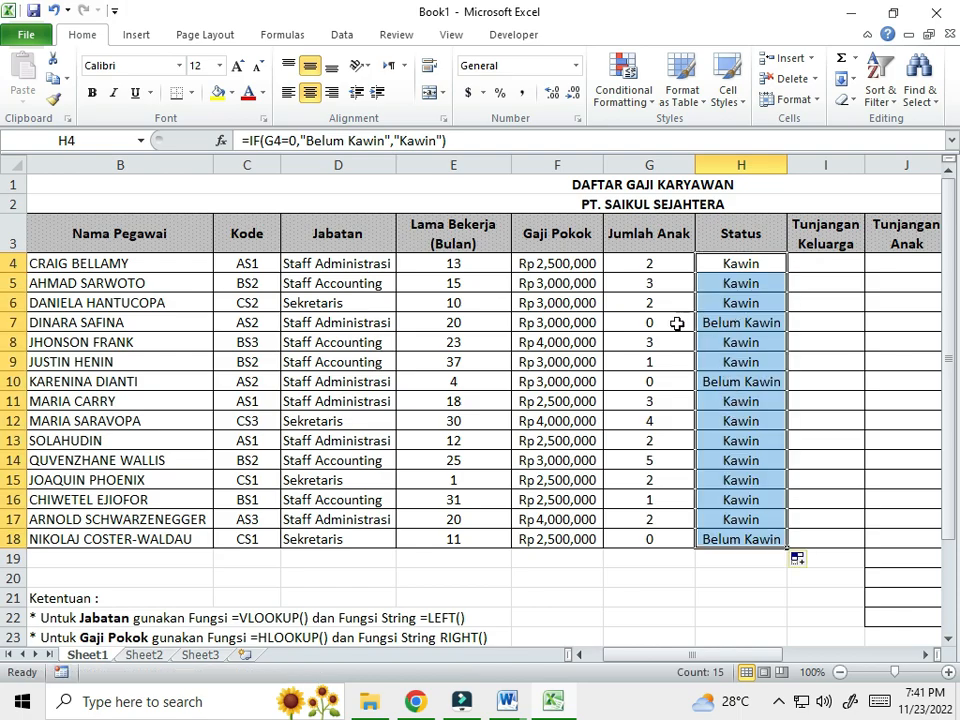
{"action": "left_click", "coordinate": [839, 437]}
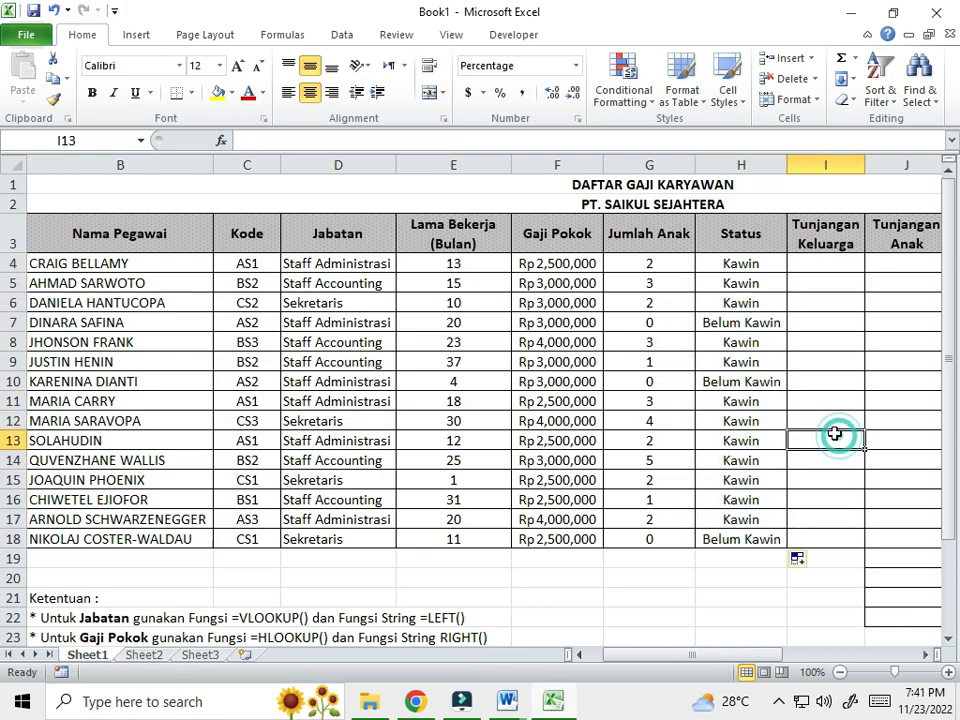
- Examine the Ketentuan rule for Tunjangan Keluarga and the Kawin and Belum Kawin rates in the Sheet2 Tj. Keluarga table
{"action": "scroll", "coordinate": [829, 435], "scroll_direction": "down", "scroll_amount": 2}
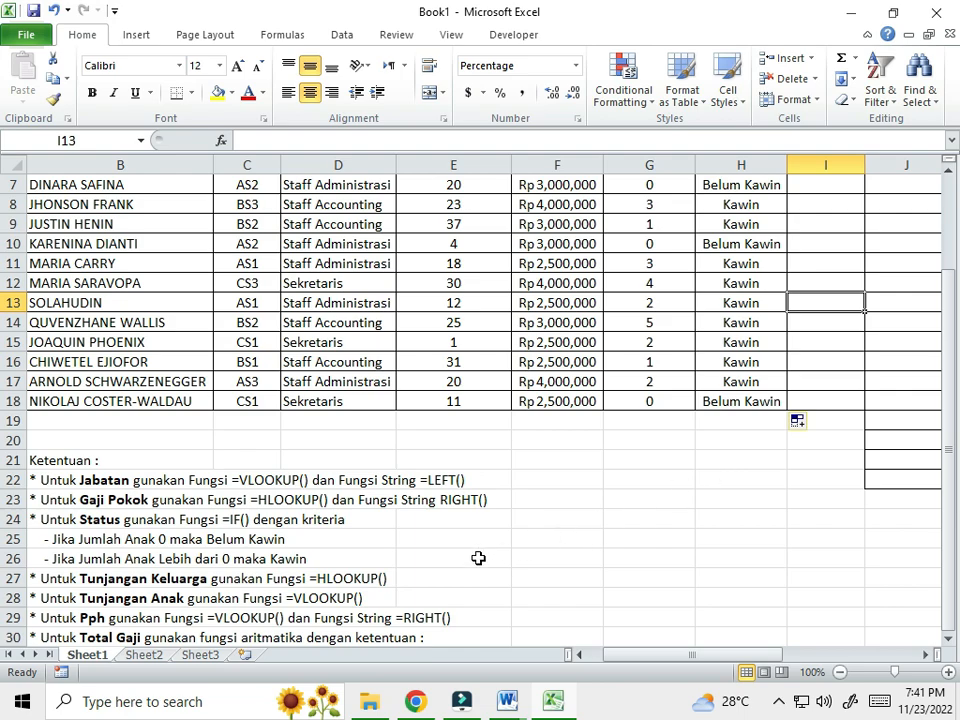
{"action": "scroll", "coordinate": [585, 549], "scroll_direction": "up", "scroll_amount": 2}
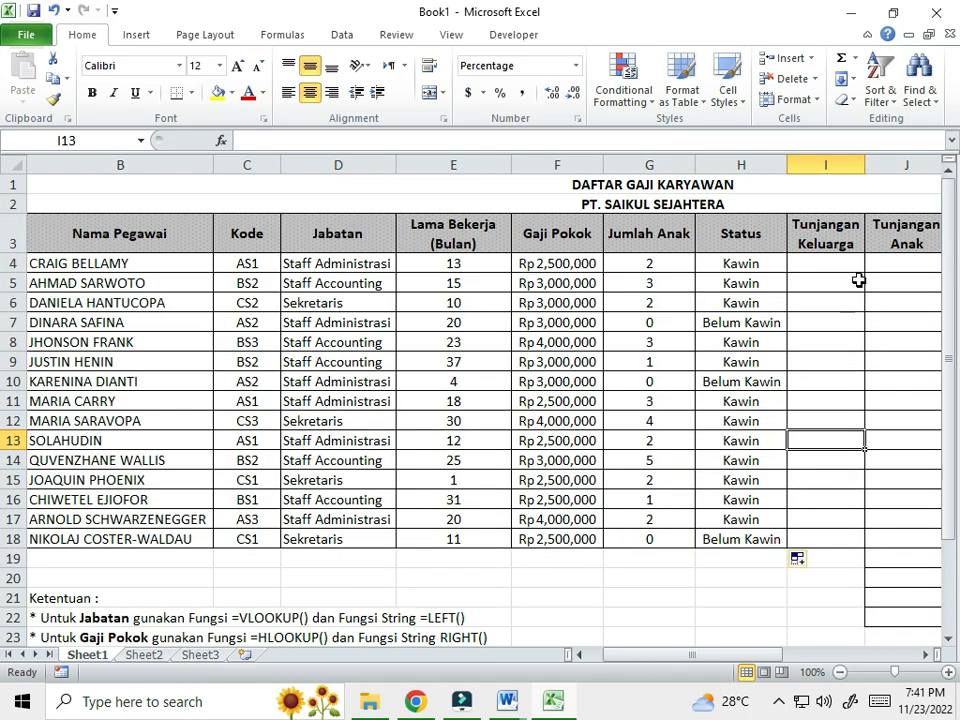
{"action": "left_click", "coordinate": [143, 655]}
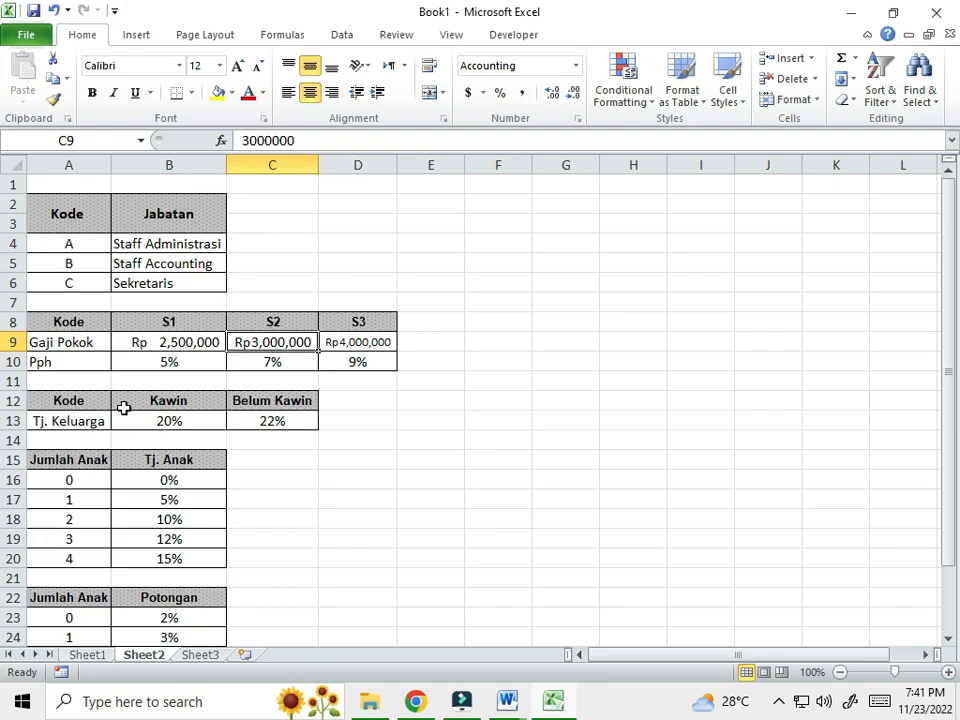
{"action": "left_click", "coordinate": [171, 417]}
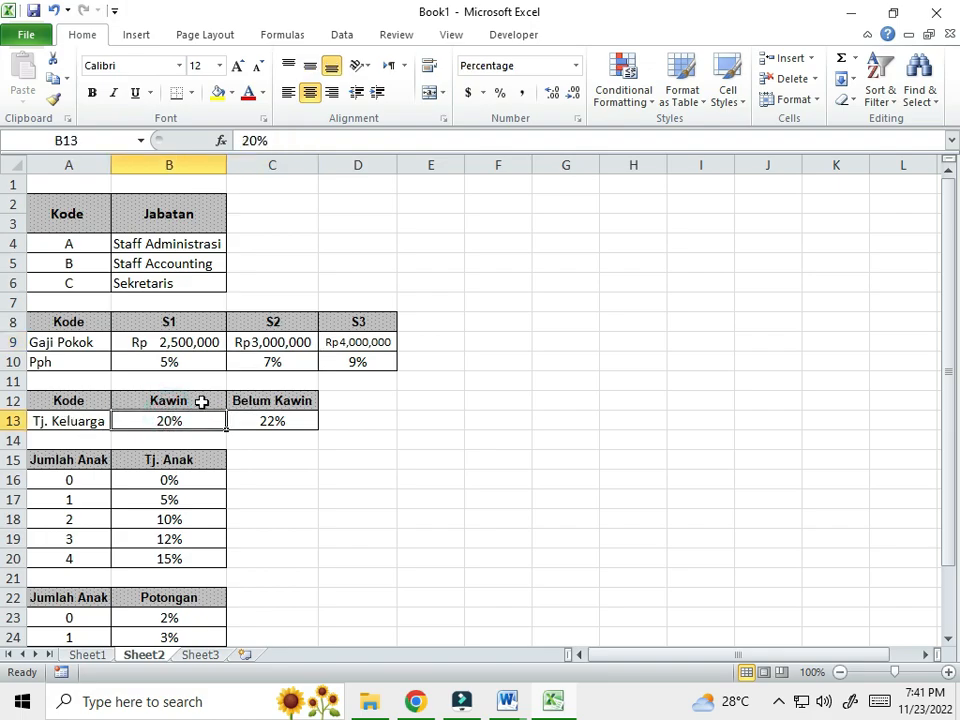
{"action": "left_click", "coordinate": [261, 420]}
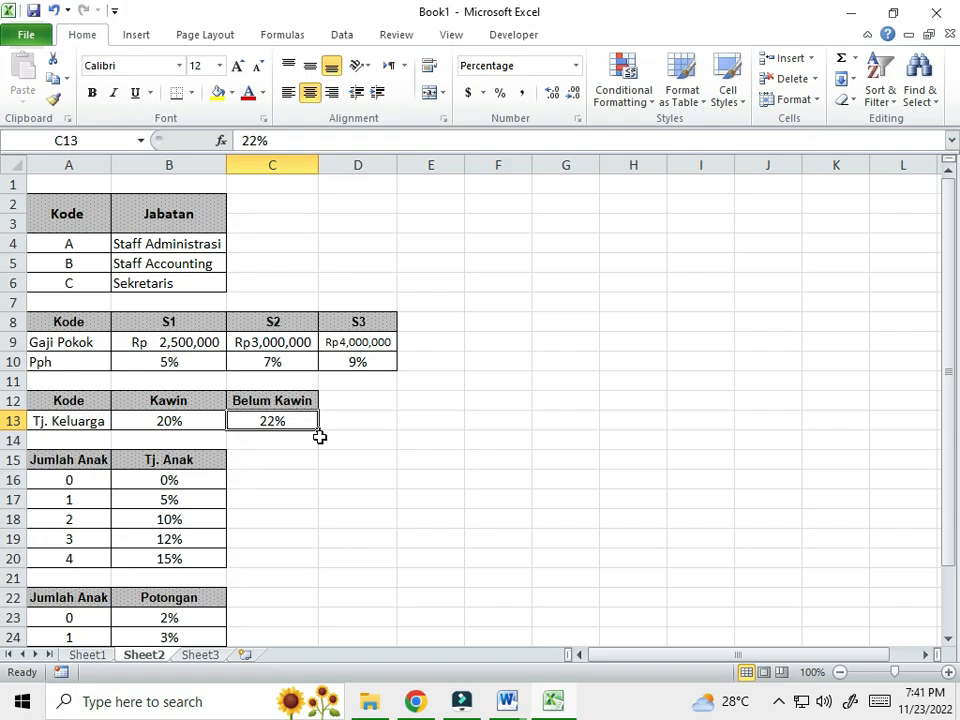
{"action": "left_click", "coordinate": [169, 401]}
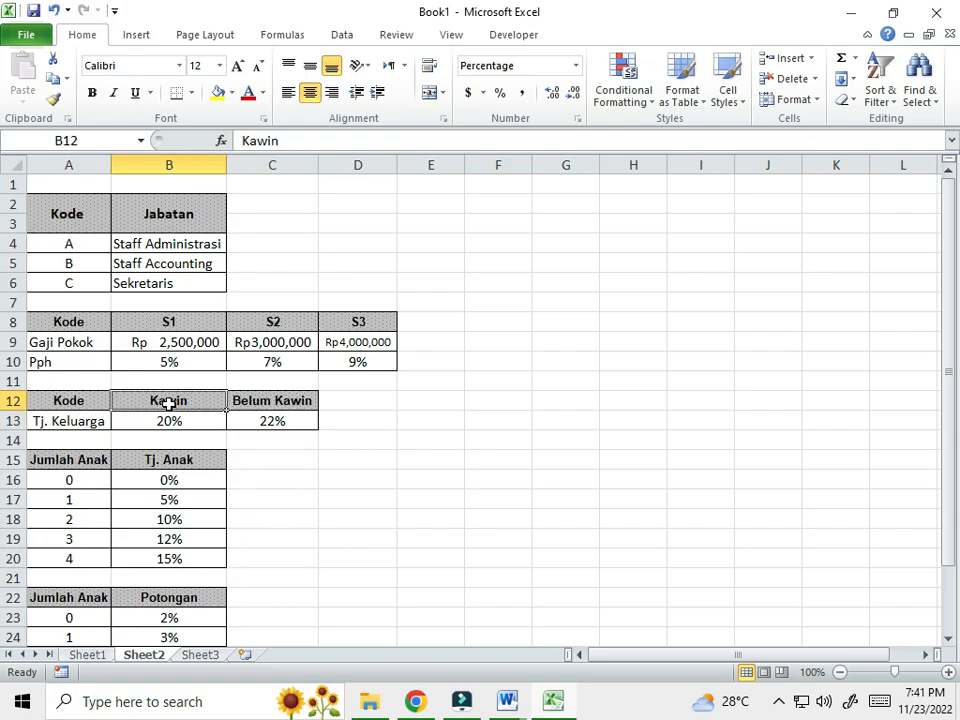
{"action": "left_click", "coordinate": [285, 401]}
{"action": "left_click", "coordinate": [86, 654]}
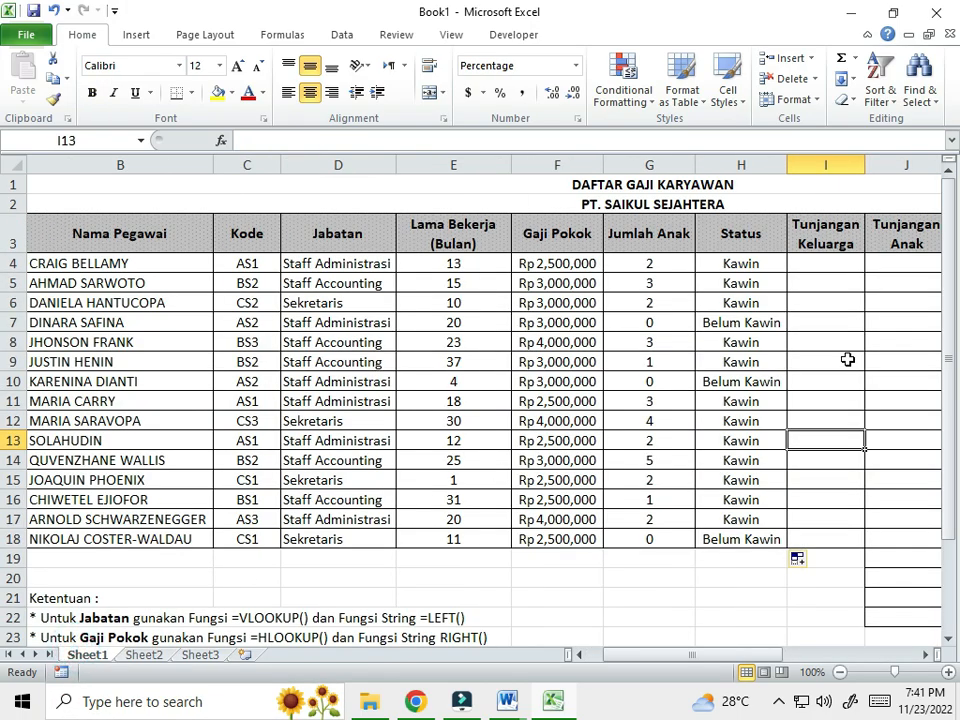
{"action": "left_click", "coordinate": [767, 262]}
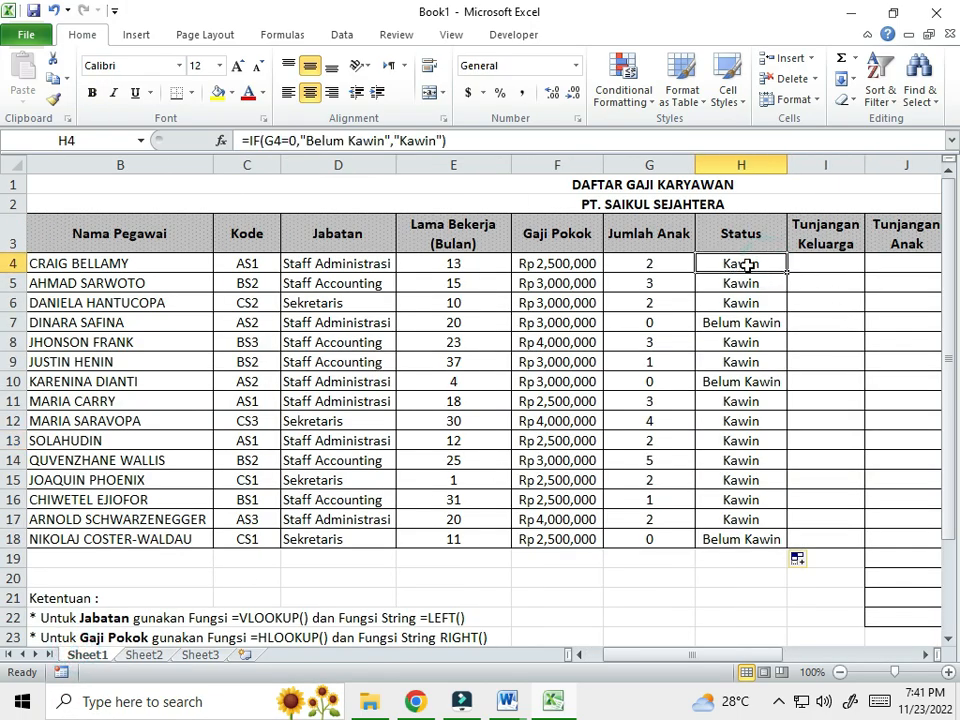
{"action": "left_click", "coordinate": [849, 264]}
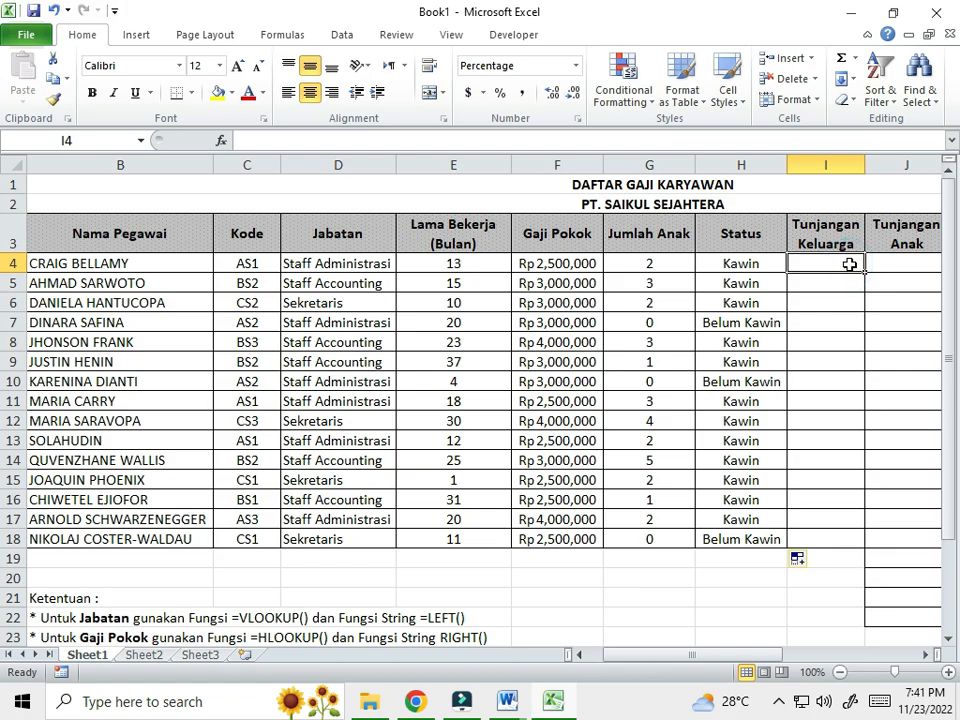
{"action": "type", "text": "="}
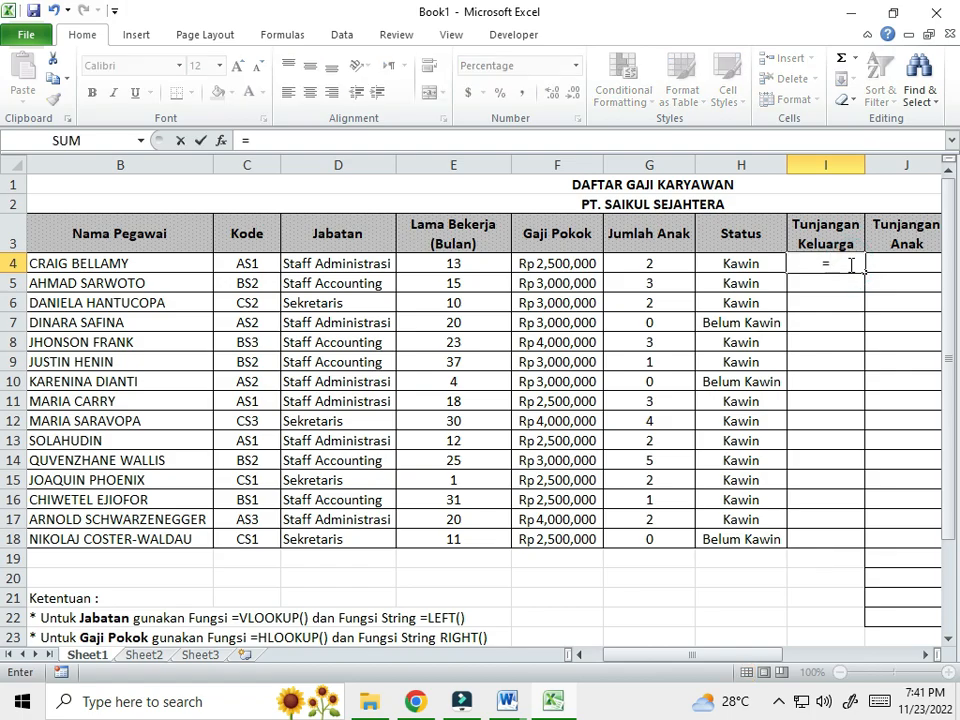
{"action": "key", "text": "Escape"}
{"action": "key", "text": "Return"}
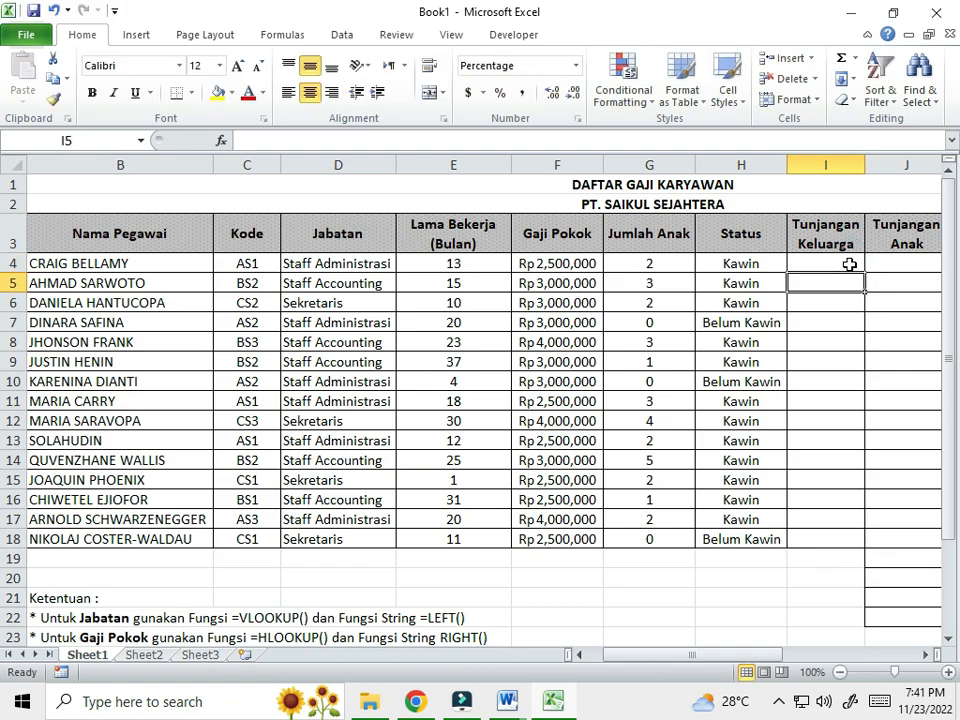
- Review rows 12 and 13 on Sheet2 as the horizontal lookup table for Tunjangan Keluarga
{"action": "left_click", "coordinate": [143, 656]}
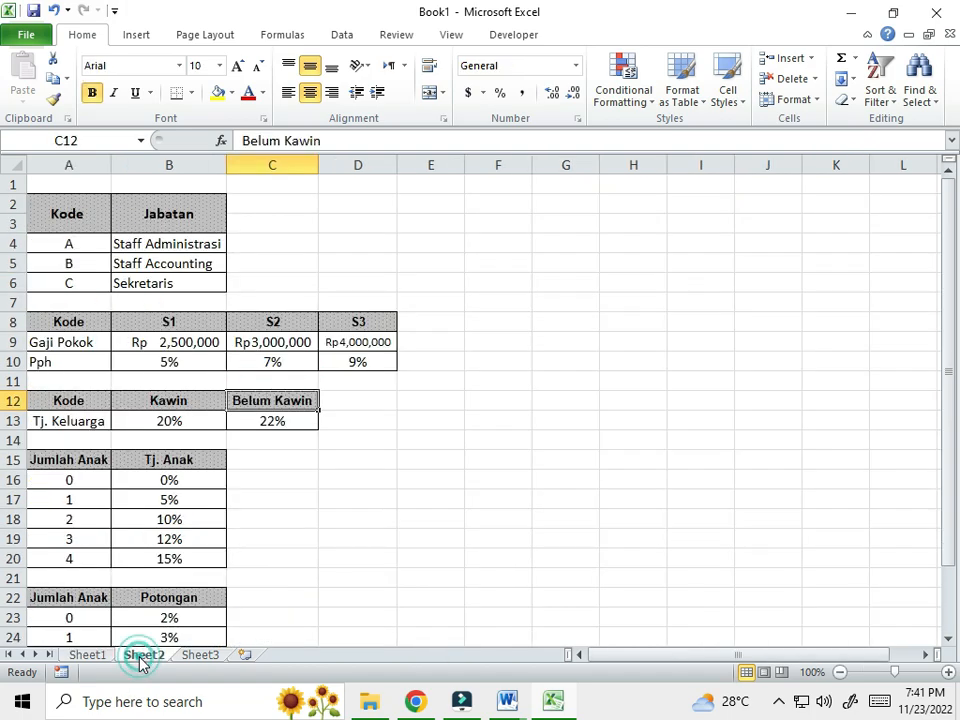
{"action": "left_click_drag", "start_coordinate": [13, 400], "coordinate": [13, 421]}
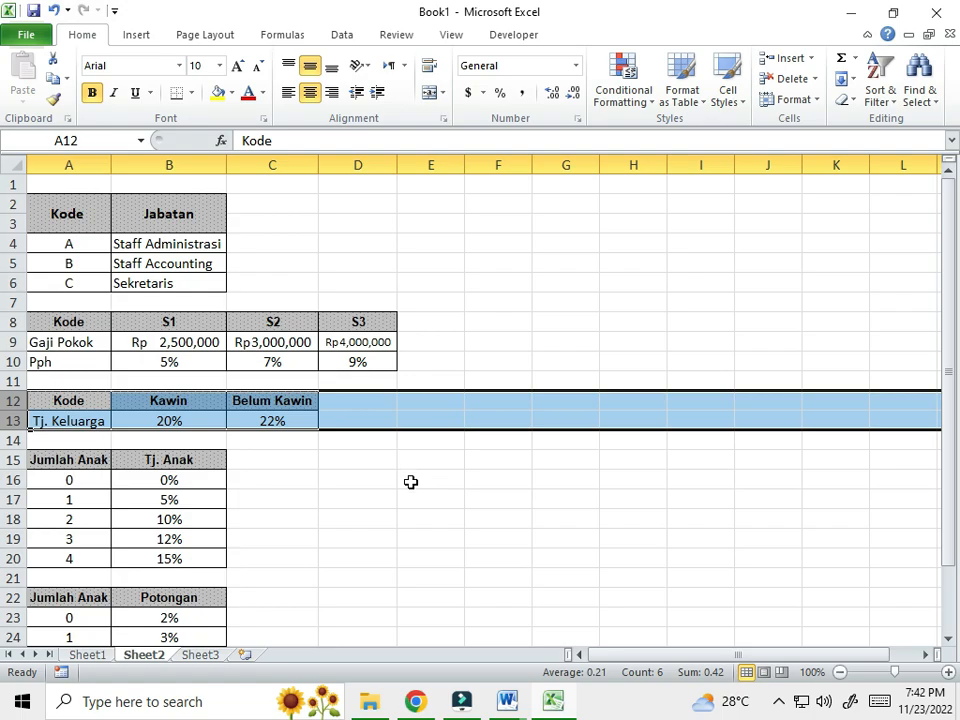
{"action": "left_click", "coordinate": [86, 655]}
- Start an HLOOKUP formula in Tunjangan Keluarga cell I4 with H4 as the lookup value and the named range tunjkeluarga as the table
{"action": "left_click", "coordinate": [827, 262]}
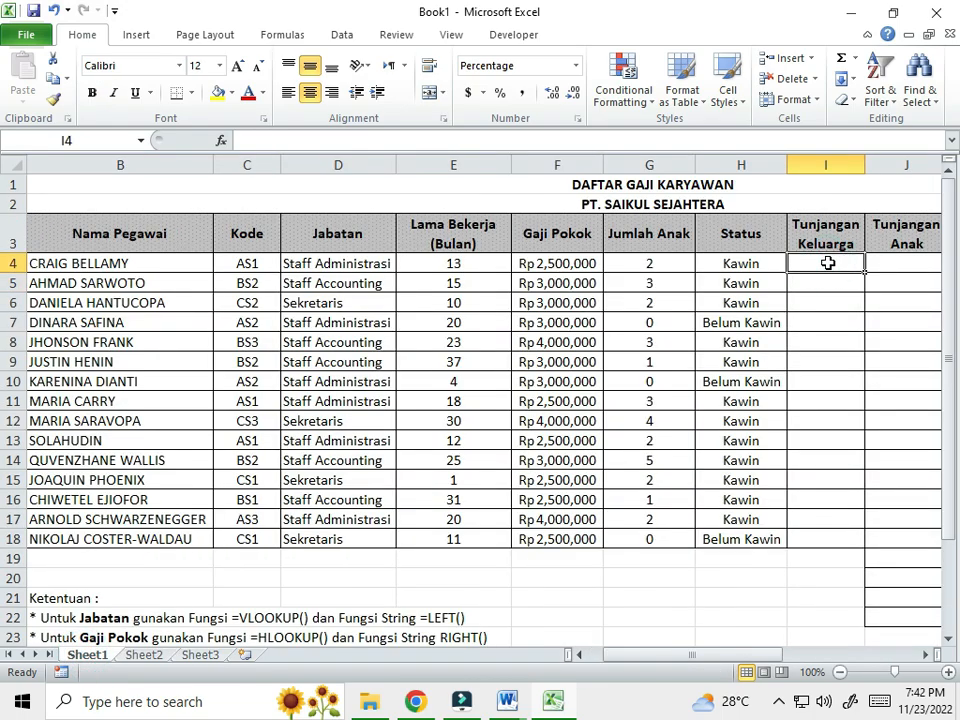
{"action": "type", "text": "=hlookup("}
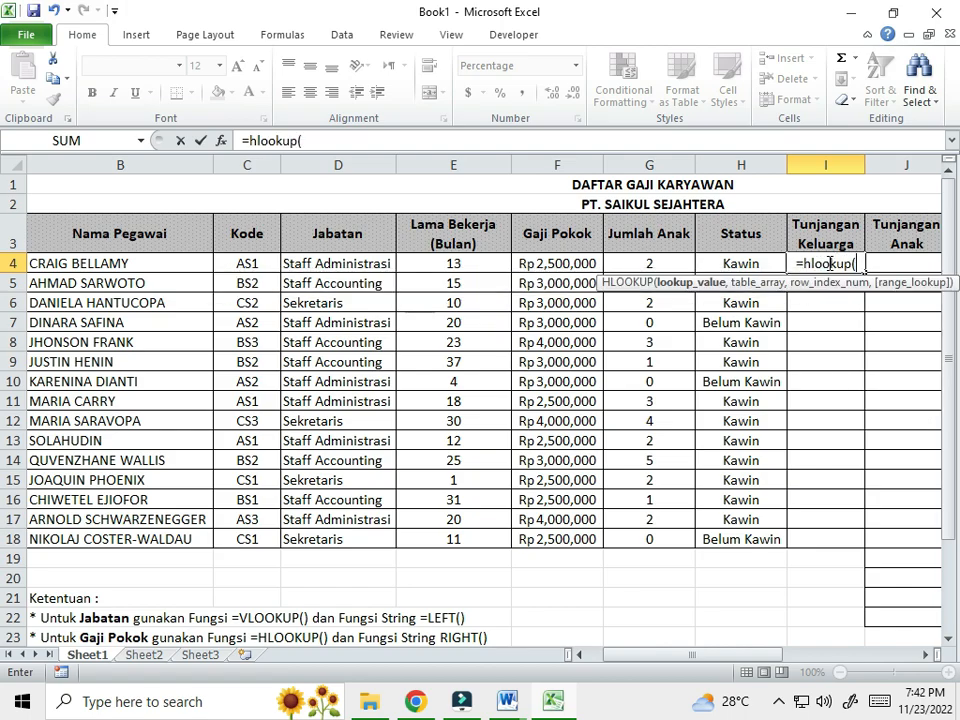
{"action": "left_click", "coordinate": [756, 256]}
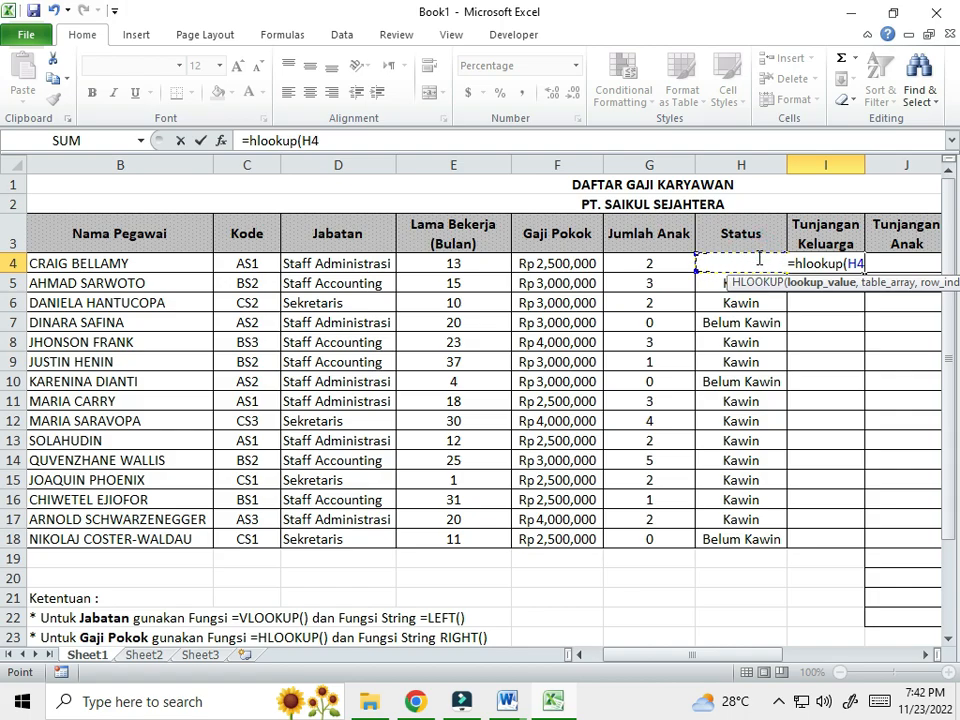
{"action": "type", "text": ","}
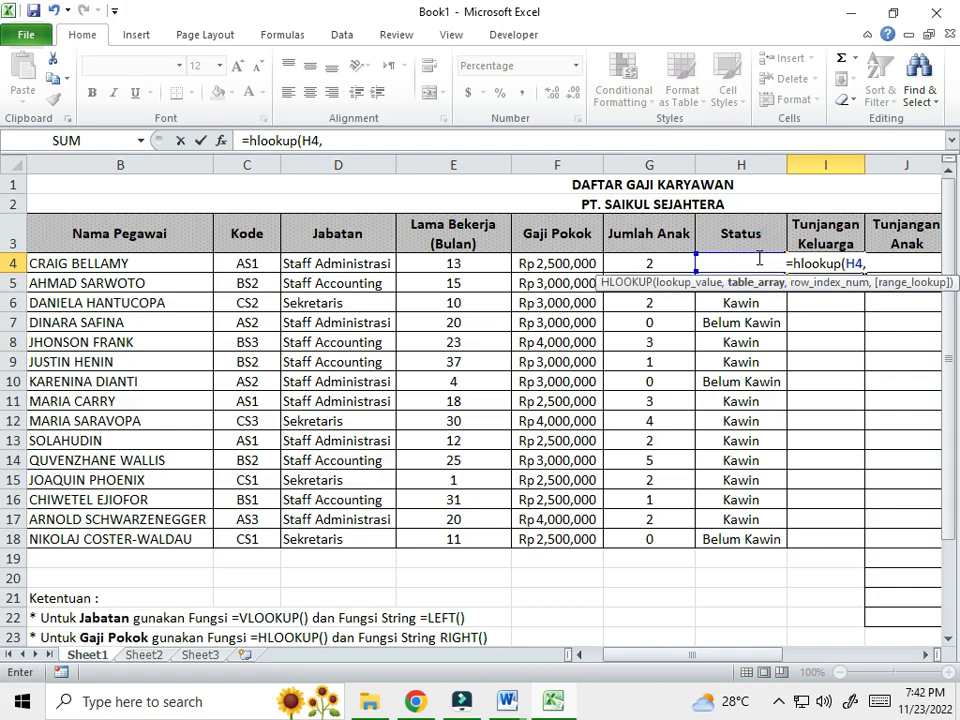
{"action": "type", "text": "tunj"}
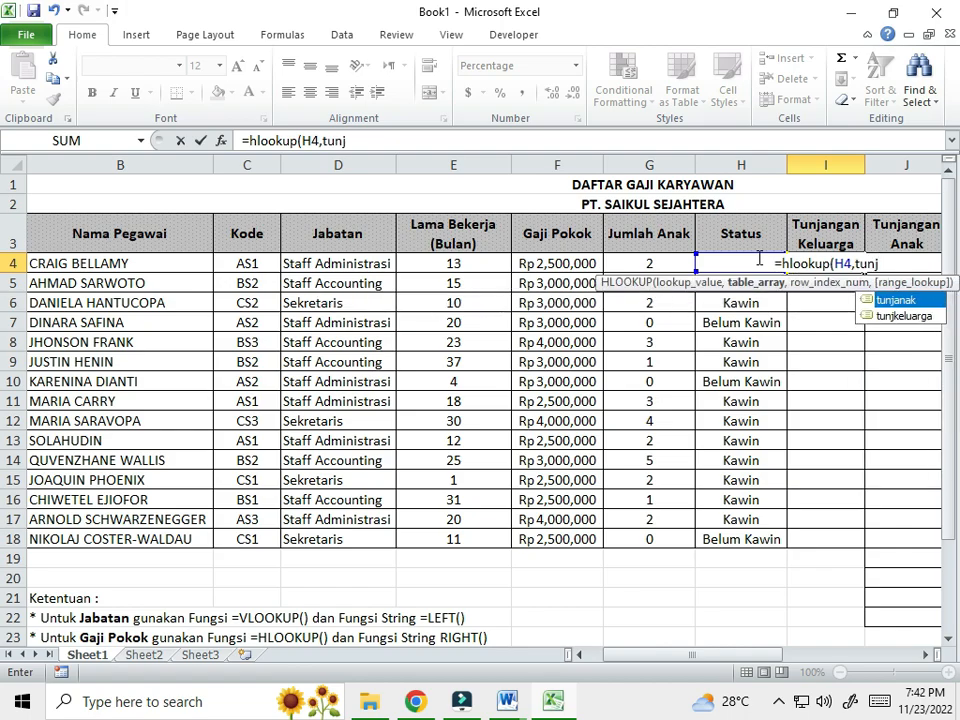
{"action": "left_click", "coordinate": [914, 317]}
{"action": "double_click", "coordinate": [914, 317]}
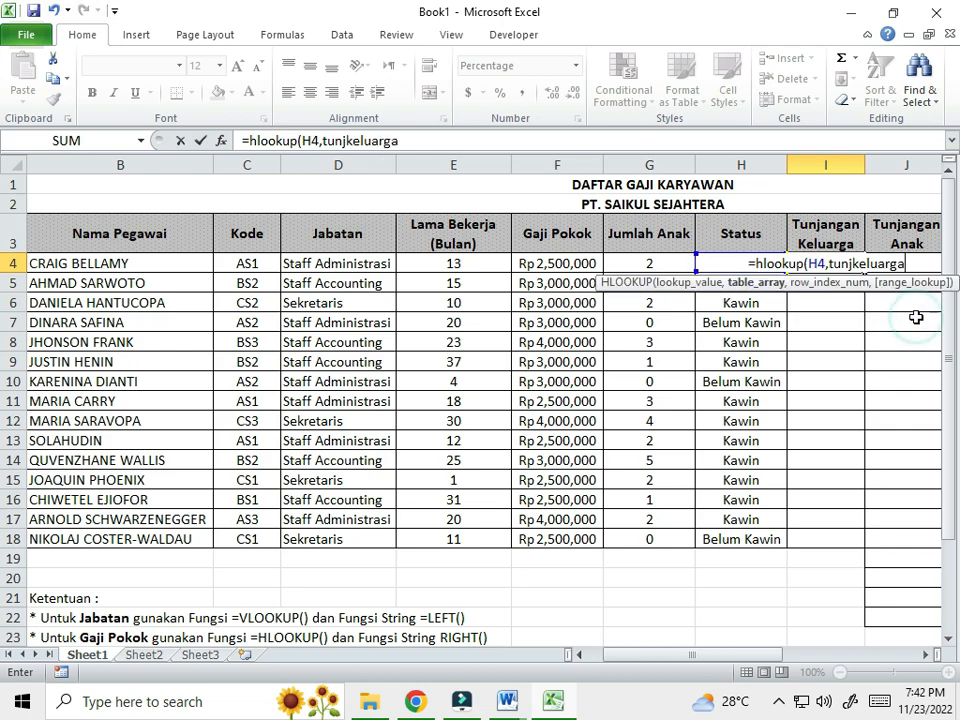
- Complete the I4 HLOOKUP formula with row index 2 and 0 for an exact match
{"action": "type", "text": ",2"}
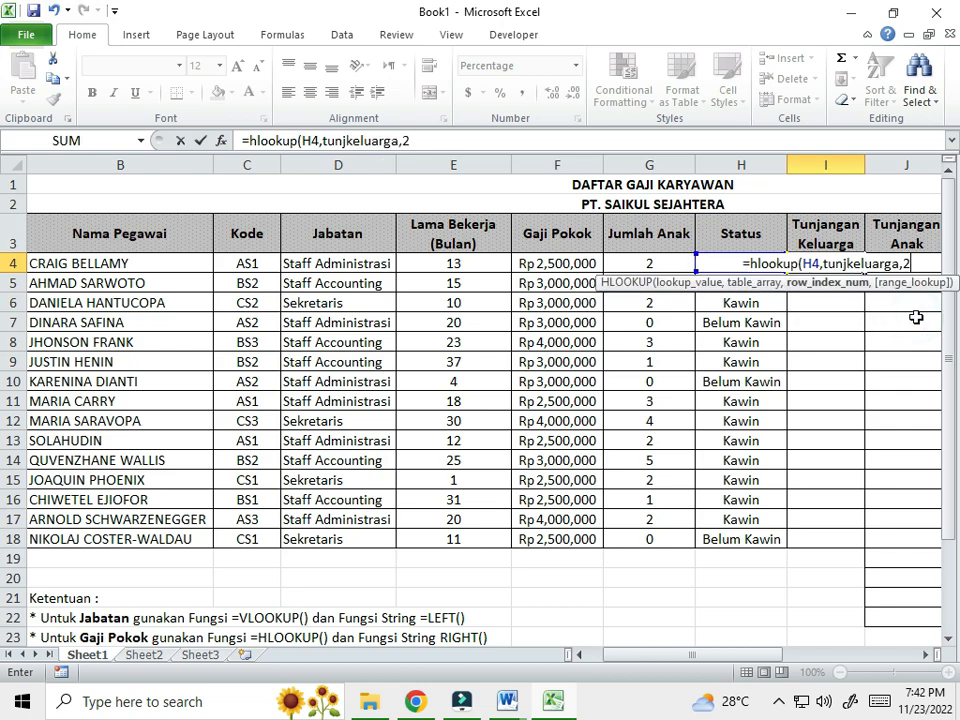
{"action": "type", "text": ",0"}
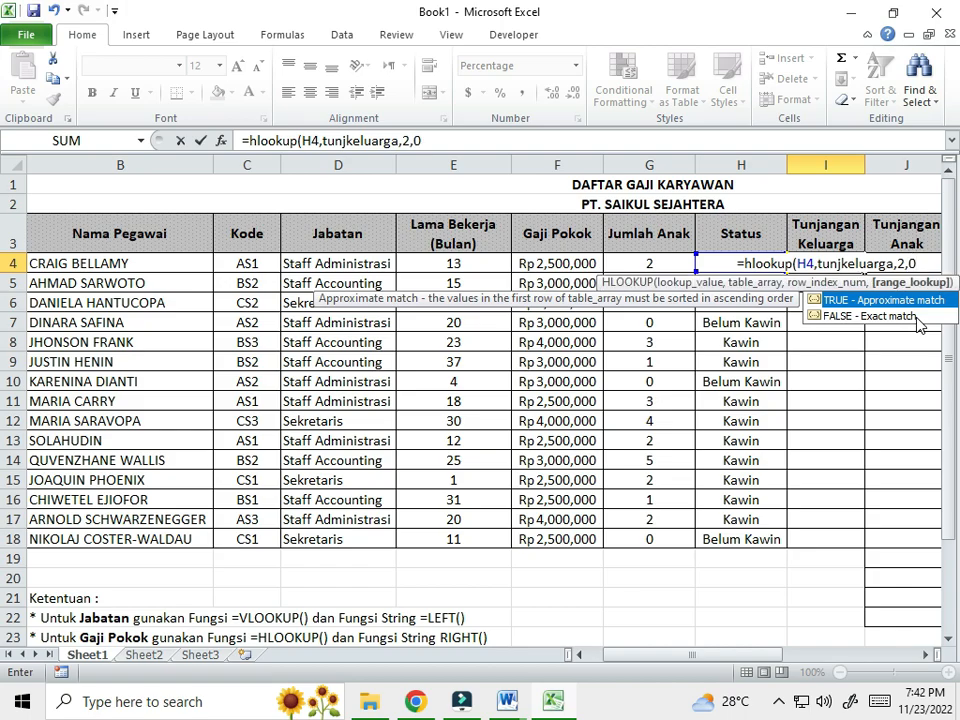
{"action": "type", "text": ")"}
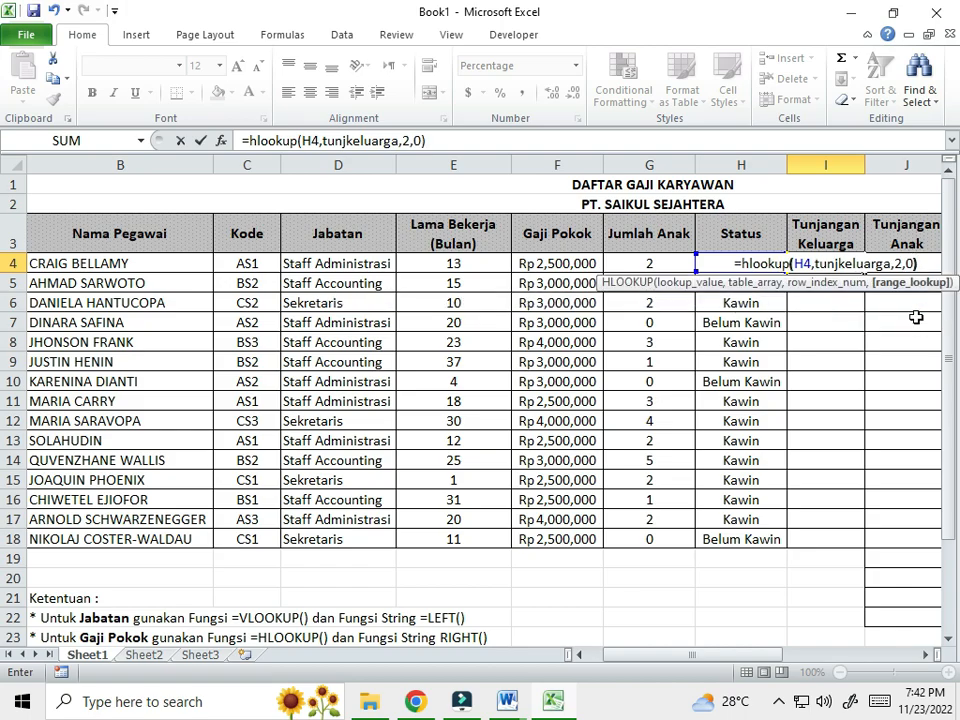
{"action": "key", "text": "Return"}
- Fill the I4 formula down through I18 and format the range as Percentage with 0 decimal places
{"action": "left_click", "coordinate": [815, 261]}
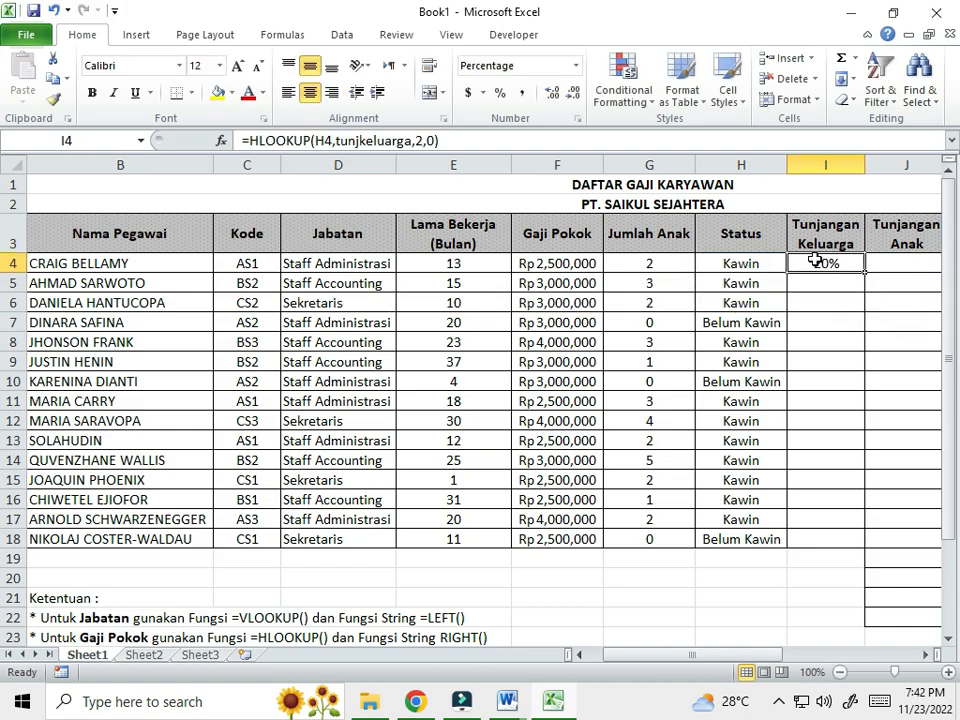
{"action": "left_click_drag", "start_coordinate": [864, 274], "coordinate": [834, 540]}
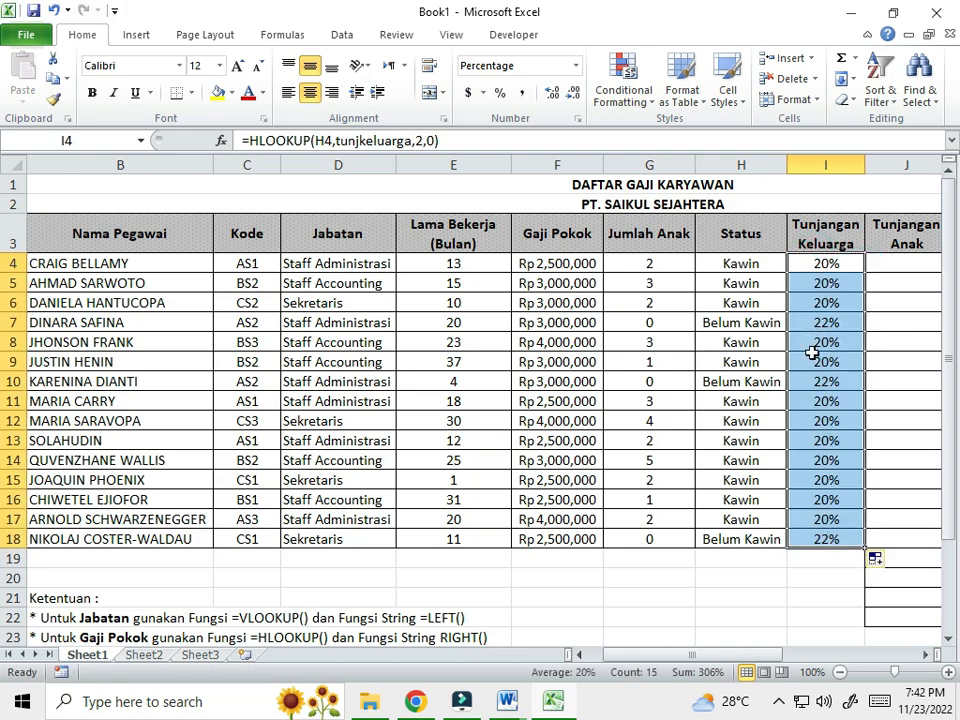
{"action": "left_click", "coordinate": [575, 65]}
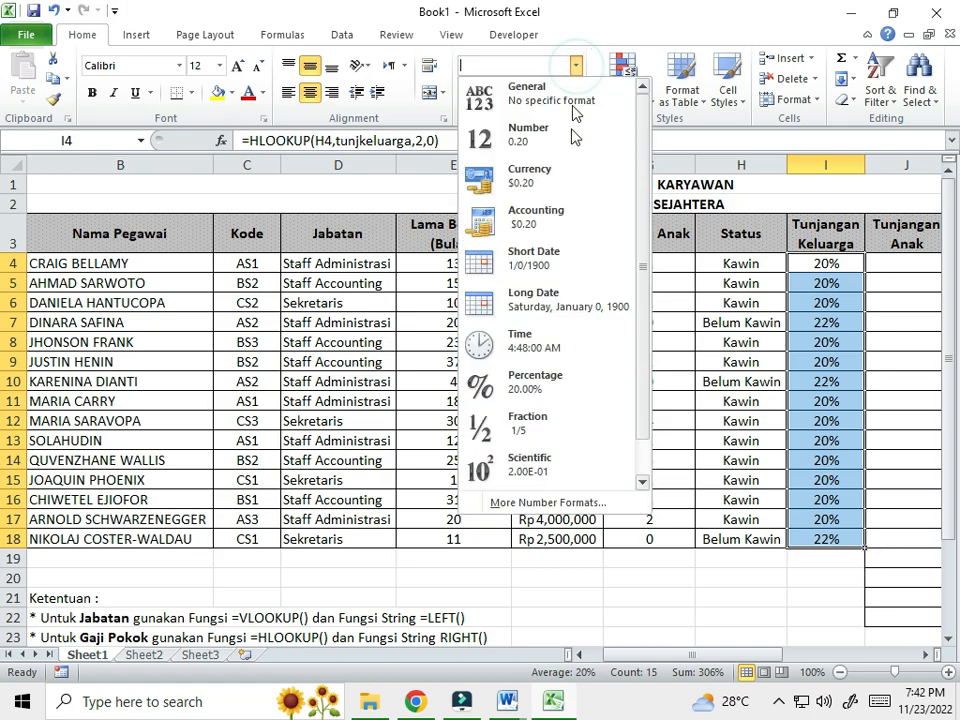
{"action": "left_click", "coordinate": [580, 503]}
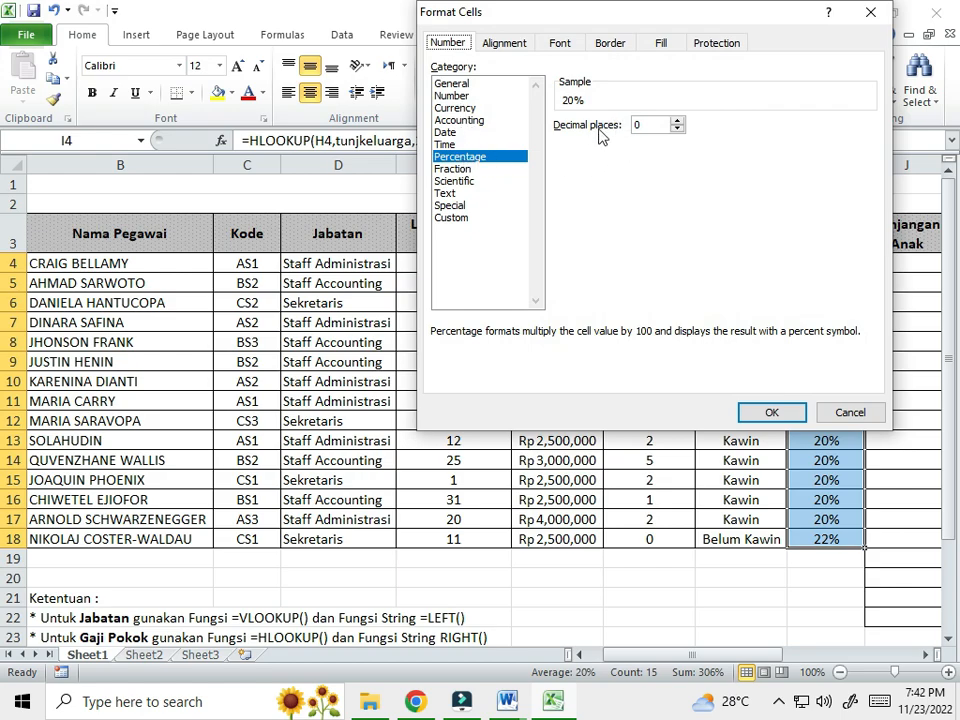
{"action": "left_click", "coordinate": [771, 411]}
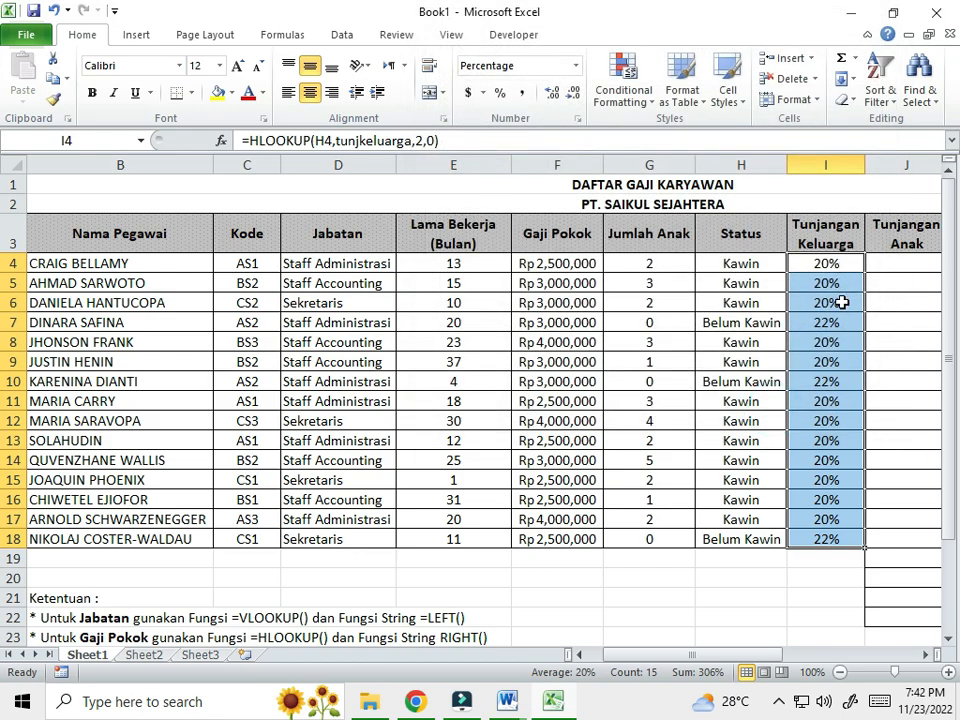
- Examine the Sheet2 Tj. Anak table to see how Jumlah Anak determines the Tunjangan Anak percentage
{"action": "left_click_drag", "start_coordinate": [757, 660], "coordinate": [812, 662]}
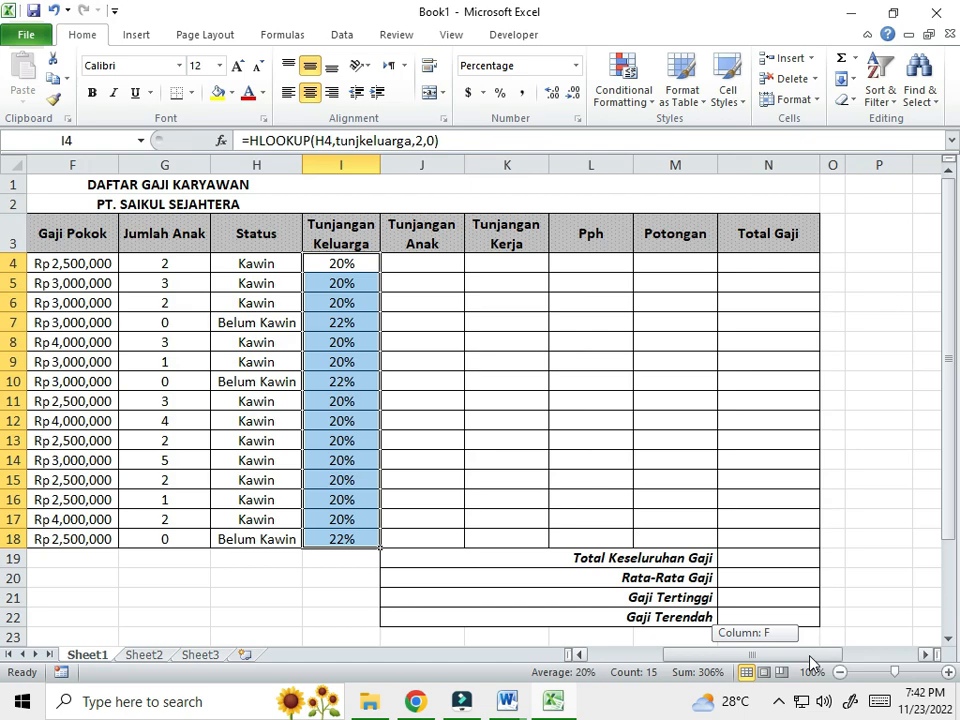
{"action": "left_click", "coordinate": [431, 264]}
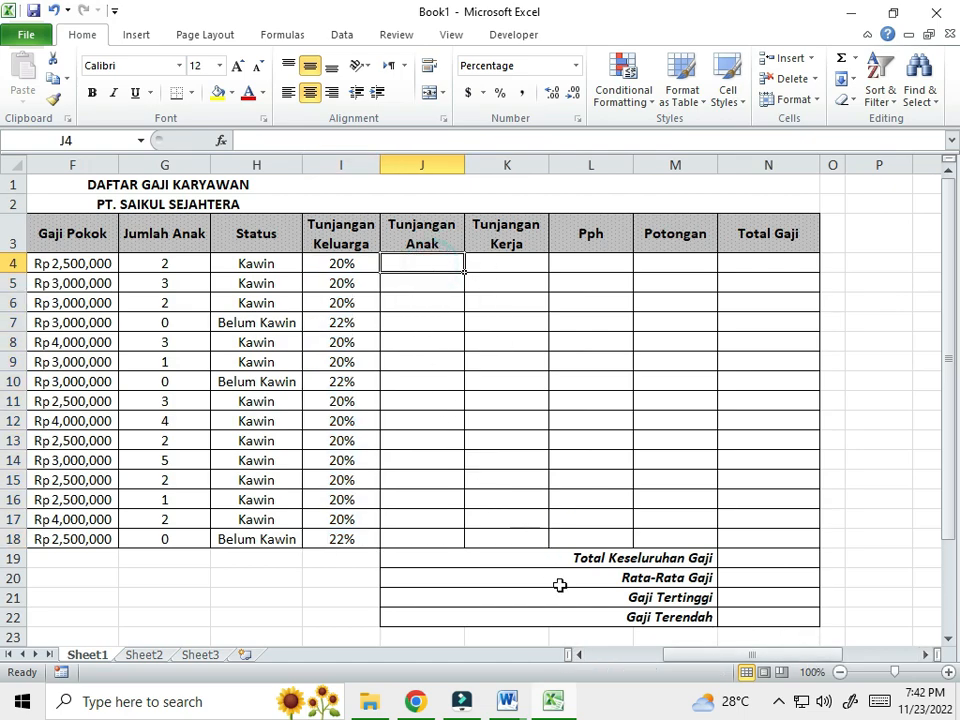
{"action": "left_click", "coordinate": [145, 656]}
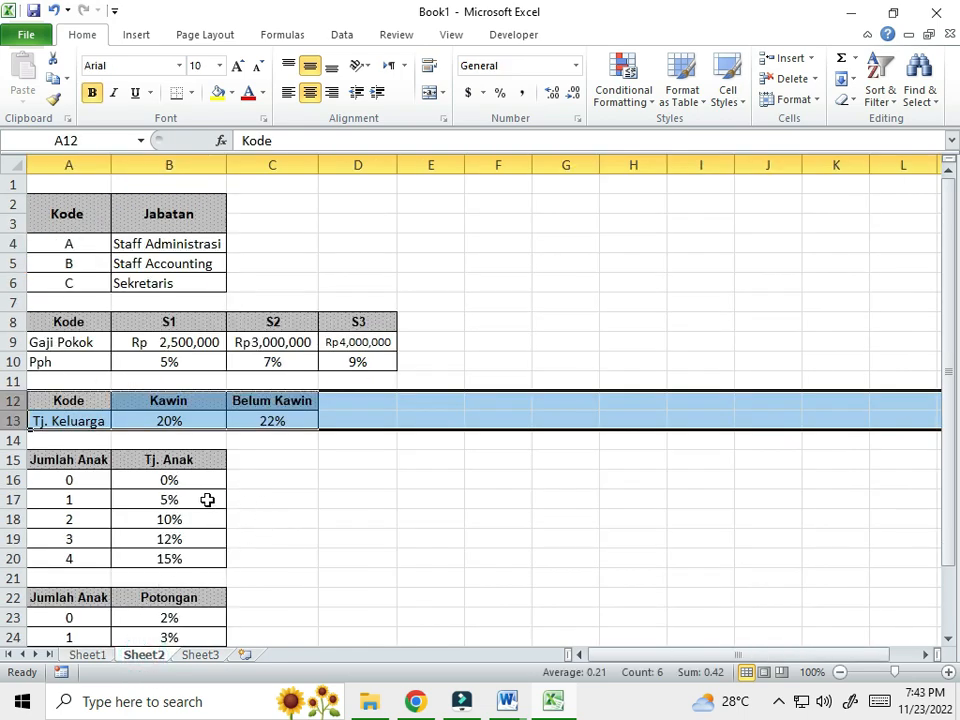
{"action": "left_click", "coordinate": [78, 480]}
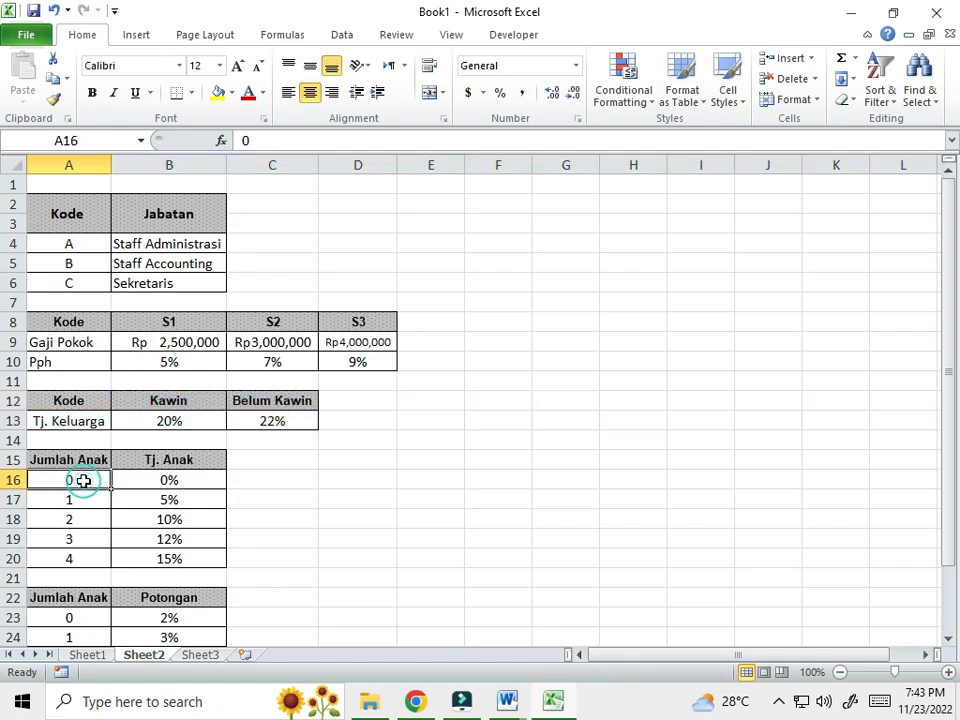
{"action": "left_click", "coordinate": [151, 478]}
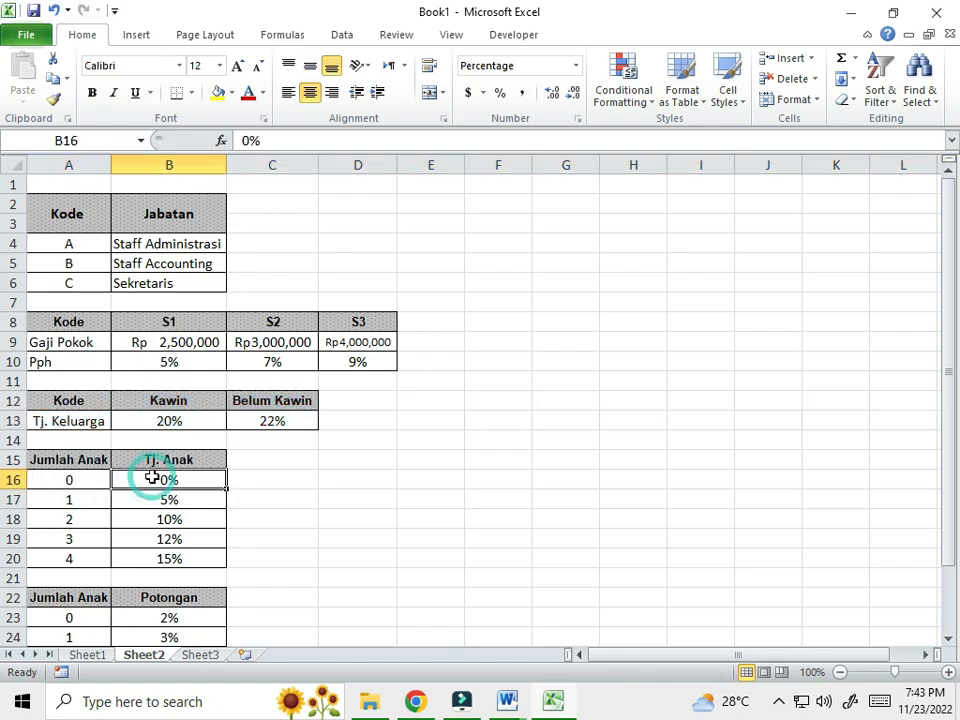
{"action": "left_click", "coordinate": [88, 497]}
{"action": "left_click", "coordinate": [169, 499]}
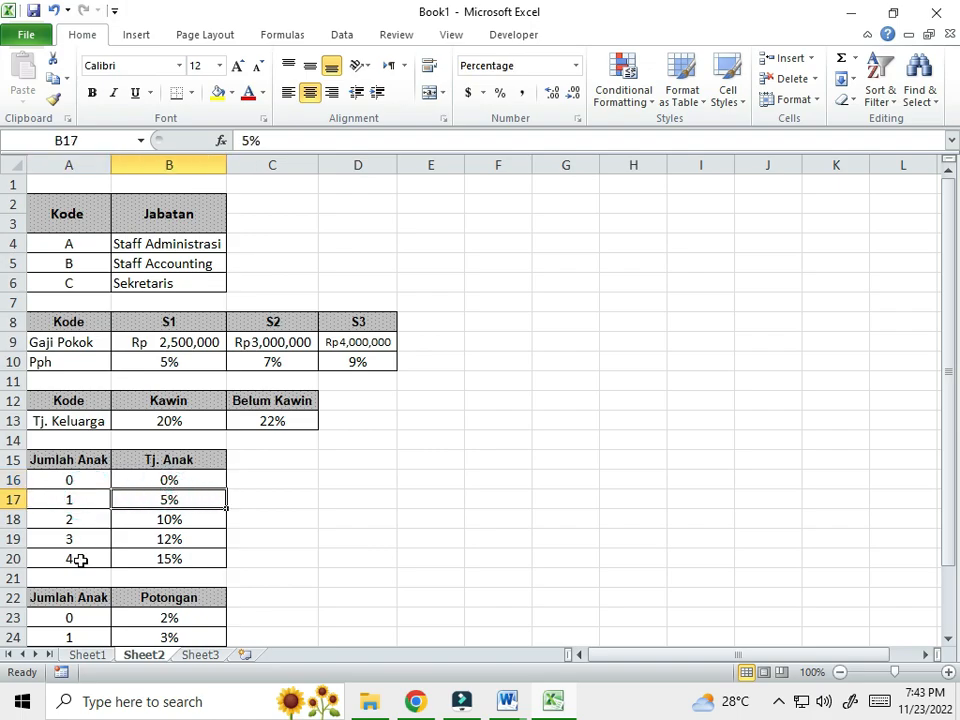
- Compare the Jumlah Anak keys in the Sheet2 Tj. Anak table with the Jumlah Anak column on Sheet1
{"action": "left_click", "coordinate": [80, 560]}
{"action": "left_click", "coordinate": [150, 558]}
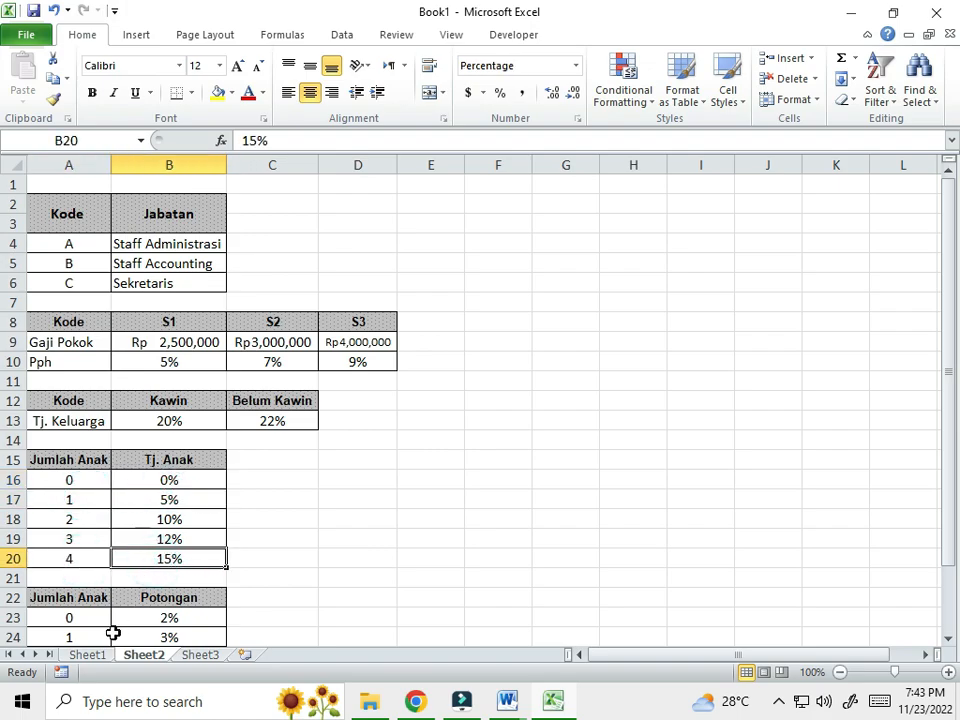
{"action": "left_click", "coordinate": [86, 655]}
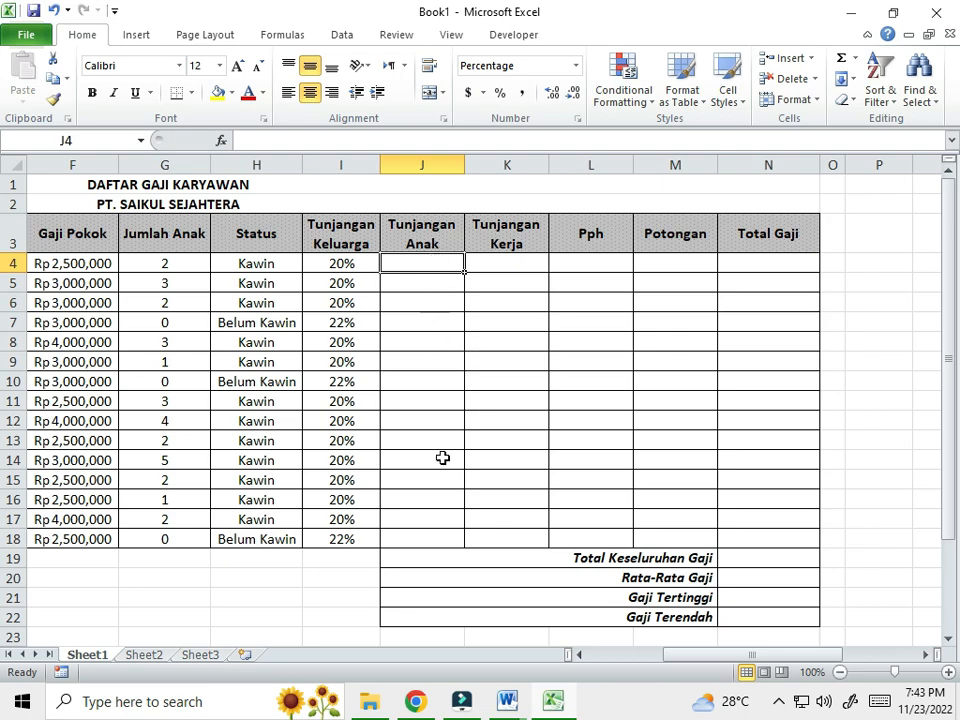
{"action": "left_click", "coordinate": [148, 656]}
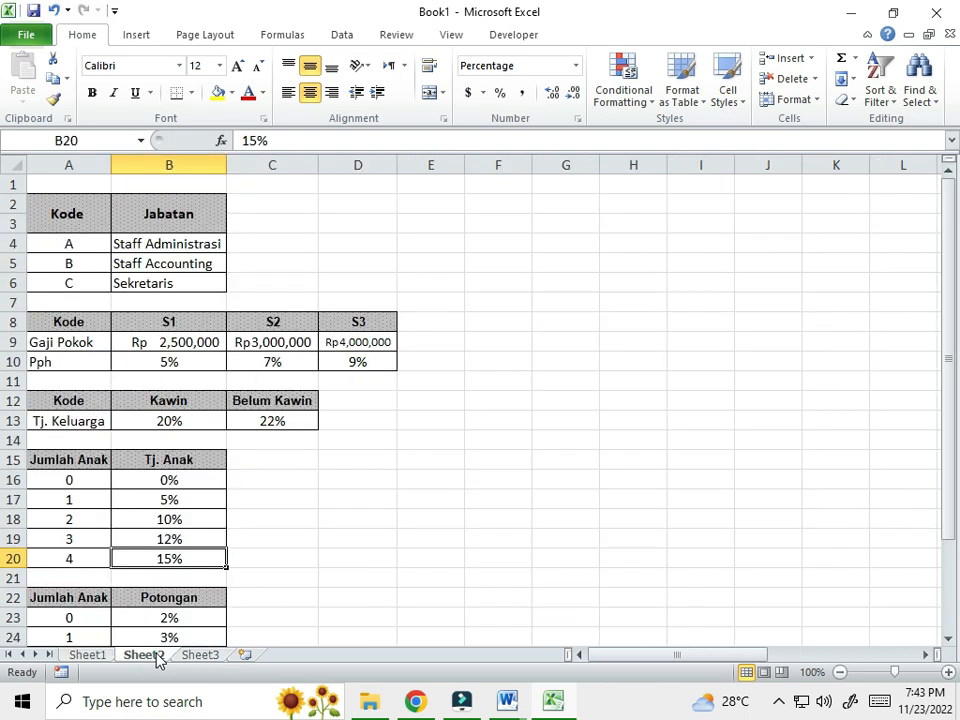
{"action": "left_click", "coordinate": [70, 480]}
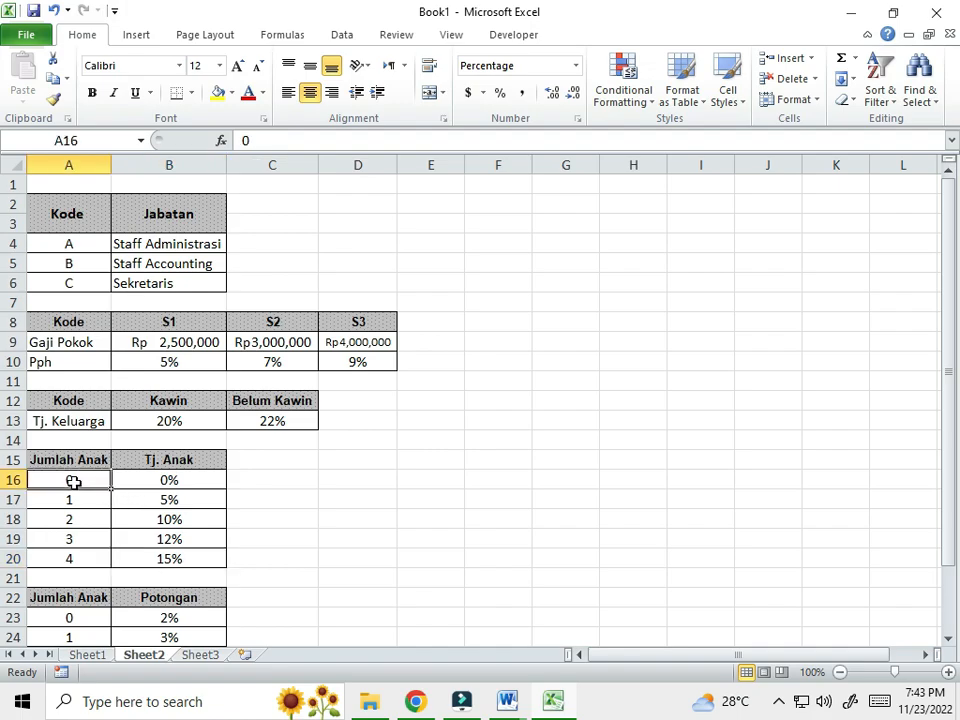
{"action": "left_click", "coordinate": [88, 655]}
{"action": "left_click", "coordinate": [178, 262]}
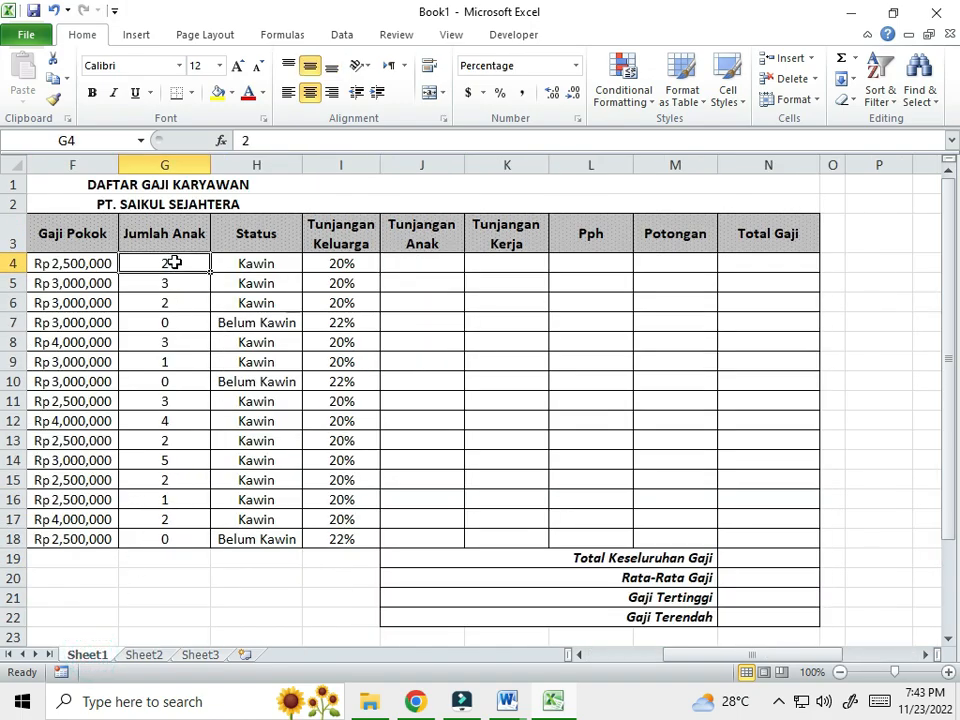
- Check the column layout of the Sheet2 Tj. Anak table to choose the lookup function for Tunjangan Anak cell J4
{"action": "left_click", "coordinate": [408, 263]}
{"action": "left_click", "coordinate": [424, 262]}
{"action": "type", "text": "="}
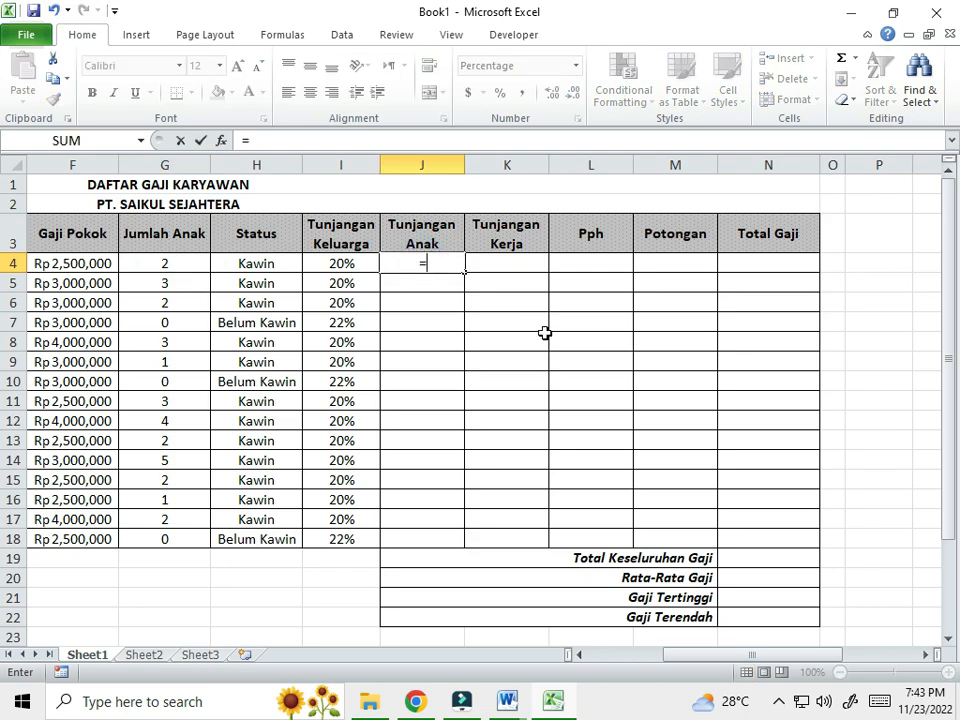
{"action": "key", "text": "BackSpace"}
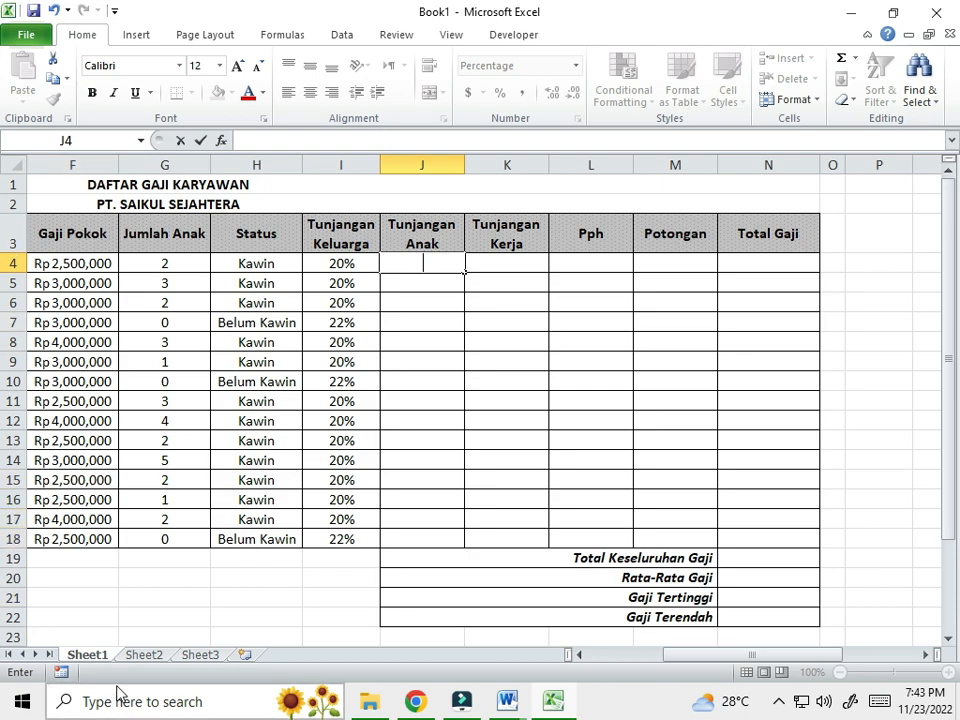
{"action": "left_click", "coordinate": [143, 655]}
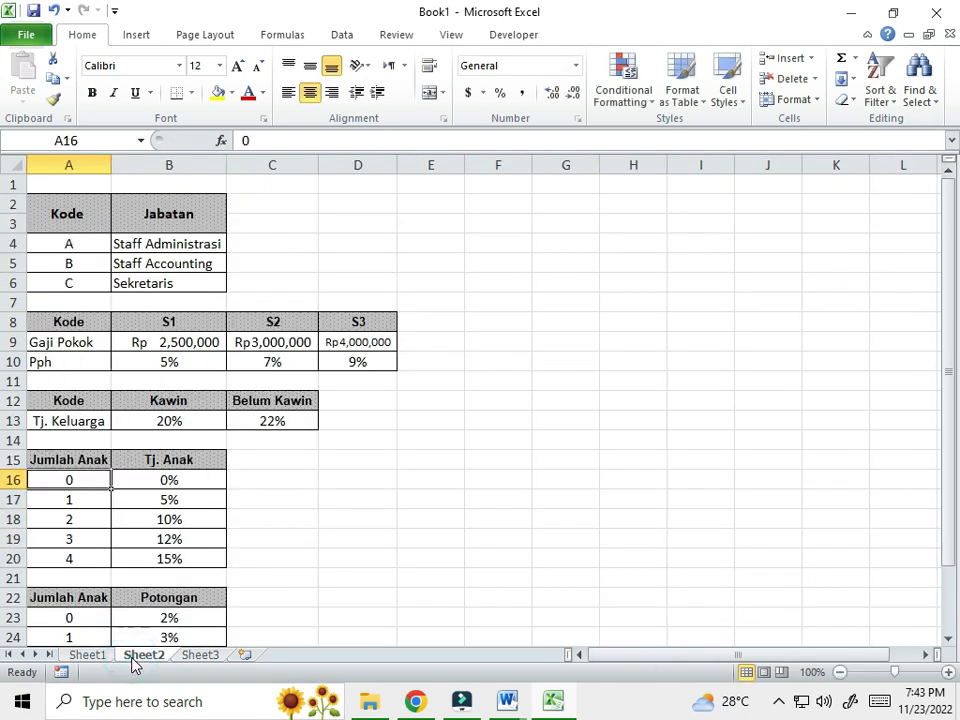
{"action": "left_click_drag", "start_coordinate": [68, 459], "coordinate": [70, 545]}
{"action": "left_click_drag", "start_coordinate": [168, 459], "coordinate": [176, 566]}
{"action": "left_click", "coordinate": [313, 540]}
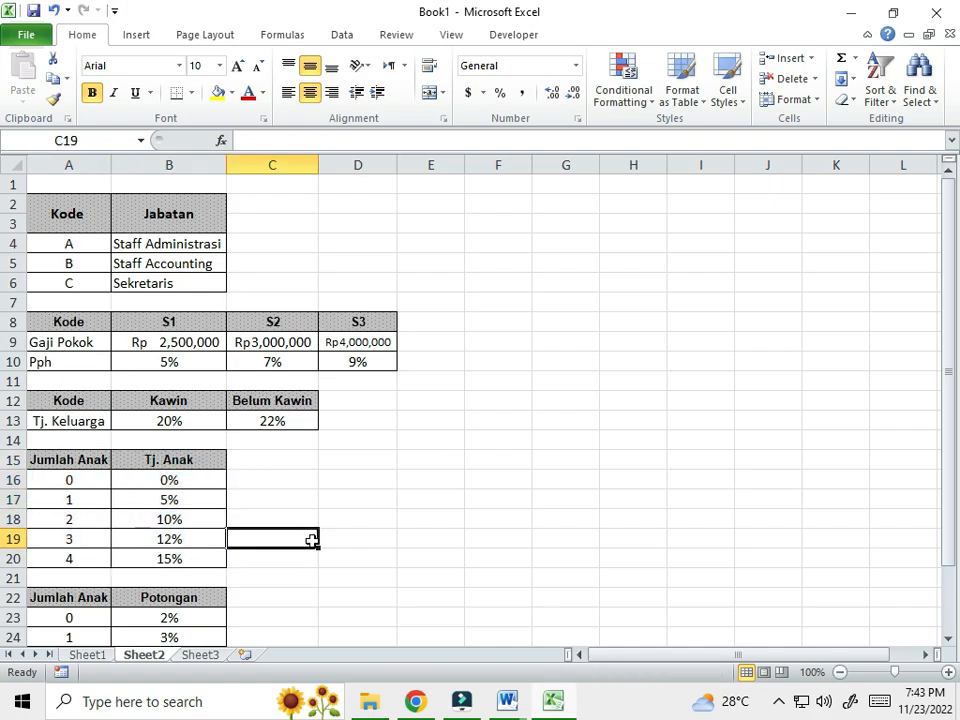
{"action": "left_click", "coordinate": [87, 655]}
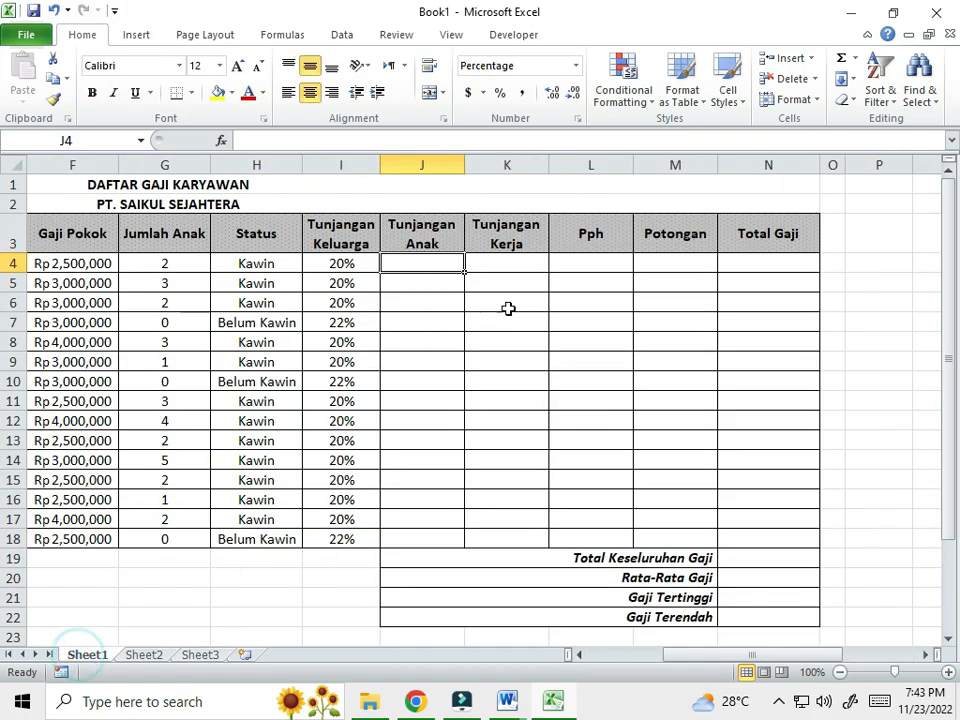
- Enter =VLOOKUP(G4,tunjanak,2,0) in Tunjangan Anak cell J4 on Sheet1
{"action": "type", "text": "=vlookup"}
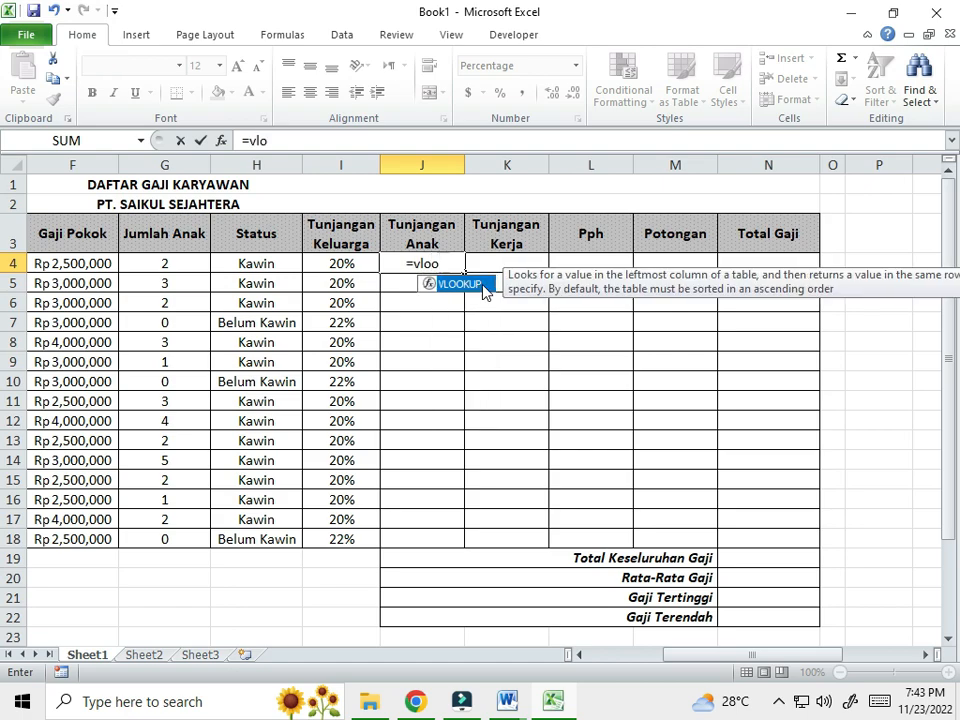
{"action": "type", "text": "("}
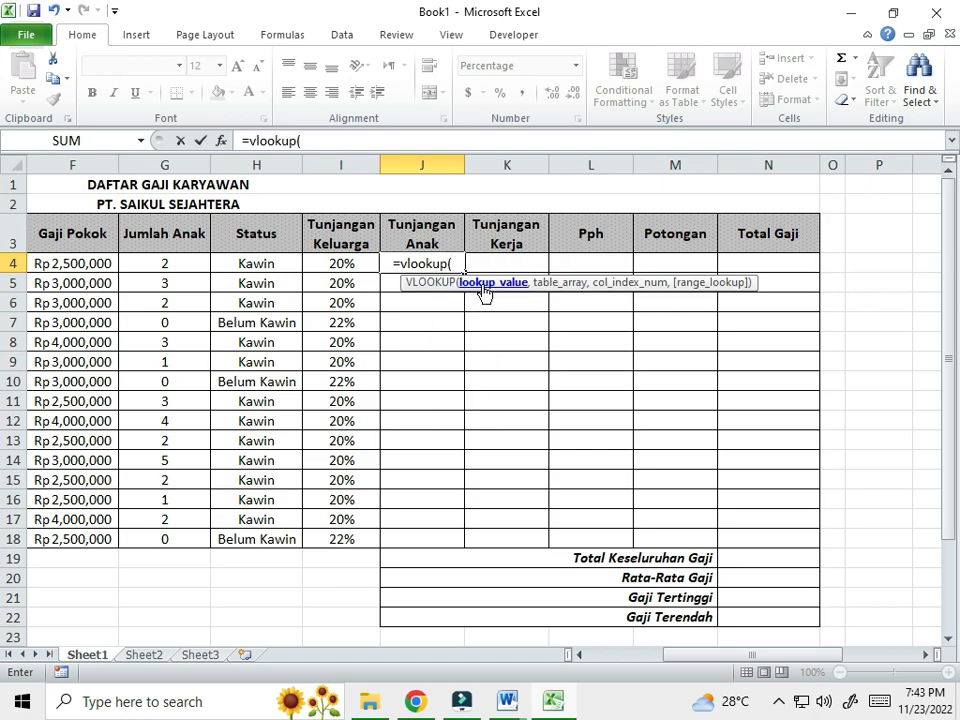
{"action": "left_click", "coordinate": [181, 265]}
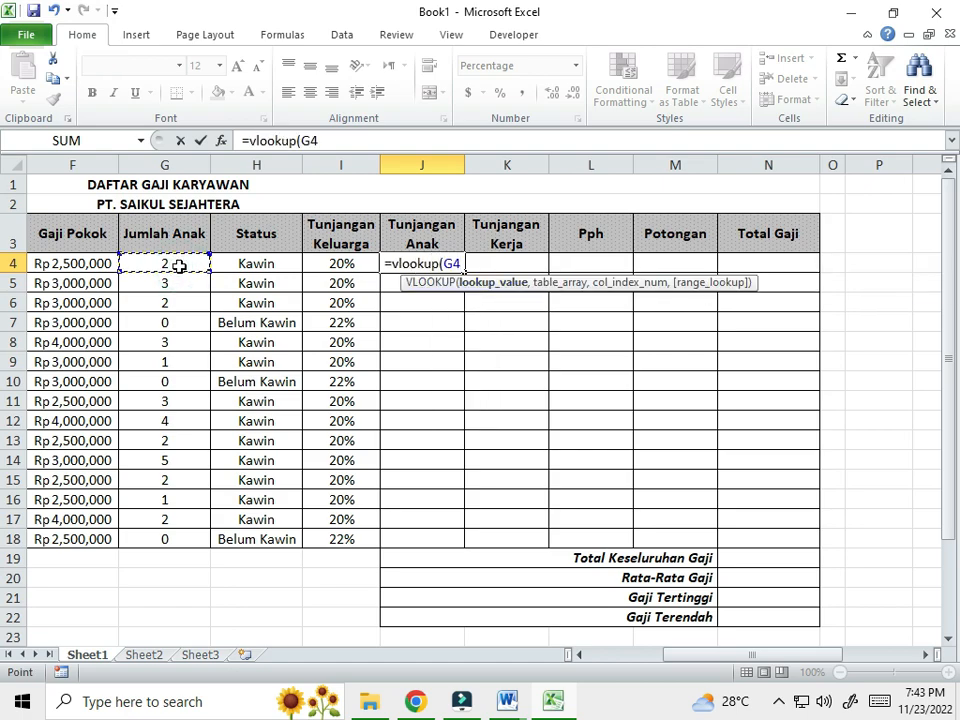
{"action": "type", "text": ","}
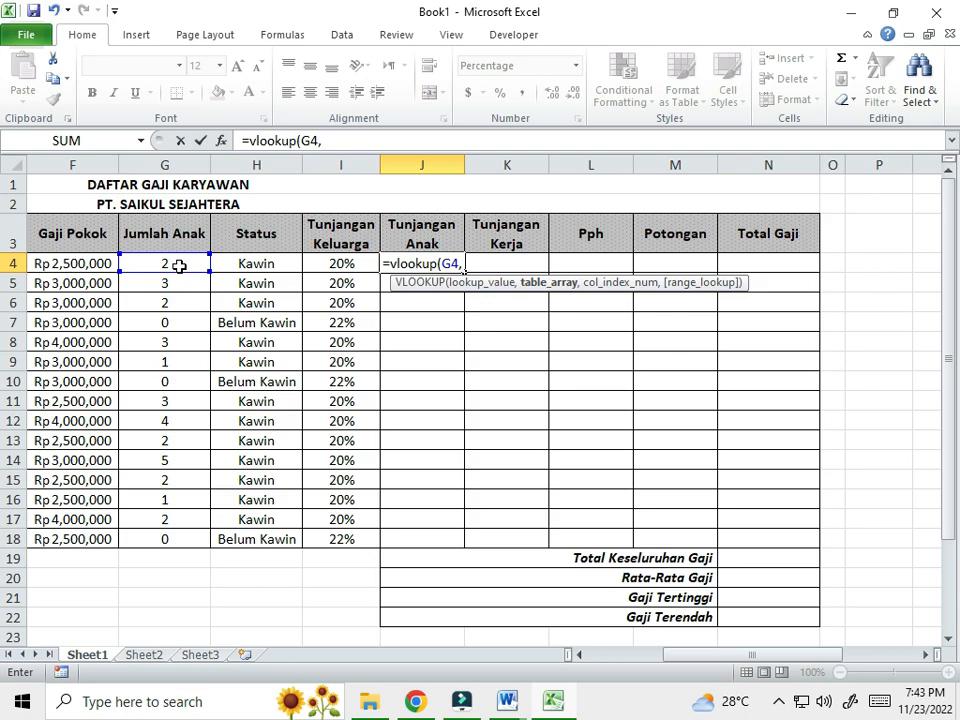
{"action": "type", "text": "tunj"}
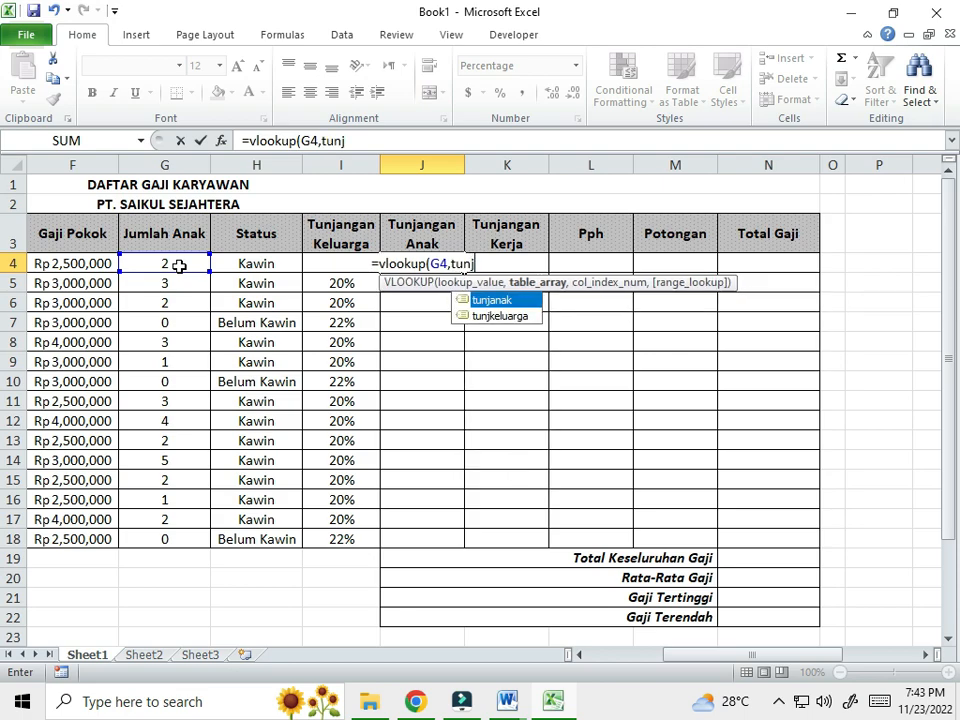
{"action": "double_click", "coordinate": [508, 301]}
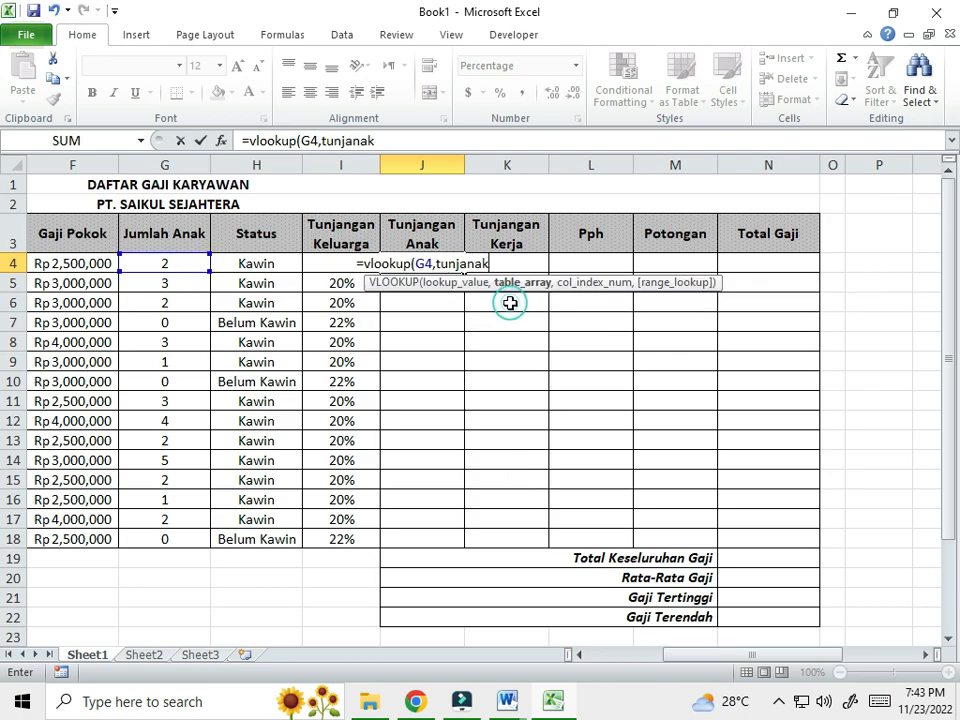
{"action": "type", "text": ",2"}
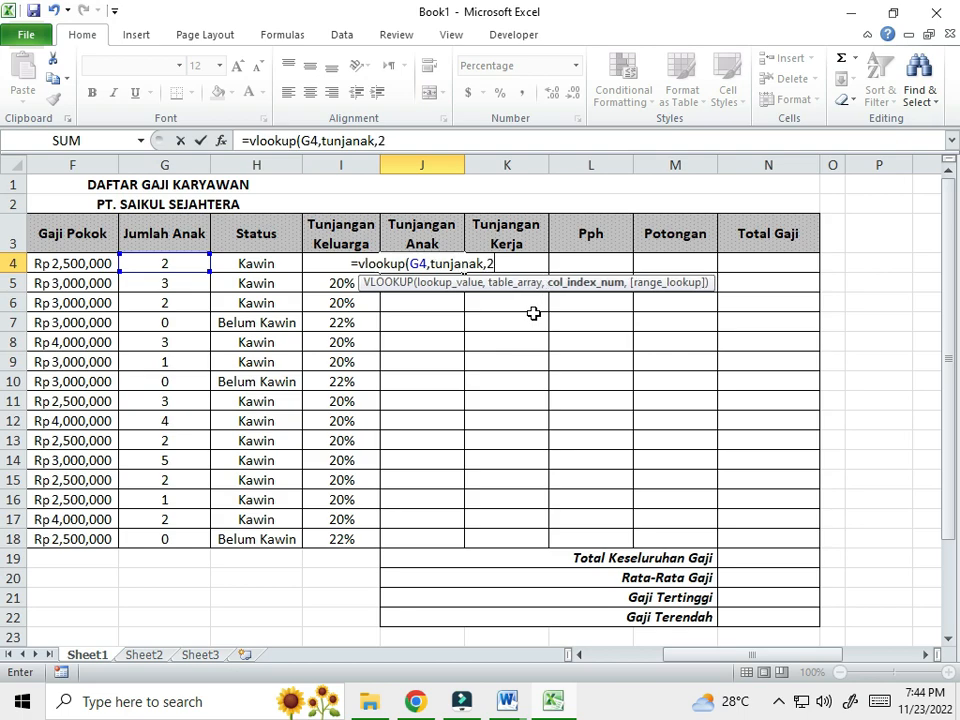
{"action": "type", "text": ",0)"}
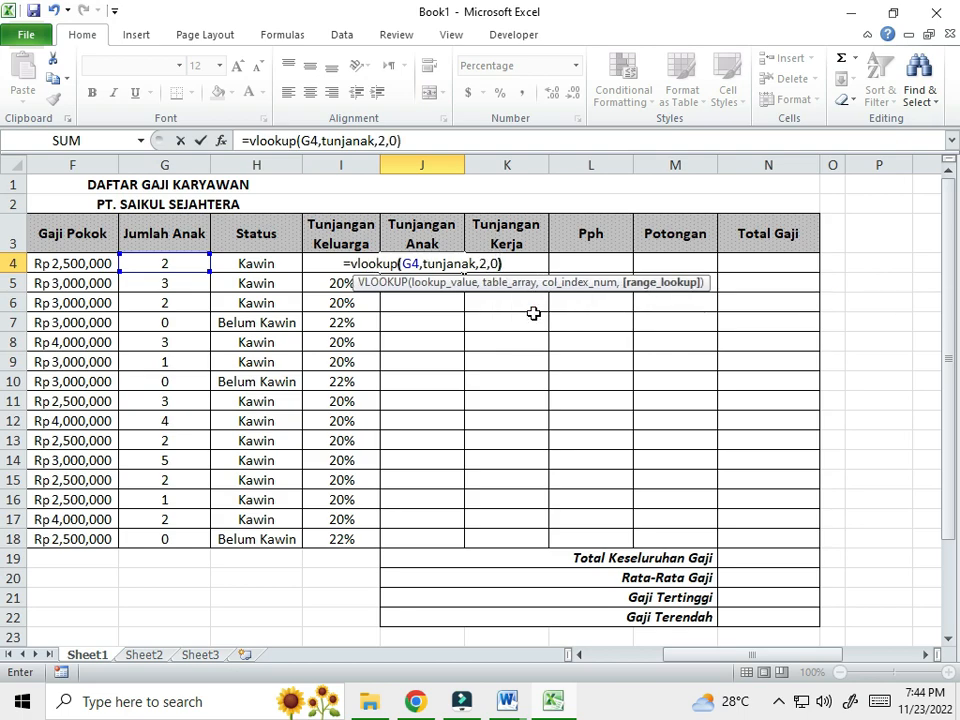
{"action": "key", "text": "Return"}
- Fill the J4 Tunjangan Anak formula down through J18
{"action": "left_click", "coordinate": [455, 264]}
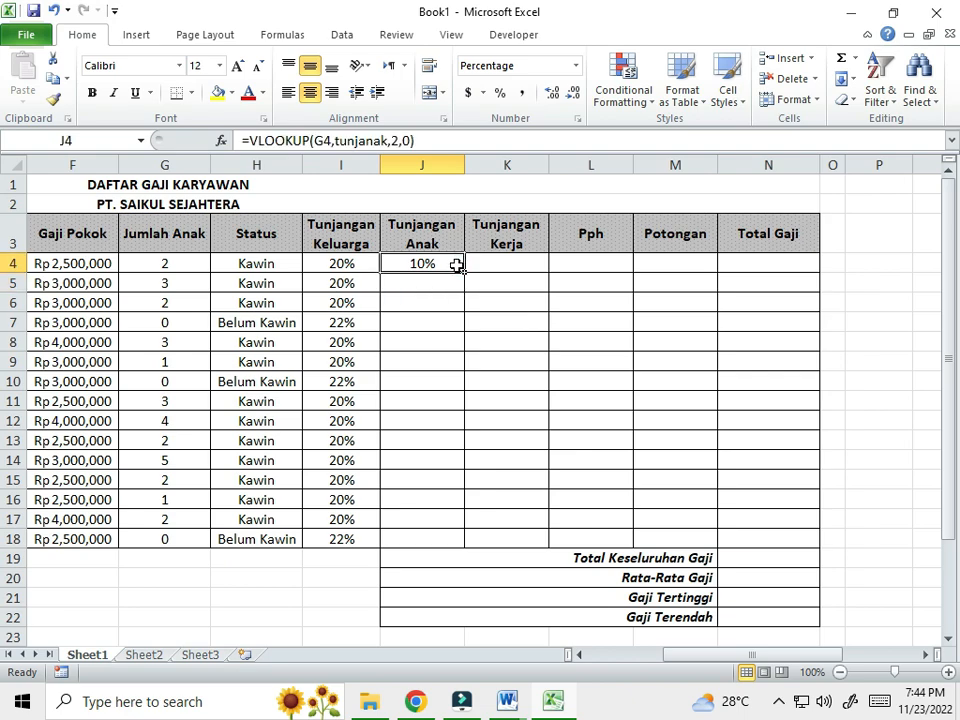
{"action": "left_click_drag", "start_coordinate": [463, 272], "coordinate": [458, 549]}
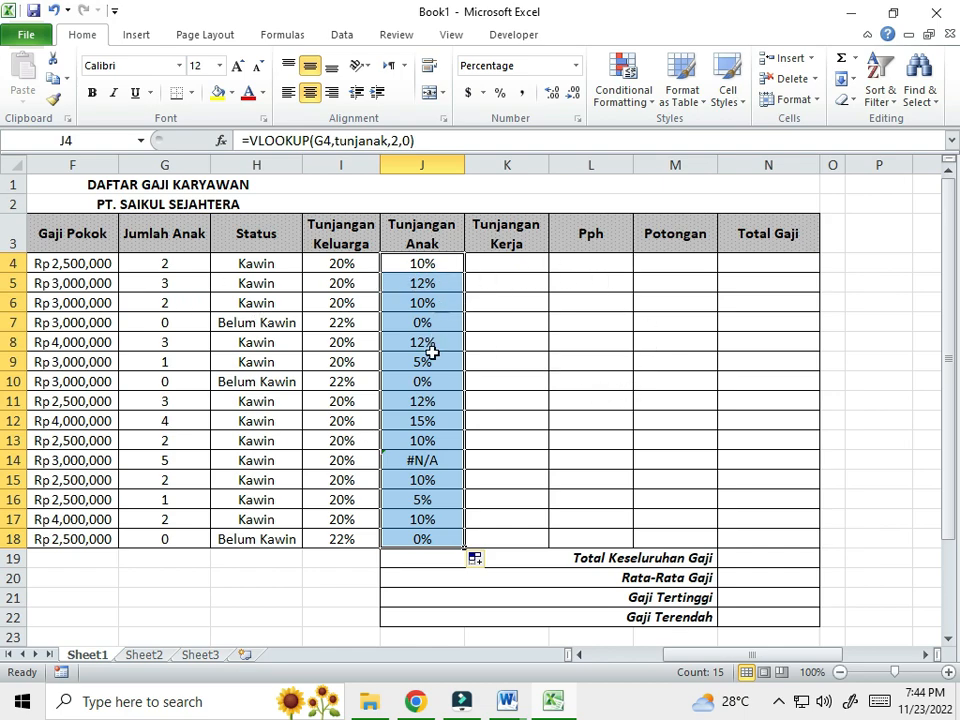
{"action": "left_click", "coordinate": [579, 67]}
{"action": "left_click", "coordinate": [737, 439]}
{"action": "left_click", "coordinate": [569, 480]}
- Check the #N/A row in Tunjangan Anak against the Sheet2 Tj. Anak table and set Jumlah Anak in G14 to 4
{"action": "left_click", "coordinate": [437, 461]}
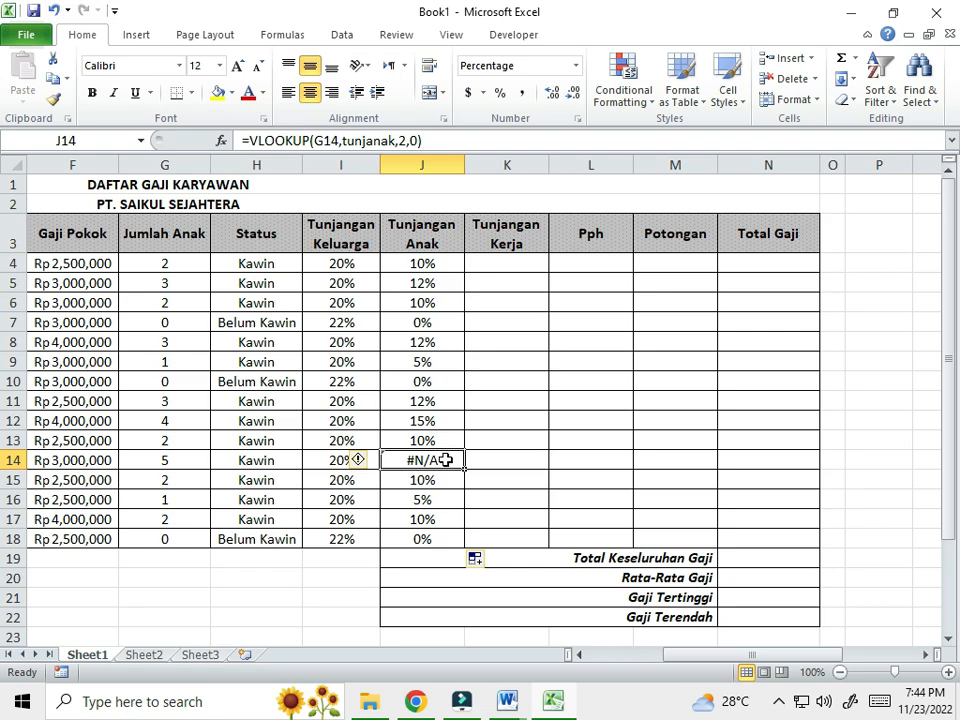
{"action": "left_click", "coordinate": [195, 465]}
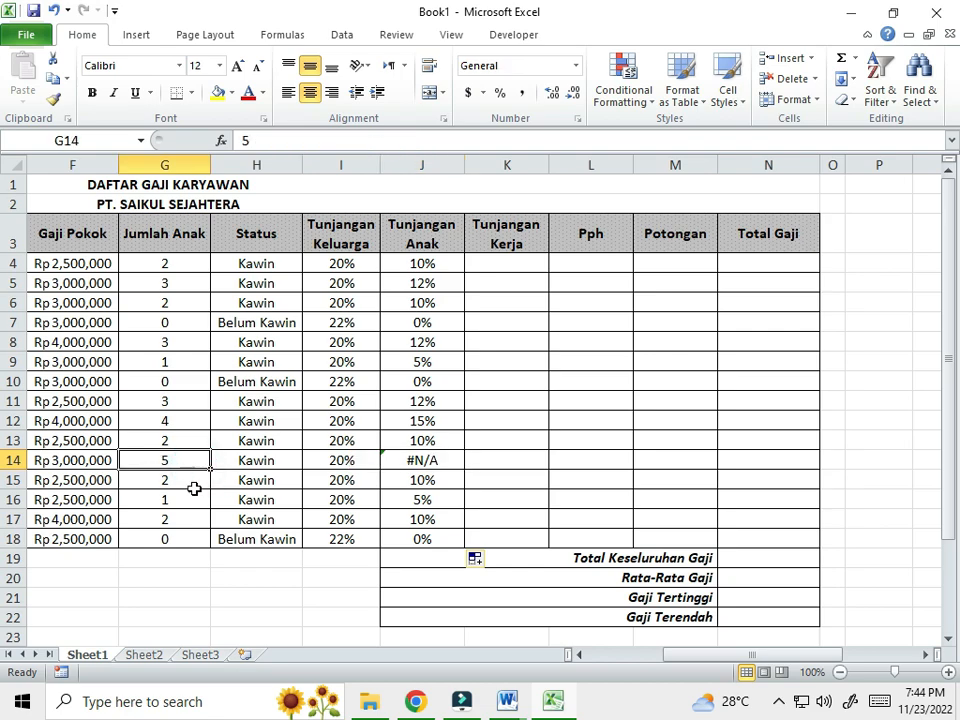
{"action": "left_click", "coordinate": [152, 658]}
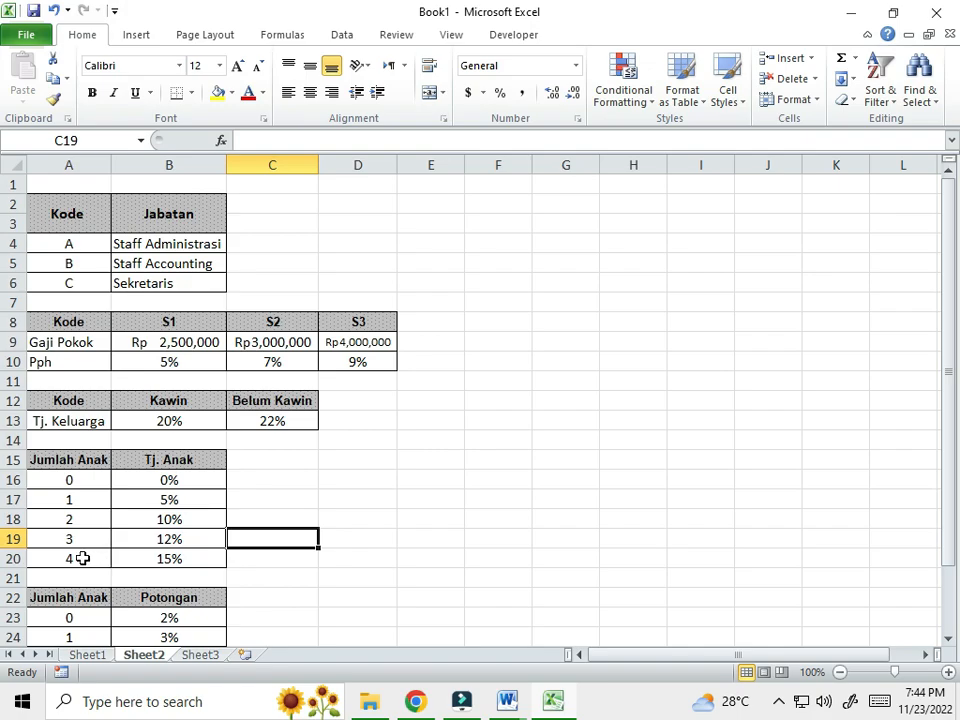
{"action": "left_click", "coordinate": [92, 637]}
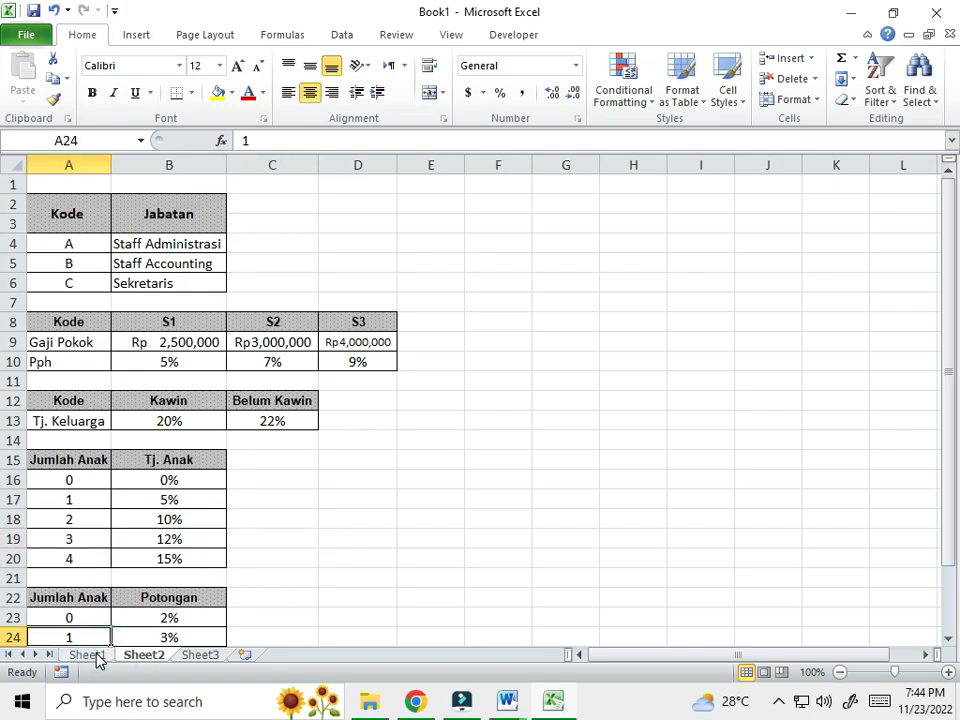
{"action": "left_click", "coordinate": [93, 652]}
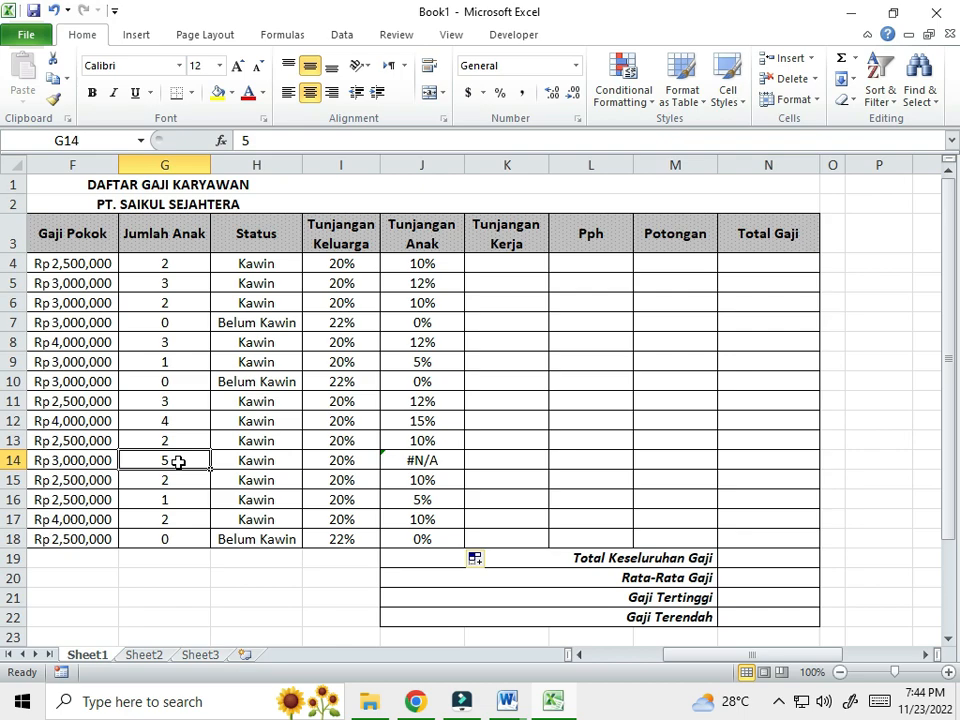
{"action": "type", "text": "4"}
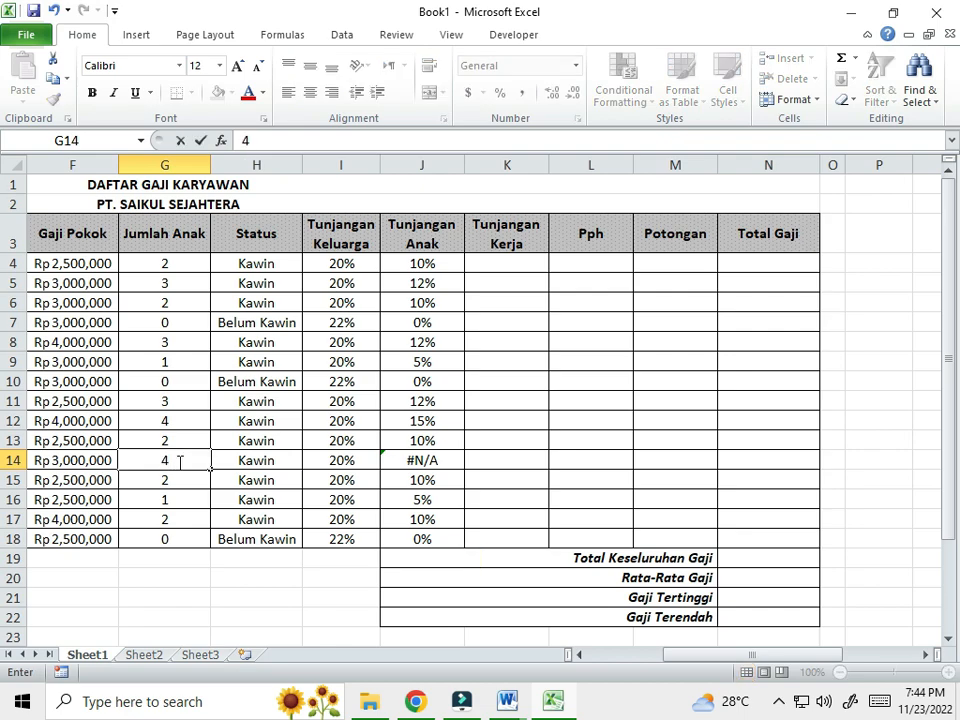
{"action": "key", "text": "Return"}
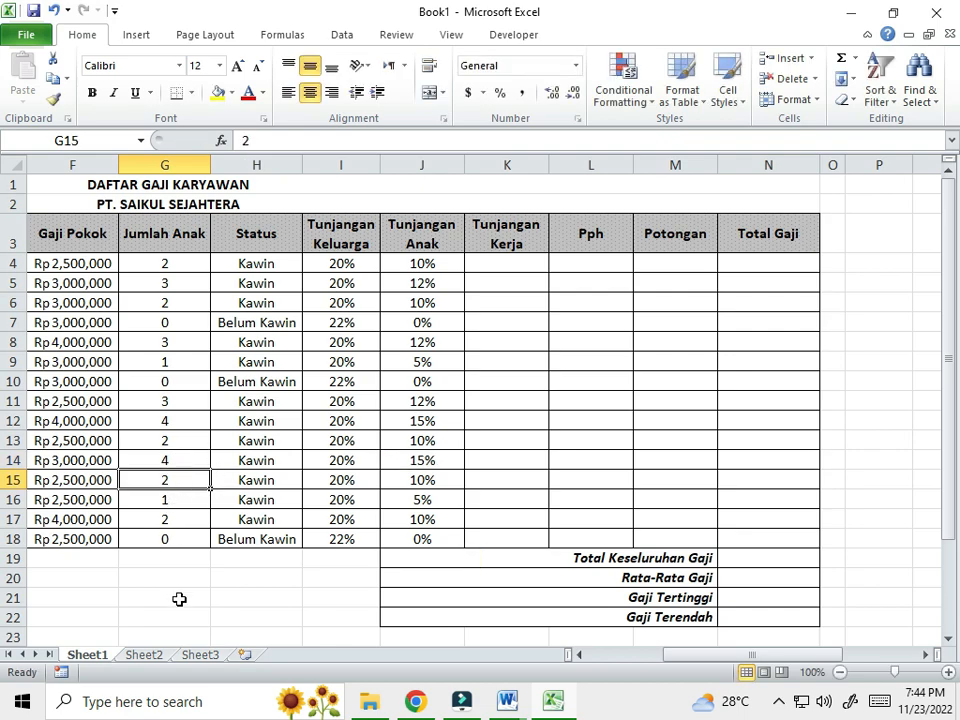
{"action": "left_click", "coordinate": [145, 655]}
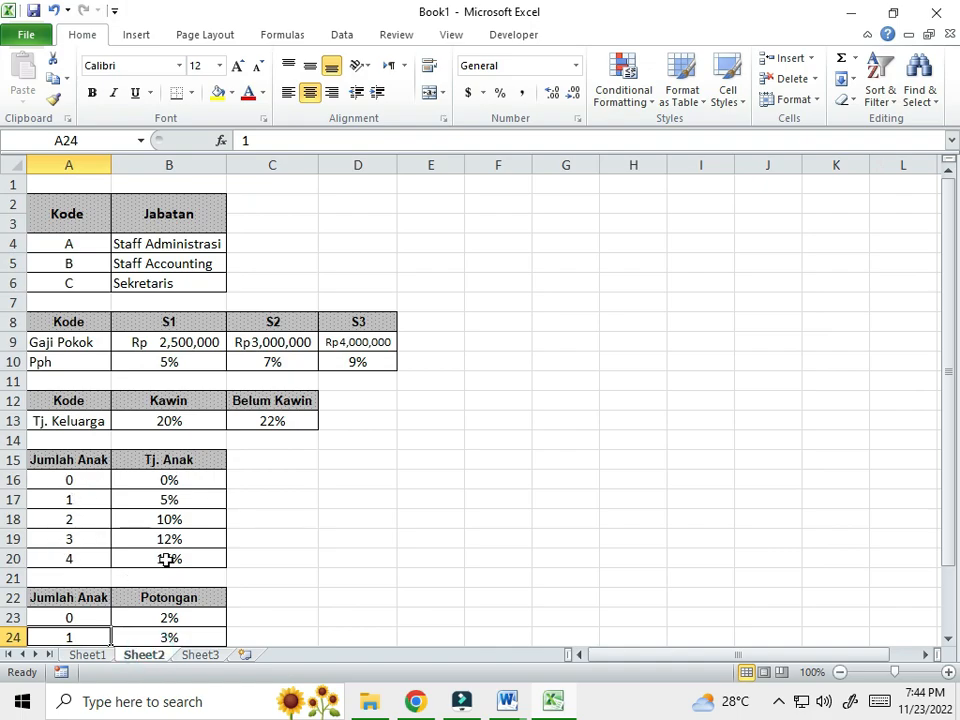
{"action": "left_click", "coordinate": [80, 655]}
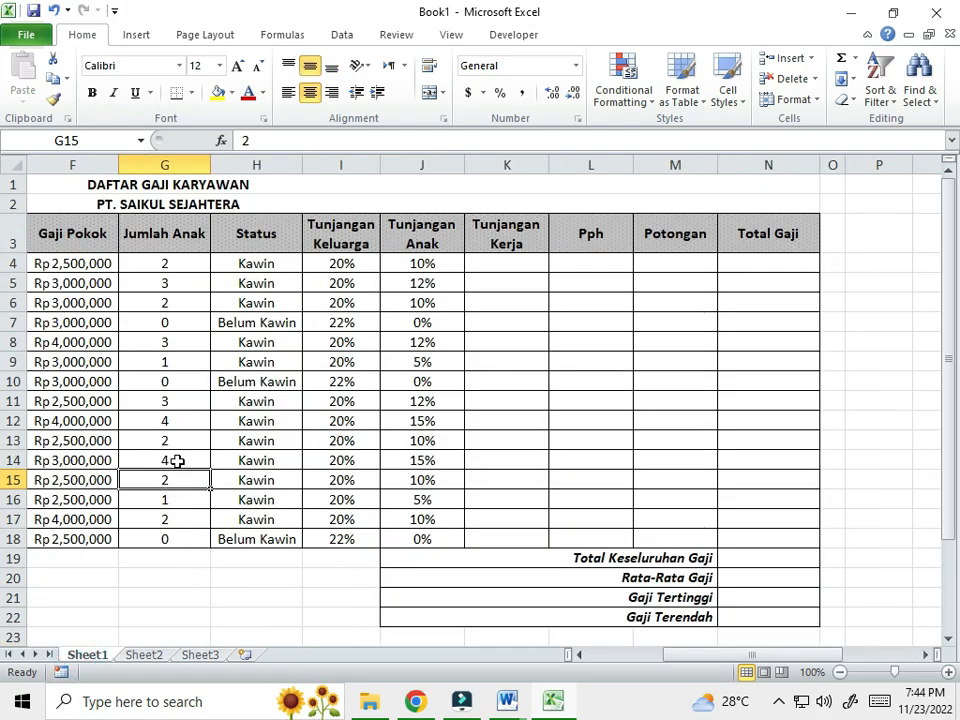
- Look through the Sheet2 tables and the Sheet1 Ketentuan notes for a rule covering the Tunjangan Kerja column
{"action": "left_click", "coordinate": [508, 265]}
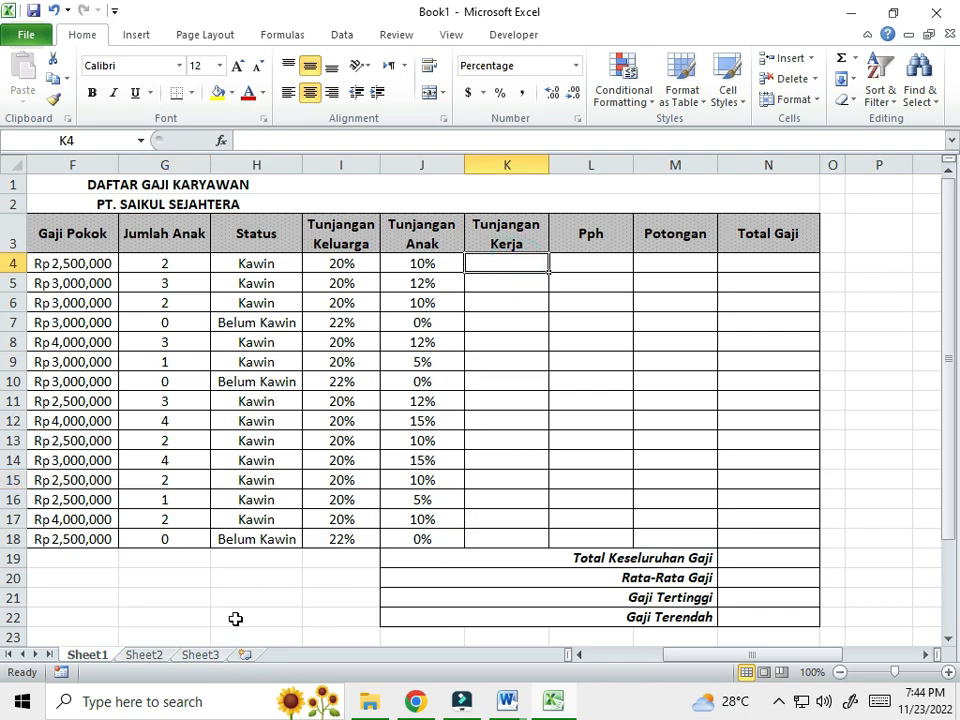
{"action": "left_click", "coordinate": [143, 655]}
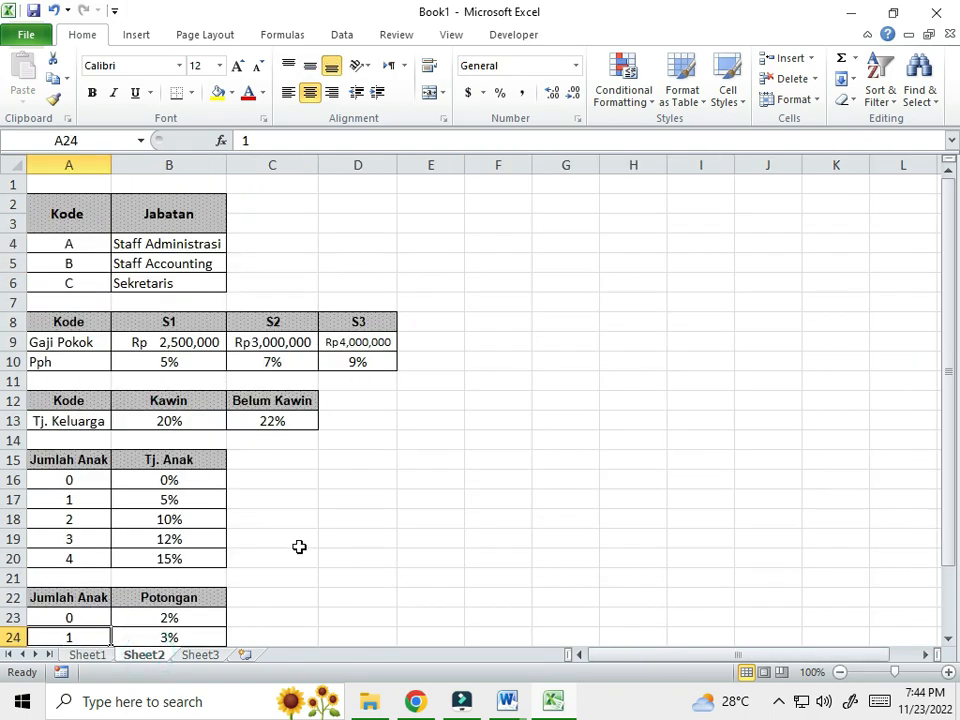
{"action": "scroll", "coordinate": [299, 547], "scroll_direction": "down", "scroll_amount": 1}
{"action": "left_click", "coordinate": [87, 655]}
{"action": "scroll", "coordinate": [259, 568], "scroll_direction": "down", "scroll_amount": 3}
{"action": "left_click_drag", "start_coordinate": [722, 655], "coordinate": [605, 672]}
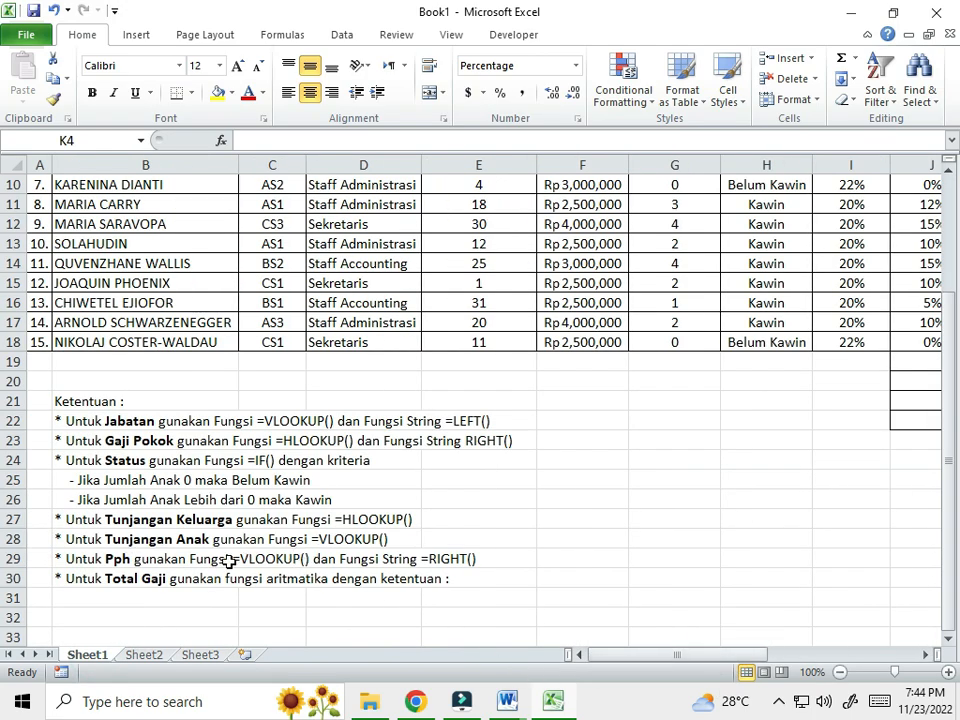
{"action": "scroll", "coordinate": [398, 531], "scroll_direction": "up", "scroll_amount": 3}
{"action": "left_click_drag", "start_coordinate": [677, 657], "coordinate": [745, 660]}
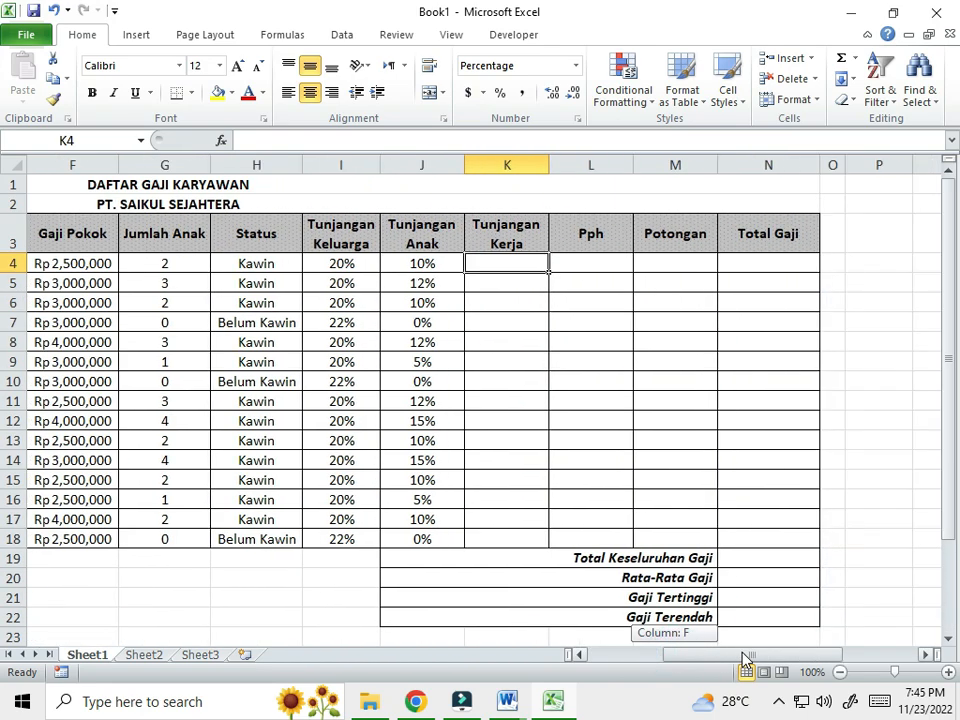
{"action": "left_click", "coordinate": [140, 655]}
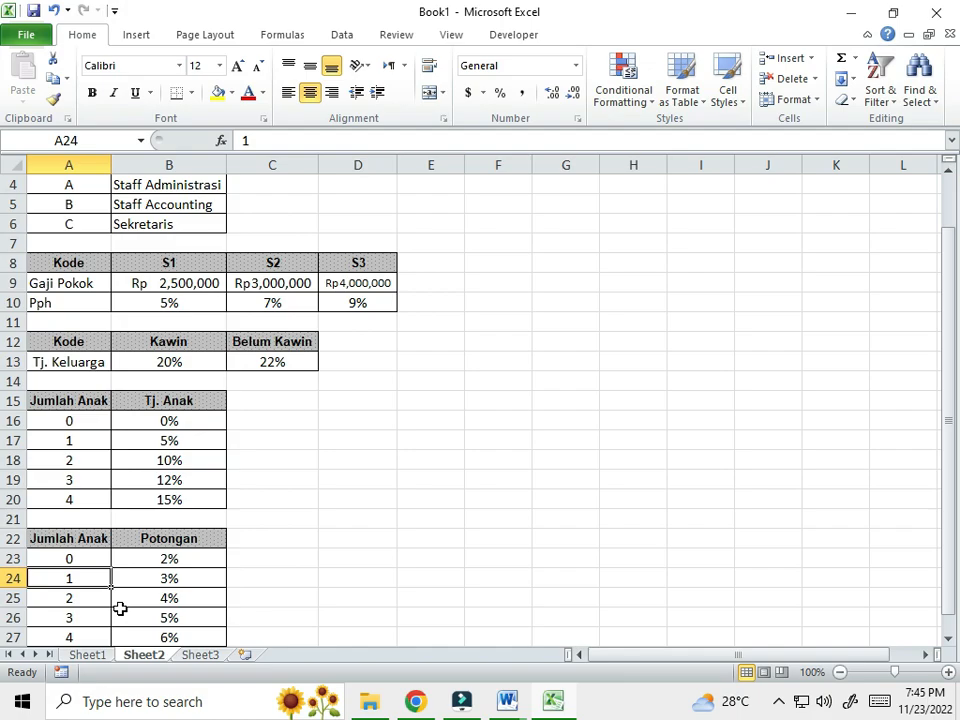
{"action": "scroll", "coordinate": [185, 560], "scroll_direction": "down", "scroll_amount": 1}
{"action": "scroll", "coordinate": [181, 574], "scroll_direction": "up", "scroll_amount": 3}
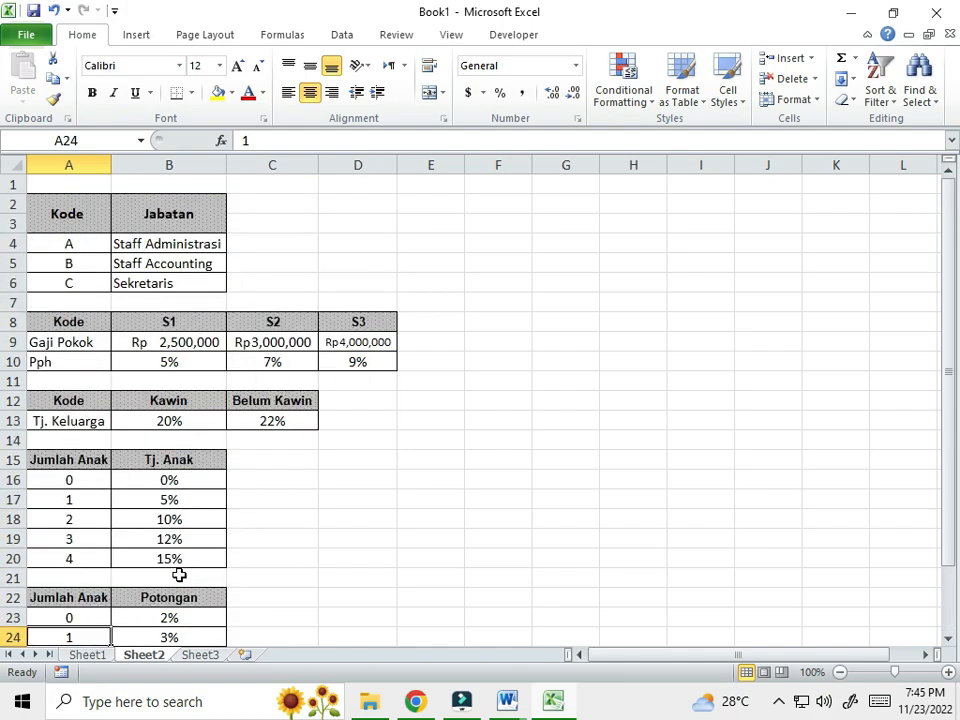
- Compare the Sheet2 Tj. Keluarga table with the filled Tunjangan Keluarga and empty Tunjangan Kerja columns on Sheet1
{"action": "left_click", "coordinate": [84, 422]}
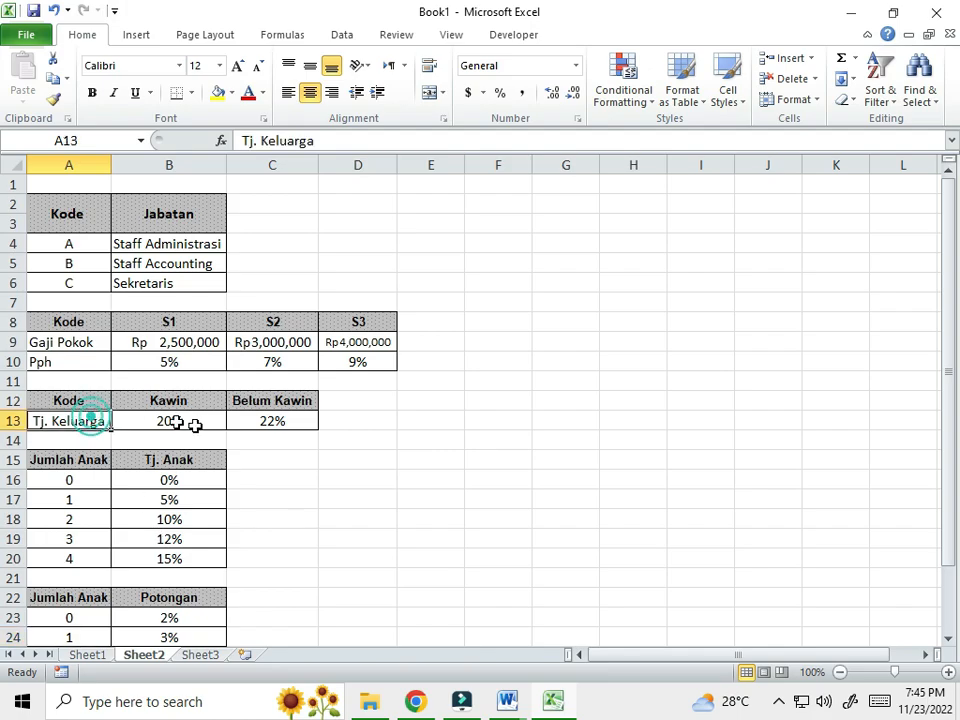
{"action": "left_click", "coordinate": [89, 655]}
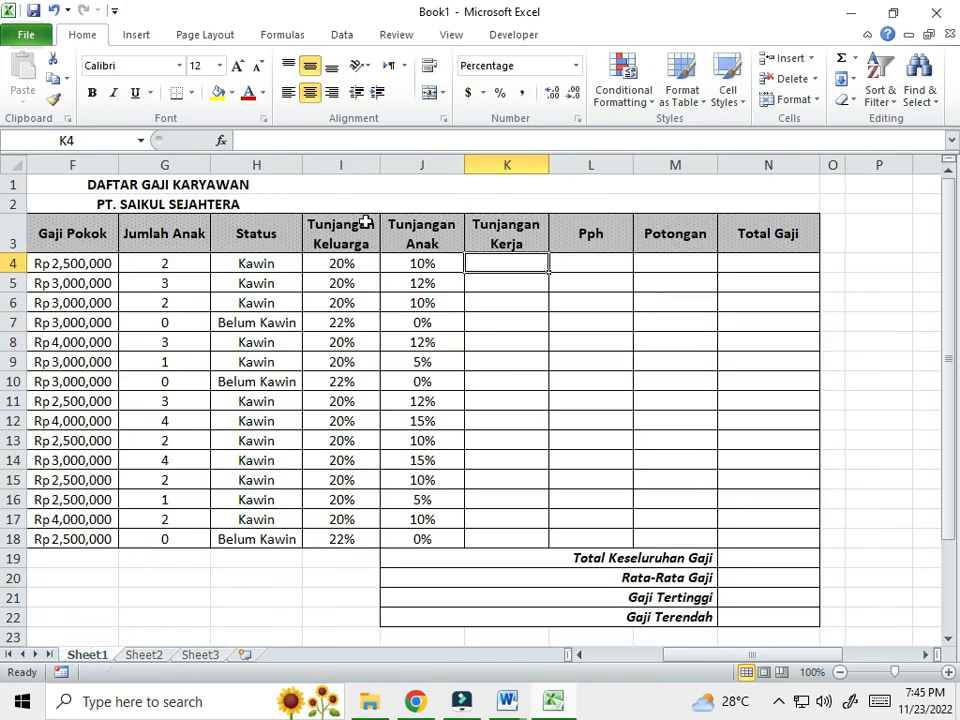
{"action": "left_click_drag", "start_coordinate": [350, 265], "coordinate": [373, 538]}
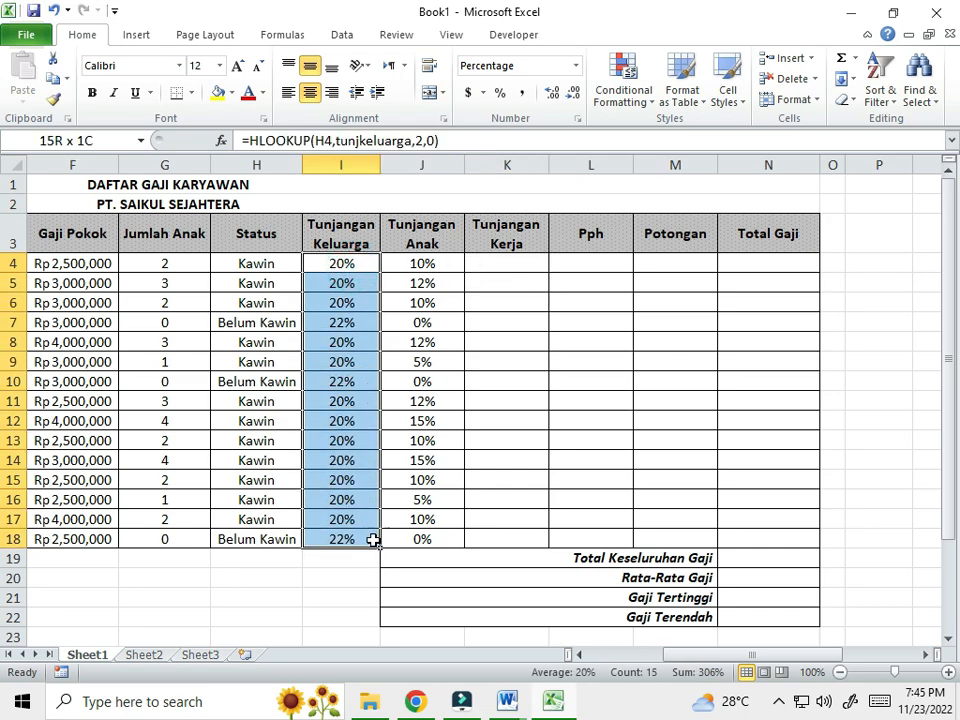
{"action": "left_click_drag", "start_coordinate": [506, 260], "coordinate": [505, 519]}
{"action": "left_click", "coordinate": [341, 233]}
{"action": "left_click", "coordinate": [350, 360]}
{"action": "left_click", "coordinate": [497, 262]}
{"action": "left_click", "coordinate": [330, 263]}
{"action": "left_click", "coordinate": [340, 223]}
- Delete the whole Tunjangan Kerja column K from the salary list on Sheet1
{"action": "left_click", "coordinate": [499, 229]}
{"action": "right_click", "coordinate": [497, 165]}
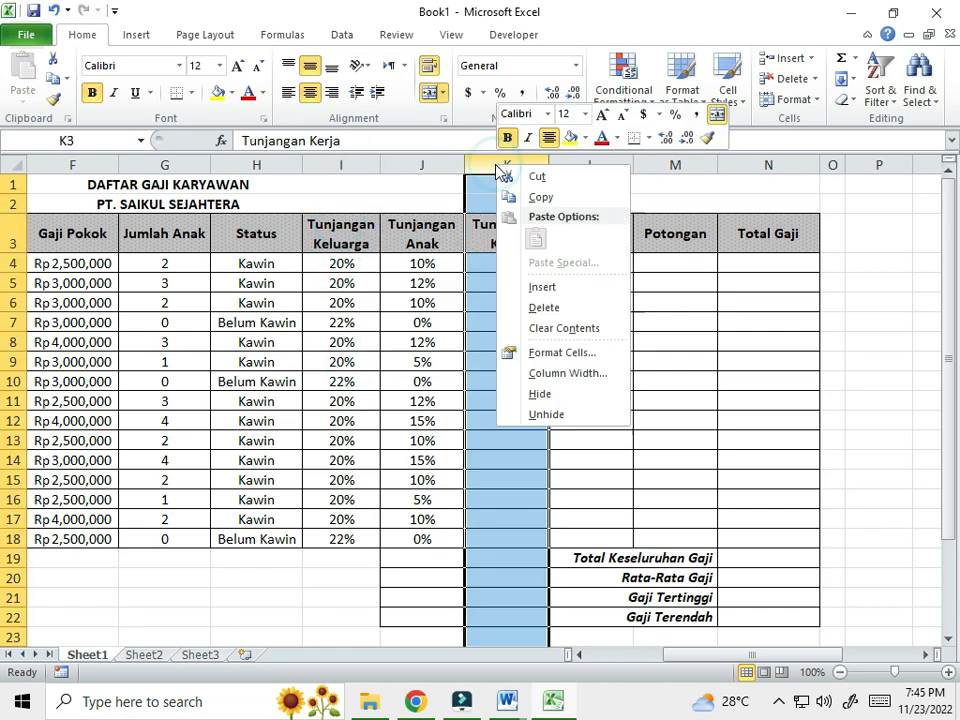
{"action": "left_click", "coordinate": [545, 308]}
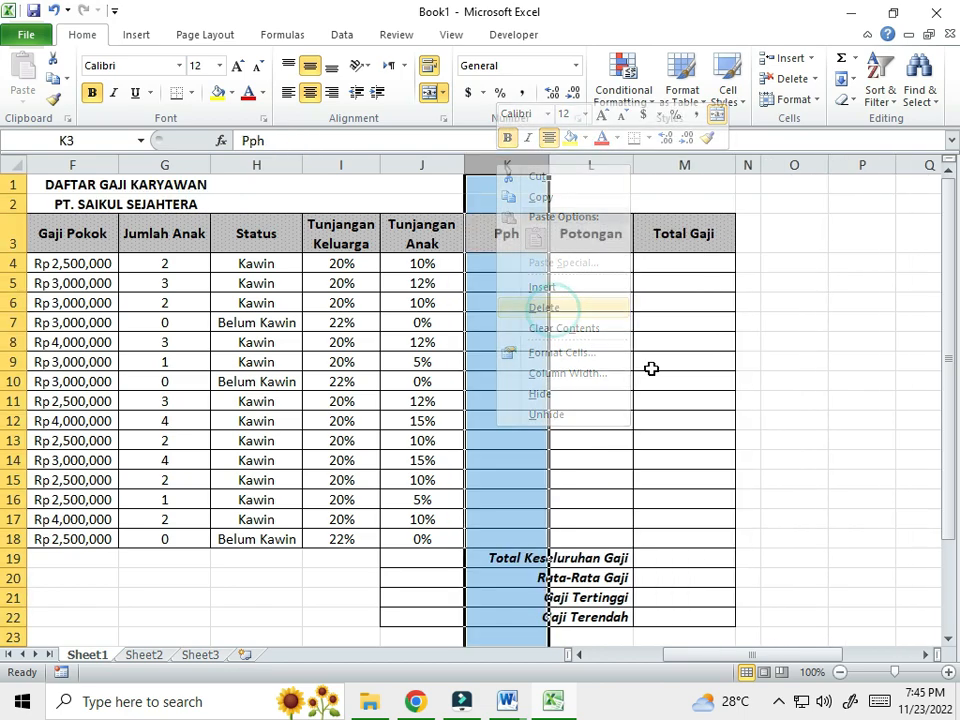
{"action": "left_click", "coordinate": [651, 368]}
{"action": "left_click", "coordinate": [411, 242]}
{"action": "left_click", "coordinate": [354, 243]}
{"action": "left_click", "coordinate": [362, 300]}
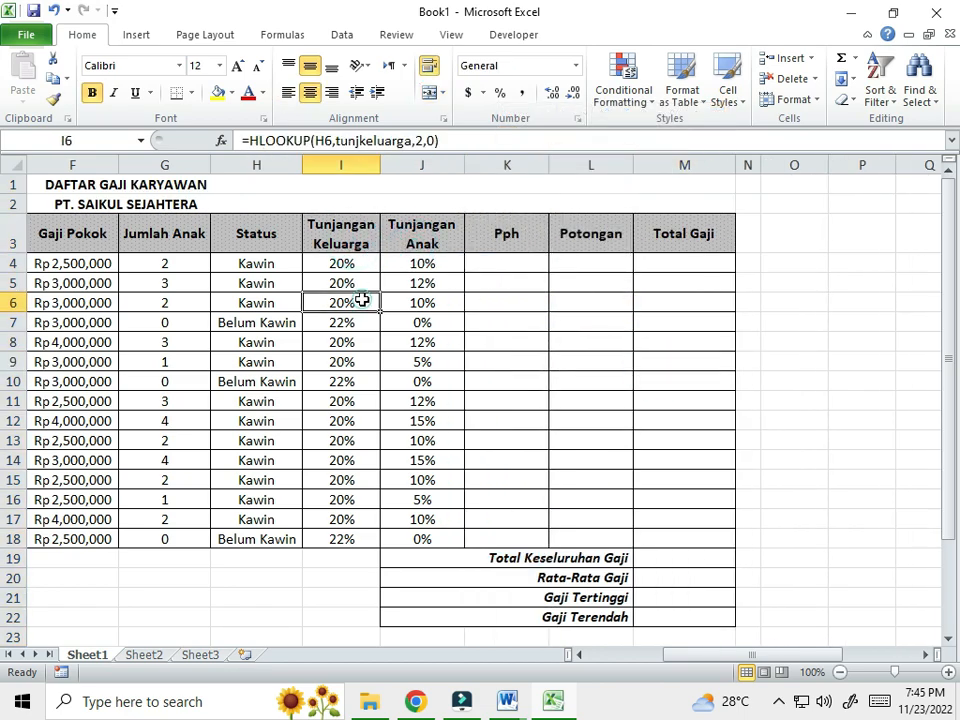
- Read the Ketentuan rule for Pph on Sheet1 and examine the Pph rates for codes S1 to S3 on Sheet2
{"action": "left_click", "coordinate": [140, 655]}
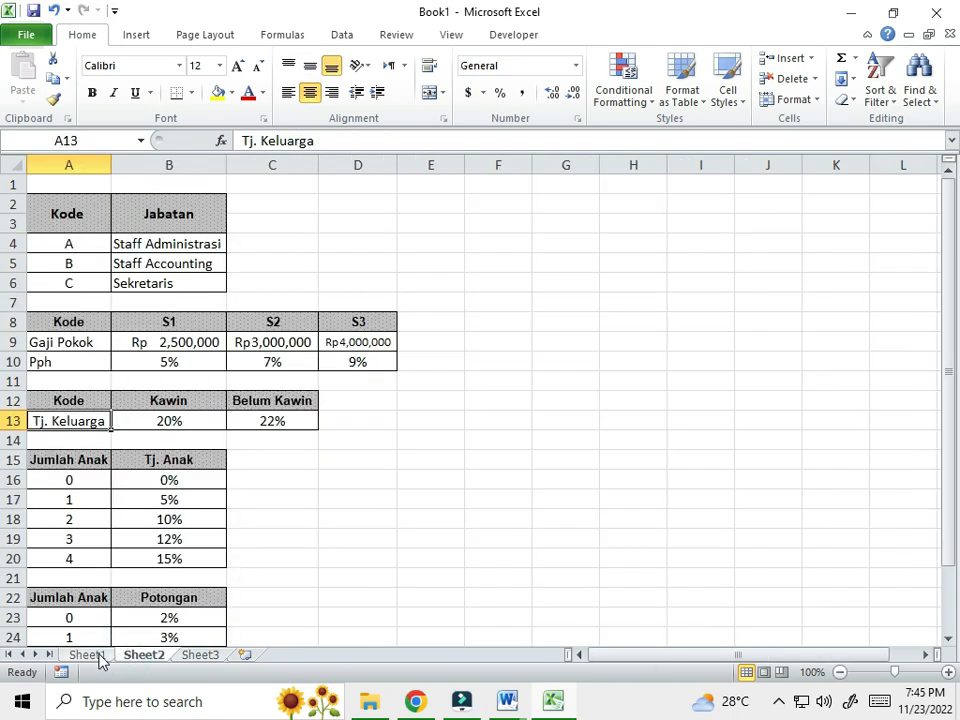
{"action": "left_click", "coordinate": [90, 655]}
{"action": "left_click", "coordinate": [514, 262]}
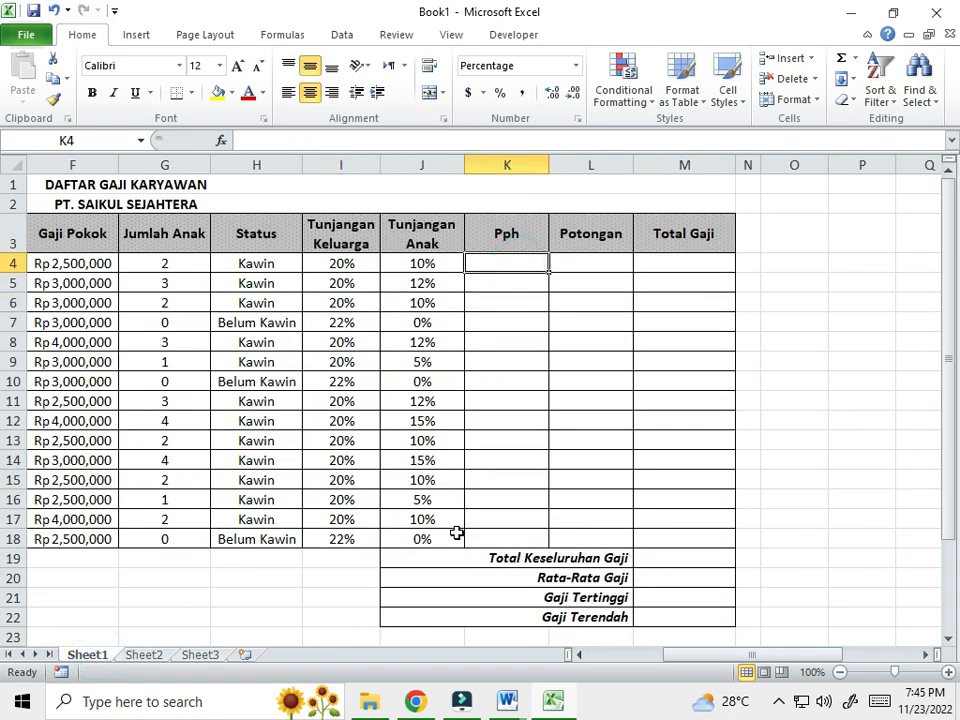
{"action": "left_click_drag", "start_coordinate": [718, 656], "coordinate": [605, 672]}
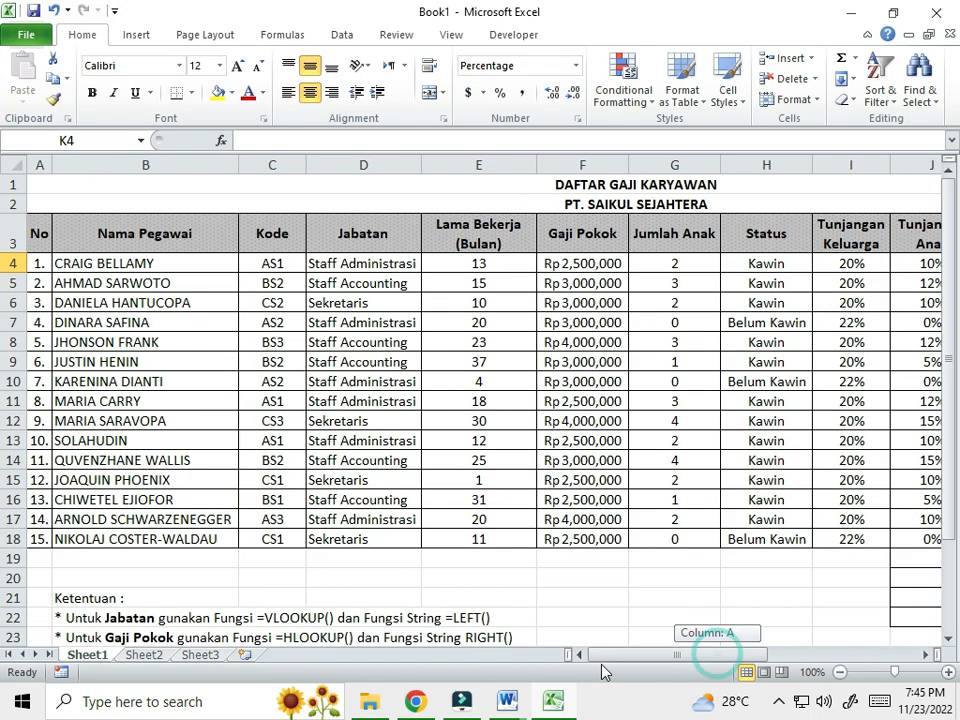
{"action": "scroll", "coordinate": [255, 484], "scroll_direction": "down", "scroll_amount": 3}
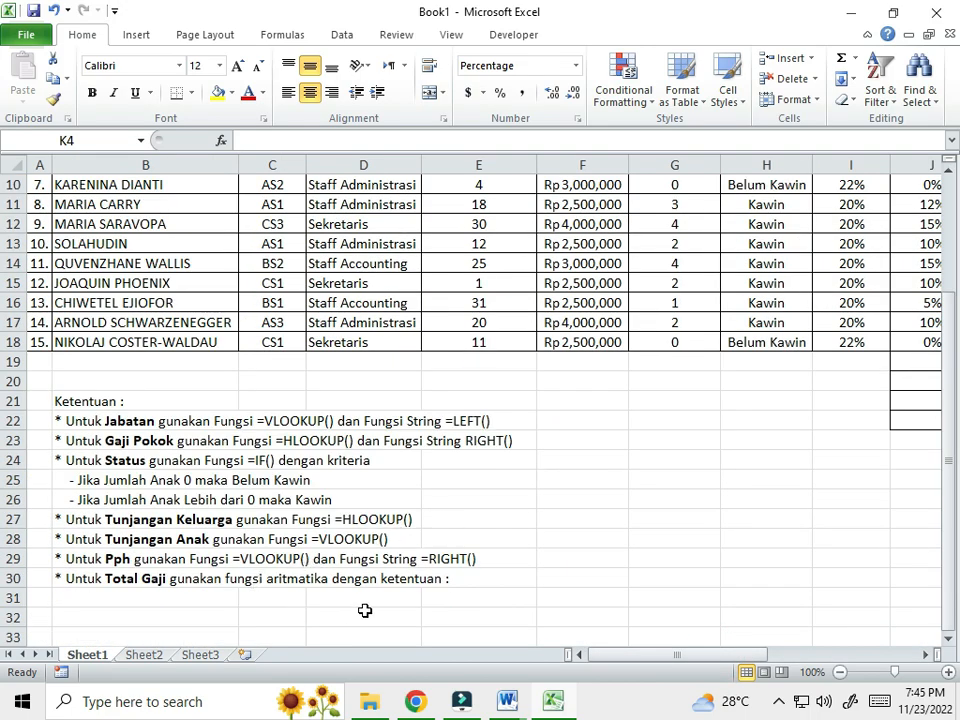
{"action": "scroll", "coordinate": [494, 595], "scroll_direction": "up", "scroll_amount": 3}
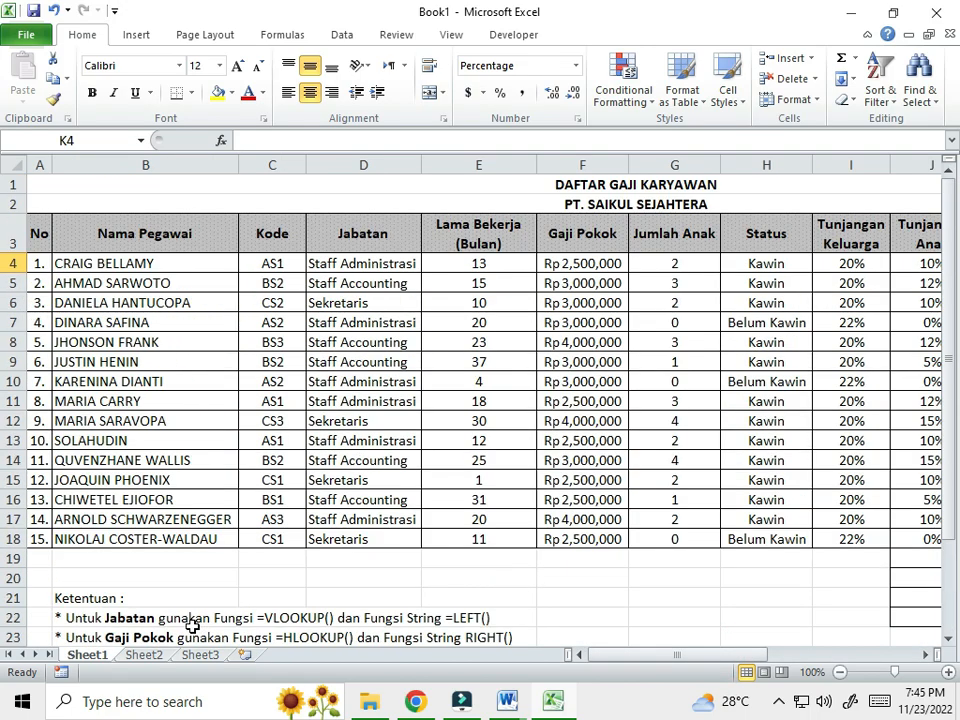
{"action": "left_click", "coordinate": [143, 655]}
{"action": "left_click", "coordinate": [40, 342]}
{"action": "left_click", "coordinate": [60, 362]}
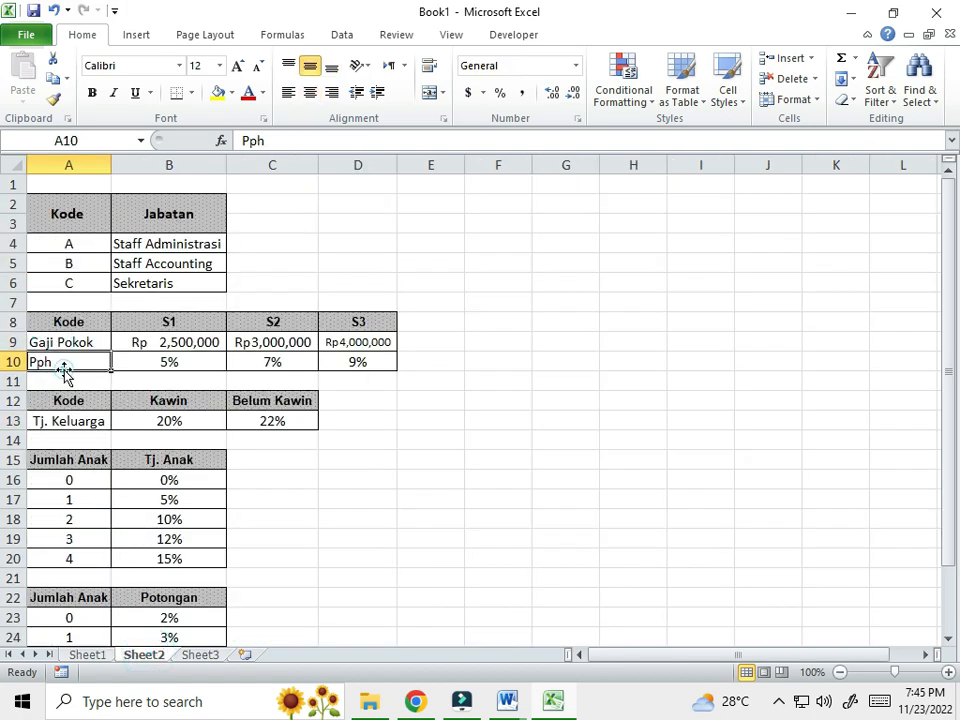
{"action": "left_click", "coordinate": [150, 323]}
{"action": "left_click", "coordinate": [255, 322]}
{"action": "left_click", "coordinate": [366, 321]}
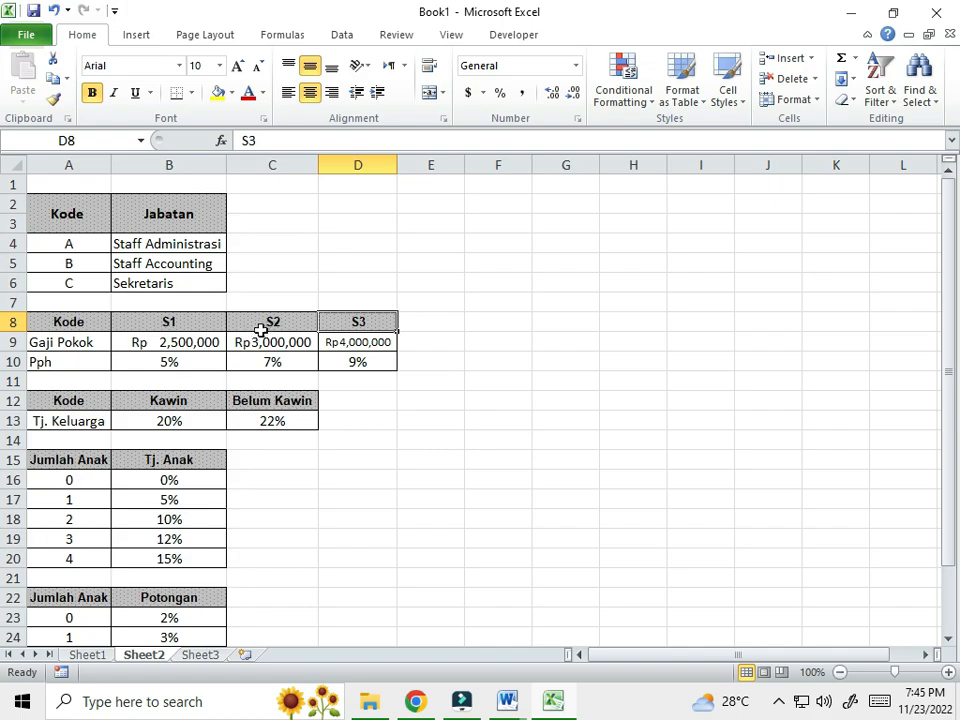
{"action": "left_click", "coordinate": [271, 362]}
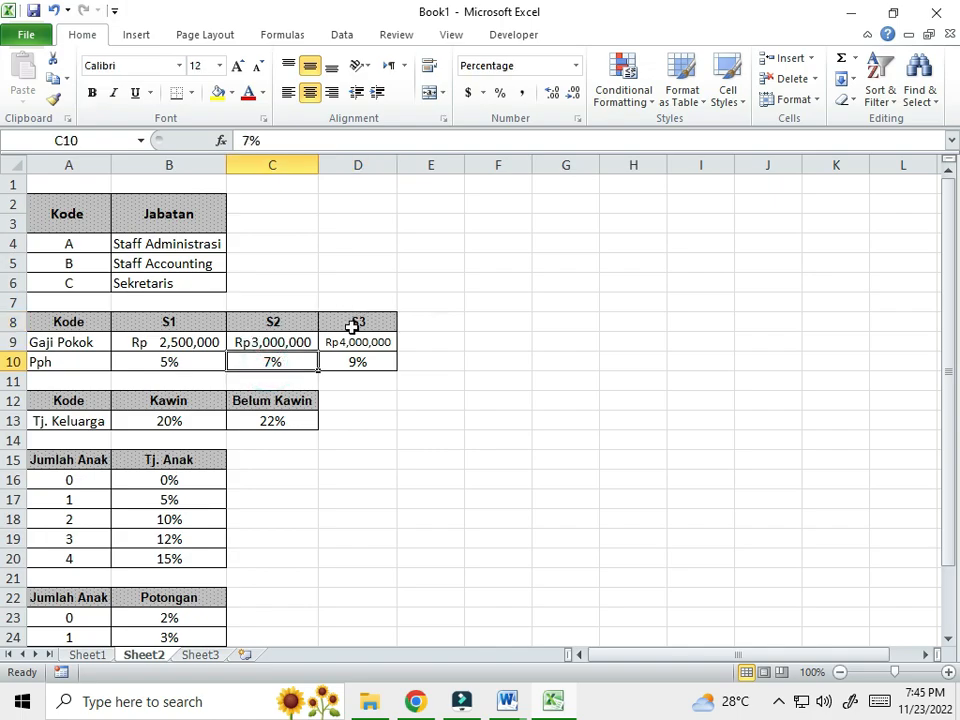
{"action": "left_click", "coordinate": [354, 363]}
{"action": "left_click_drag", "start_coordinate": [176, 319], "coordinate": [349, 320]}
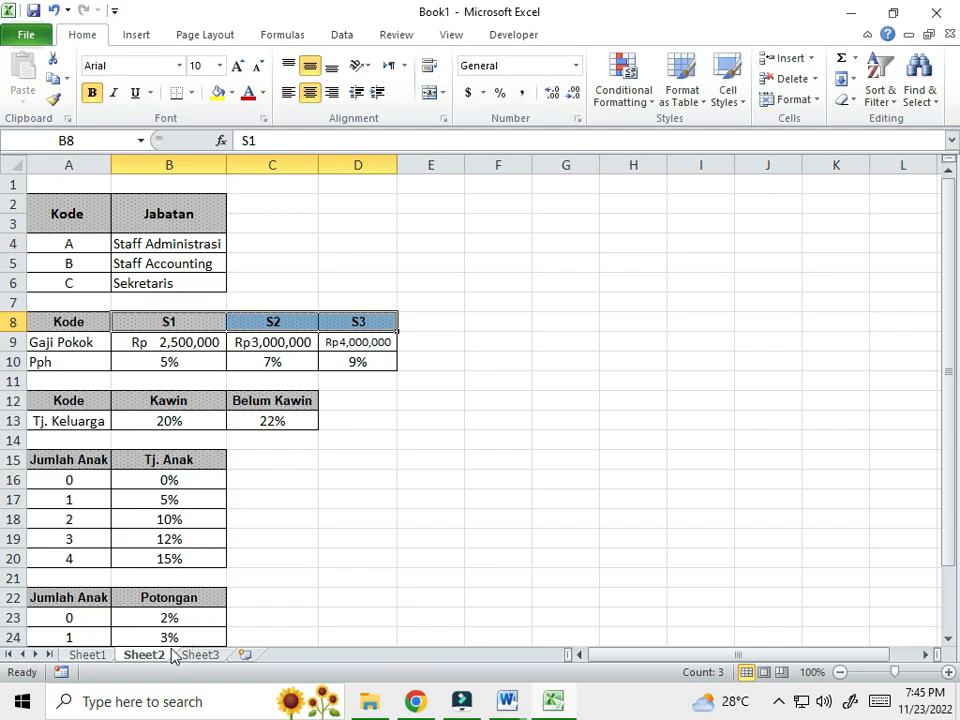
- Review the Kode column and the F4 Gaji Pokok formula on Sheet1 against the Gaji Pokok and Pph rows on Sheet2
{"action": "left_click", "coordinate": [83, 655]}
{"action": "mouse_move", "coordinate": [692, 662]}
{"action": "left_mouse_down"}
{"action": "mouse_move", "coordinate": [703, 660]}
{"action": "mouse_move", "coordinate": [688, 660]}
{"action": "left_mouse_up"}
{"action": "left_click", "coordinate": [261, 262]}
{"action": "left_click_drag", "start_coordinate": [261, 262], "coordinate": [260, 536]}
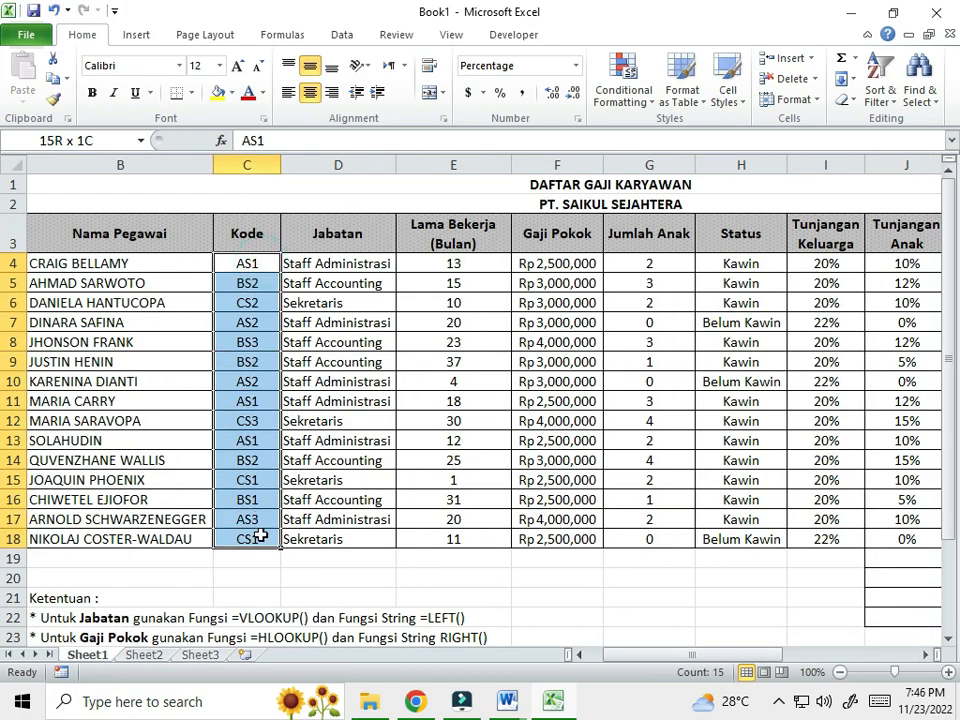
{"action": "left_click", "coordinate": [584, 265]}
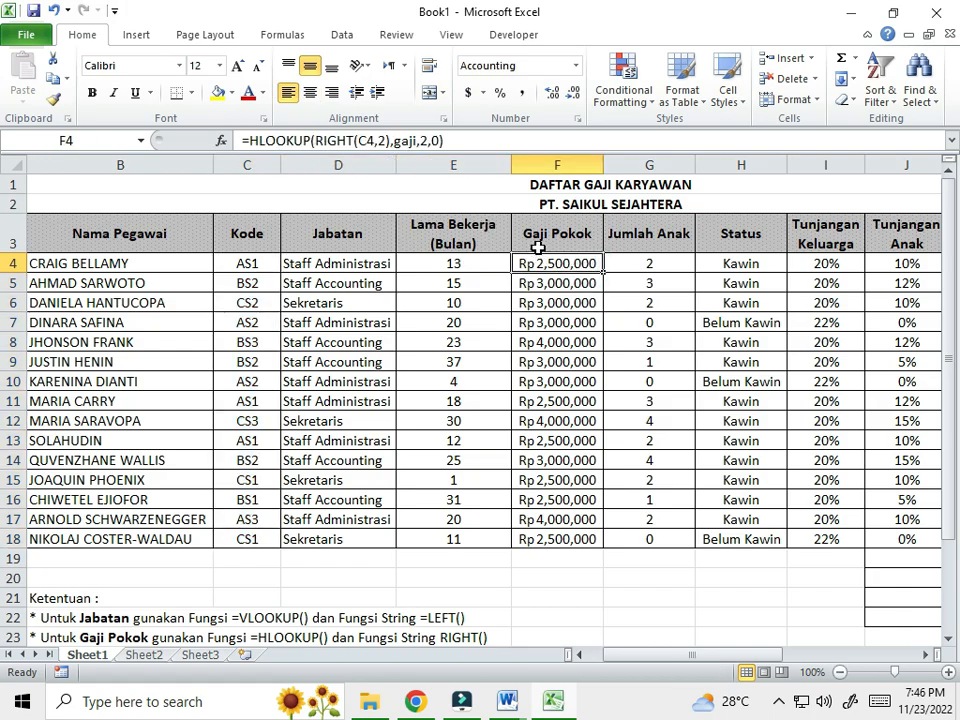
{"action": "left_click", "coordinate": [243, 261]}
{"action": "left_click_drag", "start_coordinate": [632, 662], "coordinate": [672, 668]}
{"action": "left_click", "coordinate": [313, 268]}
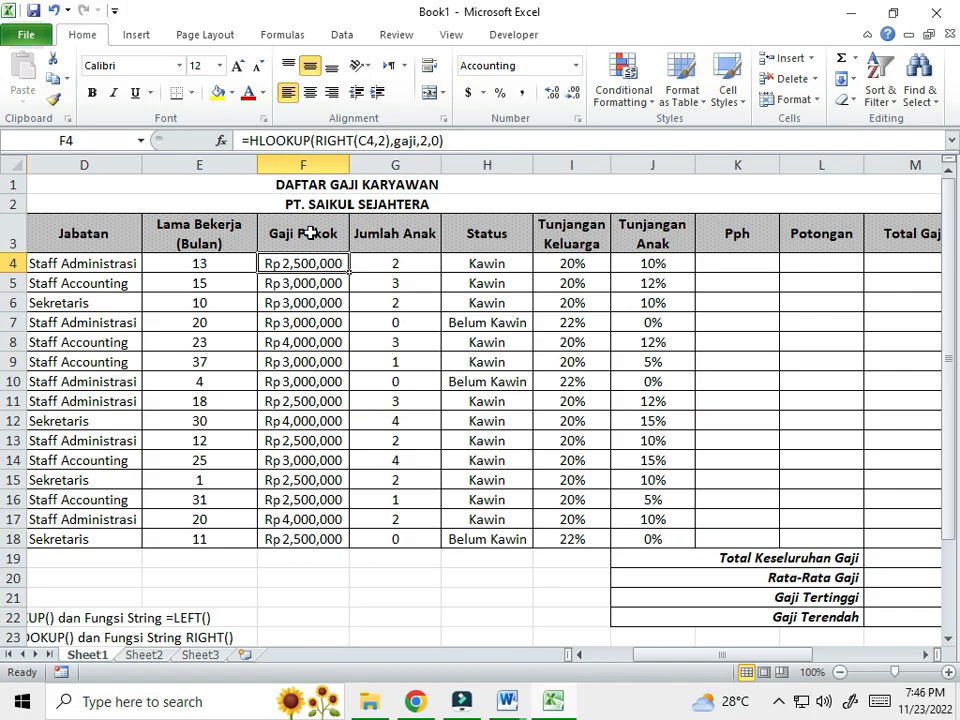
{"action": "left_click", "coordinate": [145, 656]}
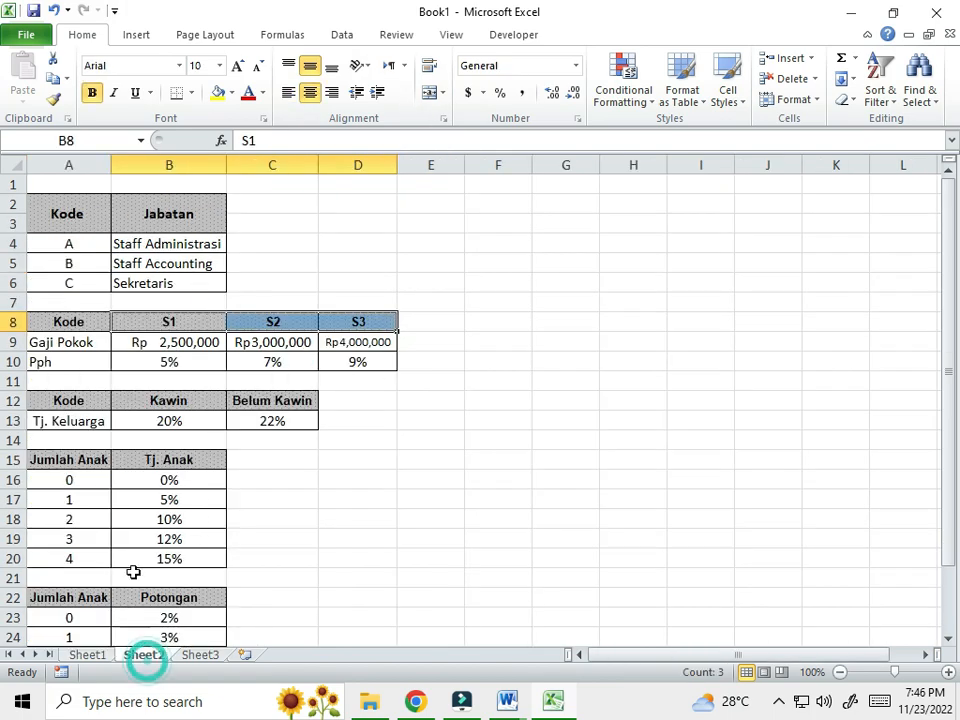
{"action": "left_click", "coordinate": [12, 342]}
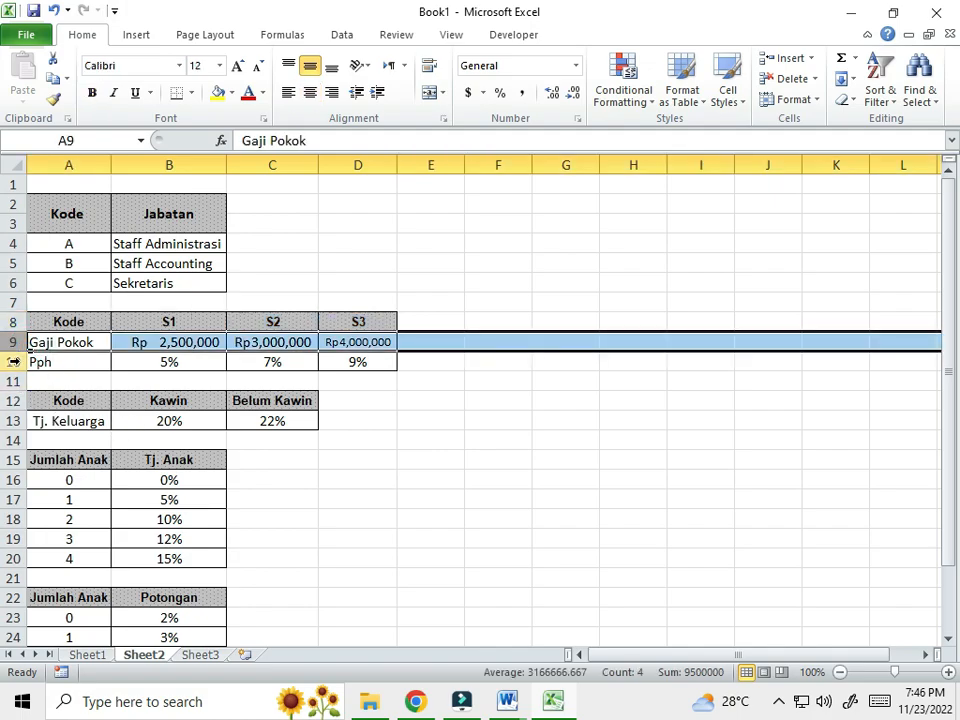
{"action": "left_click", "coordinate": [14, 362]}
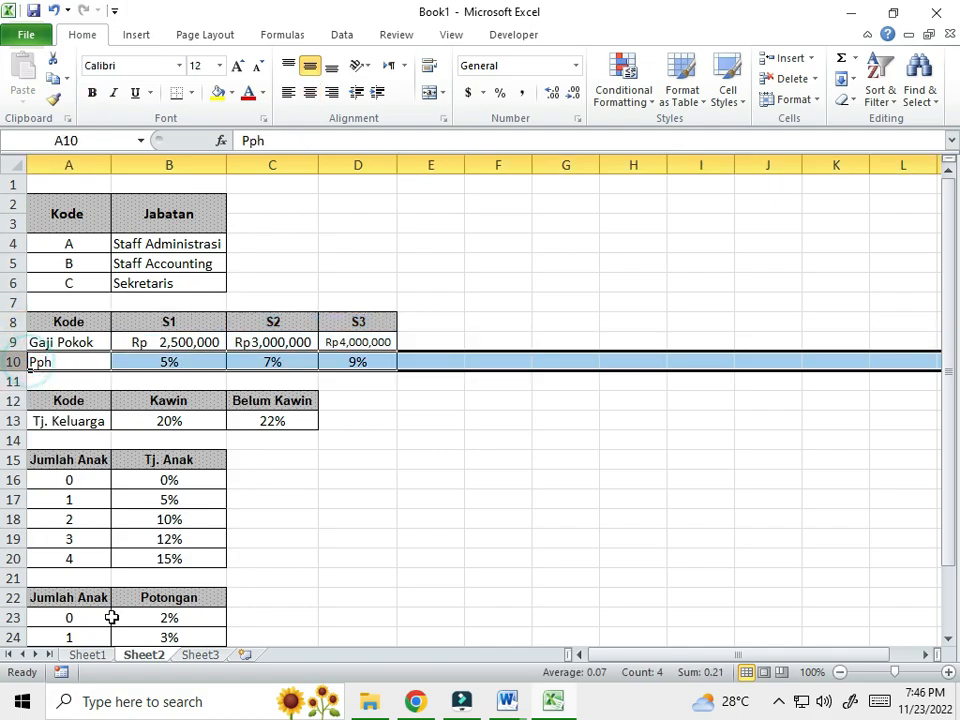
- Copy the F4 Gaji Pokok formula into Pph cell K4 on Sheet1, changing it to =HLOOKUP(RIGHT(C4,2),gaji,3,0)
{"action": "left_click", "coordinate": [87, 655]}
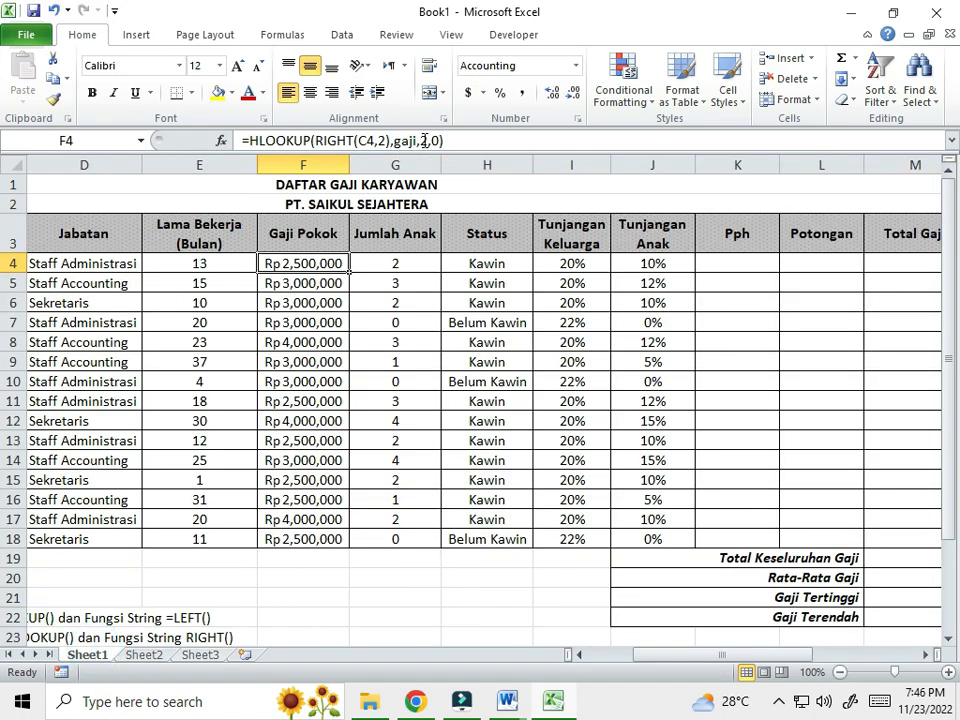
{"action": "left_click_drag", "start_coordinate": [456, 141], "coordinate": [235, 141]}
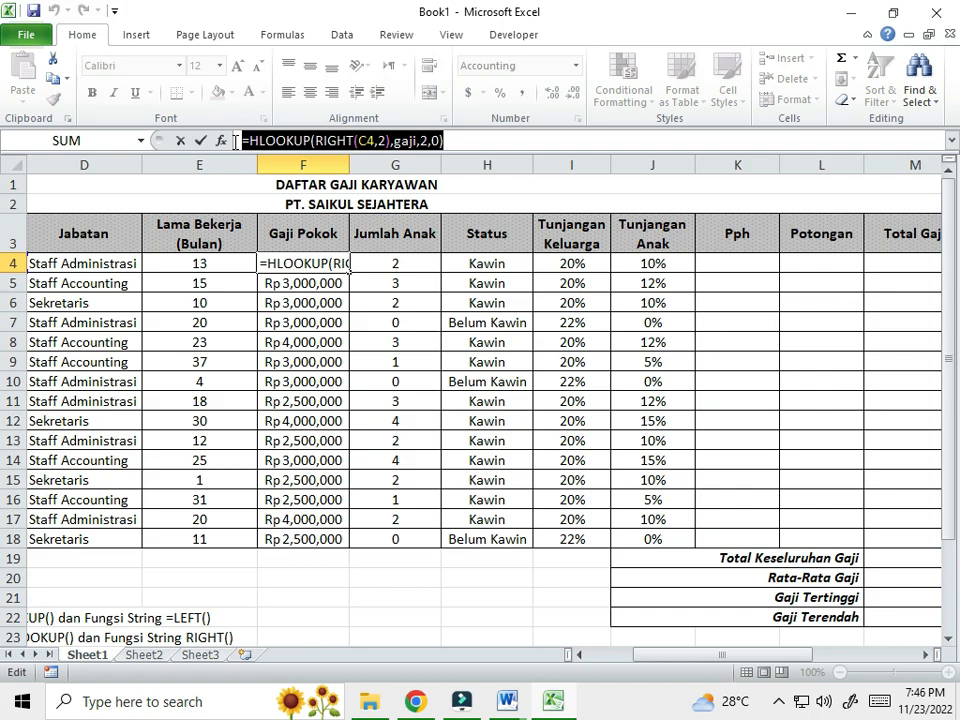
{"action": "key", "text": "ctrl+c"}
{"action": "key", "text": "Return"}
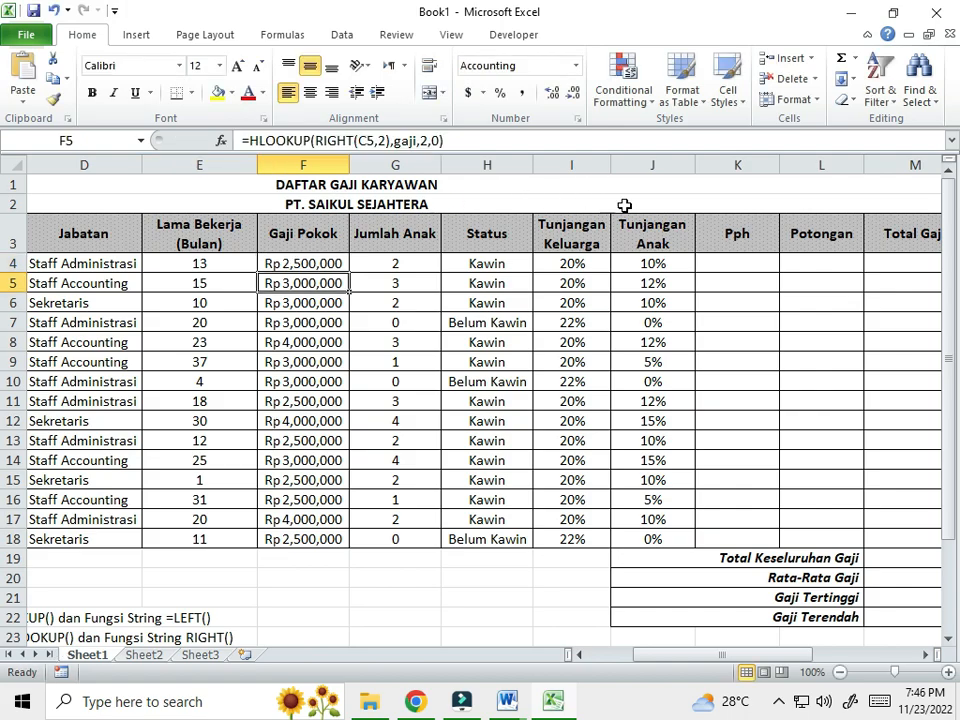
{"action": "left_click", "coordinate": [735, 262]}
{"action": "left_click", "coordinate": [392, 141]}
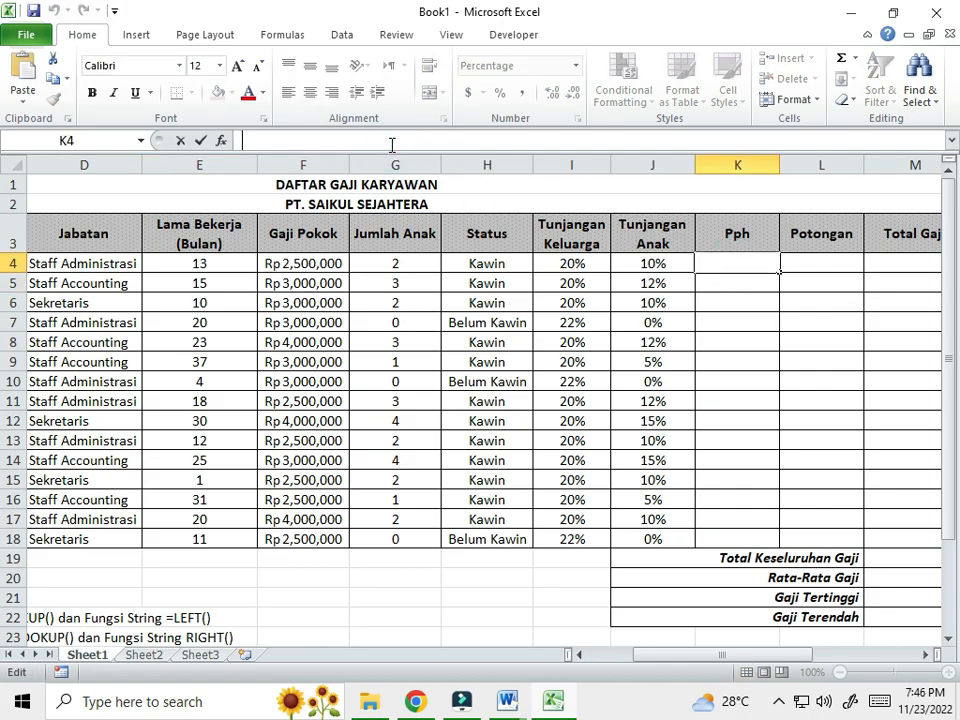
{"action": "key", "text": "ctrl+v"}
{"action": "double_click", "coordinate": [424, 140]}
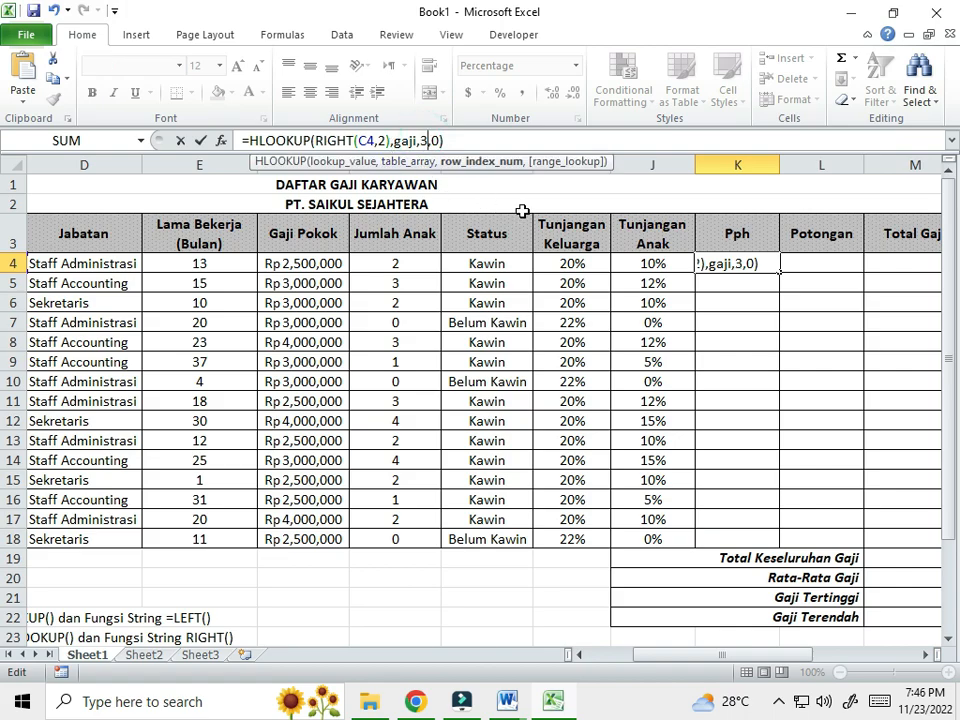
{"action": "key", "text": "Return"}
- Fill the K4 Pph formula down through K18 and check the column's number format options
{"action": "left_click", "coordinate": [755, 260]}
{"action": "left_click_drag", "start_coordinate": [775, 278], "coordinate": [773, 543]}
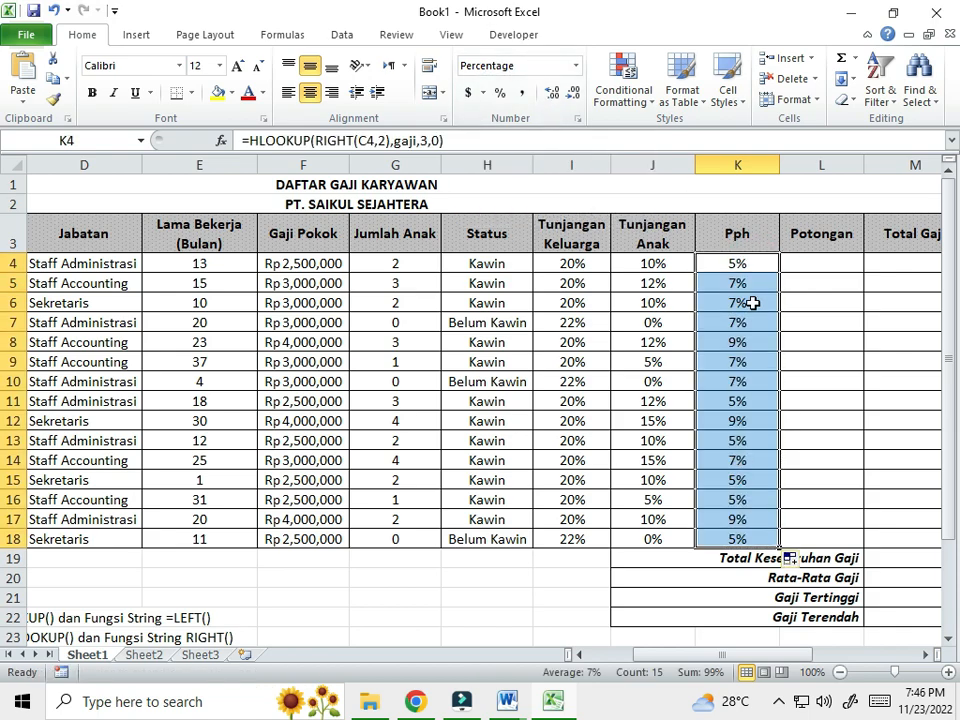
{"action": "left_click", "coordinate": [577, 67]}
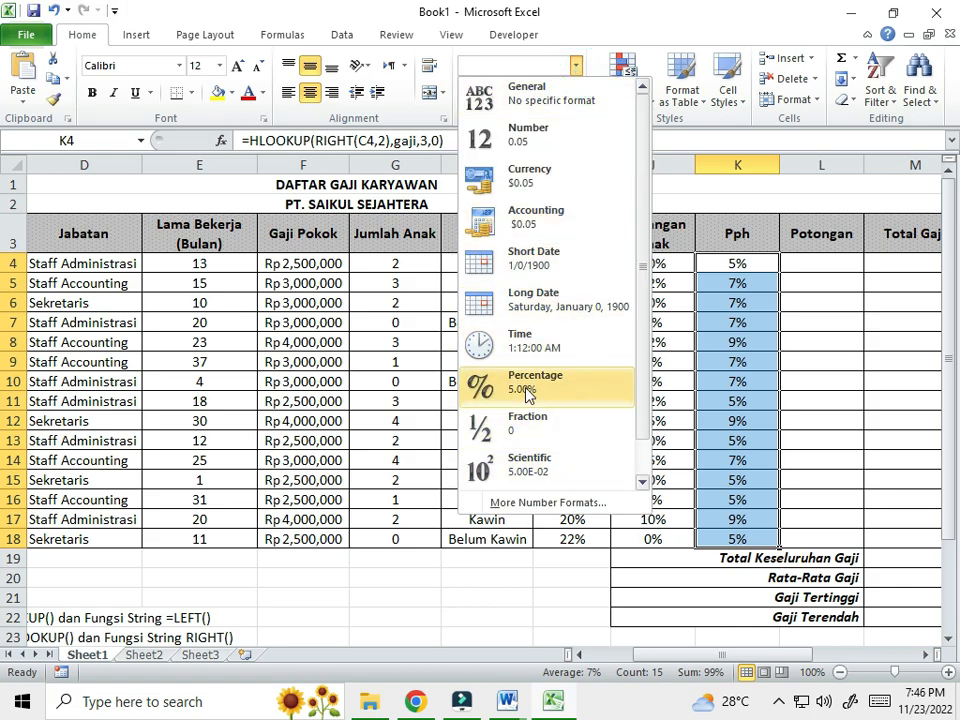
{"action": "left_click", "coordinate": [749, 377]}
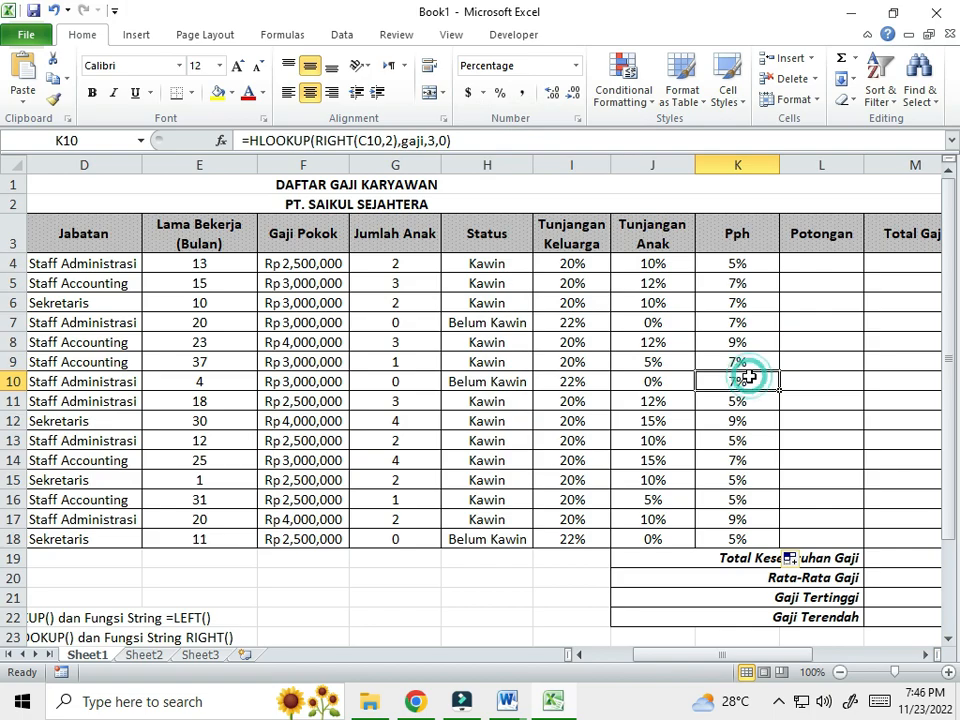
- Examine the Sheet2 Potongan table that maps Jumlah Anak to deduction rates for the Potongan column
{"action": "left_click", "coordinate": [832, 262]}
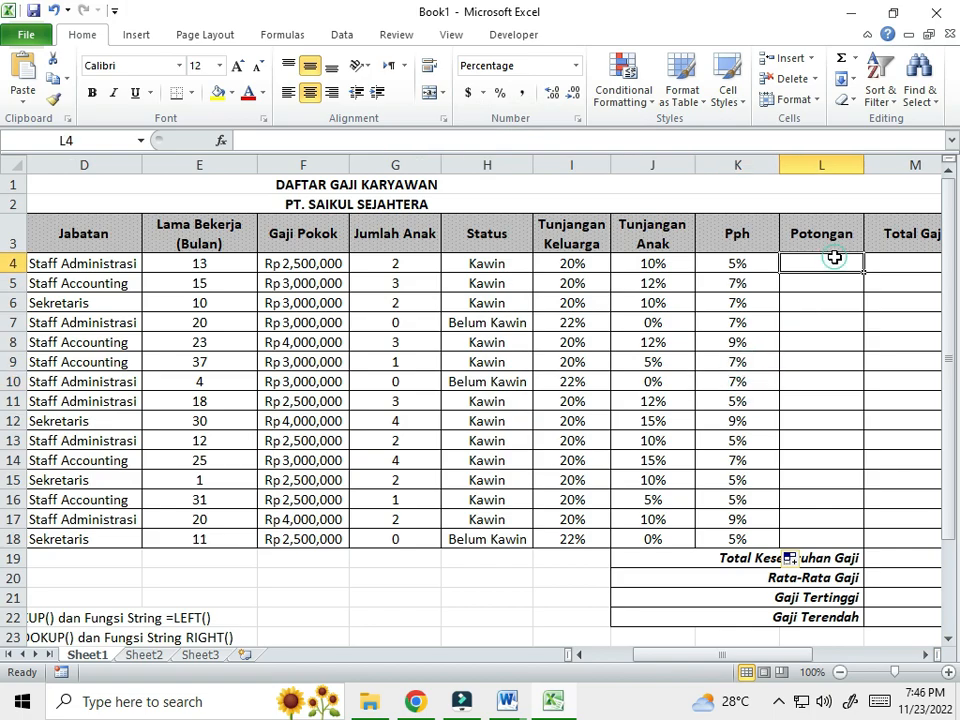
{"action": "left_click", "coordinate": [143, 655]}
{"action": "scroll", "coordinate": [139, 577], "scroll_direction": "down", "scroll_amount": 2}
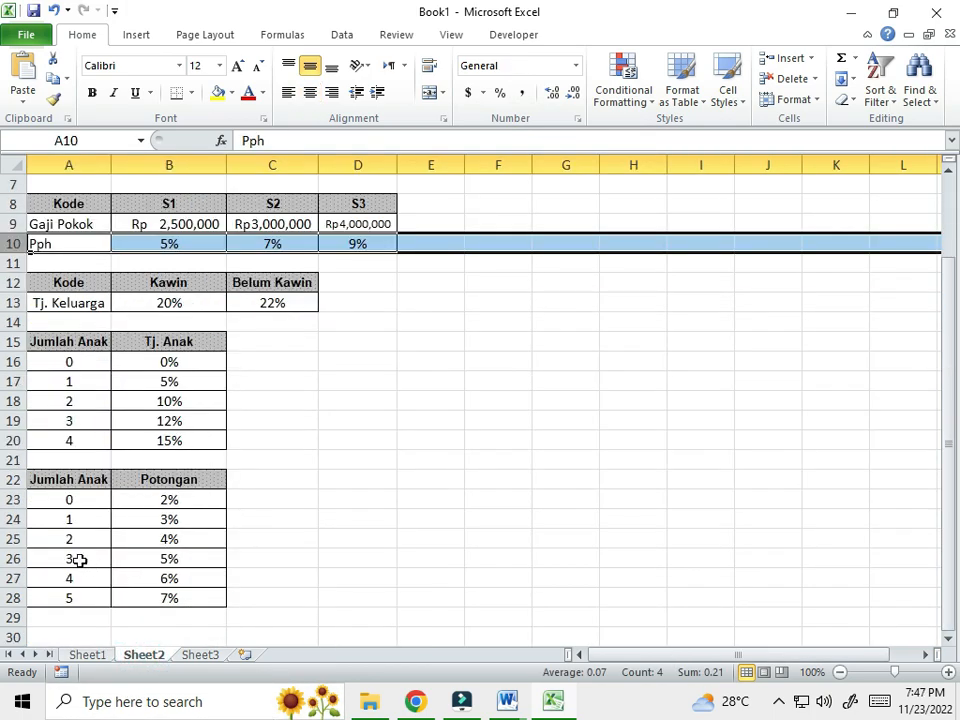
{"action": "left_click_drag", "start_coordinate": [64, 474], "coordinate": [146, 591]}
{"action": "left_click", "coordinate": [88, 504]}
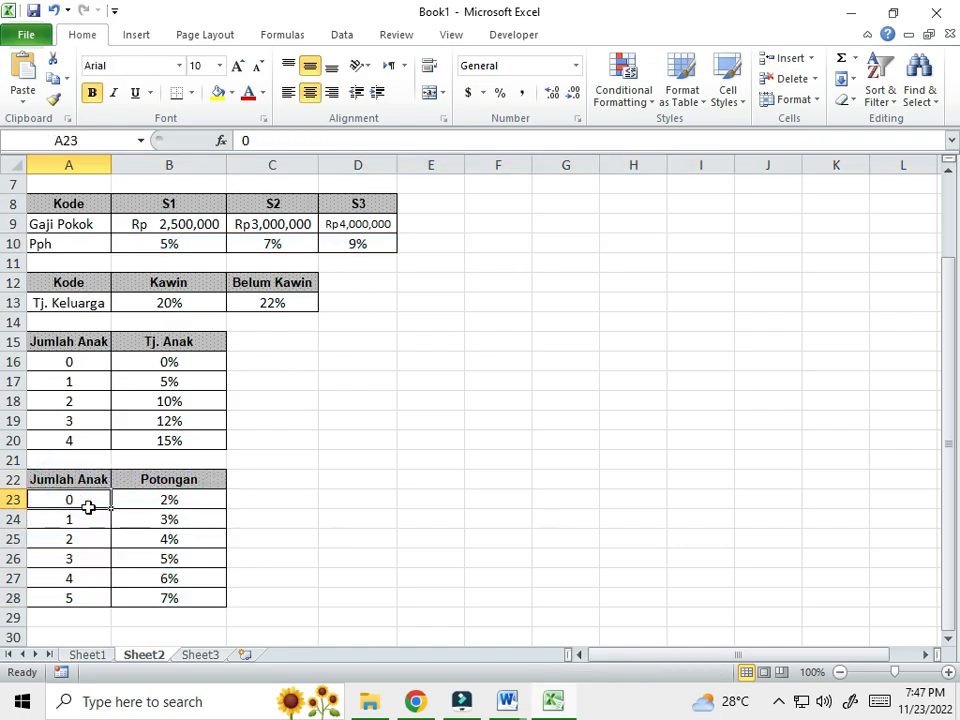
{"action": "left_click", "coordinate": [196, 498]}
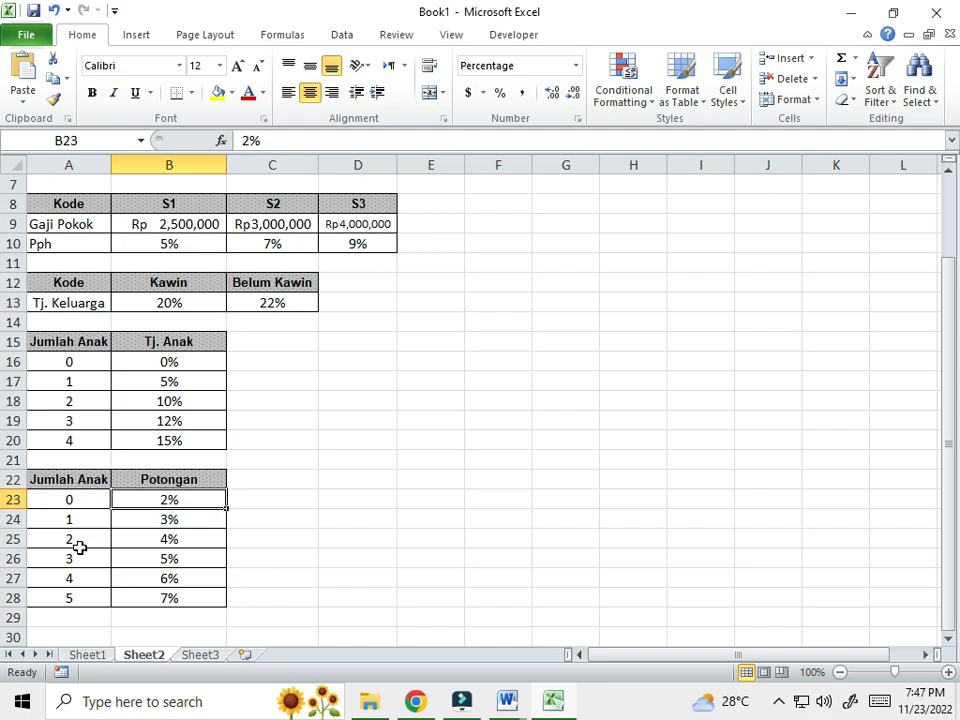
{"action": "left_click", "coordinate": [77, 579]}
{"action": "left_click", "coordinate": [180, 580]}
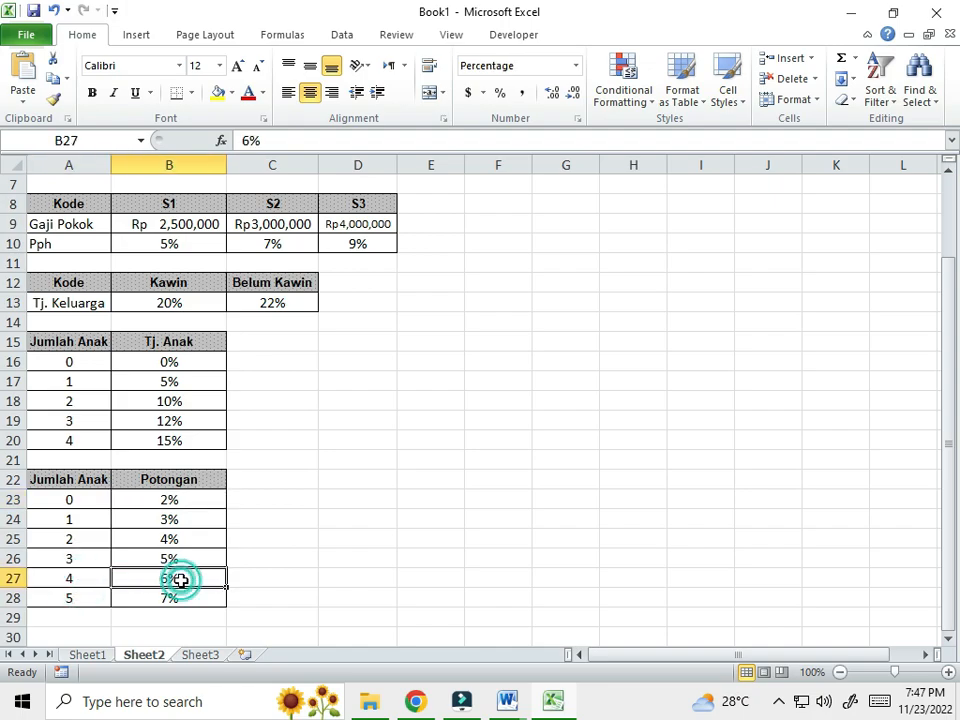
{"action": "left_click", "coordinate": [77, 597]}
{"action": "left_click", "coordinate": [202, 600]}
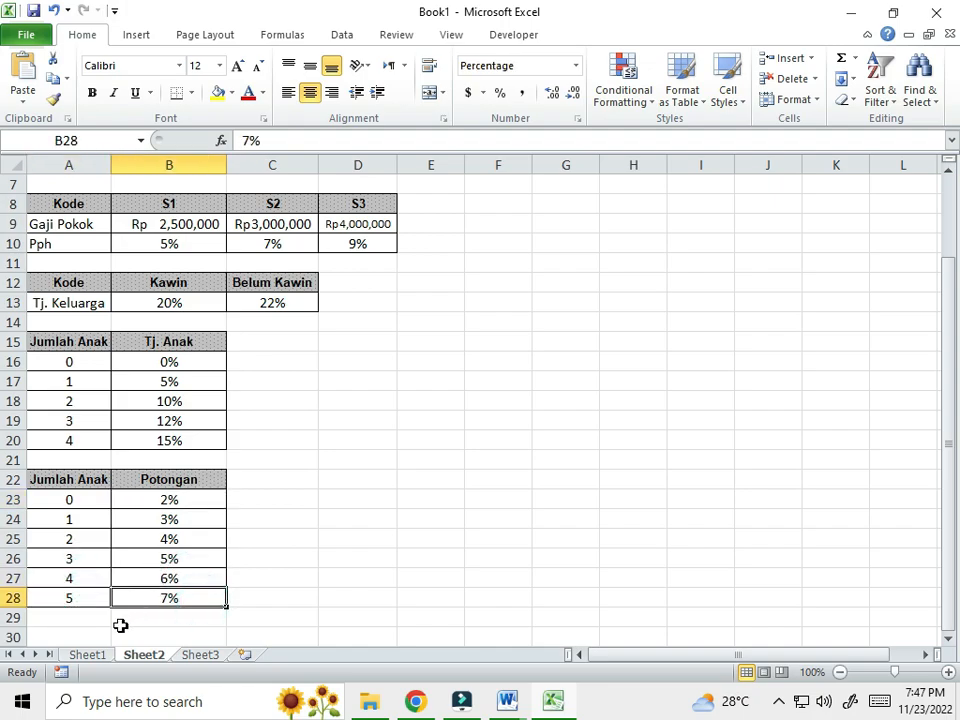
- Check the Sheet2 Potongan table and its Jumlah Anak lookup column against the Jumlah Anak column on Sheet1
{"action": "left_click_drag", "start_coordinate": [64, 480], "coordinate": [210, 602]}
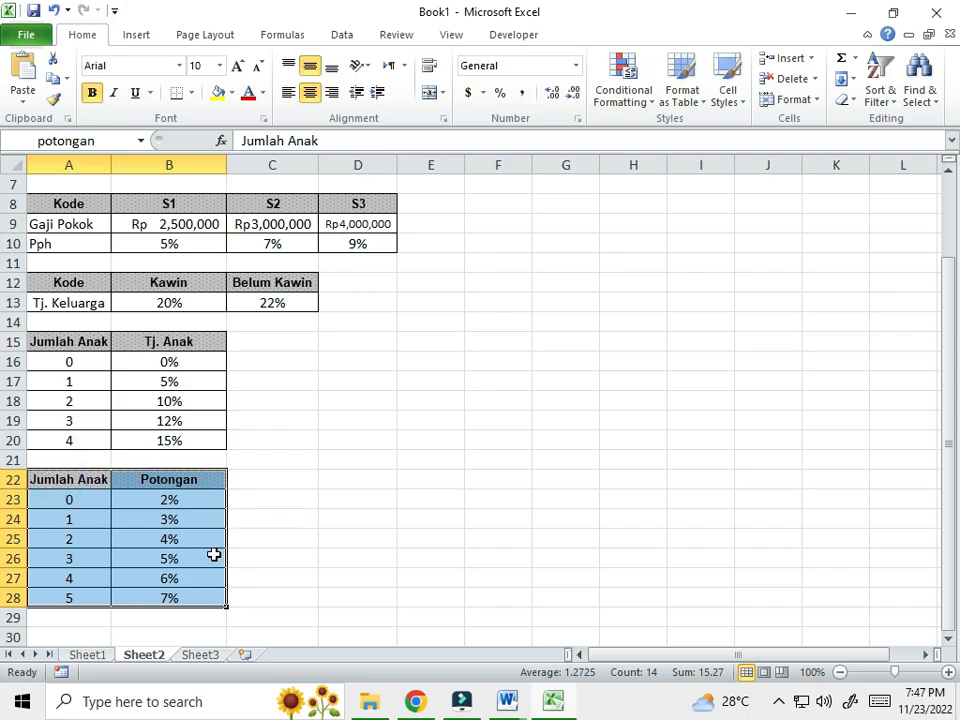
{"action": "left_click", "coordinate": [73, 163]}
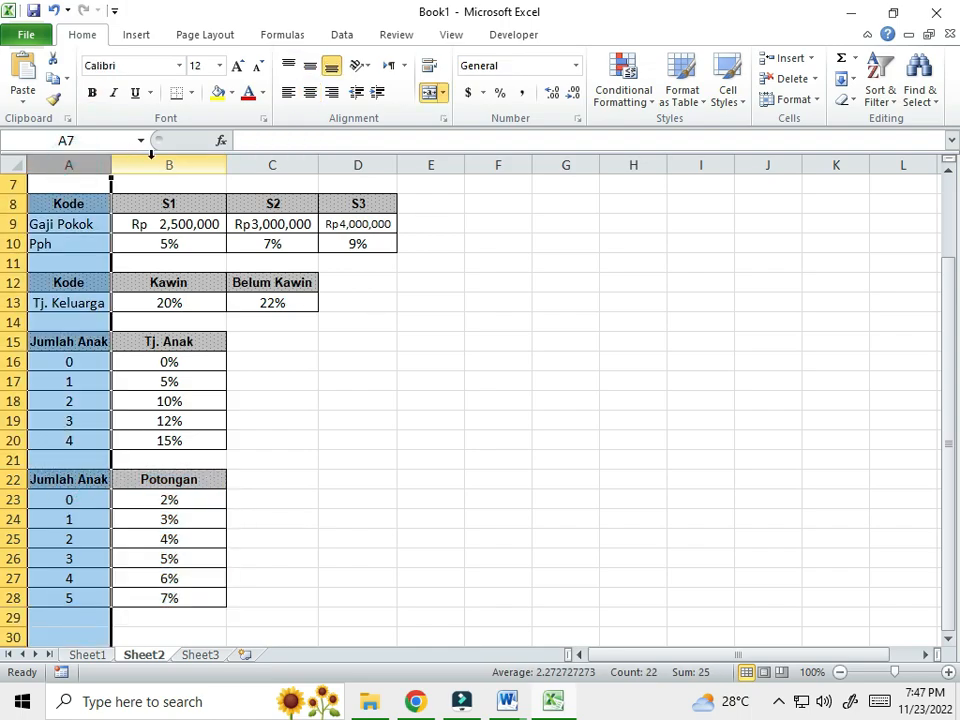
{"action": "left_click", "coordinate": [146, 163]}
{"action": "left_click", "coordinate": [82, 654]}
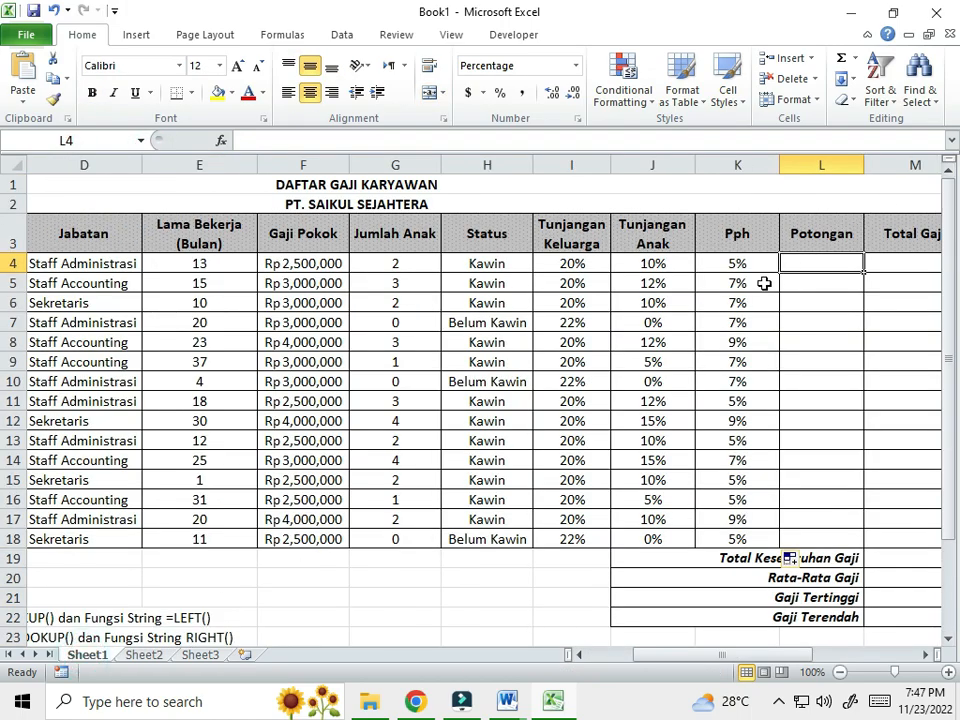
{"action": "left_click", "coordinate": [131, 659]}
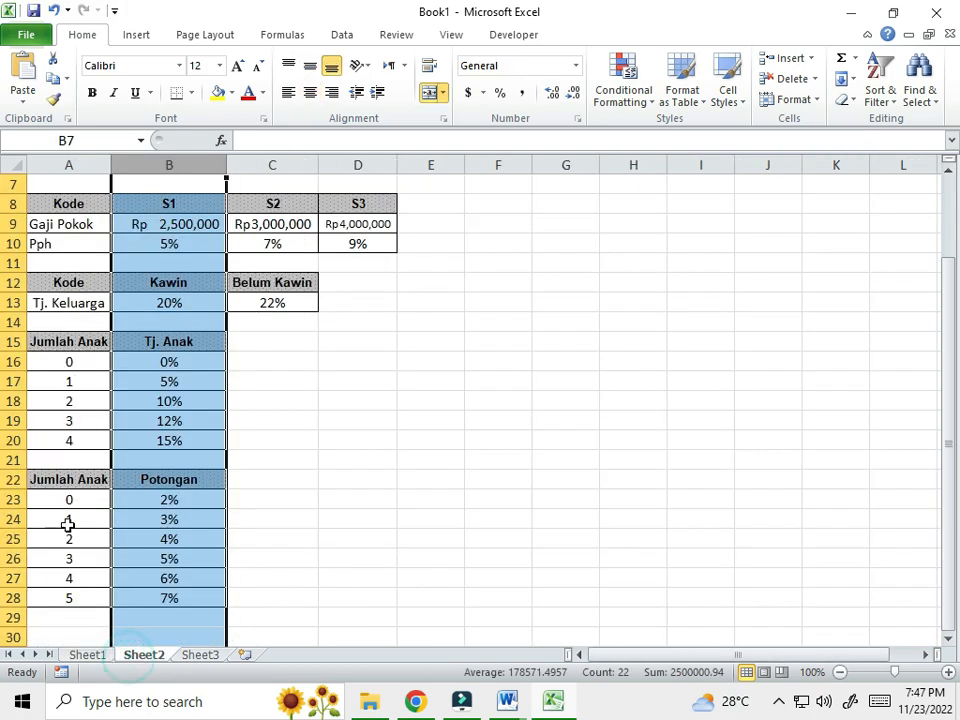
{"action": "left_click", "coordinate": [88, 655]}
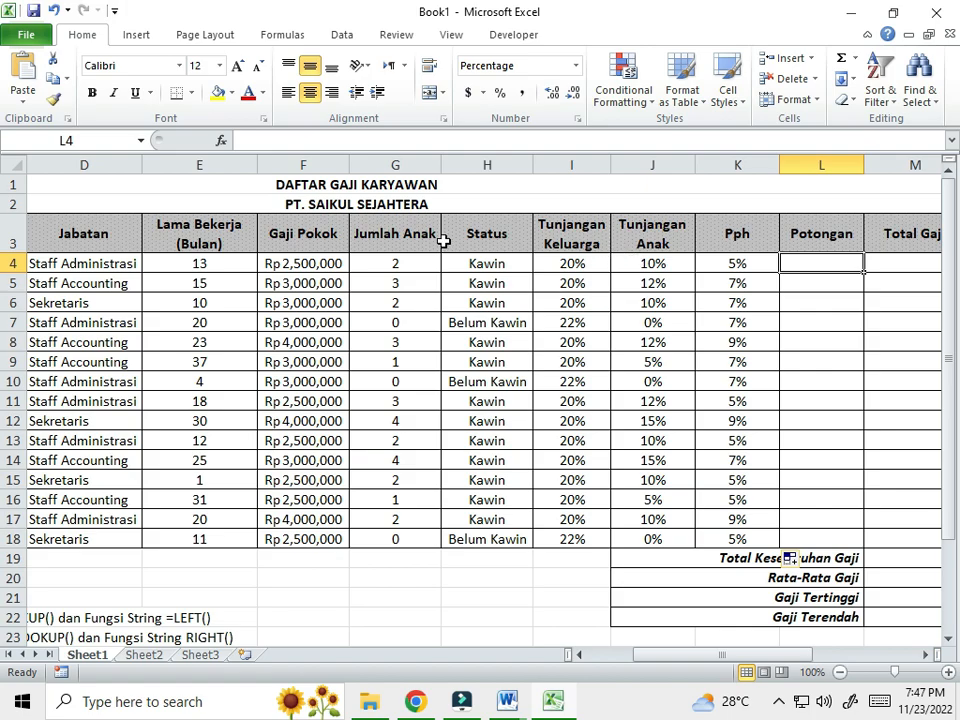
{"action": "left_click", "coordinate": [419, 258]}
- Enter =VLOOKUP(G4,potongan,2,0) in Potongan cell L4 on Sheet1
{"action": "left_click", "coordinate": [822, 270]}
{"action": "type", "text": "=vlookup("}
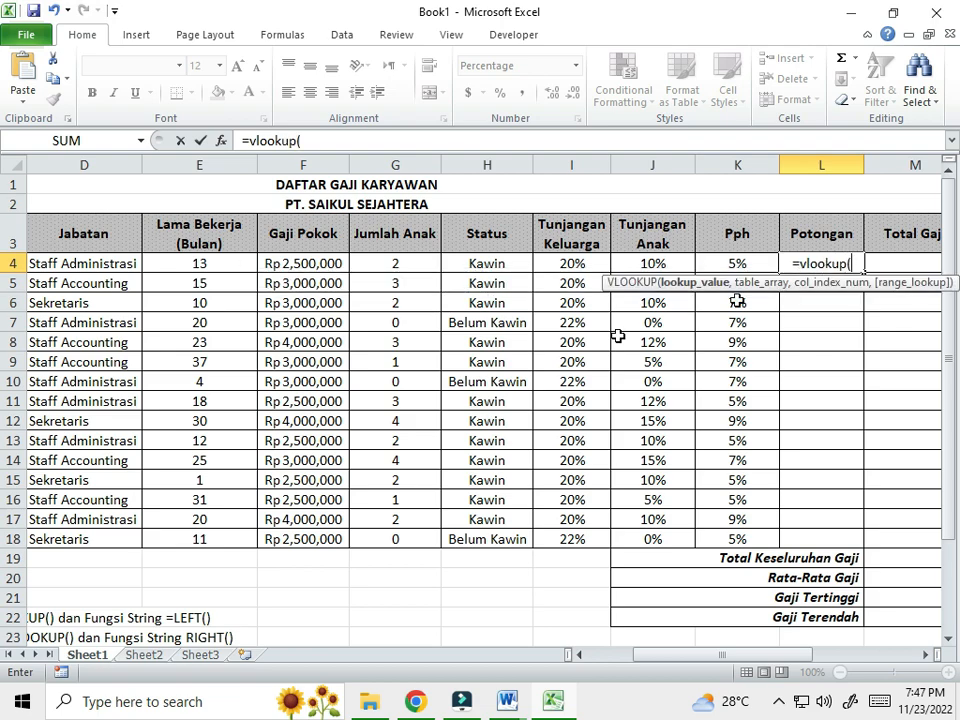
{"action": "left_click", "coordinate": [391, 261]}
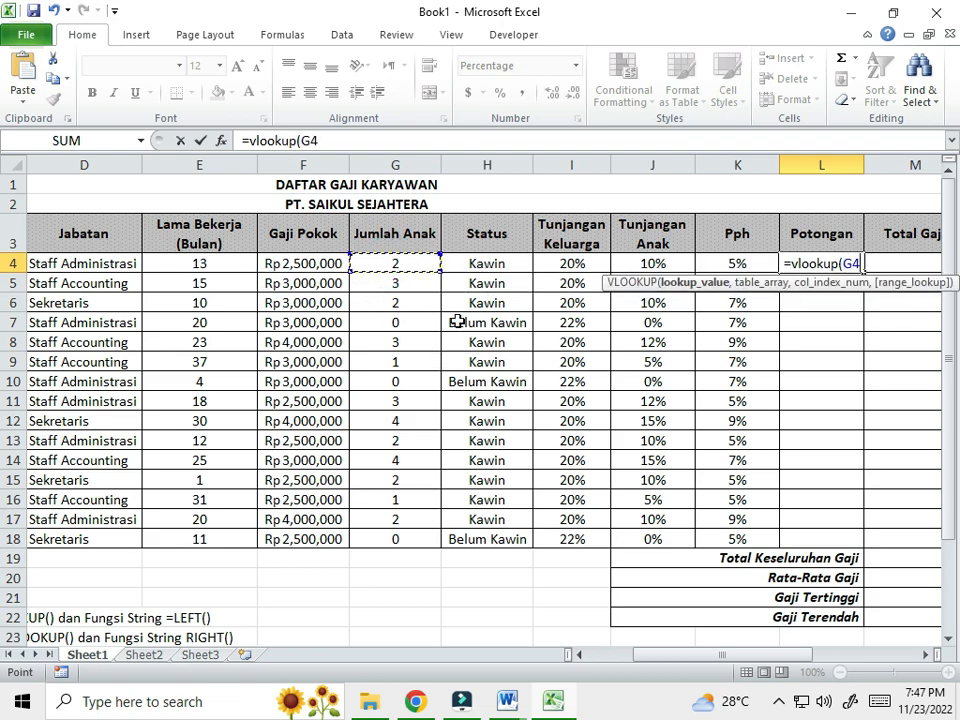
{"action": "type", "text": ","}
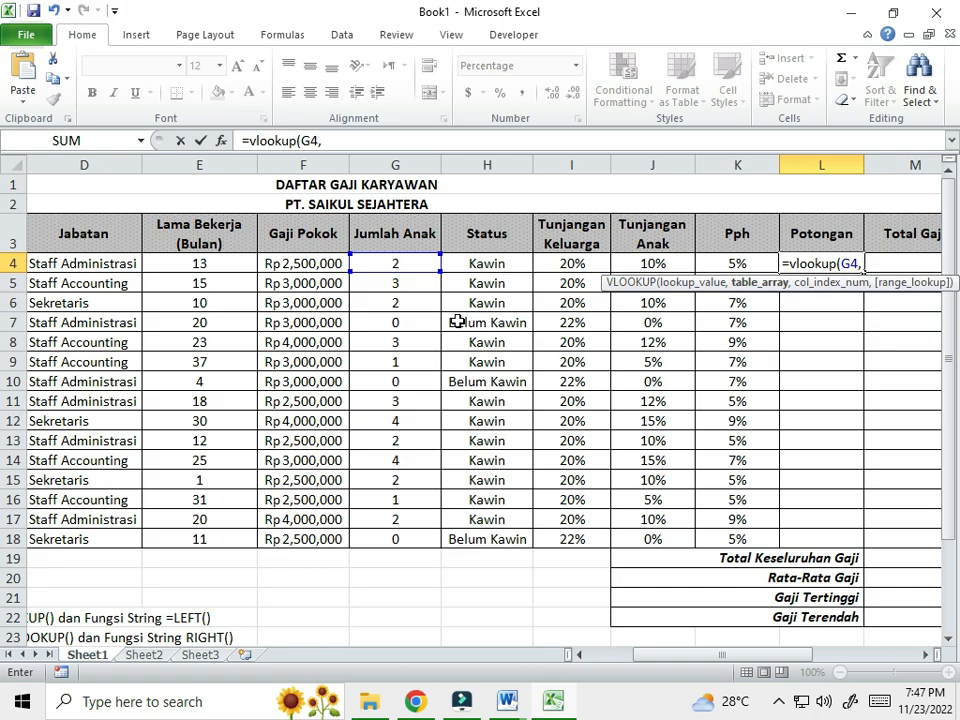
{"action": "type", "text": "pot"}
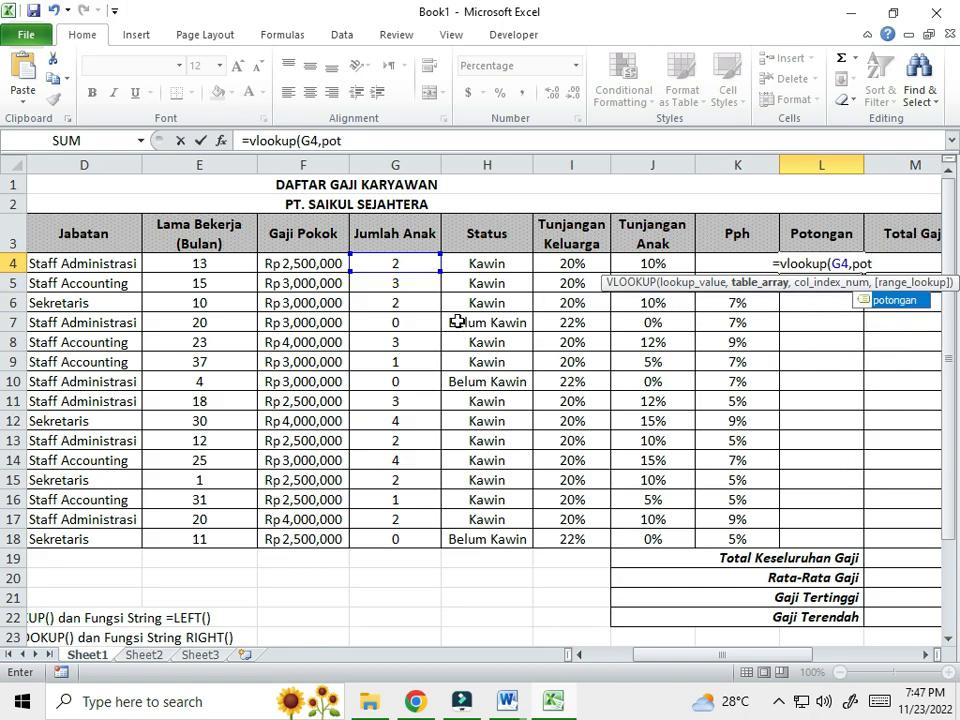
{"action": "double_click", "coordinate": [888, 300]}
{"action": "type", "text": ","}
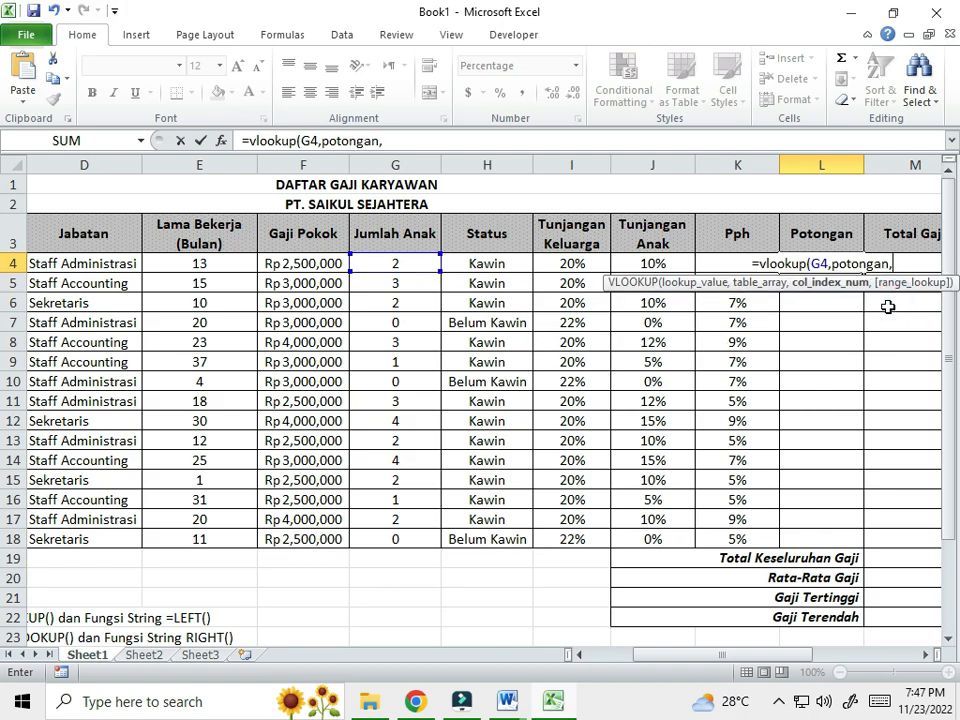
{"action": "type", "text": "2,0)"}
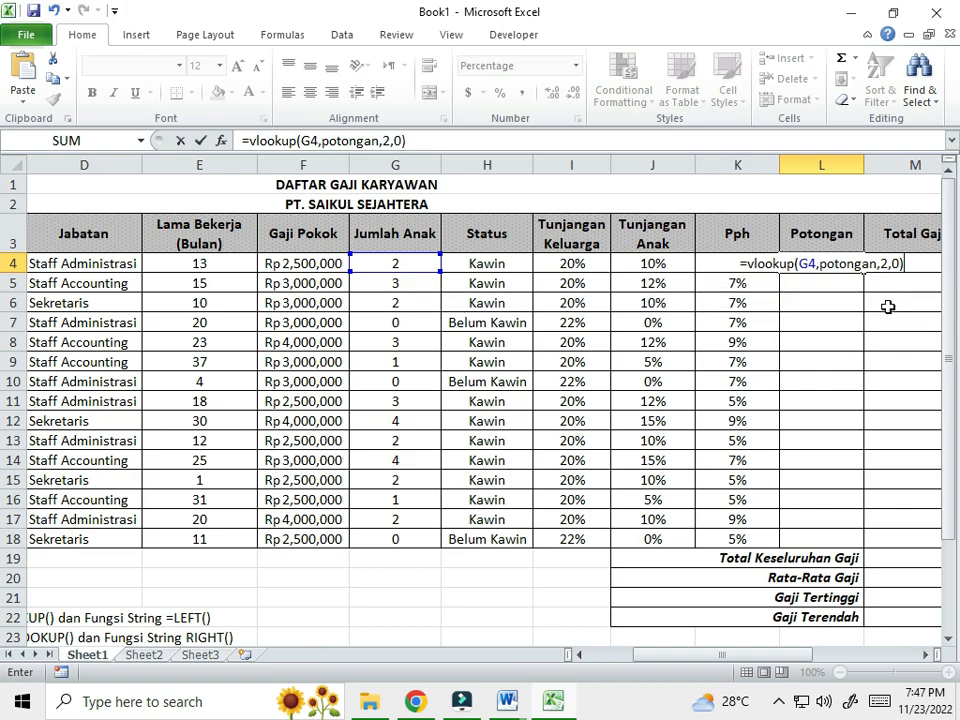
{"action": "key", "text": "Return"}
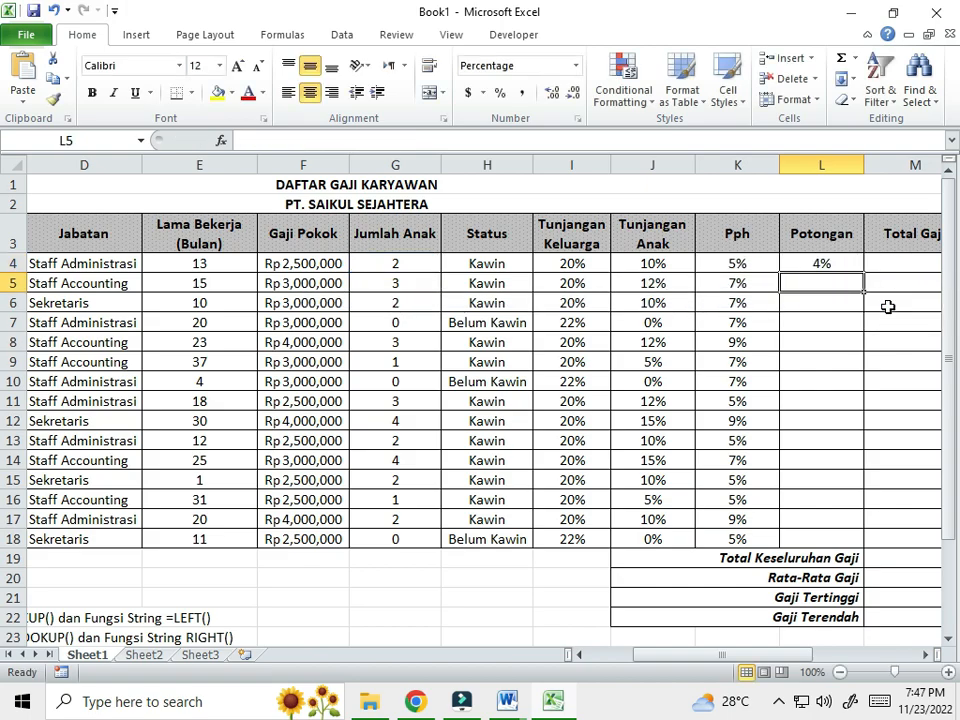
- Fill the L4 Potongan formula down through L18
{"action": "left_click", "coordinate": [845, 265]}
{"action": "left_click_drag", "start_coordinate": [861, 273], "coordinate": [838, 548]}
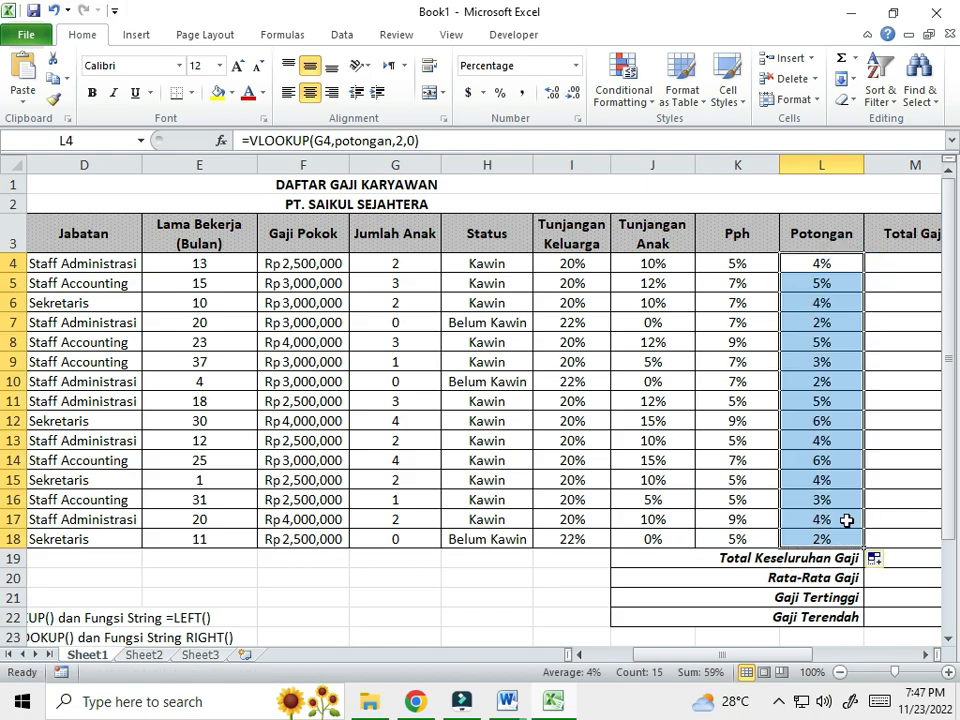
{"action": "left_click", "coordinate": [878, 450]}
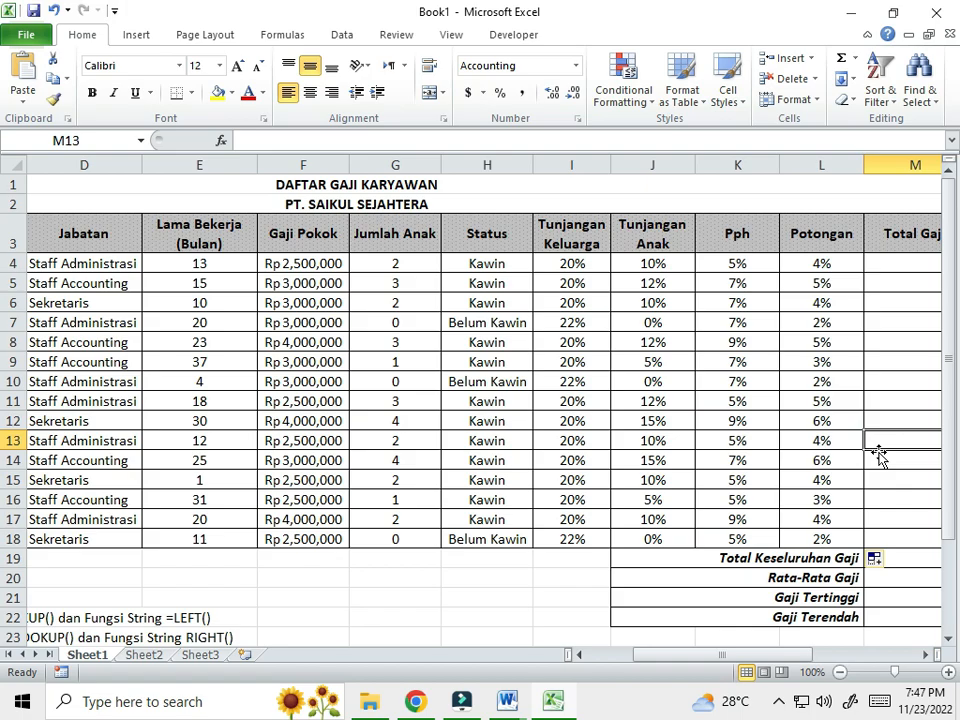
- Review the Total Gaji rule under Ketentuan against the Gaji Pokok, Tunjangan Keluarga, Tunjangan Anak, Pph and Potongan columns
{"action": "left_click_drag", "start_coordinate": [795, 656], "coordinate": [745, 658]}
{"action": "scroll", "coordinate": [229, 482], "scroll_direction": "down", "scroll_amount": 3}
{"action": "left_click", "coordinate": [310, 578]}
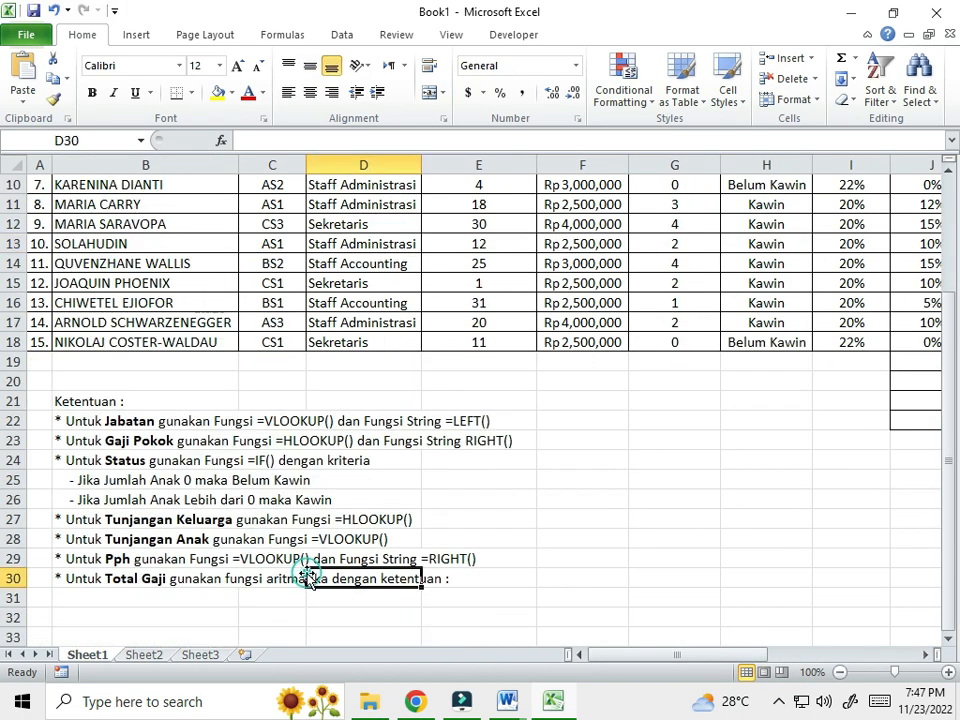
{"action": "left_click", "coordinate": [100, 579]}
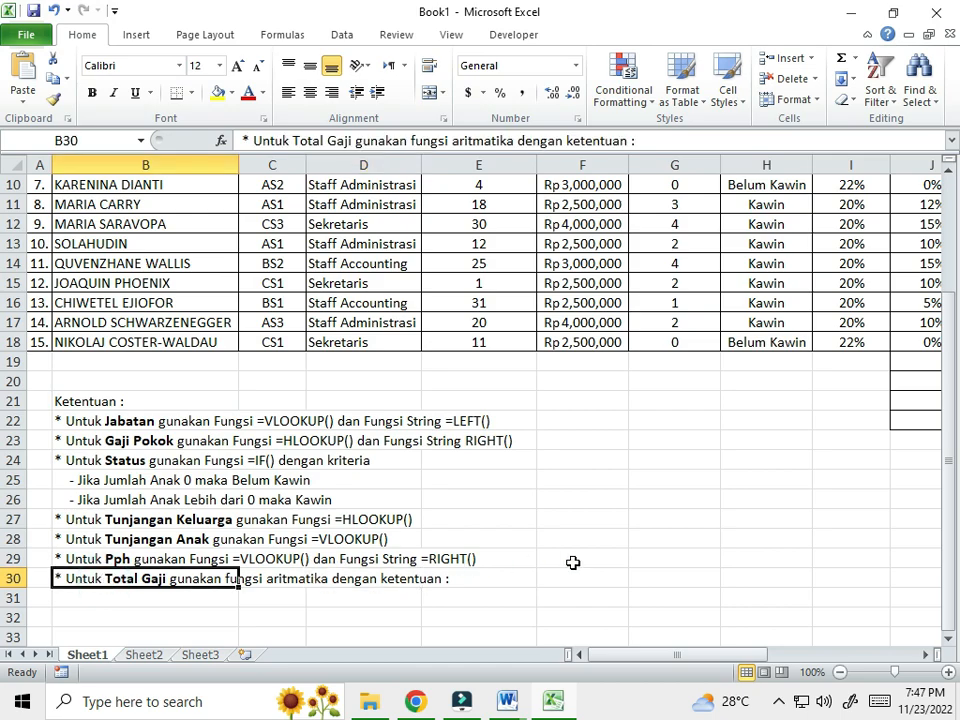
{"action": "scroll", "coordinate": [572, 563], "scroll_direction": "up", "scroll_amount": 2}
{"action": "left_click_drag", "start_coordinate": [669, 656], "coordinate": [748, 660]}
{"action": "scroll", "coordinate": [626, 551], "scroll_direction": "up", "scroll_amount": 1}
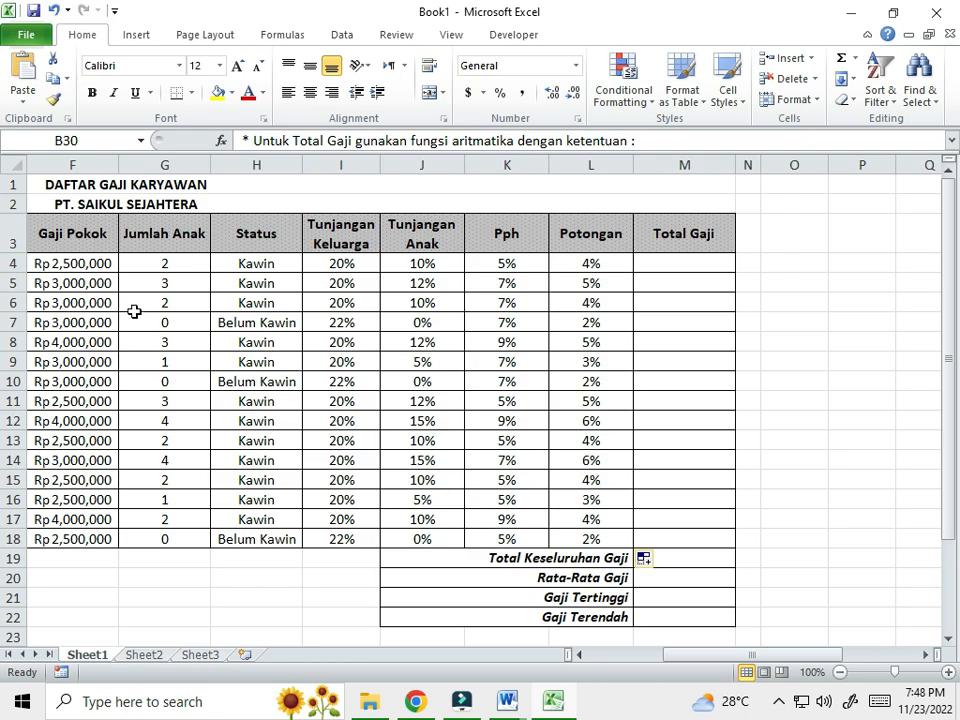
{"action": "left_click", "coordinate": [98, 259]}
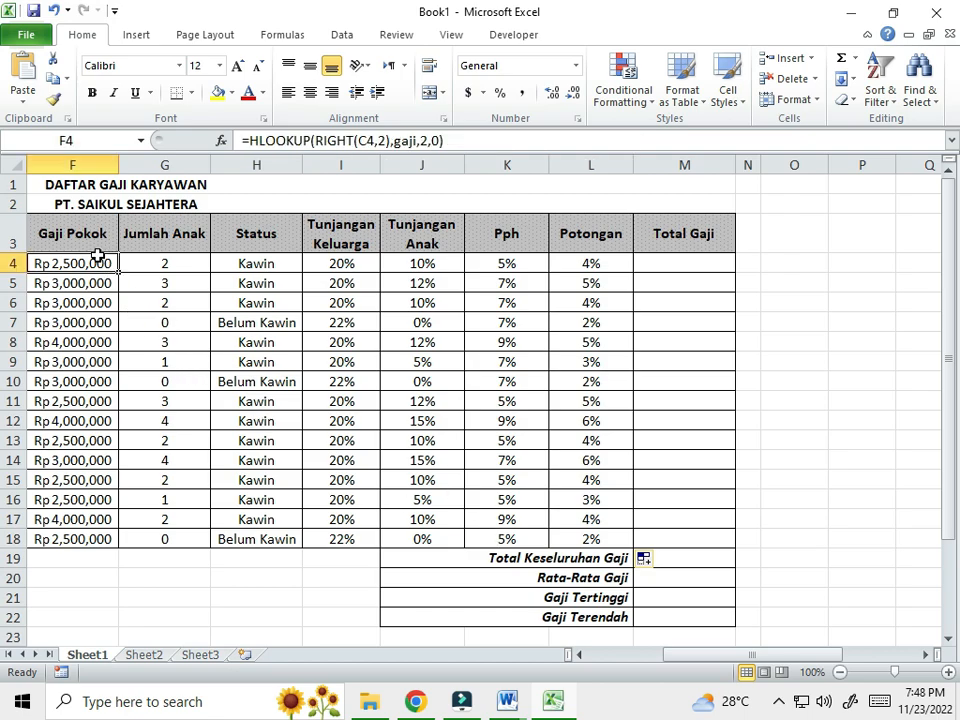
{"action": "left_click", "coordinate": [333, 263]}
{"action": "left_click", "coordinate": [403, 261]}
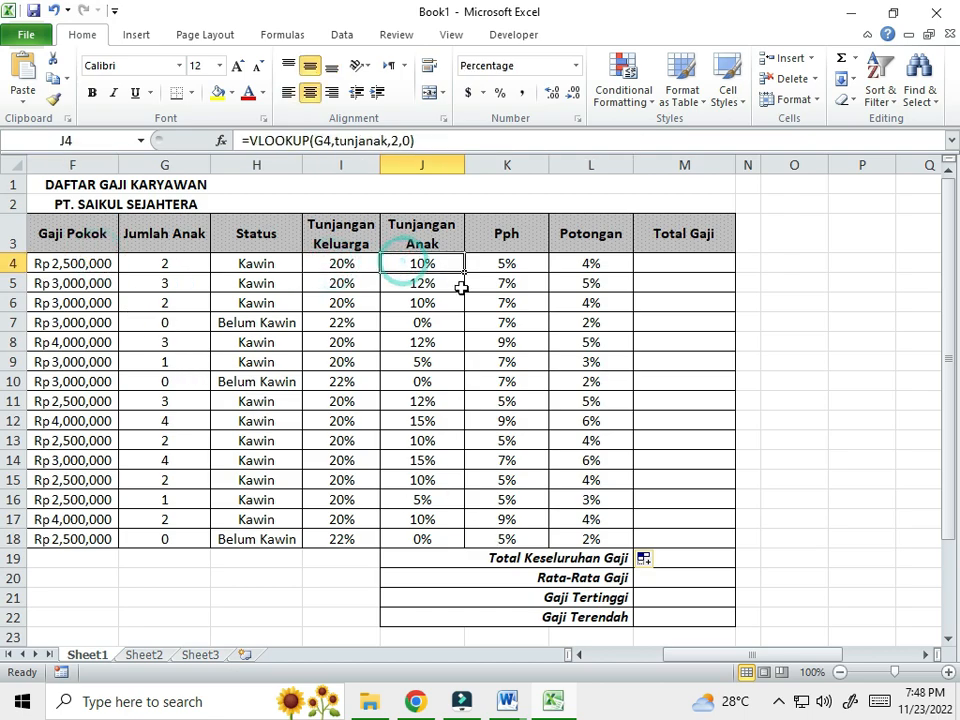
{"action": "left_click_drag", "start_coordinate": [705, 656], "coordinate": [667, 660]}
{"action": "scroll", "coordinate": [326, 553], "scroll_direction": "down", "scroll_amount": 2}
{"action": "scroll", "coordinate": [203, 628], "scroll_direction": "down", "scroll_amount": 2}
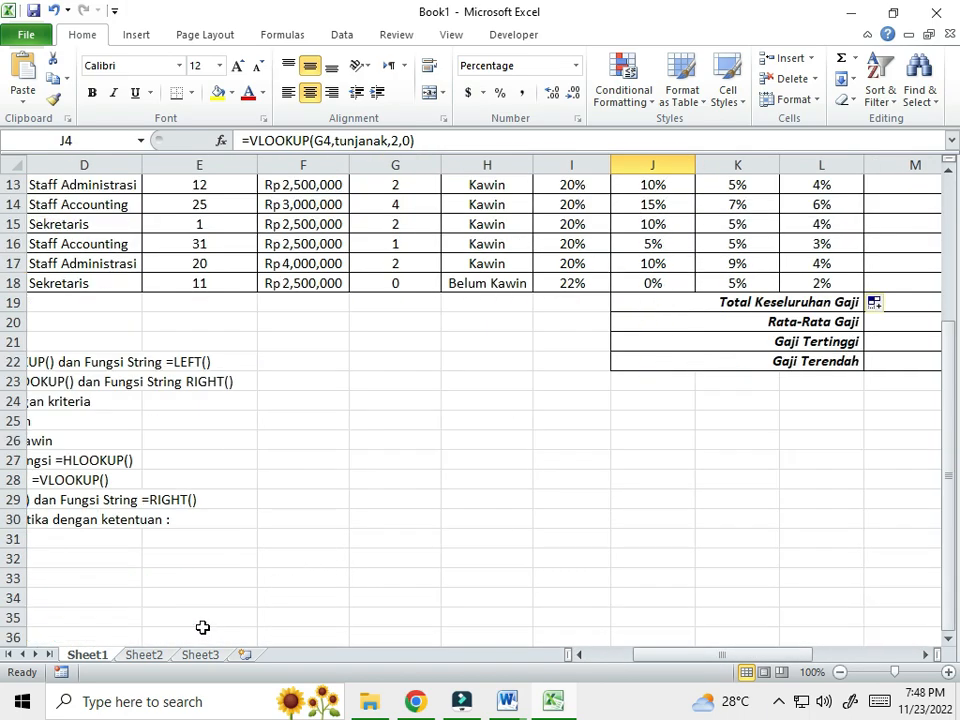
{"action": "left_click_drag", "start_coordinate": [746, 656], "coordinate": [672, 661]}
{"action": "scroll", "coordinate": [424, 647], "scroll_direction": "up", "scroll_amount": 4}
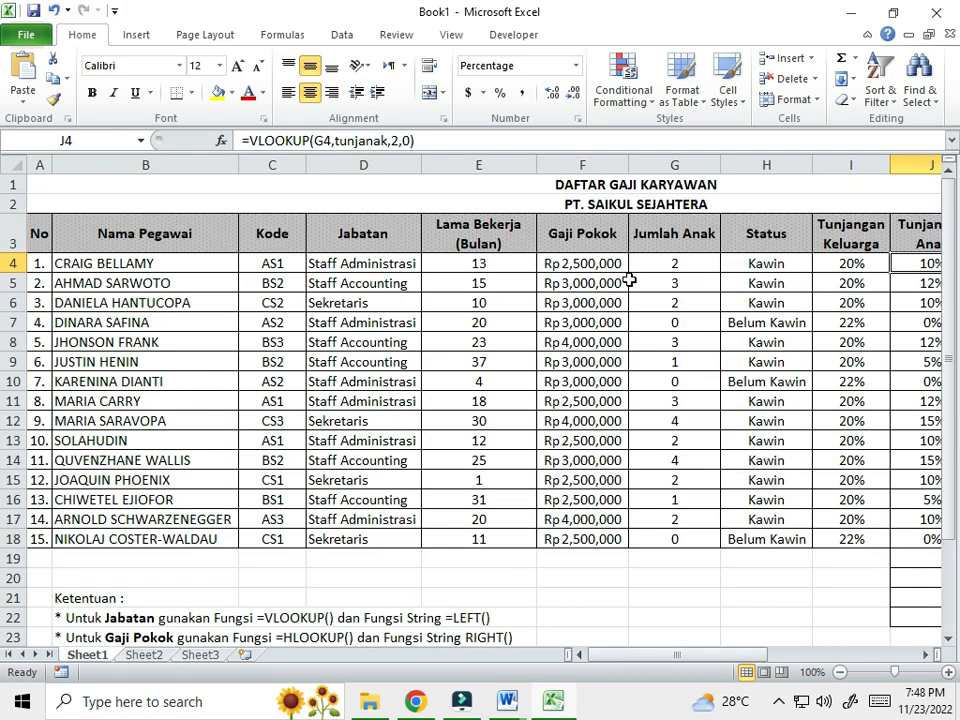
- Start the Total Gaji rule in B31 below the Ketentuan list with "Gaji Pokok + Tunjangan Keluarga + Tunjangan Anak"
{"action": "scroll", "coordinate": [446, 414], "scroll_direction": "down", "scroll_amount": 3}
{"action": "left_click", "coordinate": [94, 600]}
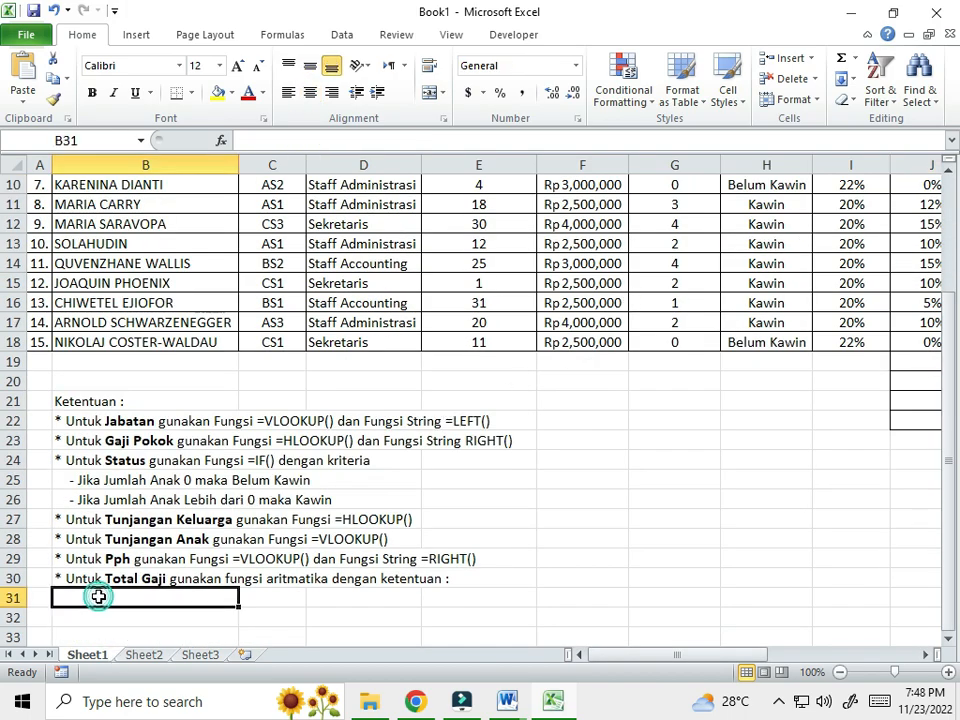
{"action": "type", "text": "Gaji Pokok +"}
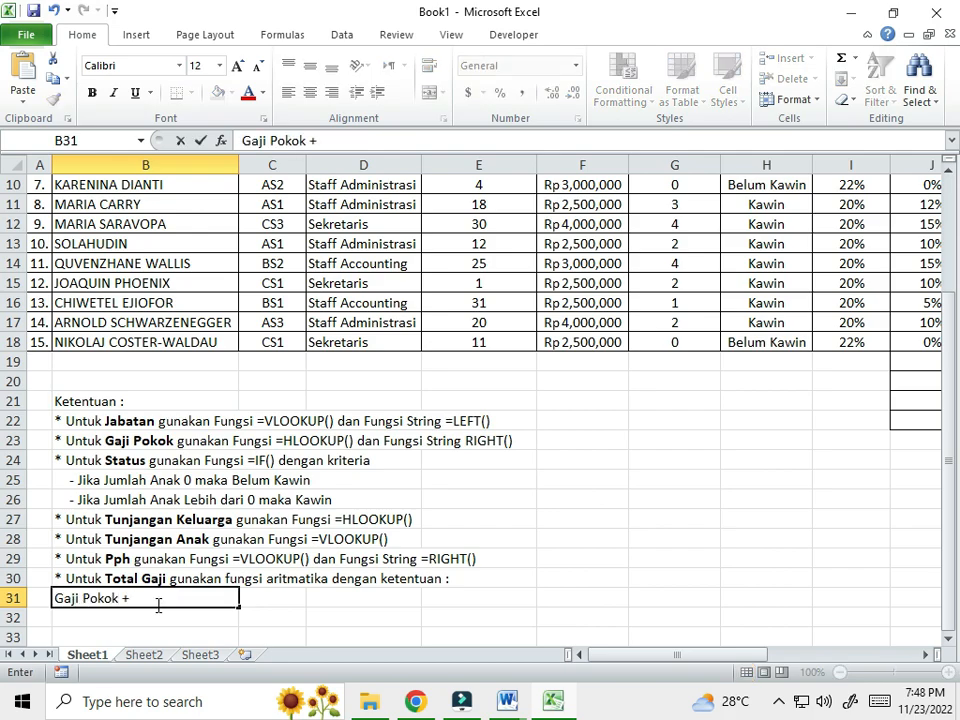
{"action": "scroll", "coordinate": [158, 605], "scroll_direction": "up", "scroll_amount": 3}
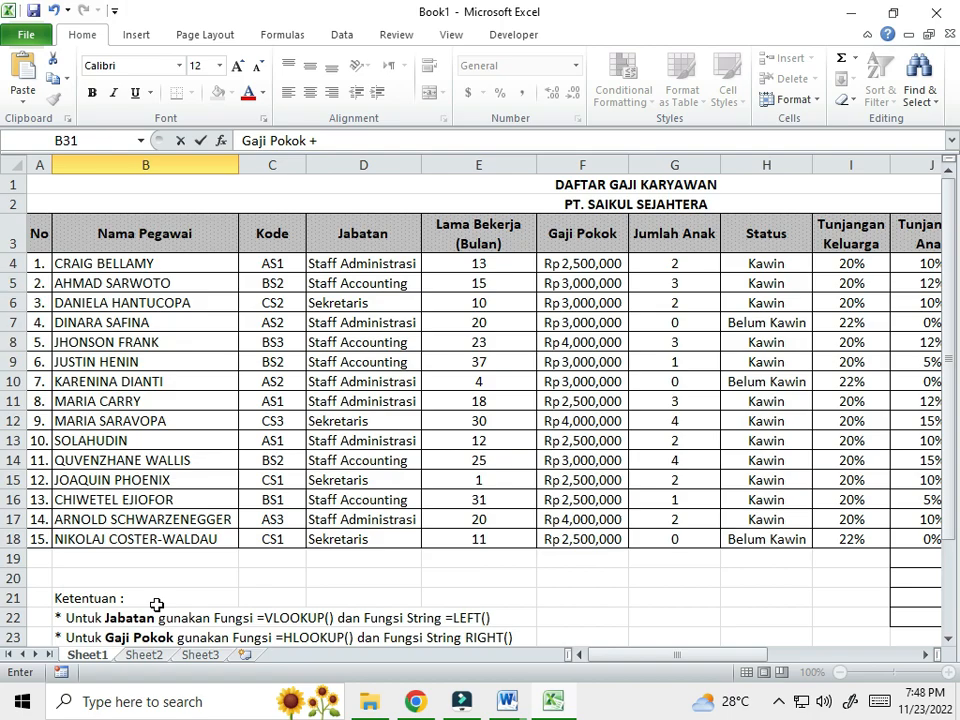
{"action": "scroll", "coordinate": [157, 605], "scroll_direction": "down", "scroll_amount": 8}
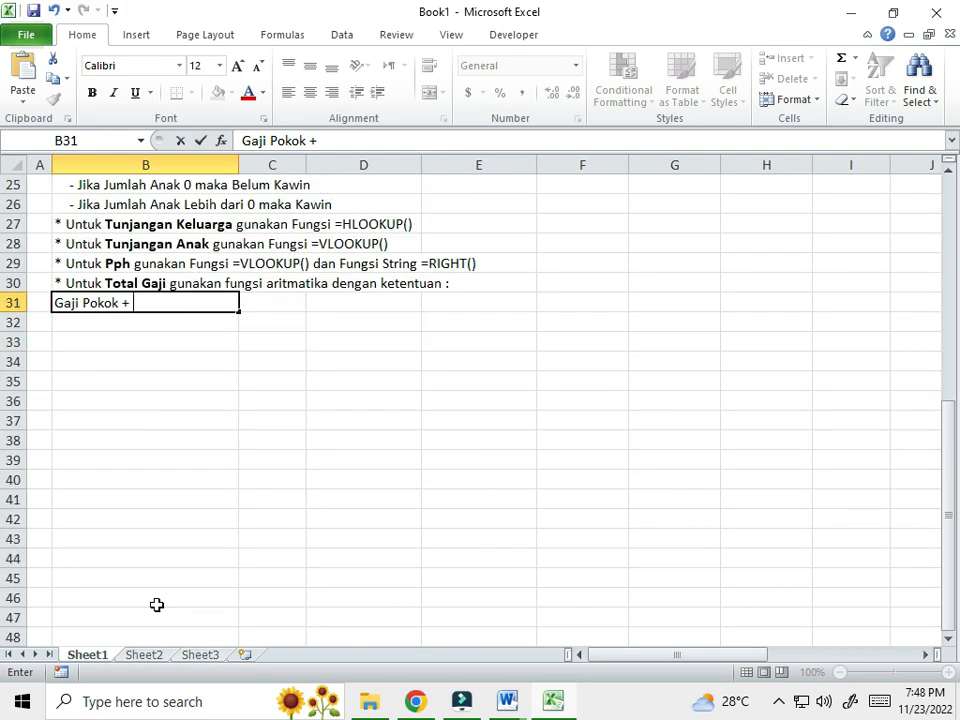
{"action": "type", "text": "jangan Keluarga +"}
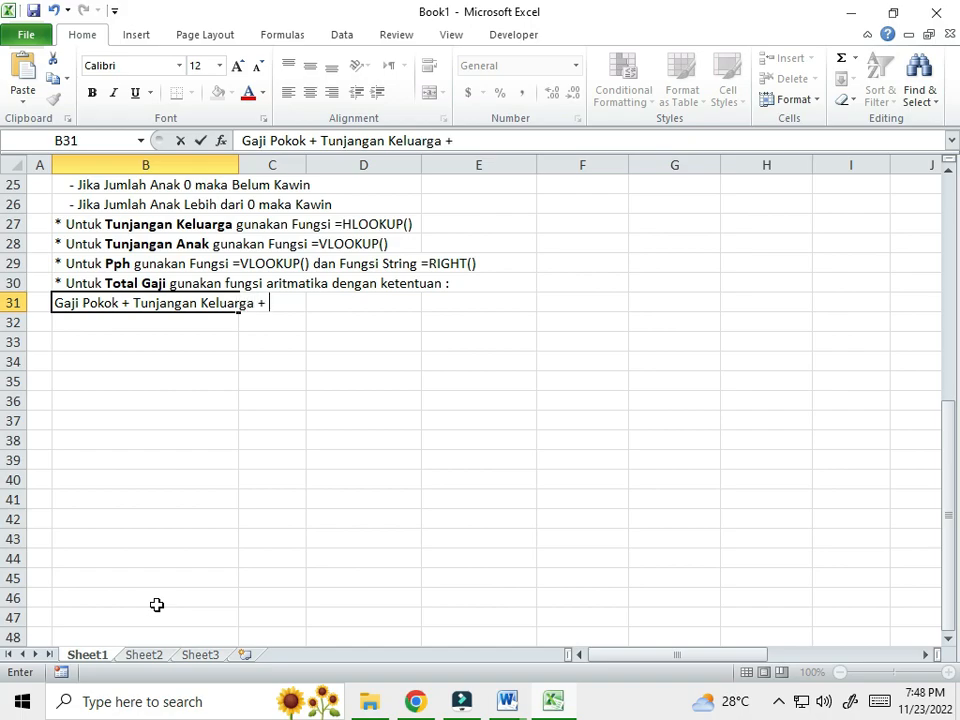
{"action": "scroll", "coordinate": [157, 605], "scroll_direction": "up", "scroll_amount": 8}
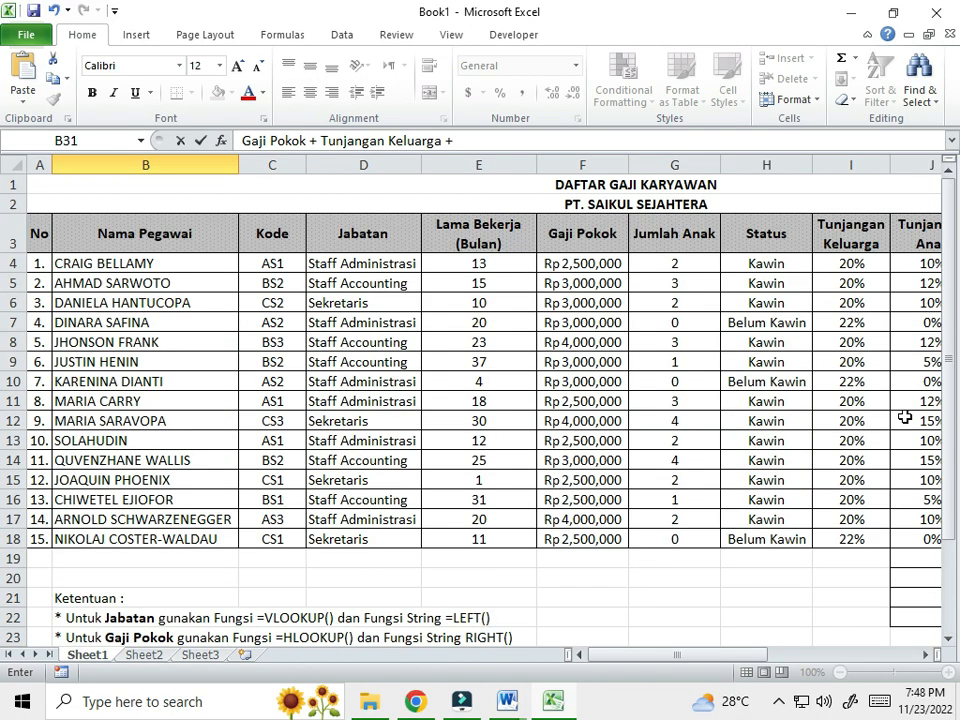
{"action": "scroll", "coordinate": [904, 416], "scroll_direction": "down", "scroll_amount": 6}
{"action": "type", "text": "+ Tunjangan Anak"}
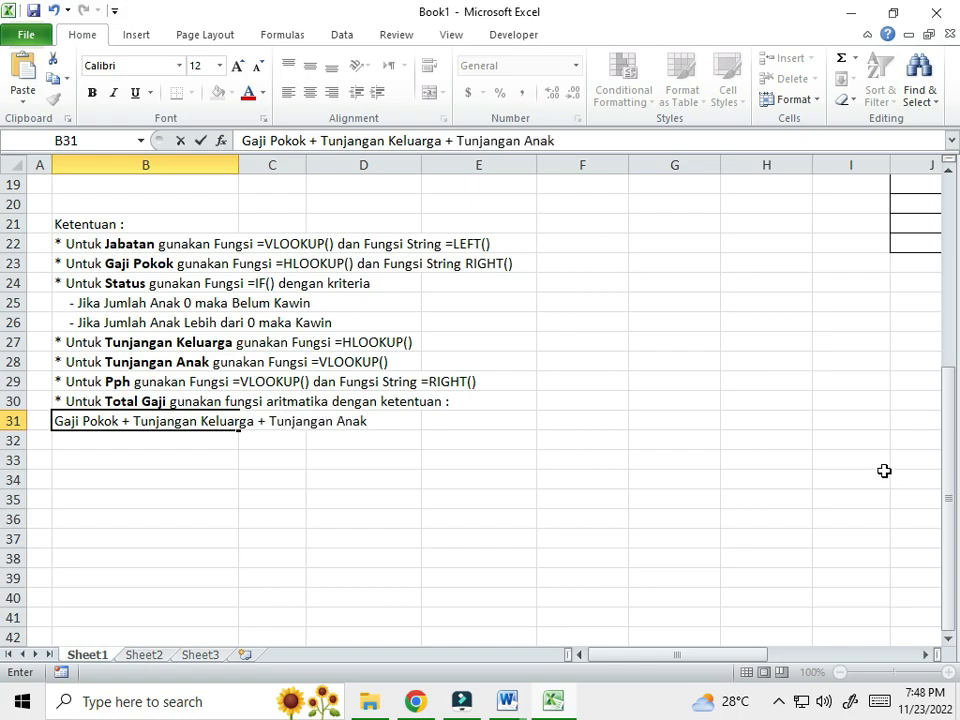
- Complete the B31 Total Gaji rule by appending " - Pph -Potongan", checking the deduction column names in the salary table
{"action": "scroll", "coordinate": [885, 467], "scroll_direction": "up", "scroll_amount": 4}
{"action": "left_click_drag", "start_coordinate": [754, 658], "coordinate": [800, 660]}
{"action": "scroll", "coordinate": [874, 516], "scroll_direction": "up", "scroll_amount": 2}
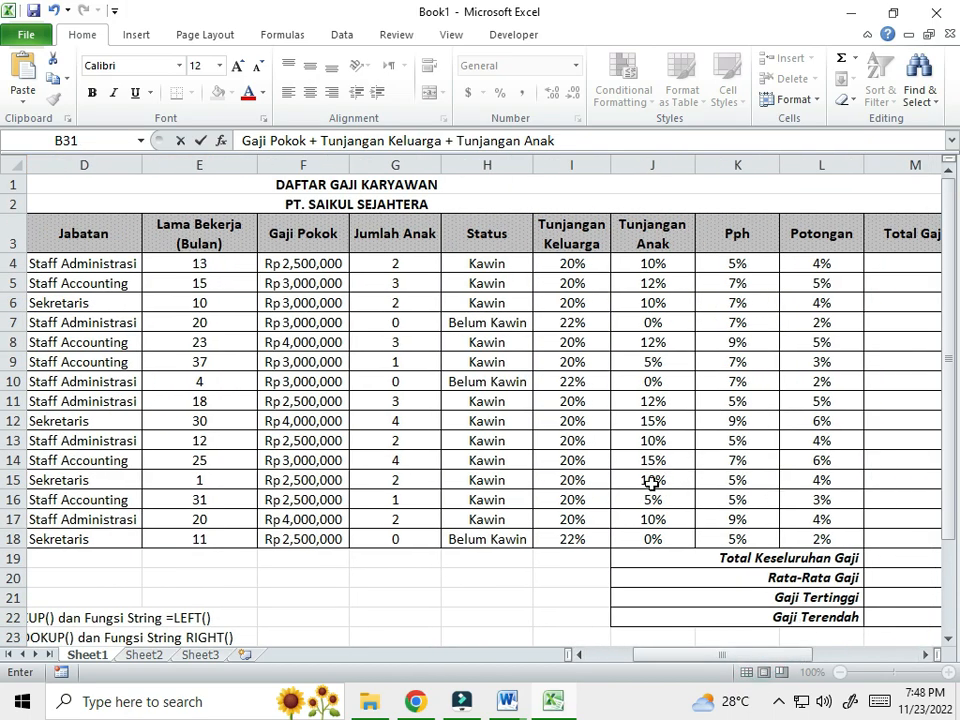
{"action": "scroll", "coordinate": [465, 499], "scroll_direction": "down", "scroll_amount": 5}
{"action": "left_click_drag", "start_coordinate": [669, 658], "coordinate": [628, 671]}
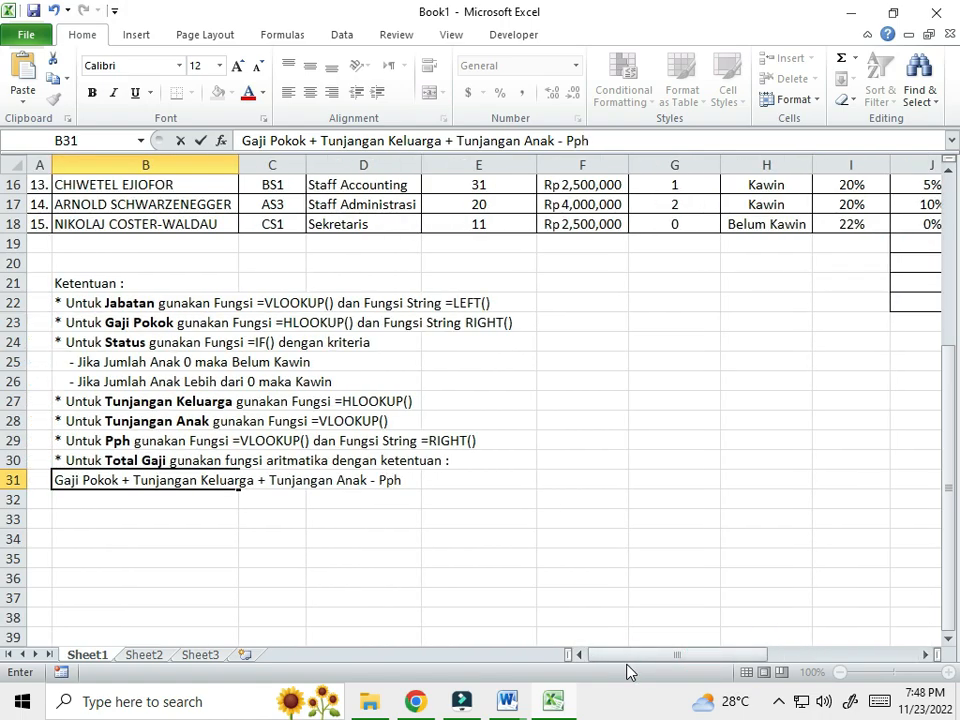
{"action": "left_click_drag", "start_coordinate": [672, 656], "coordinate": [707, 662]}
{"action": "scroll", "coordinate": [940, 372], "scroll_direction": "up", "scroll_amount": 5}
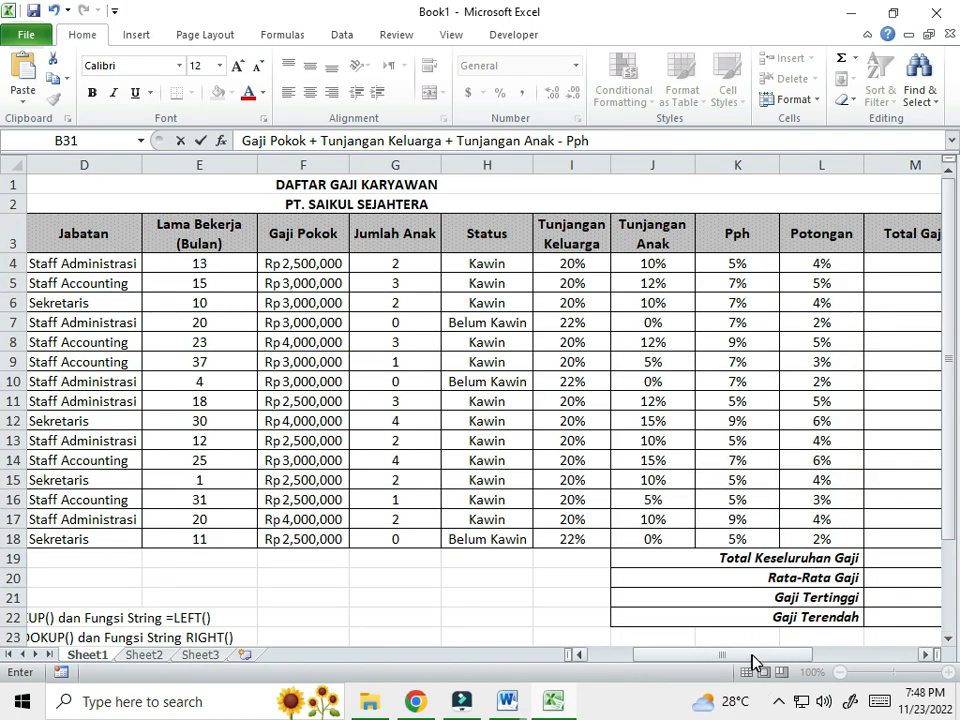
{"action": "left_click_drag", "start_coordinate": [752, 656], "coordinate": [588, 657]}
{"action": "scroll", "coordinate": [561, 601], "scroll_direction": "down", "scroll_amount": 4}
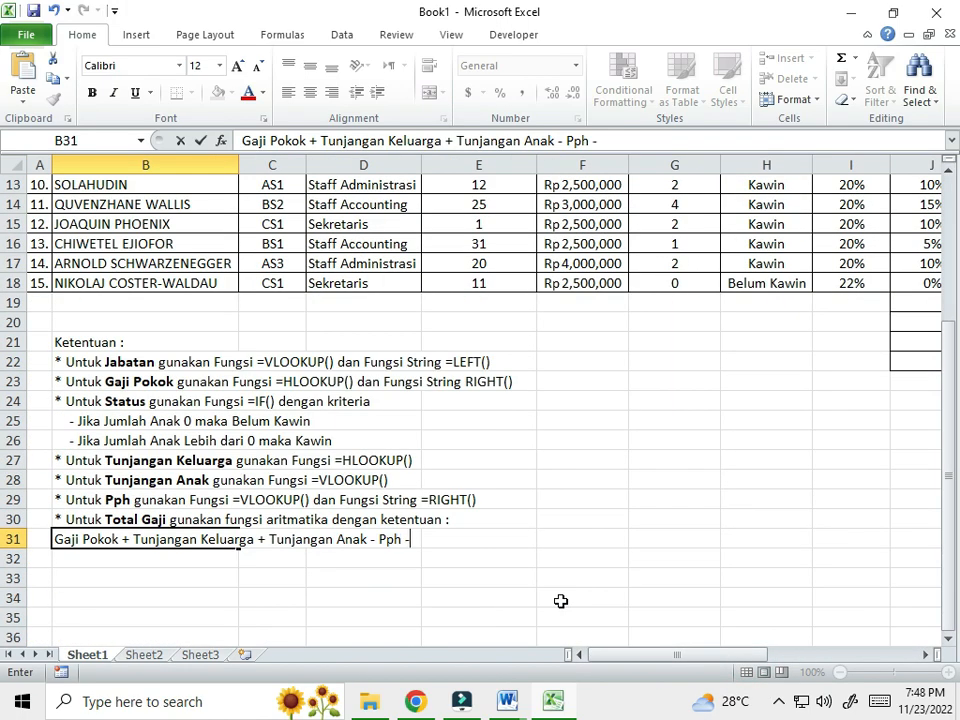
{"action": "scroll", "coordinate": [561, 601], "scroll_direction": "up", "scroll_amount": 4}
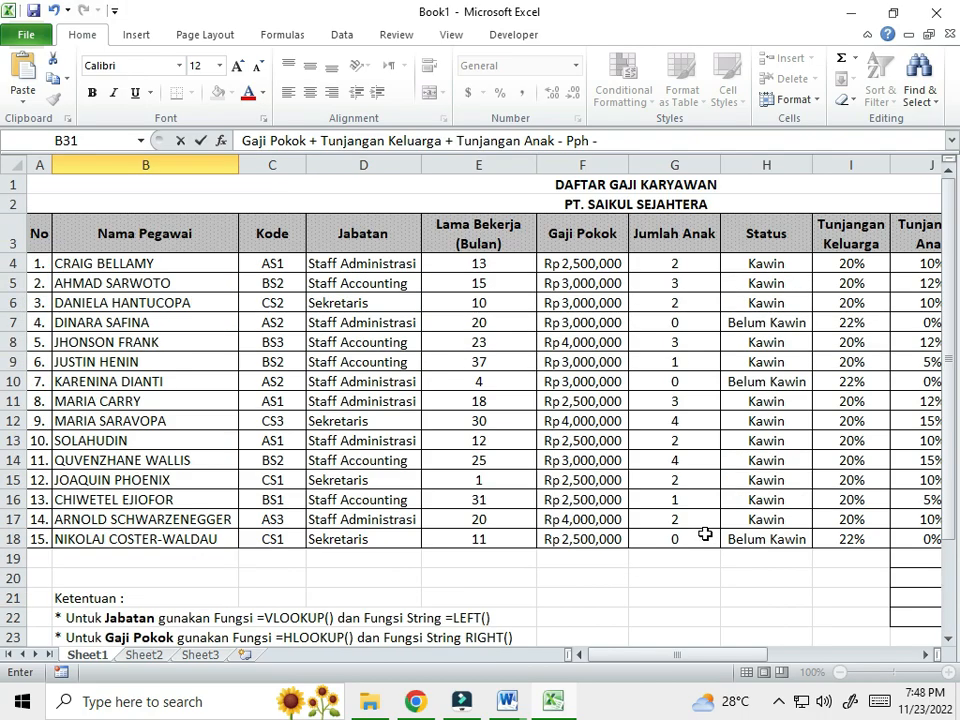
{"action": "left_click_drag", "start_coordinate": [722, 657], "coordinate": [602, 658]}
{"action": "scroll", "coordinate": [529, 564], "scroll_direction": "down", "scroll_amount": 4}
{"action": "type", "text": "Potongan"}
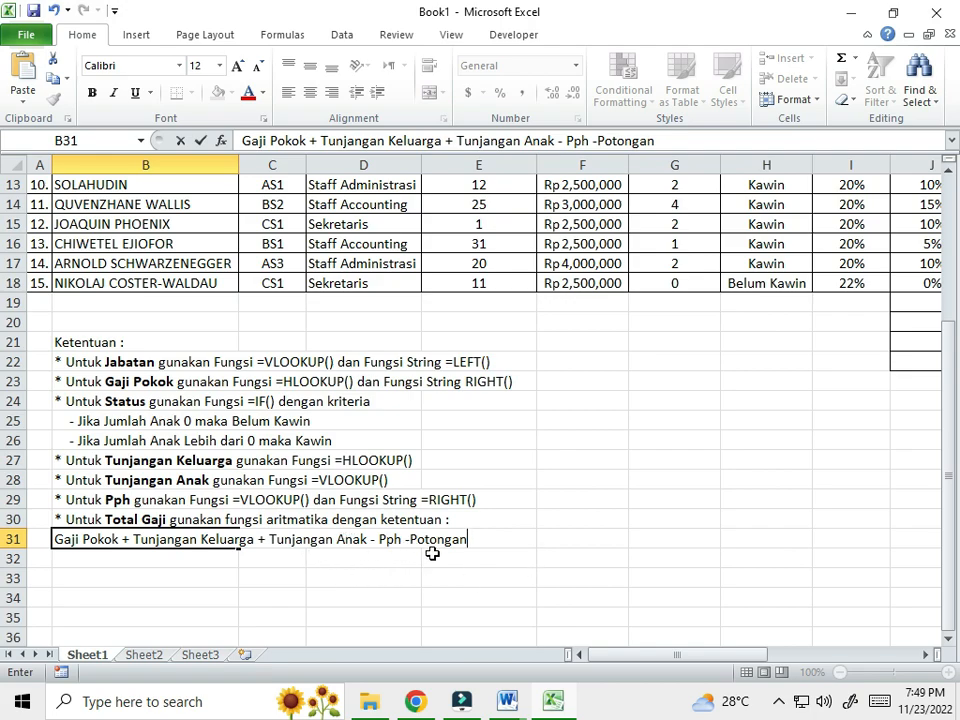
{"action": "key", "text": "Return"}
{"action": "scroll", "coordinate": [432, 553], "scroll_direction": "up", "scroll_amount": 4}
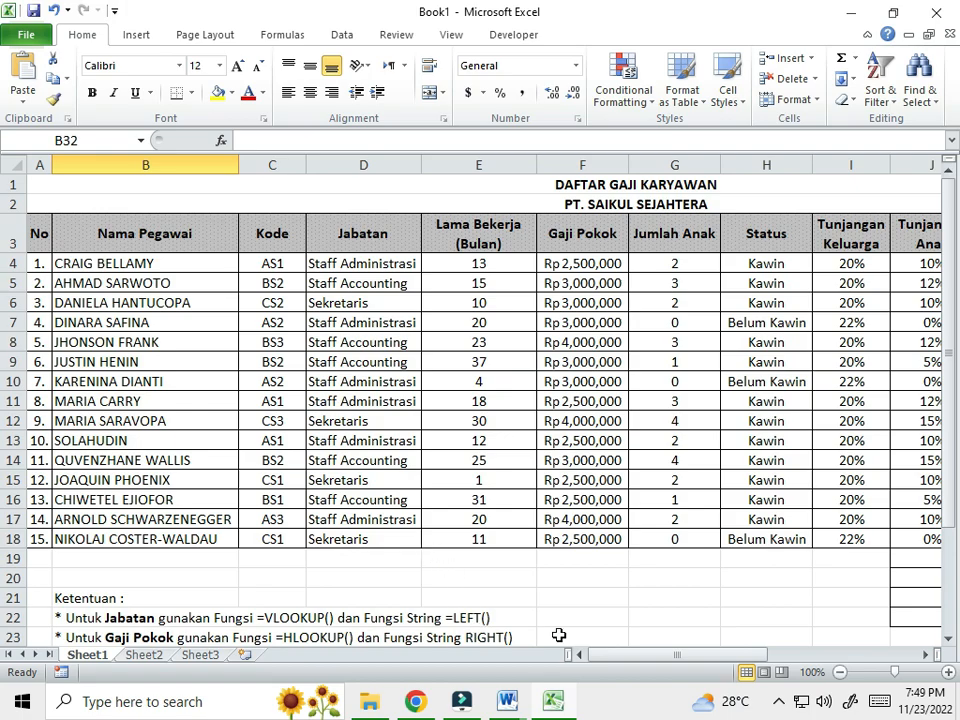
- Review the Total Gaji rule in B31 against the Gaji Pokok and Tunjangan Keluarga cells of the salary table
{"action": "left_click_drag", "start_coordinate": [675, 656], "coordinate": [737, 612]}
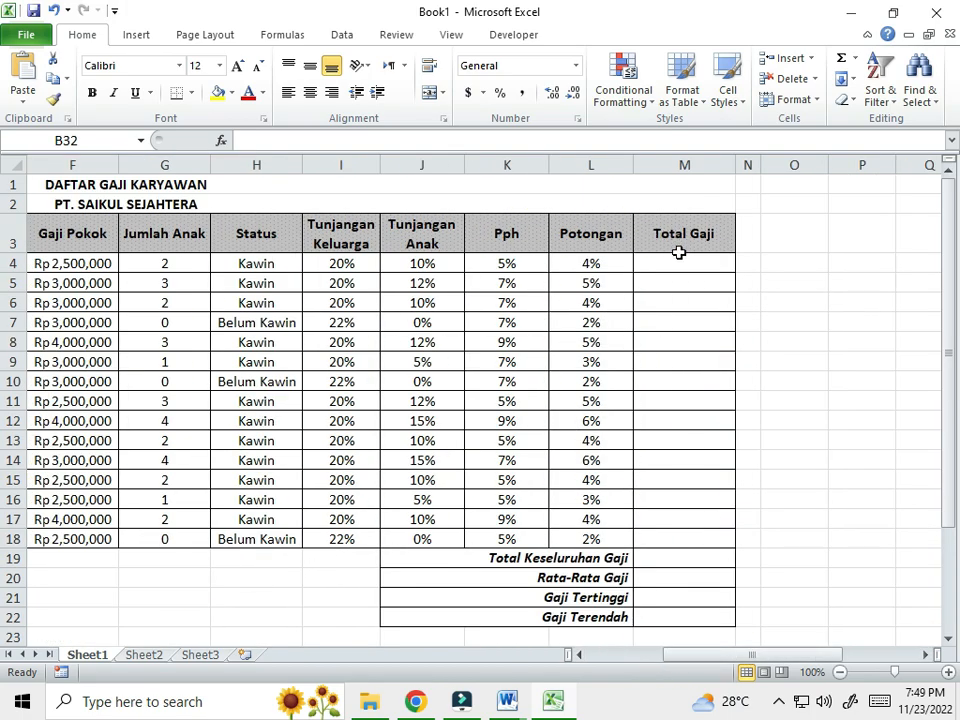
{"action": "left_click", "coordinate": [682, 259]}
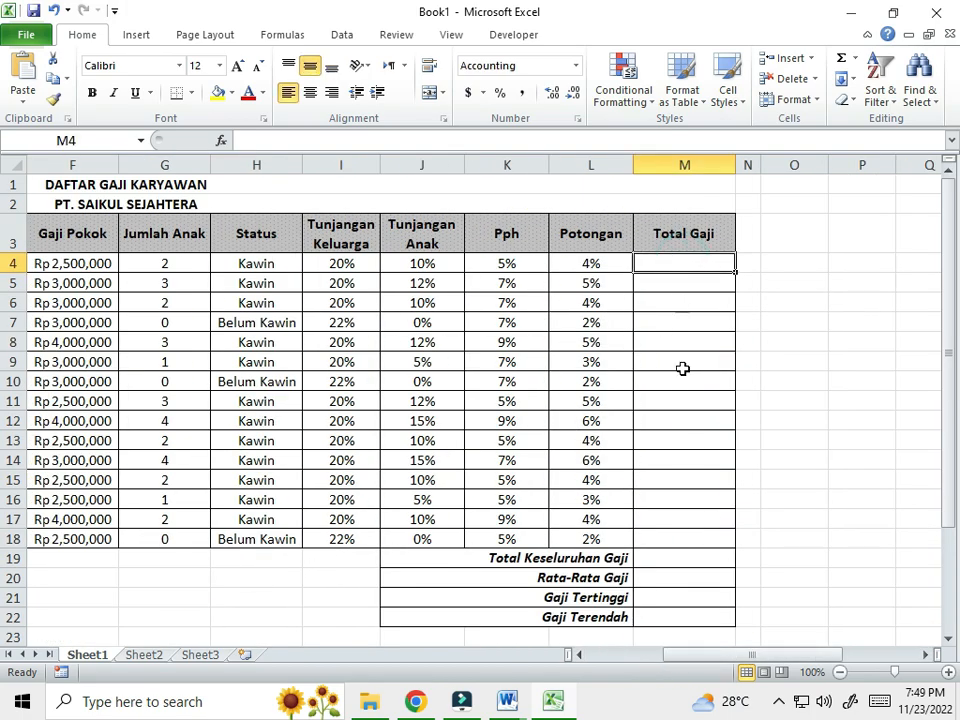
{"action": "scroll", "coordinate": [510, 537], "scroll_direction": "down", "scroll_amount": 4}
{"action": "left_click_drag", "start_coordinate": [760, 656], "coordinate": [680, 658]}
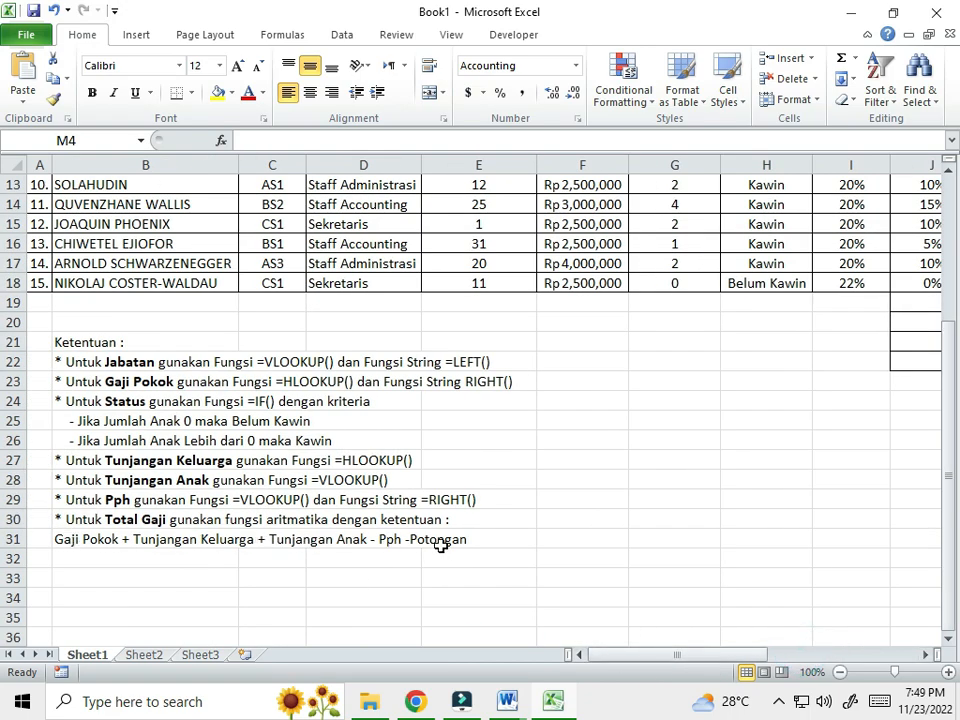
{"action": "scroll", "coordinate": [790, 615], "scroll_direction": "up", "scroll_amount": 4}
{"action": "left_click_drag", "start_coordinate": [737, 657], "coordinate": [793, 666]}
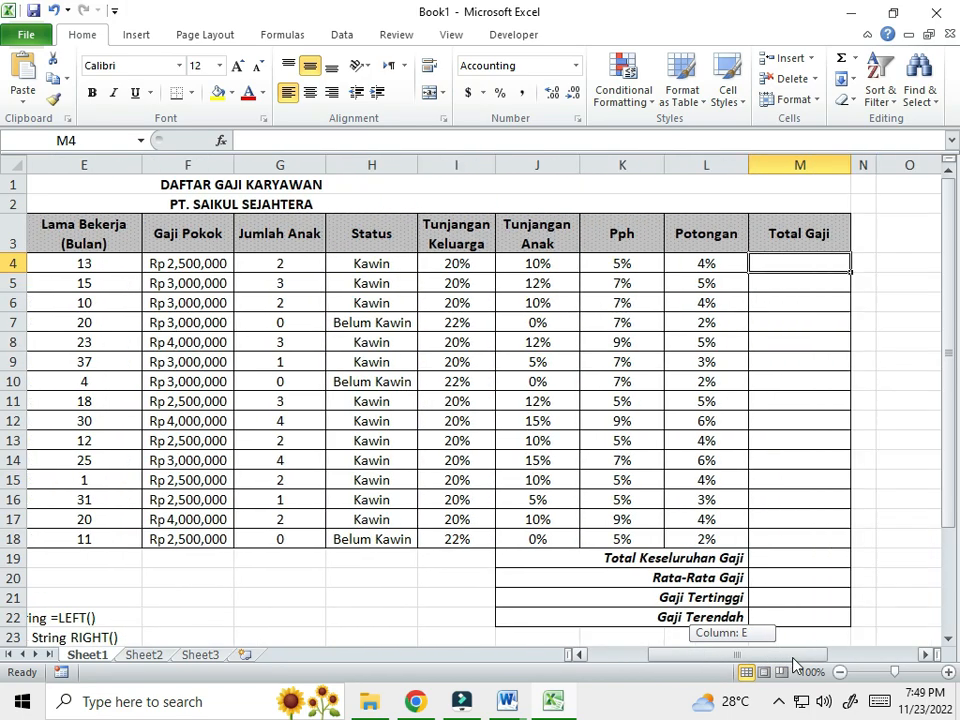
{"action": "left_click_drag", "start_coordinate": [460, 263], "coordinate": [464, 546]}
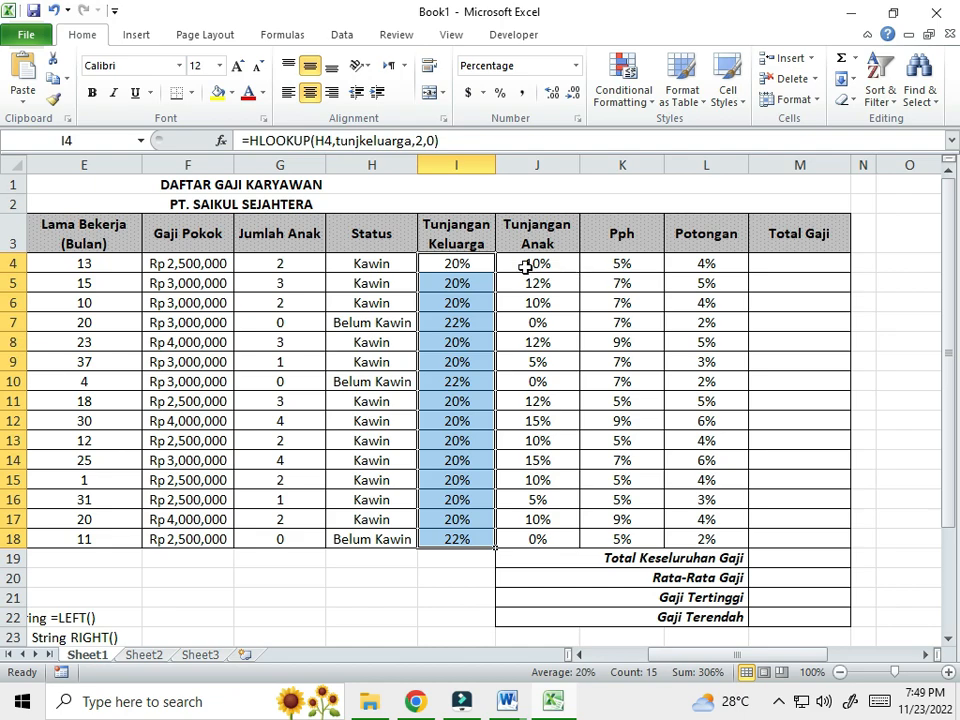
{"action": "left_click", "coordinate": [480, 265]}
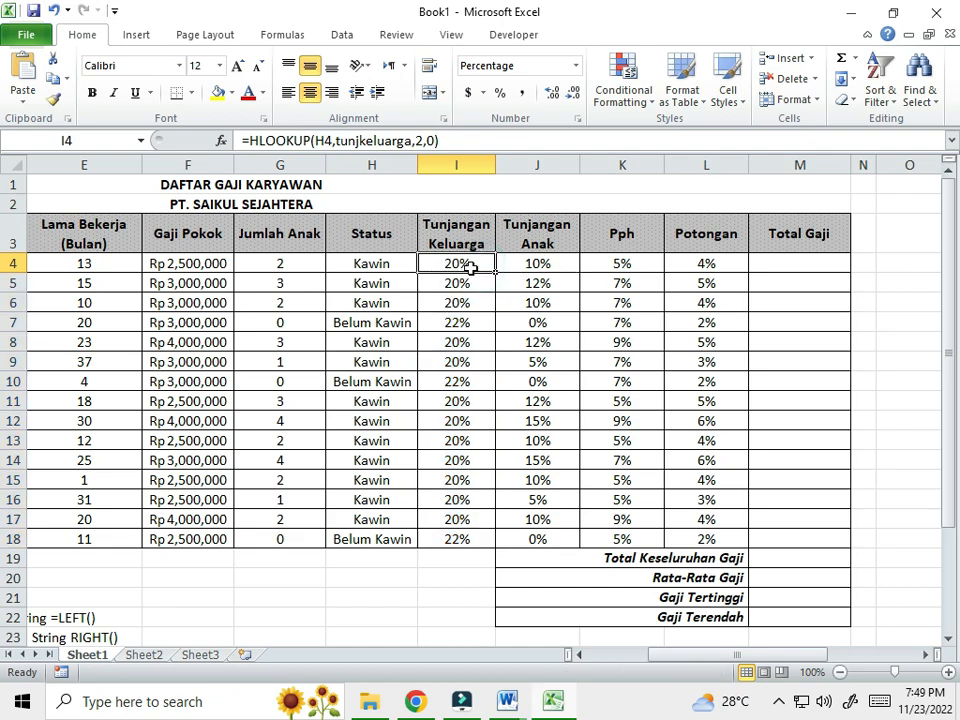
{"action": "left_click", "coordinate": [211, 265]}
{"action": "left_click", "coordinate": [467, 263]}
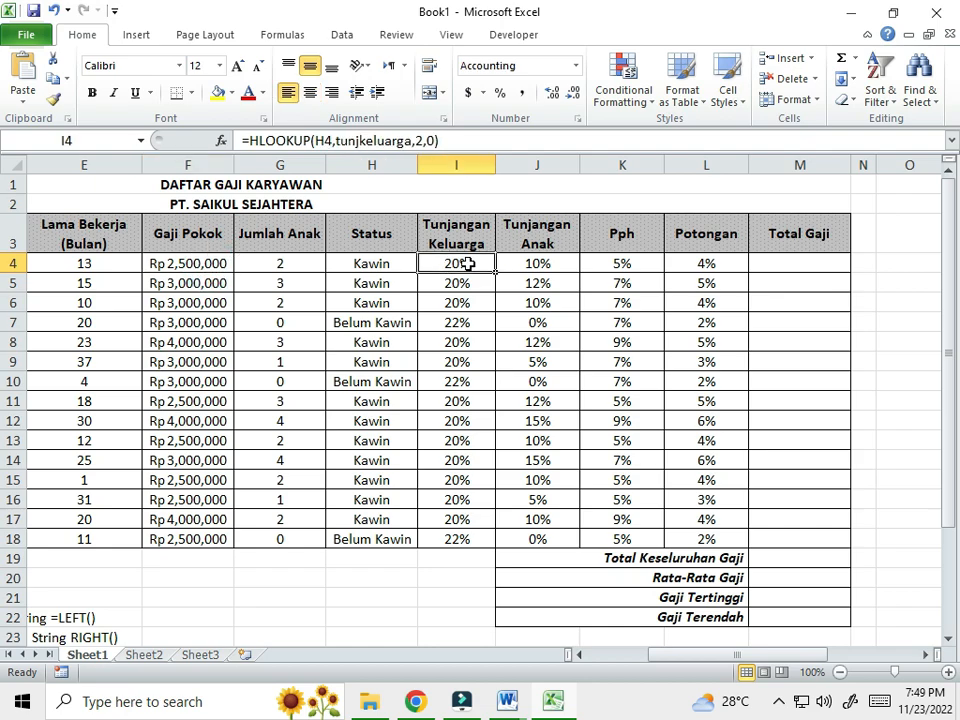
{"action": "left_click", "coordinate": [215, 263]}
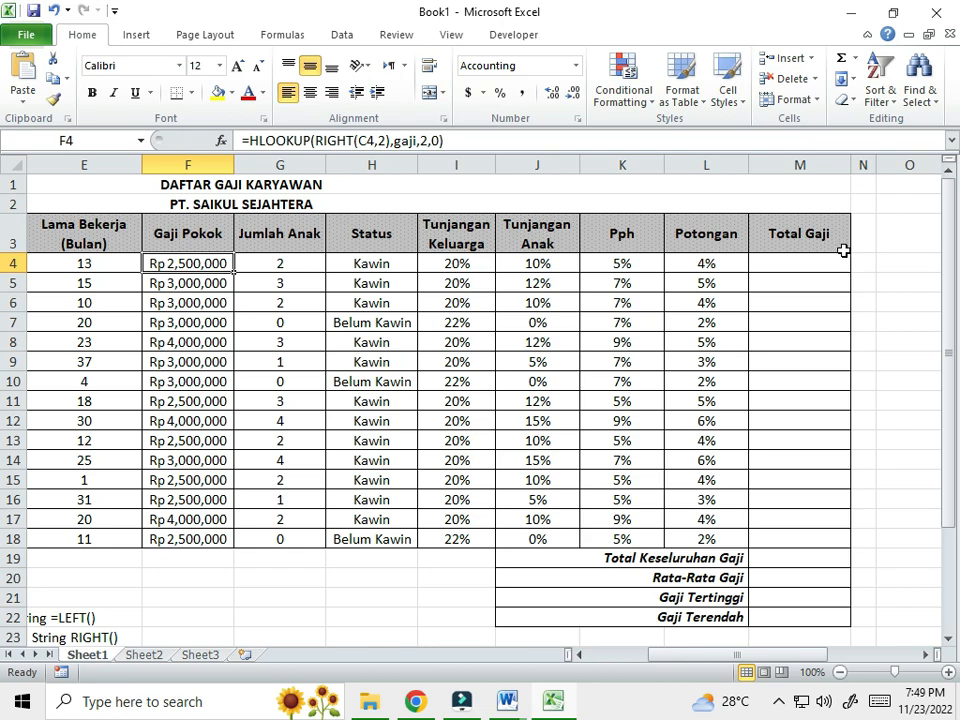
- Start the Total Gaji formula in M4 with the base salary and family allowance terms, =F4+(I4*F4)+
{"action": "left_click", "coordinate": [810, 266]}
{"action": "type", "text": "="}
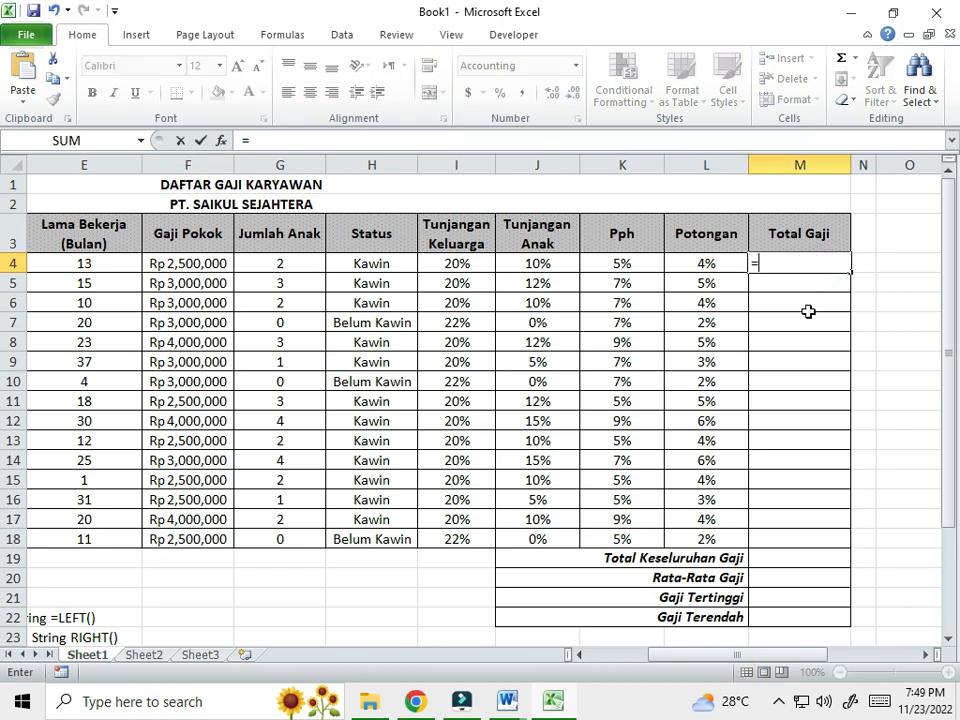
{"action": "left_click", "coordinate": [218, 262]}
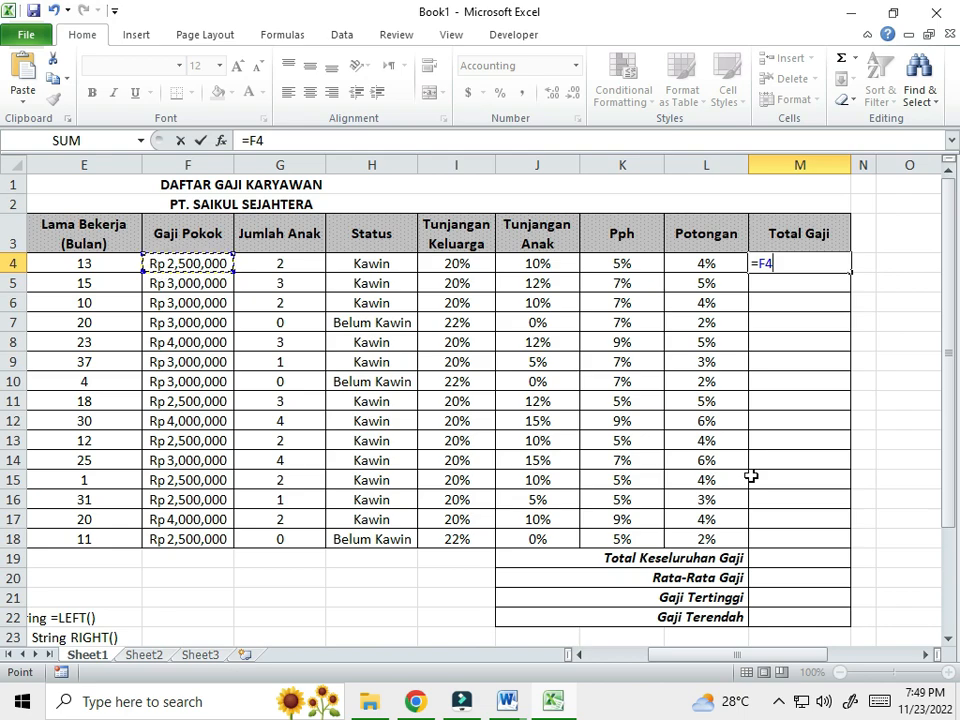
{"action": "type", "text": "+"}
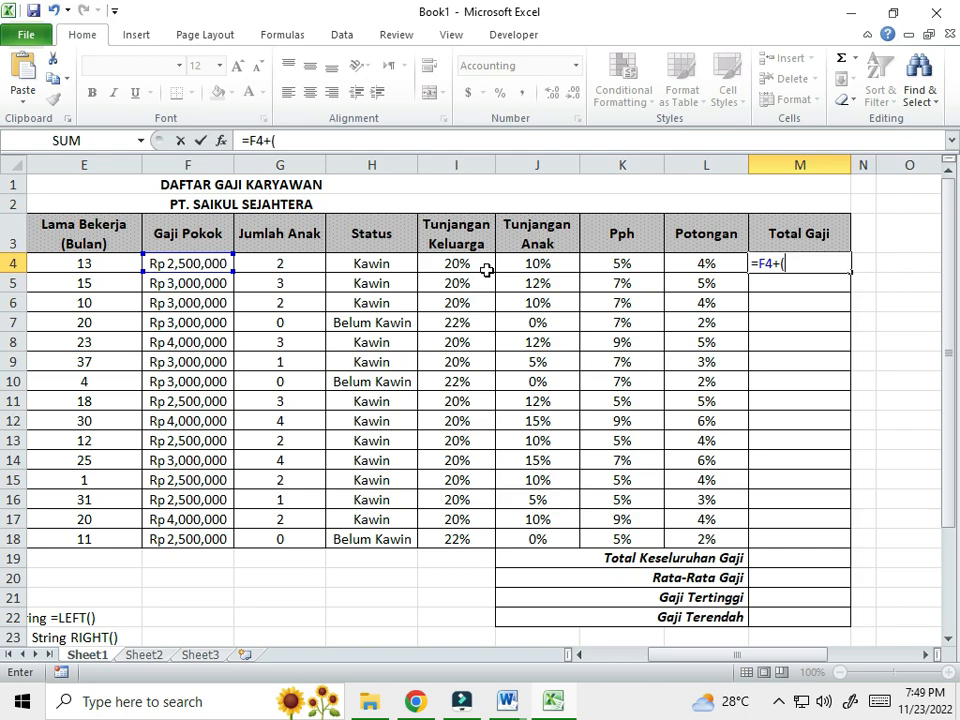
{"action": "type", "text": "("}
{"action": "left_click", "coordinate": [478, 264]}
{"action": "type", "text": "*"}
{"action": "left_click", "coordinate": [204, 264]}
{"action": "type", "text": ")+"}
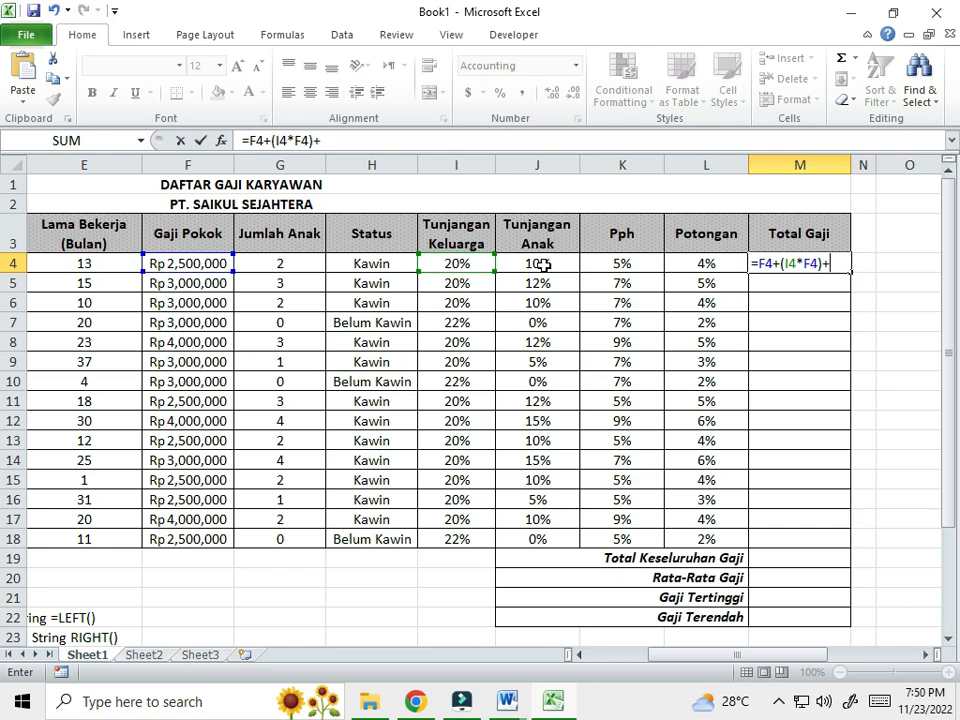
- Append the Tunjangan Anak term to the M4 formula as (J4*F4)-(, opening the bracket for the first deduction
{"action": "left_click", "coordinate": [544, 265]}
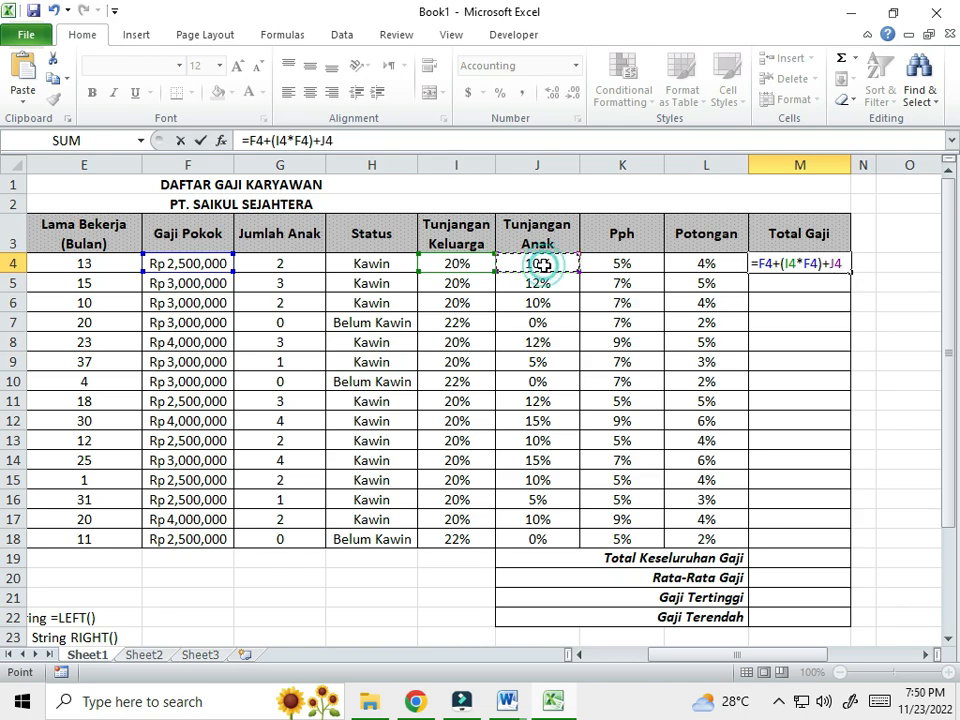
{"action": "key", "text": "BackSpace"}
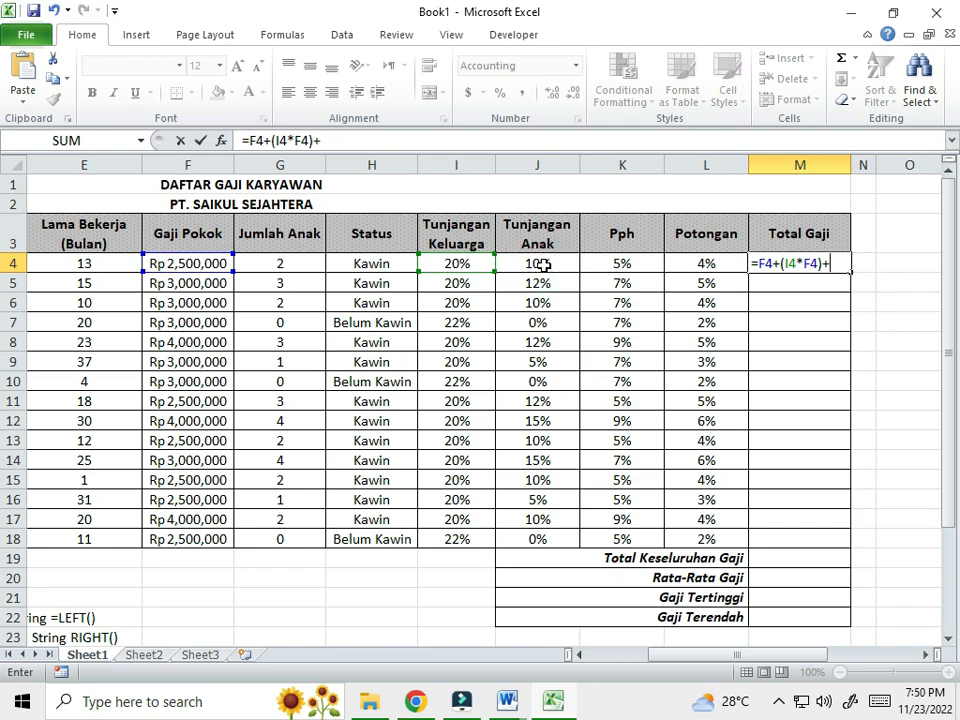
{"action": "type", "text": "("}
{"action": "left_click", "coordinate": [544, 265]}
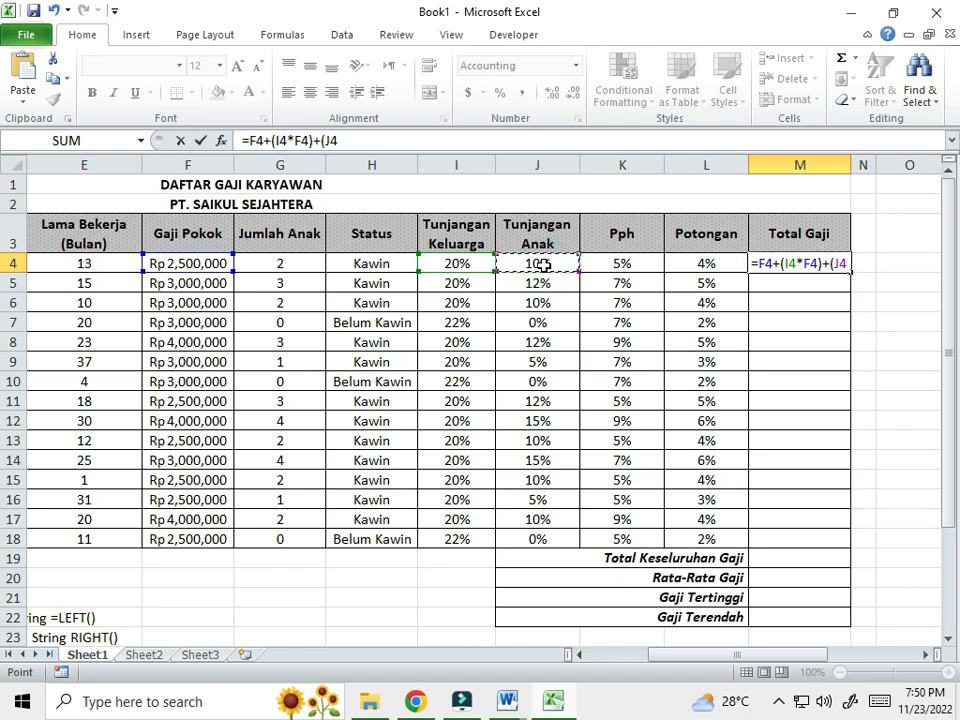
{"action": "type", "text": "*"}
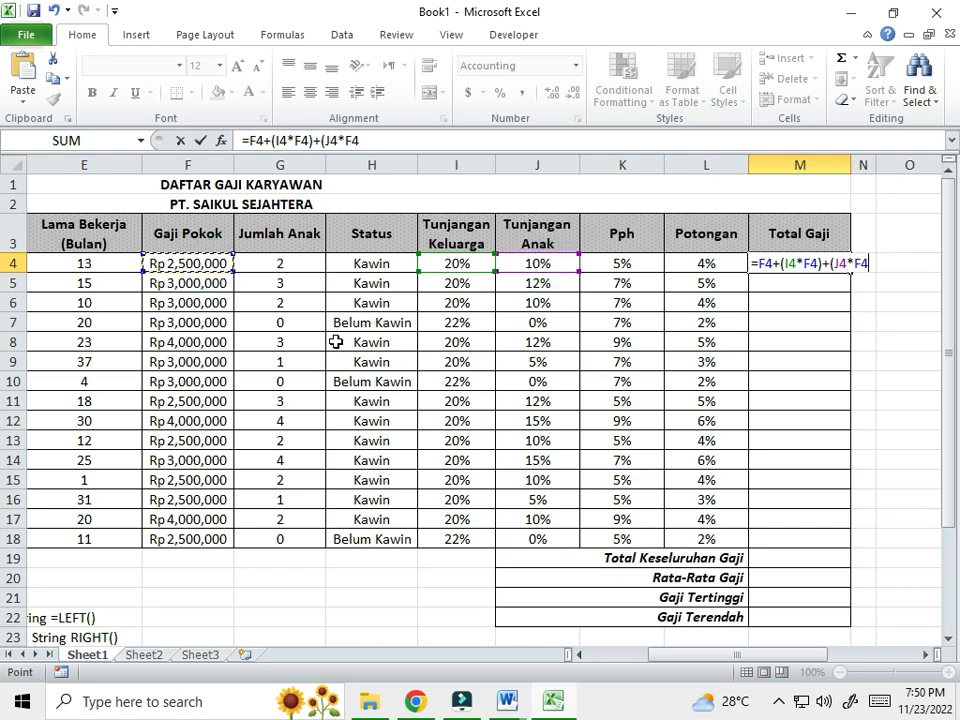
{"action": "type", "text": ")-("}
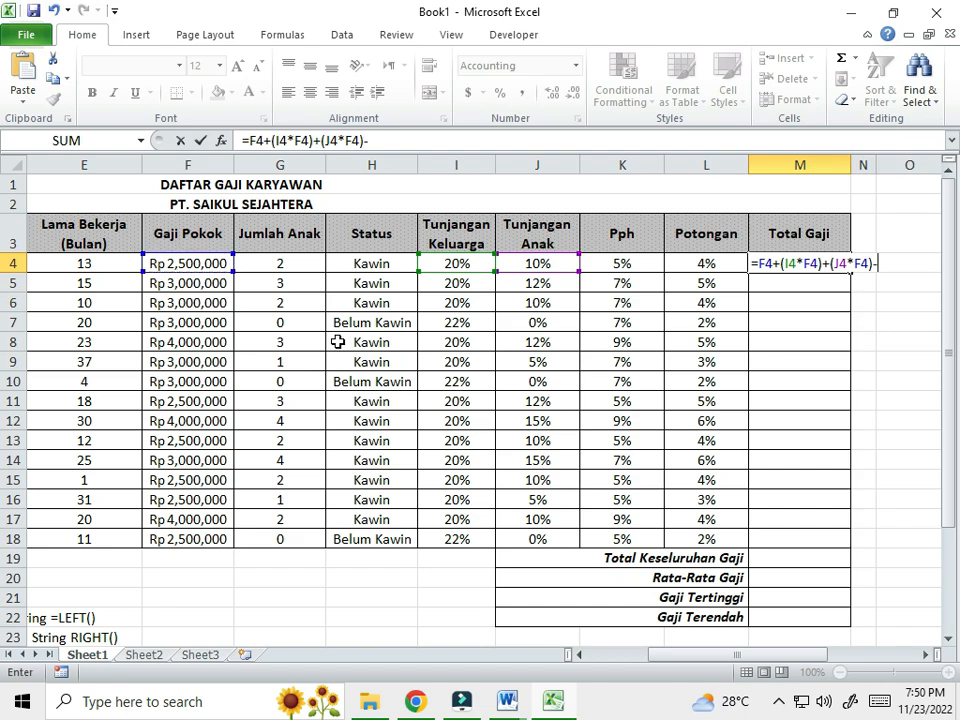
- Complete the M4 formula with the Pph and Potongan deductions so it reads =F4+(I4*F4)+(J4*F4)-(K4*F4)-(L4*F4), and enter it
{"action": "left_click", "coordinate": [636, 261]}
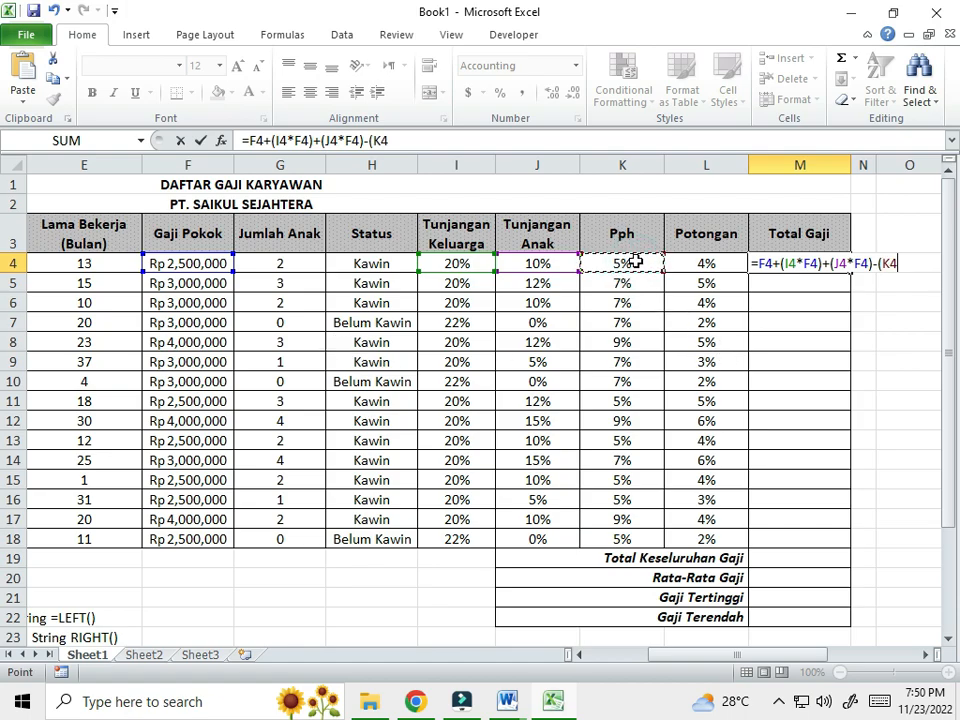
{"action": "type", "text": "*"}
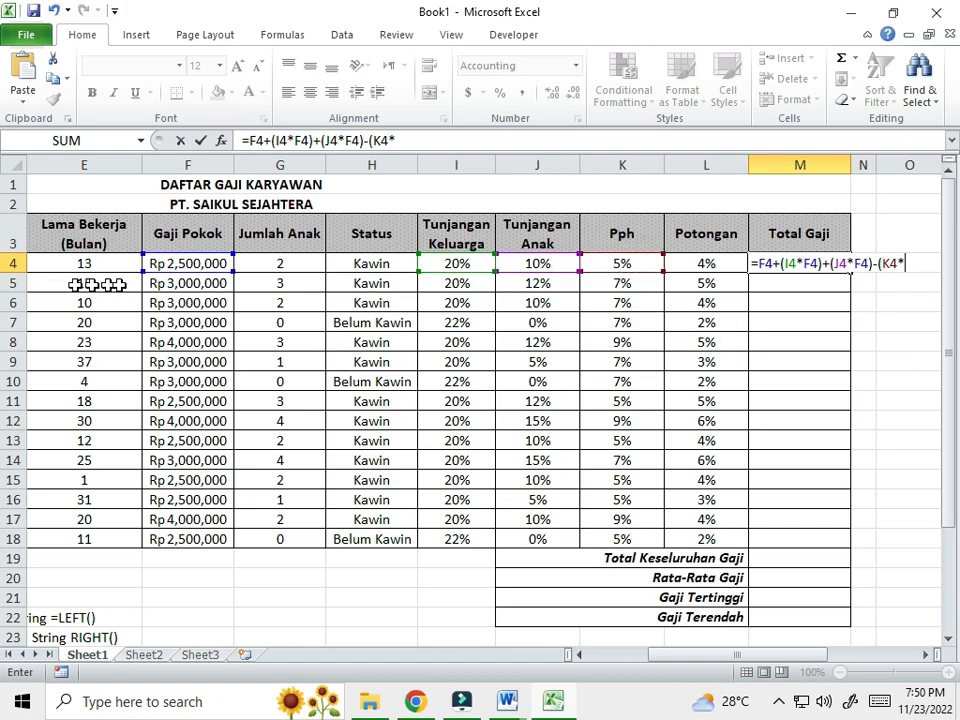
{"action": "left_click", "coordinate": [197, 262]}
{"action": "type", "text": ")"}
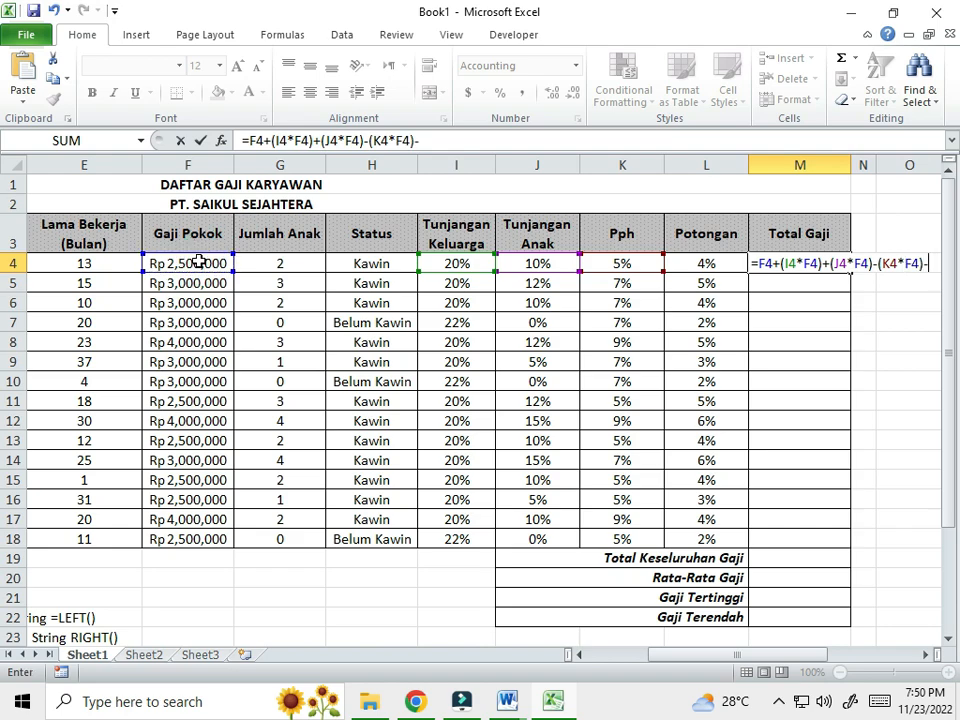
{"action": "type", "text": "-("}
{"action": "left_click", "coordinate": [730, 263]}
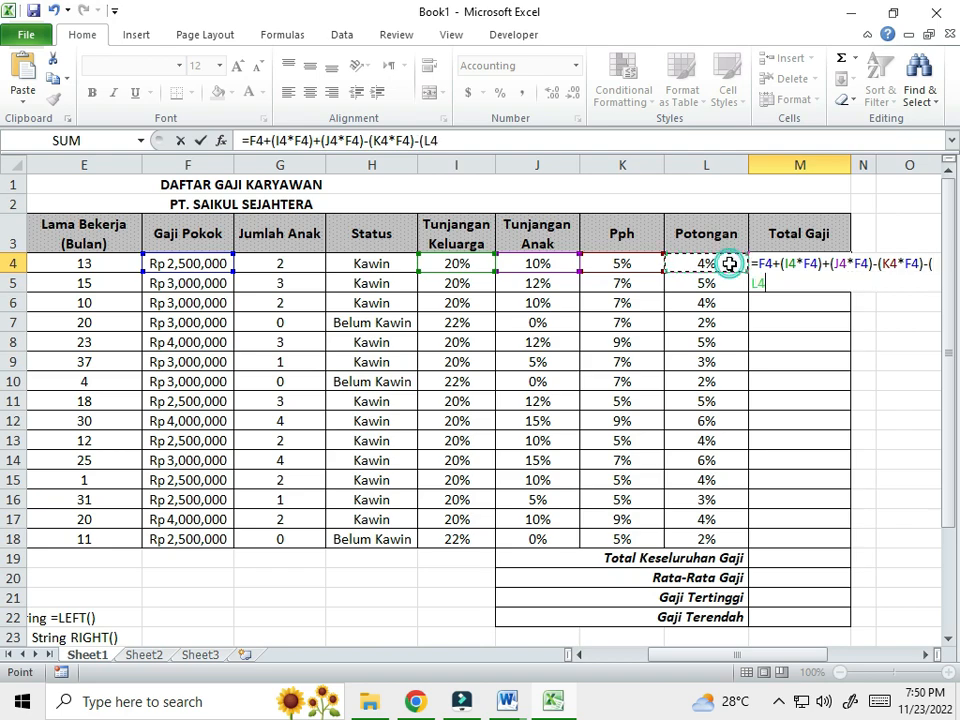
{"action": "type", "text": "*"}
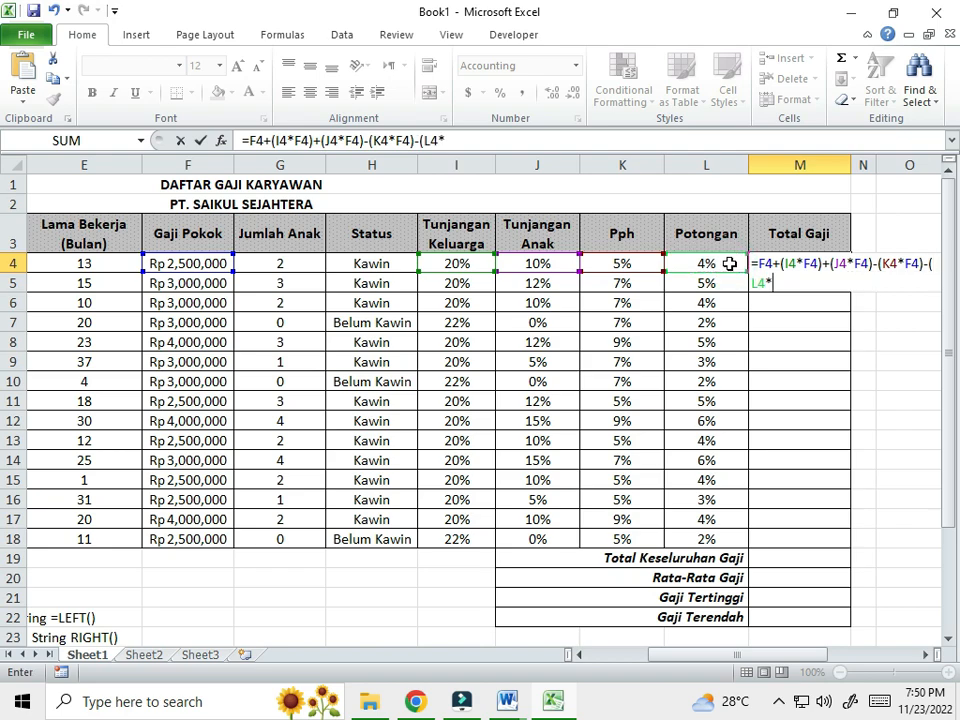
{"action": "left_click", "coordinate": [201, 263]}
{"action": "type", "text": ")"}
{"action": "key", "text": "Return"}
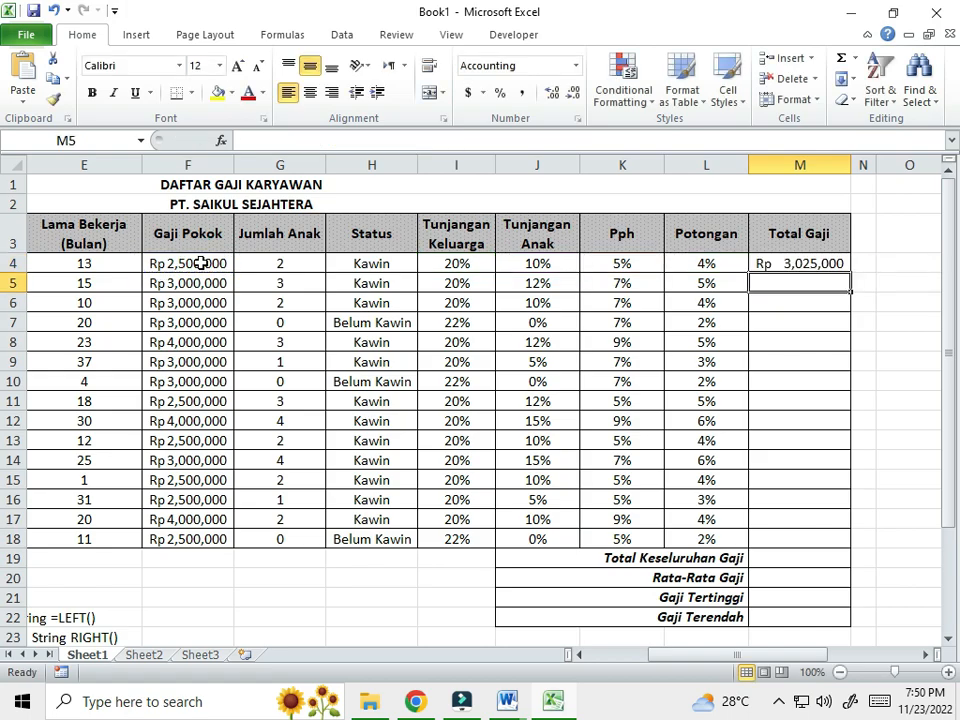
- Check the first employee's row against the M4 Total Gaji result, and fill the formula down through M18
{"action": "left_click", "coordinate": [838, 262]}
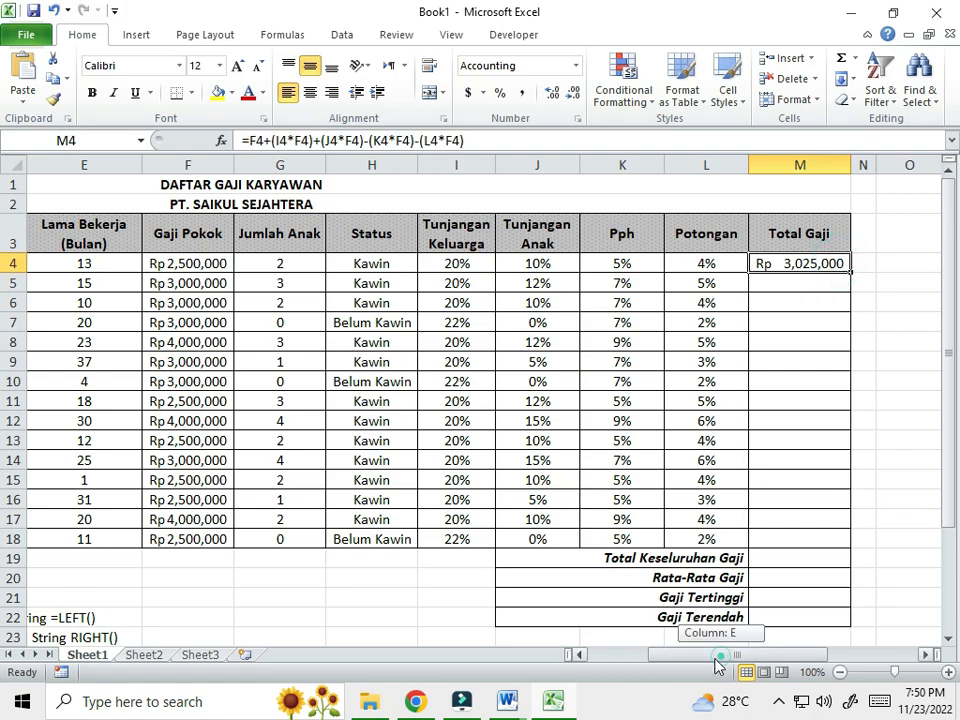
{"action": "left_click_drag", "start_coordinate": [720, 663], "coordinate": [614, 675]}
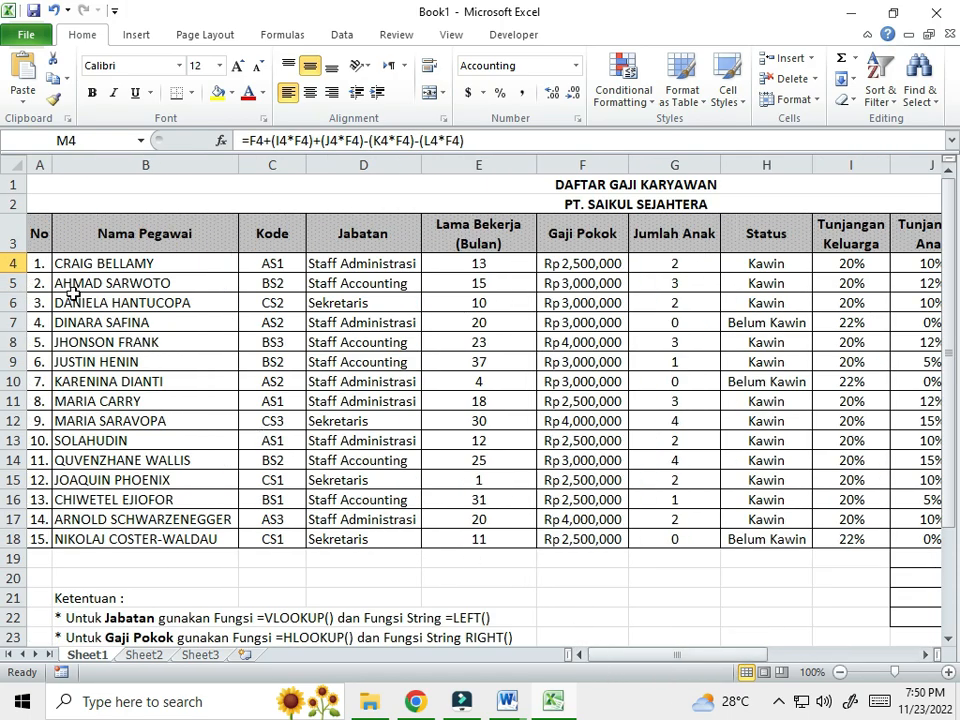
{"action": "left_click", "coordinate": [79, 259]}
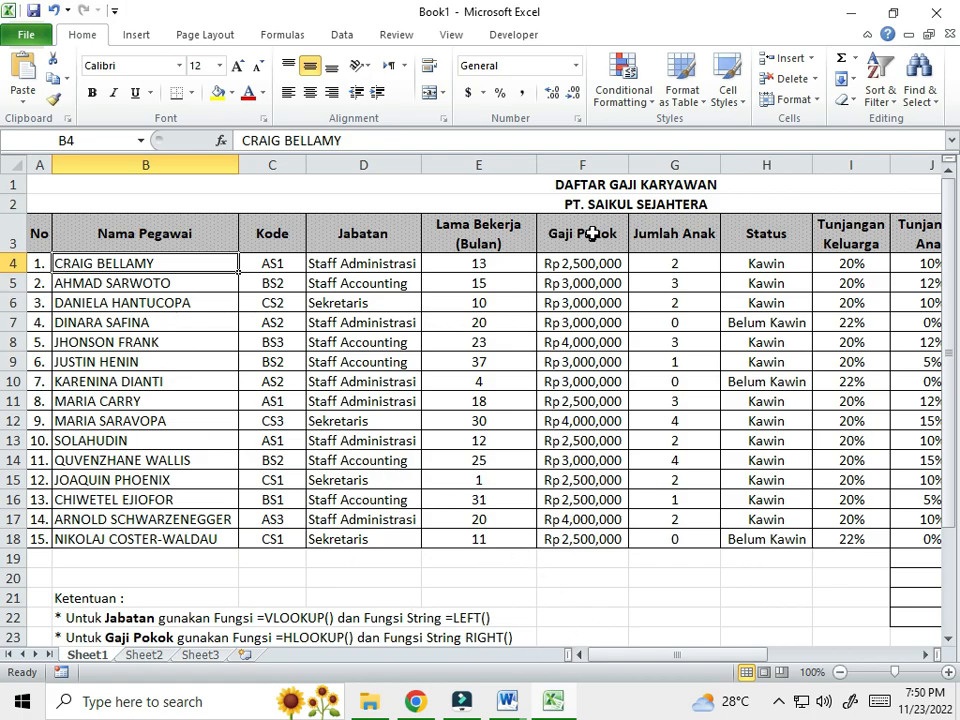
{"action": "left_click_drag", "start_coordinate": [714, 655], "coordinate": [798, 660]}
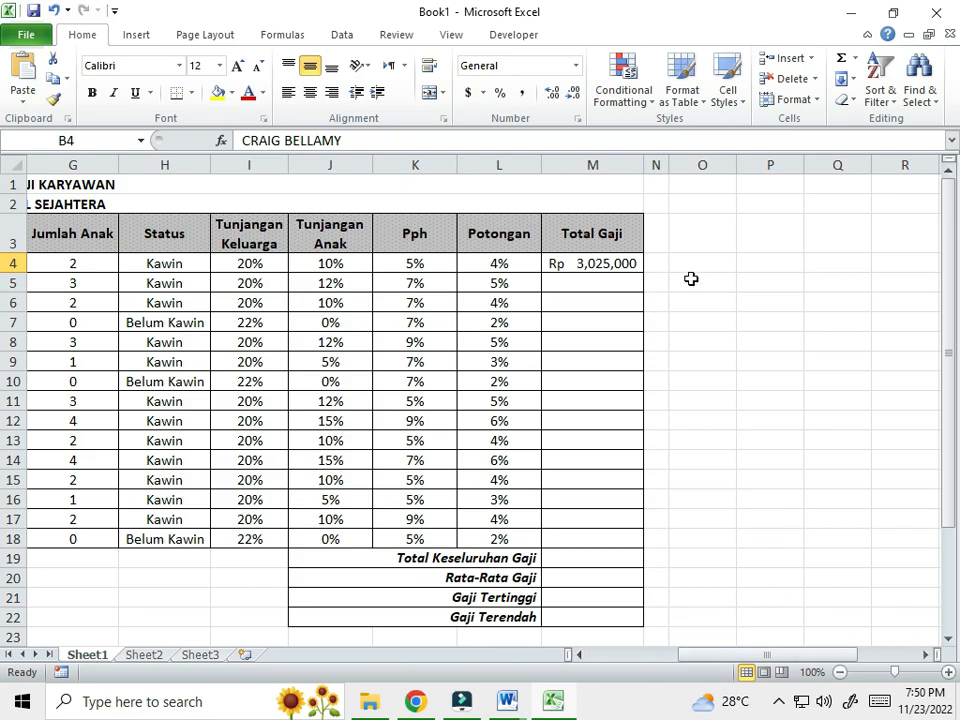
{"action": "left_click", "coordinate": [634, 264]}
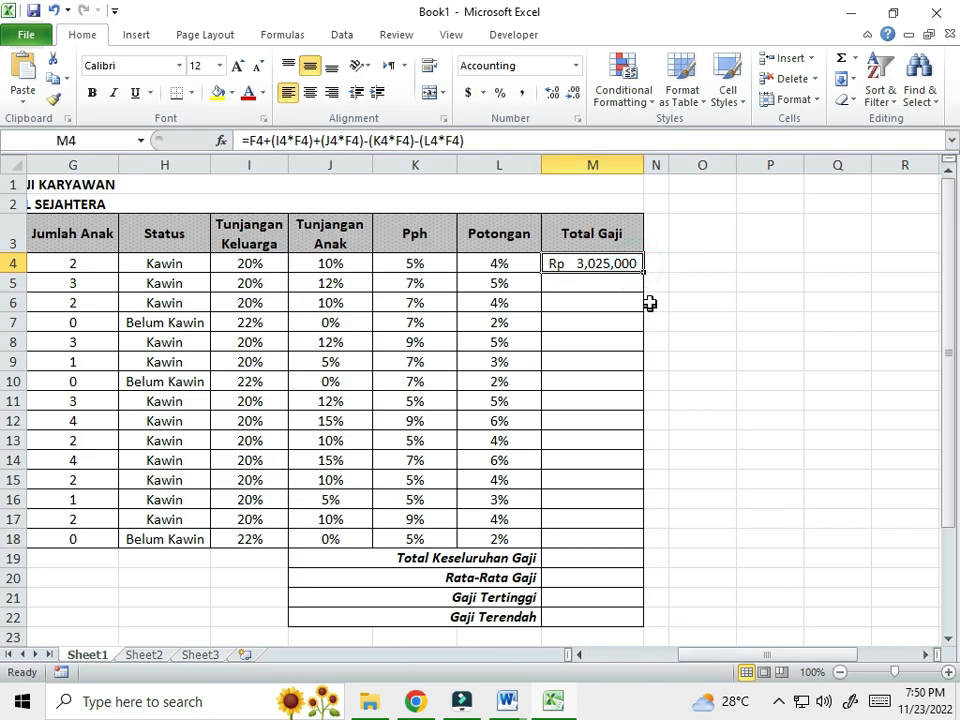
{"action": "left_click_drag", "start_coordinate": [645, 277], "coordinate": [630, 543]}
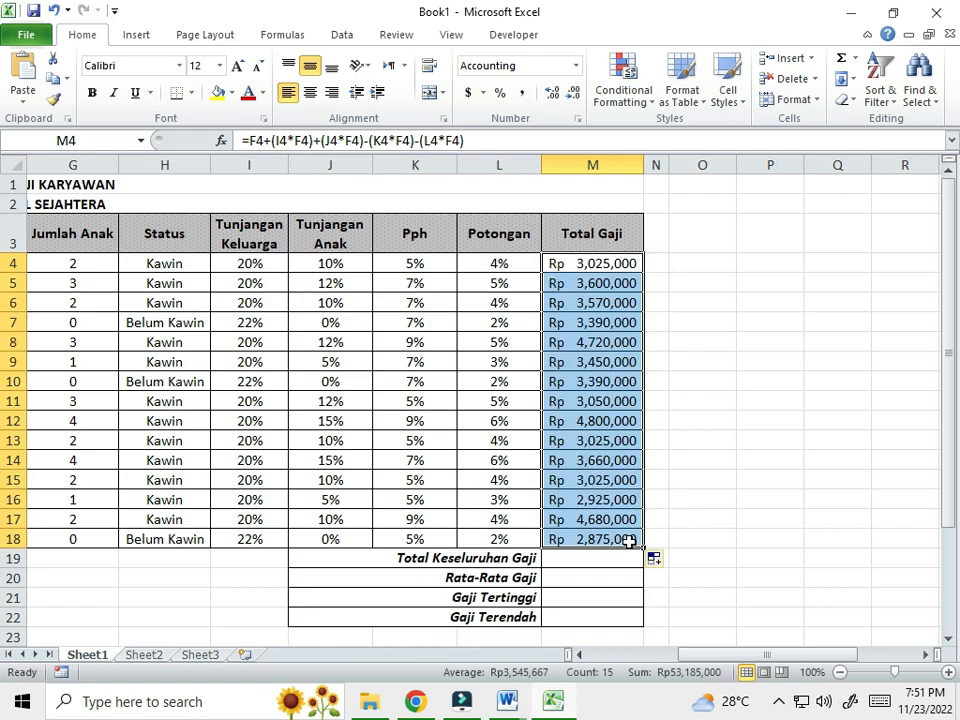
{"action": "left_click", "coordinate": [724, 404]}
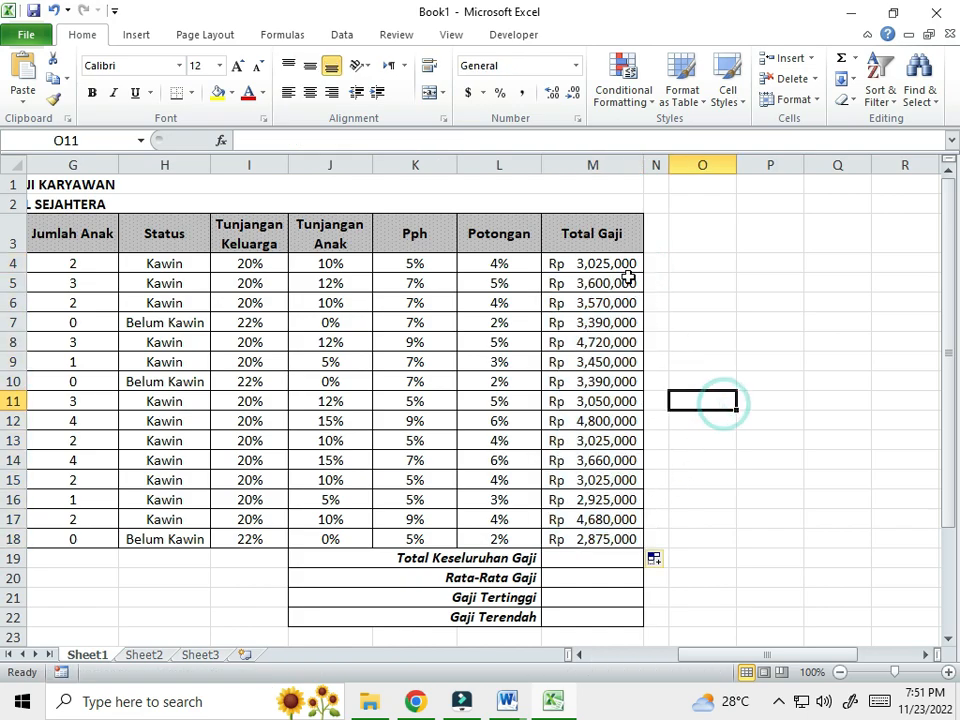
- Enter =sum(M4:M18) in M19 to total the Total Gaji column as Total Keseluruhan Gaji
{"action": "left_click", "coordinate": [582, 558]}
{"action": "left_click_drag", "start_coordinate": [610, 264], "coordinate": [609, 544]}
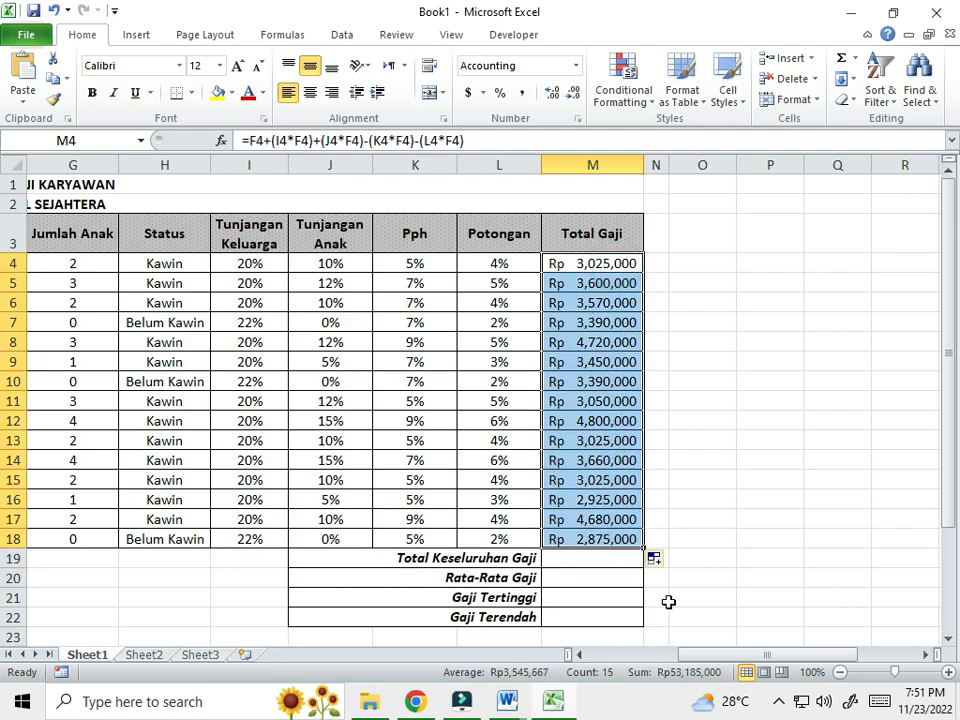
{"action": "left_click_drag", "start_coordinate": [730, 658], "coordinate": [685, 658]}
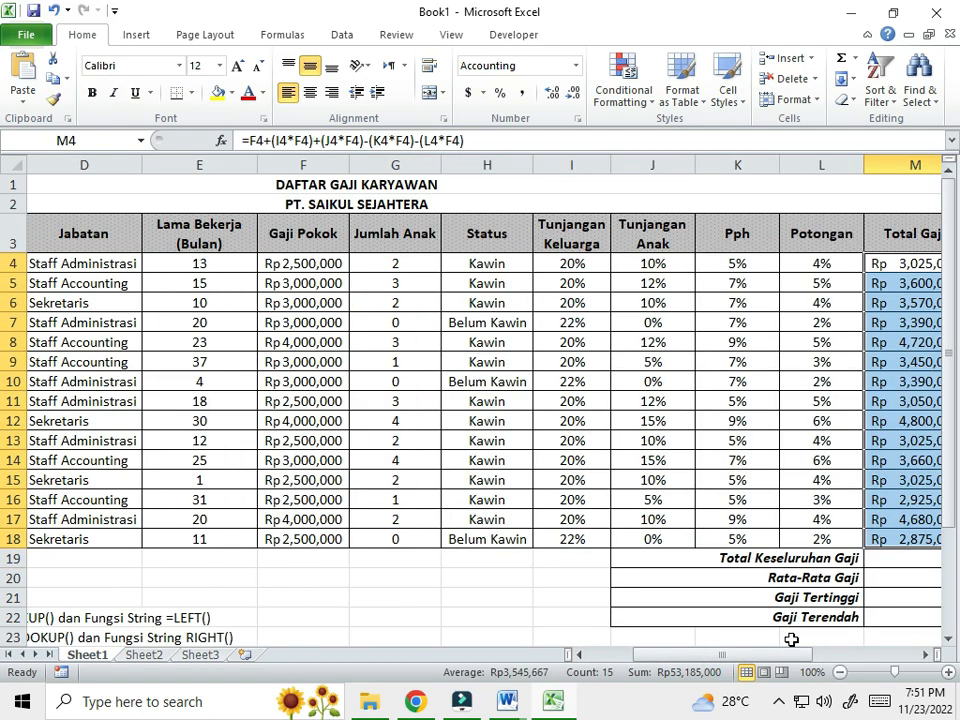
{"action": "left_click_drag", "start_coordinate": [773, 662], "coordinate": [818, 657]}
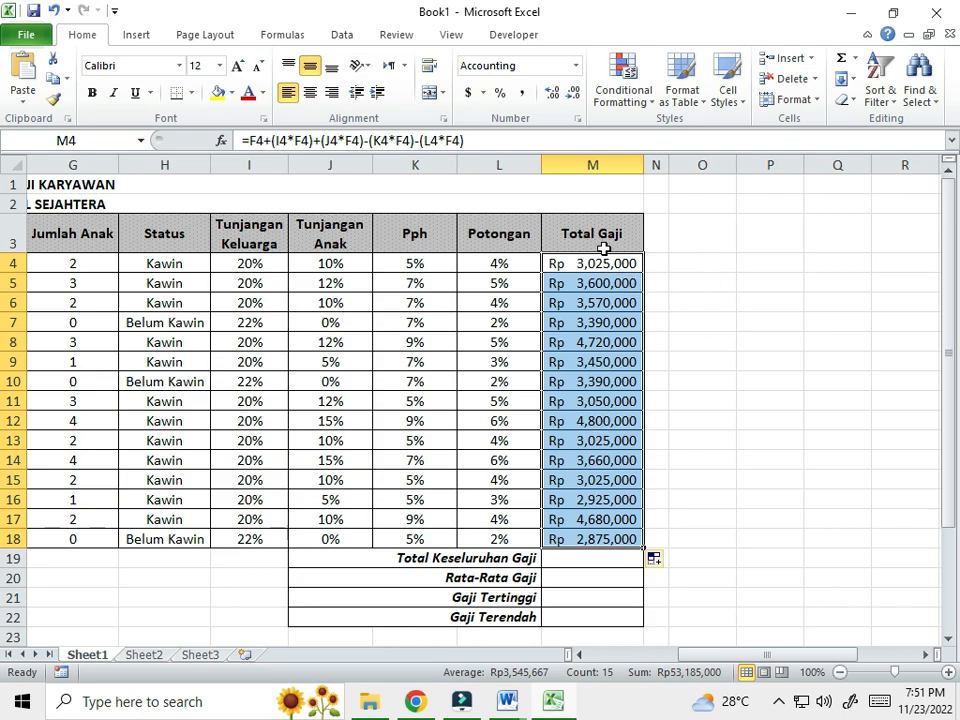
{"action": "left_click", "coordinate": [614, 556]}
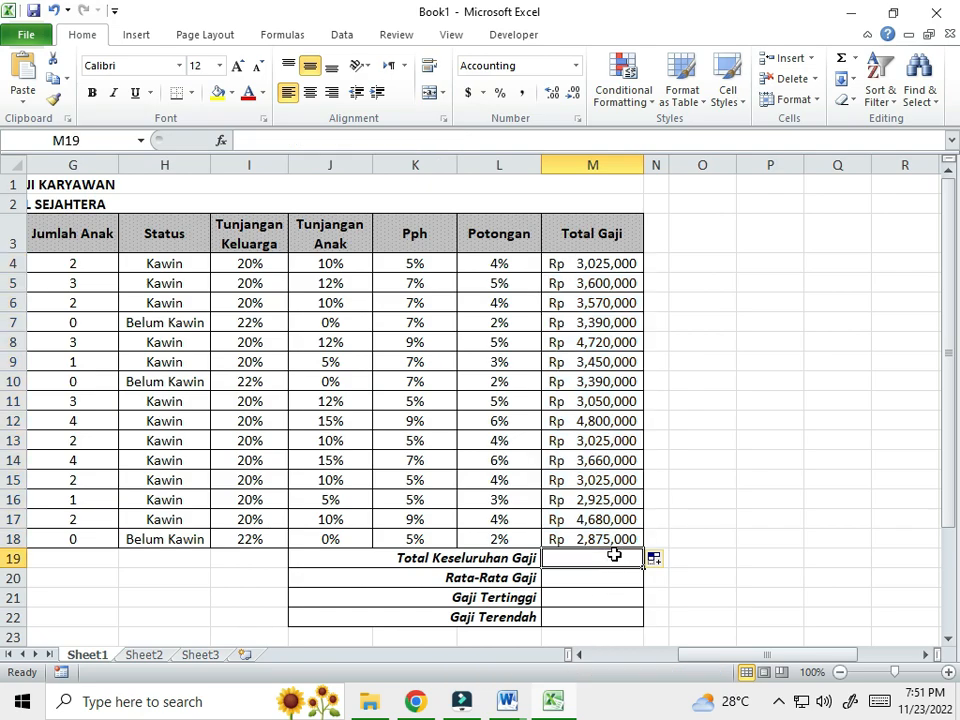
{"action": "type", "text": "=sum"}
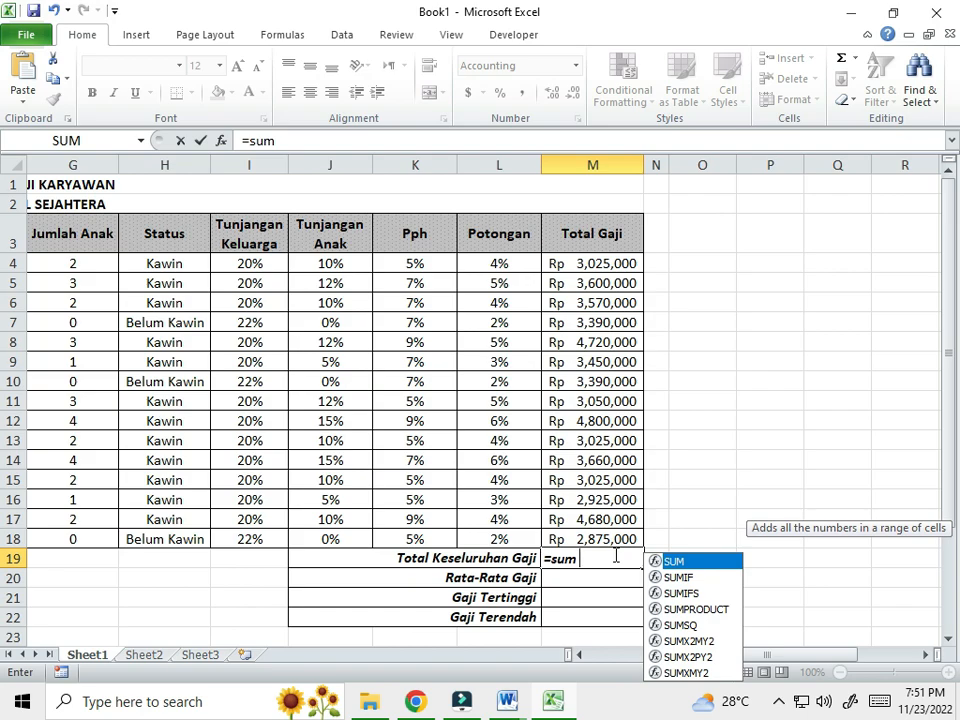
{"action": "type", "text": "("}
{"action": "left_click_drag", "start_coordinate": [583, 263], "coordinate": [585, 540]}
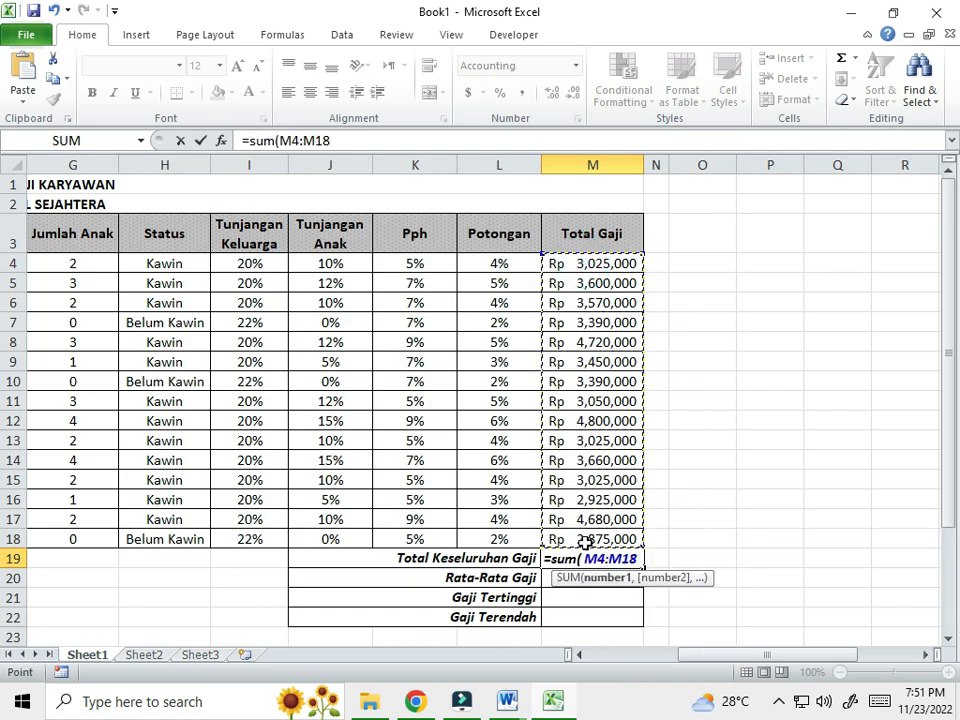
{"action": "type", "text": ")"}
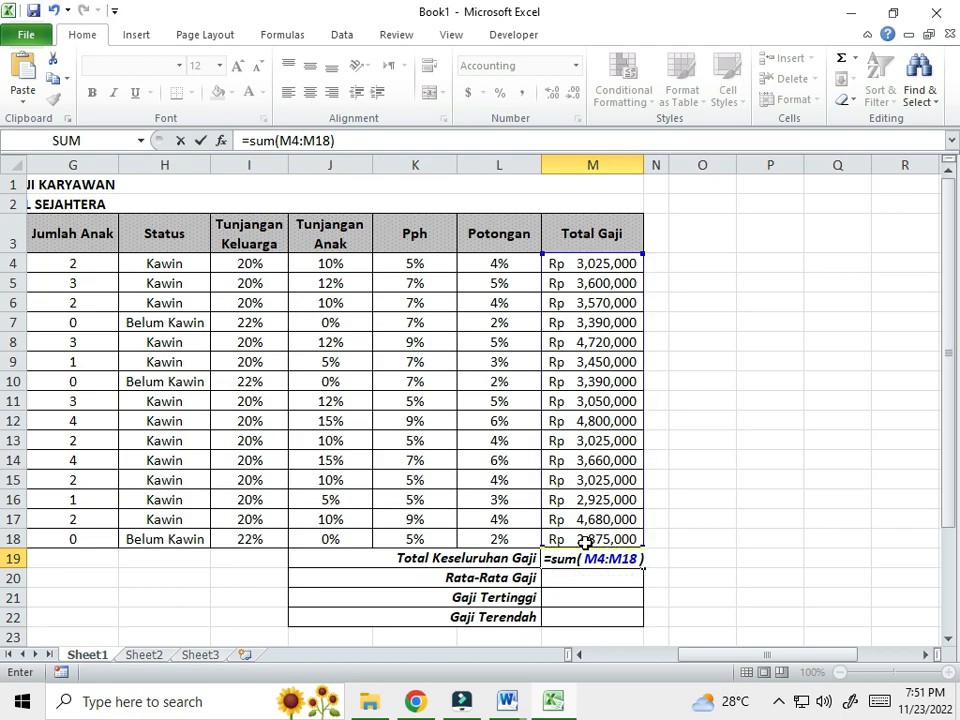
{"action": "key", "text": "Return"}
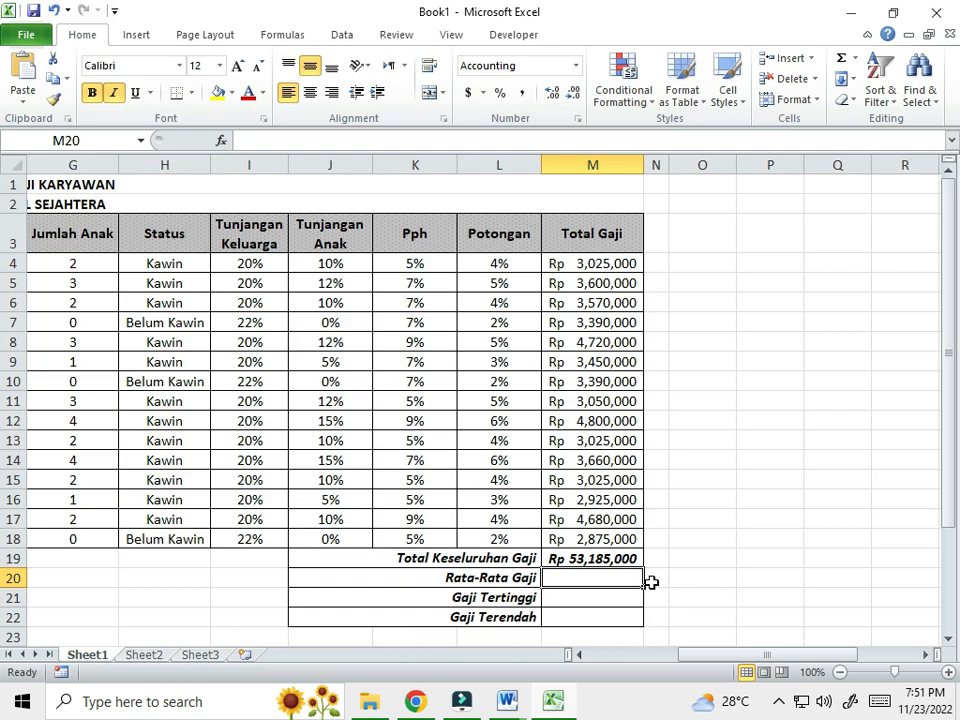
- Enter =average(M4:M18) in M20 to calculate the Rata-Rata Gaji
{"action": "type", "text": "="}
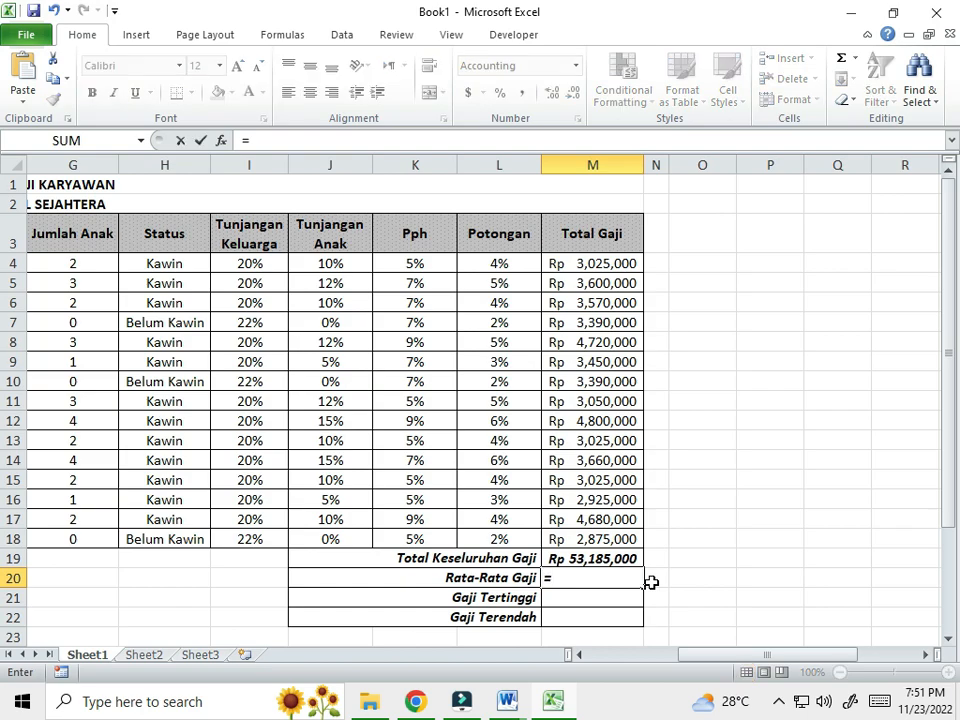
{"action": "type", "text": "average"}
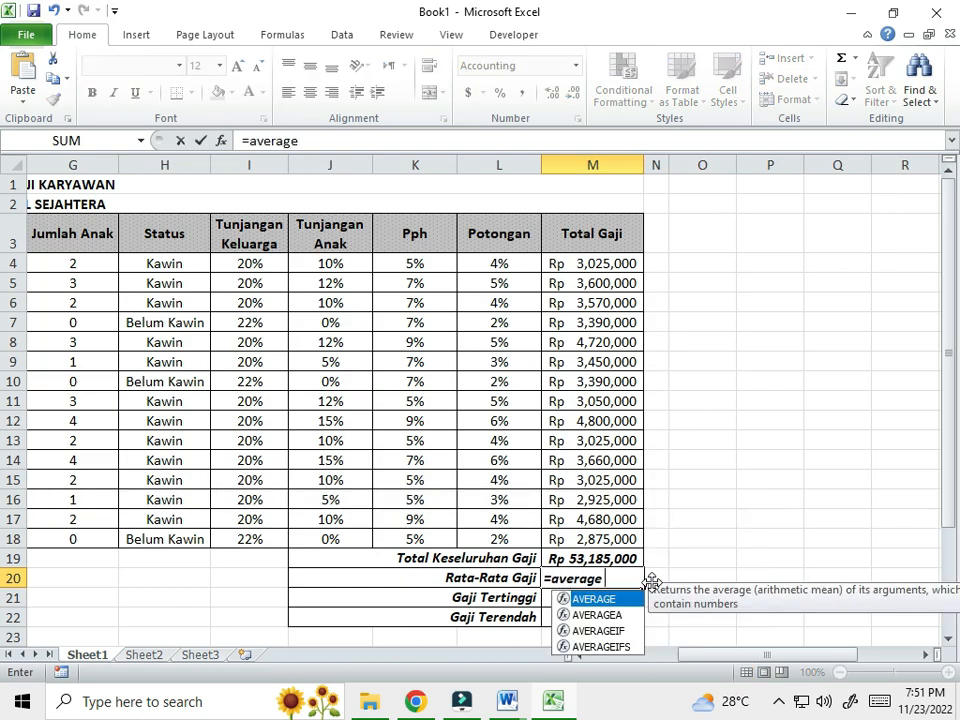
{"action": "type", "text": "("}
{"action": "left_click_drag", "start_coordinate": [585, 264], "coordinate": [574, 539]}
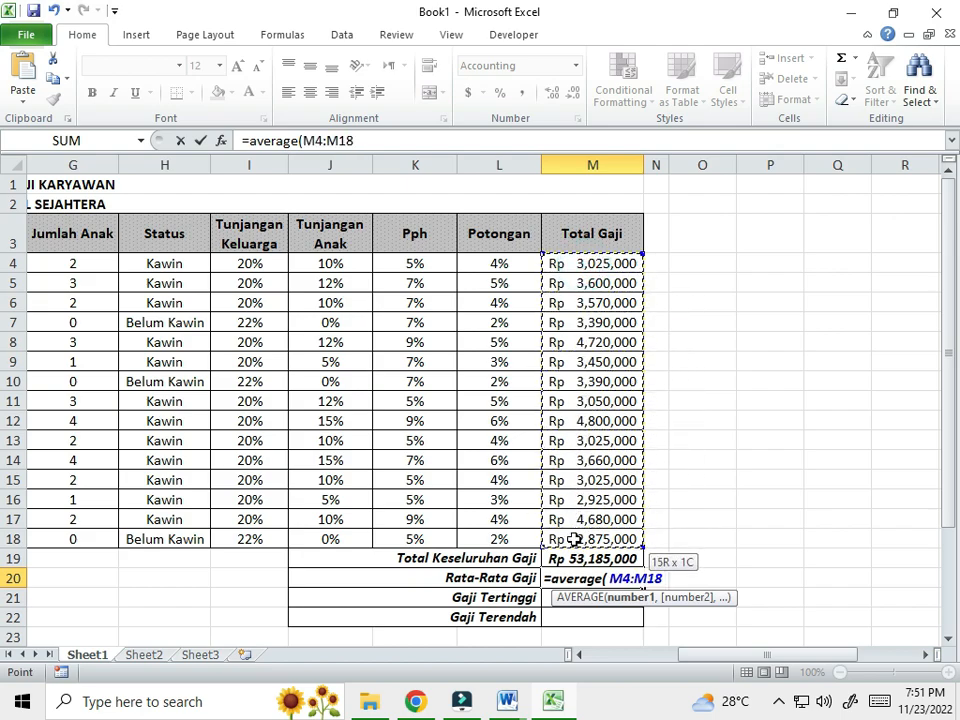
{"action": "type", "text": ")"}
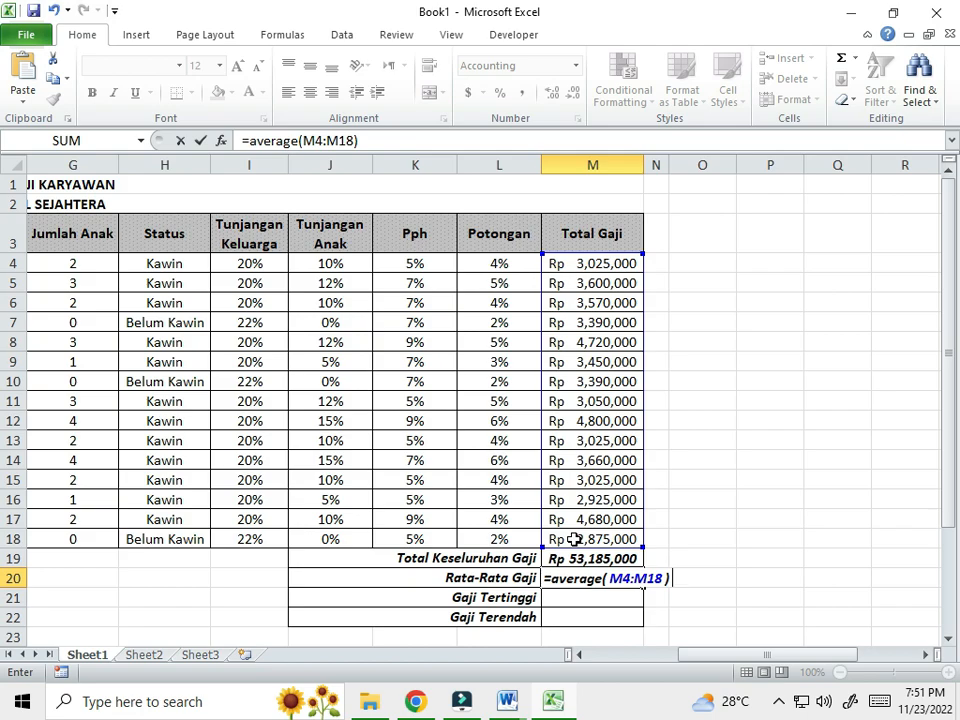
{"action": "key", "text": "Return"}
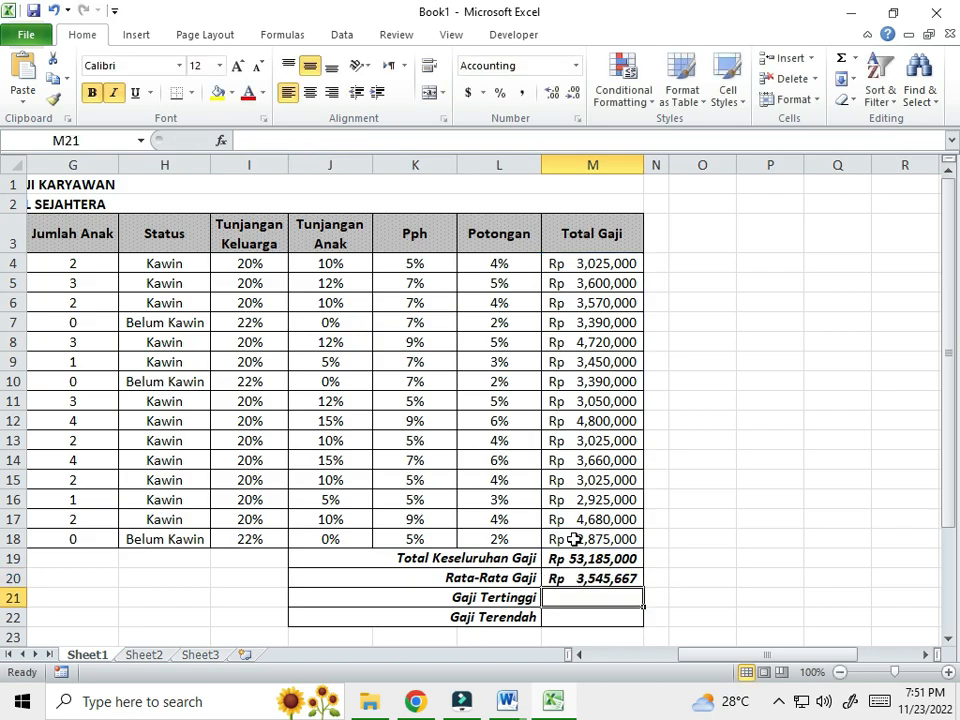
- Enter =max(M4:M18) in M21 for Gaji Tertinggi, and check it against the highest salary in the Total Gaji column
{"action": "type", "text": "=max"}
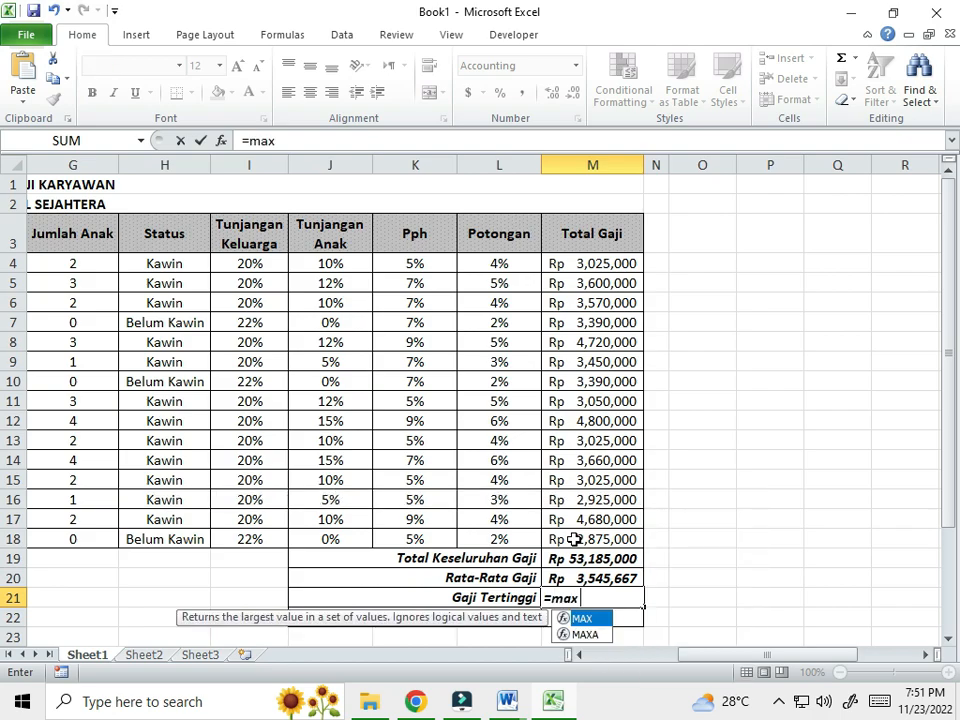
{"action": "left_click_drag", "start_coordinate": [598, 264], "coordinate": [598, 540]}
{"action": "type", "text": ")"}
{"action": "key", "text": "Return"}
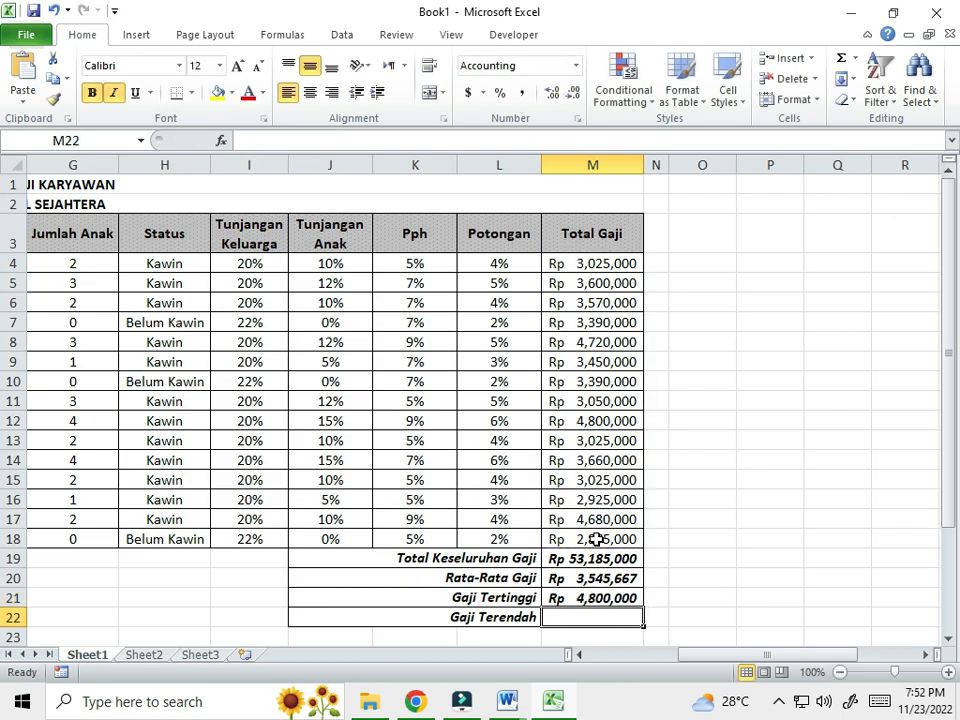
{"action": "left_click", "coordinate": [611, 421]}
- Enter =min(M4:M18) in M22 for Gaji Terendah, and check it against the lowest salary in the Total Gaji column
{"action": "left_click", "coordinate": [599, 617]}
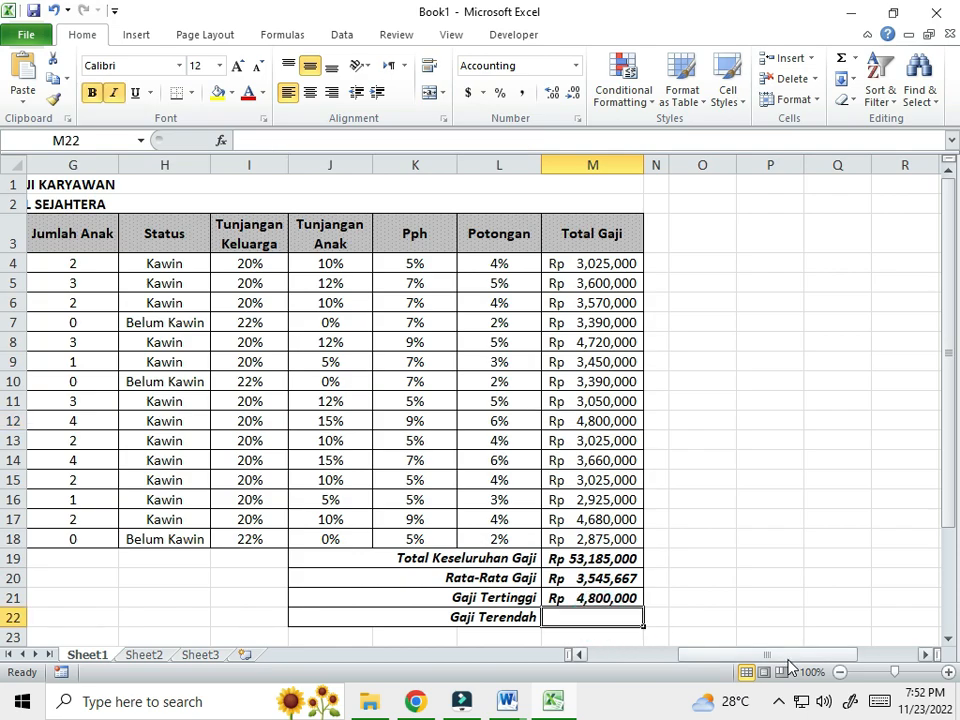
{"action": "type", "text": "=min("}
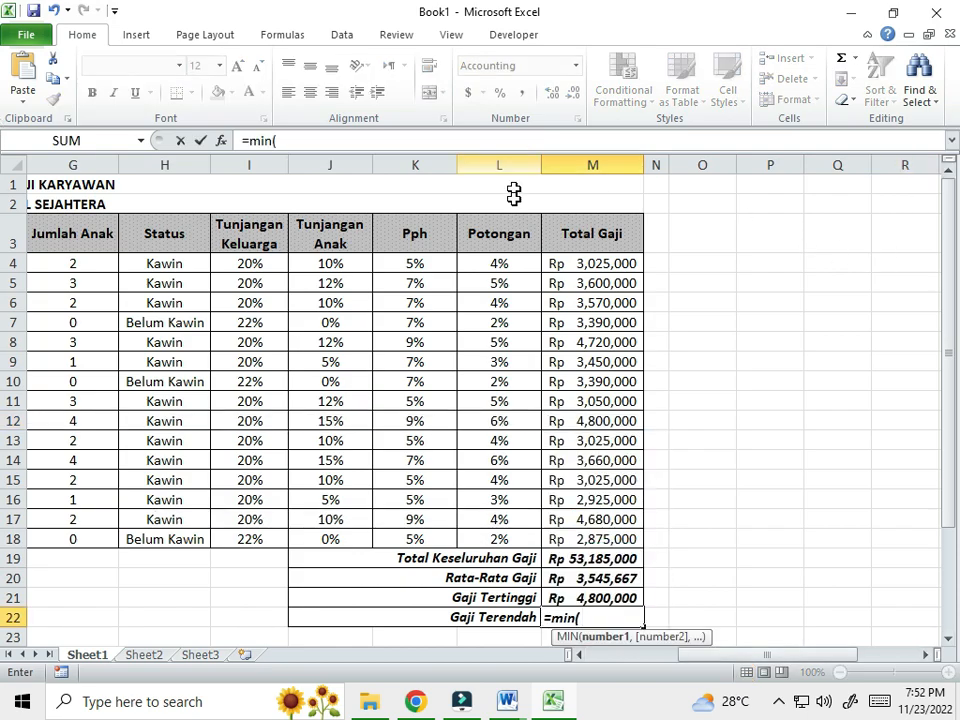
{"action": "left_click_drag", "start_coordinate": [608, 264], "coordinate": [608, 531]}
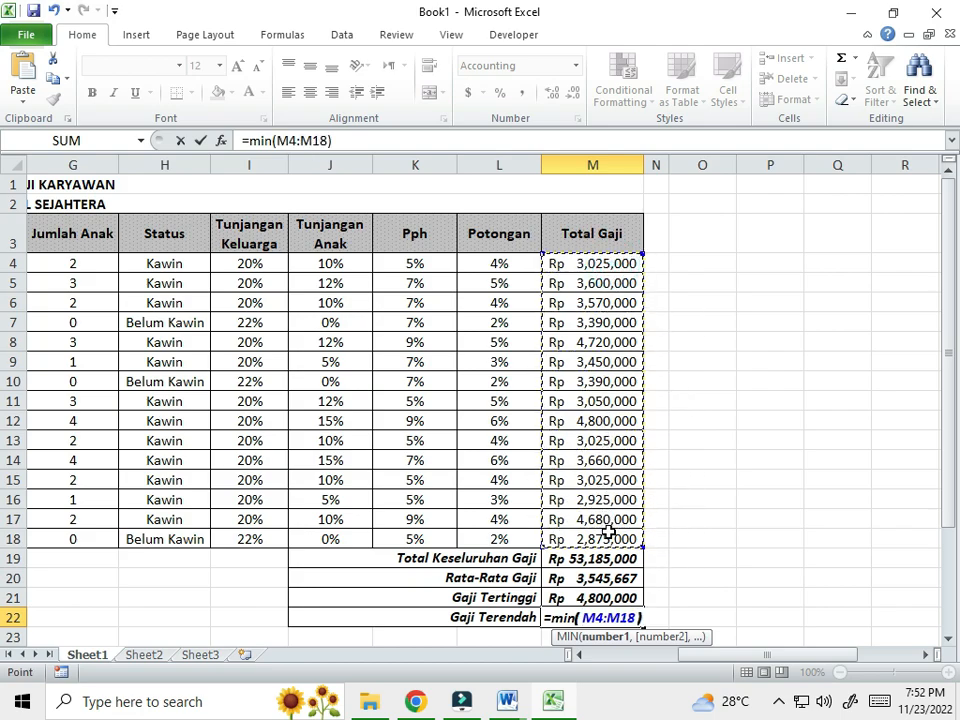
{"action": "key", "text": "Return"}
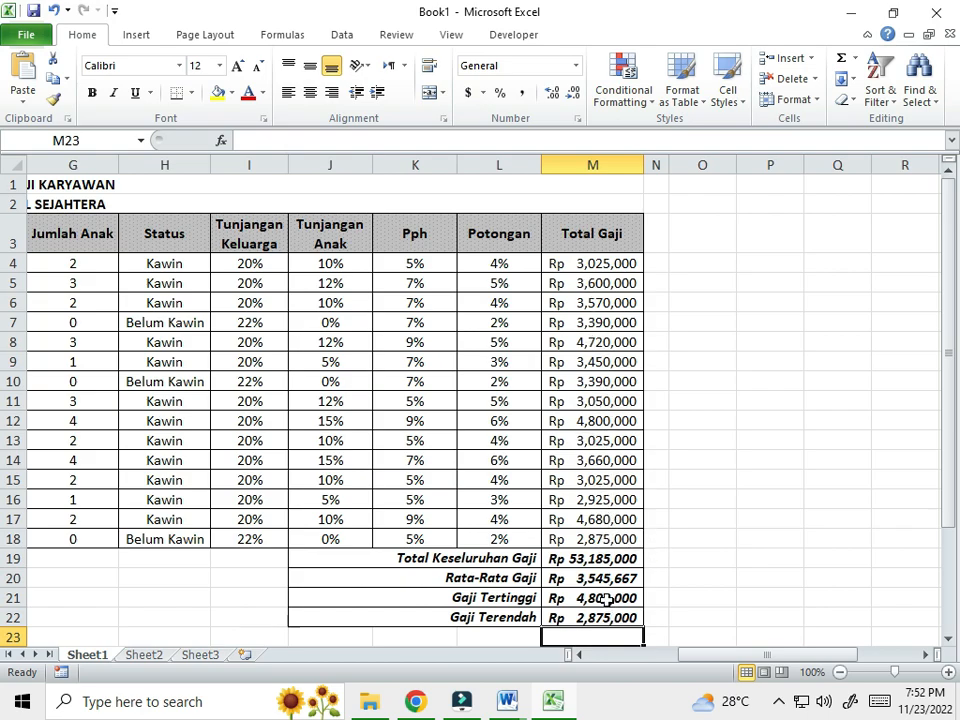
{"action": "left_click", "coordinate": [603, 539]}
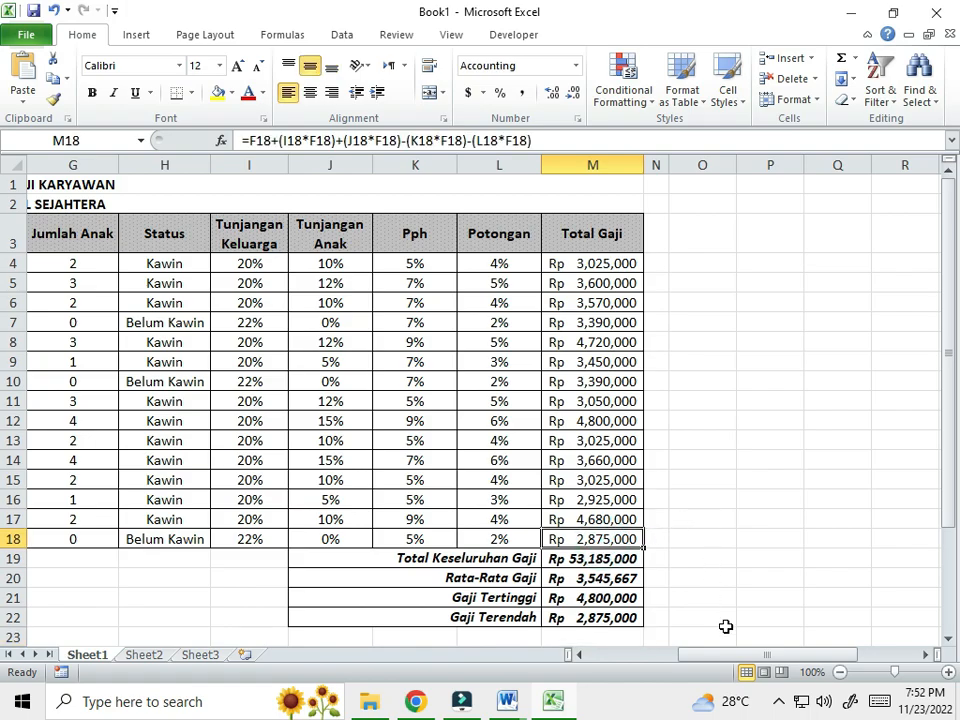
- Review the completed salary list from the Jabatan formula in D4 to the Gaji Terendah formula in M22
{"action": "left_click", "coordinate": [760, 655]}
{"action": "left_click_drag", "start_coordinate": [760, 655], "coordinate": [677, 657]}
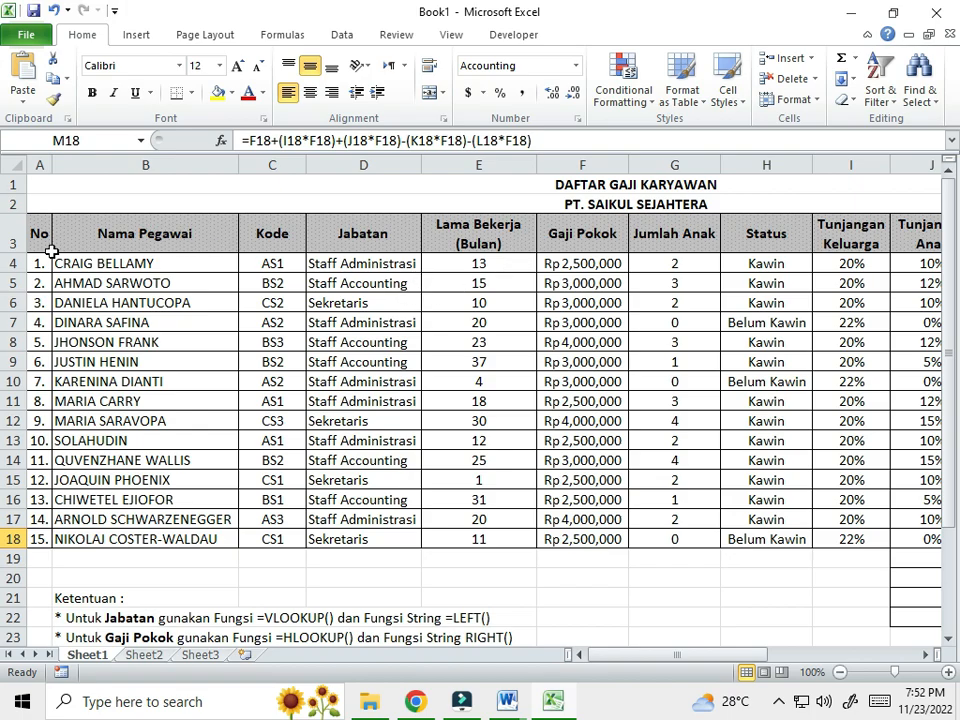
{"action": "left_click", "coordinate": [345, 262]}
{"action": "left_click_drag", "start_coordinate": [612, 663], "coordinate": [860, 660]}
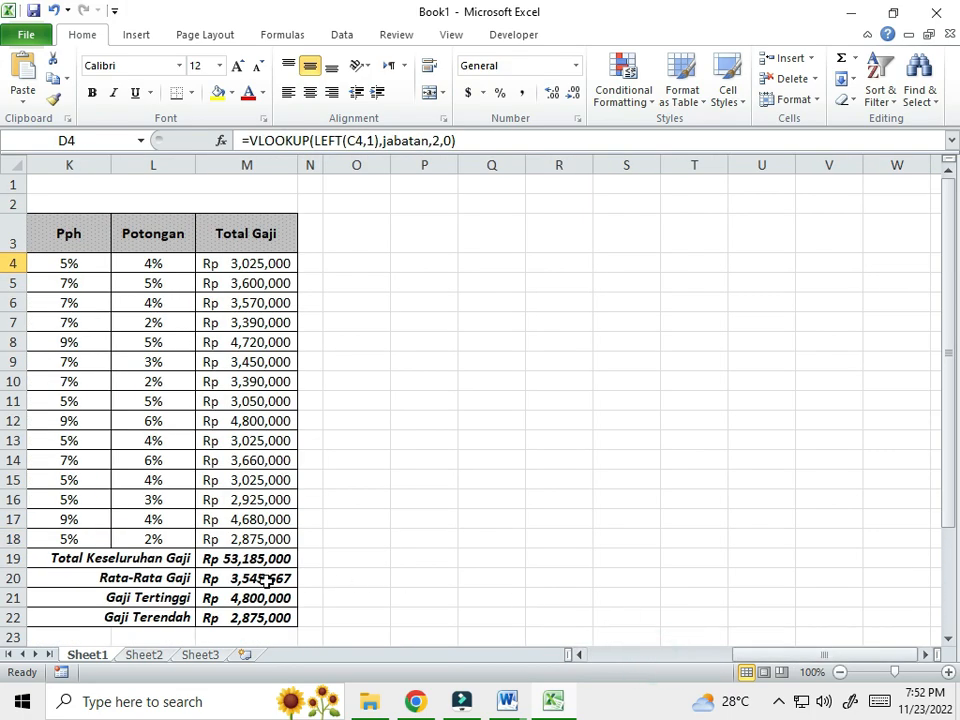
{"action": "left_click", "coordinate": [238, 616]}
{"action": "left_click_drag", "start_coordinate": [767, 666], "coordinate": [643, 671]}
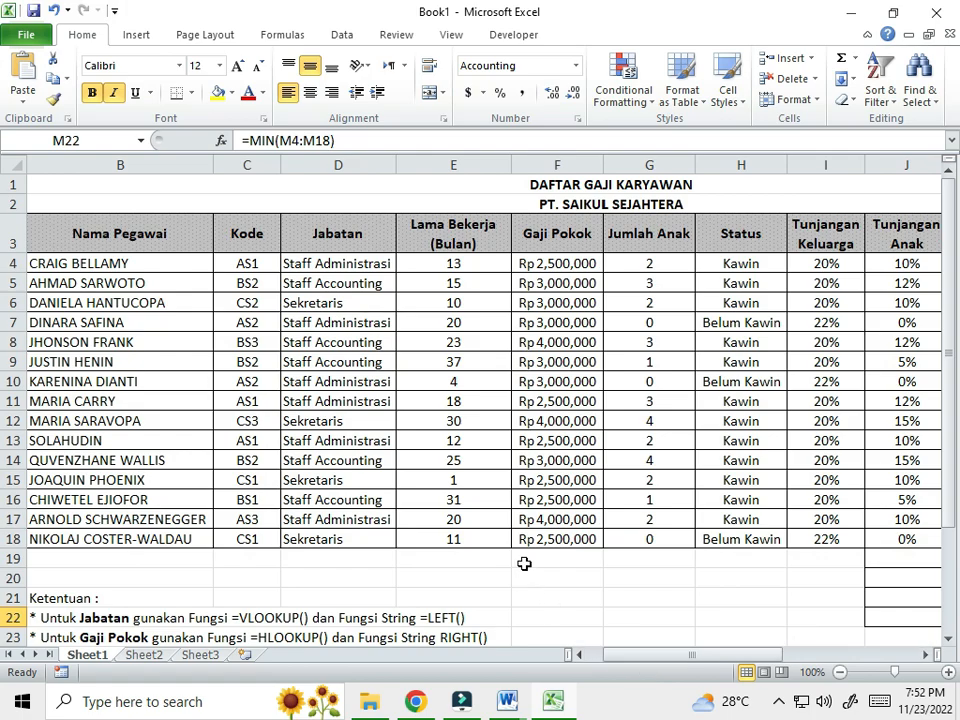
{"action": "scroll", "coordinate": [524, 563], "scroll_direction": "down", "scroll_amount": 1}
{"action": "scroll", "coordinate": [524, 563], "scroll_direction": "up", "scroll_amount": 1}
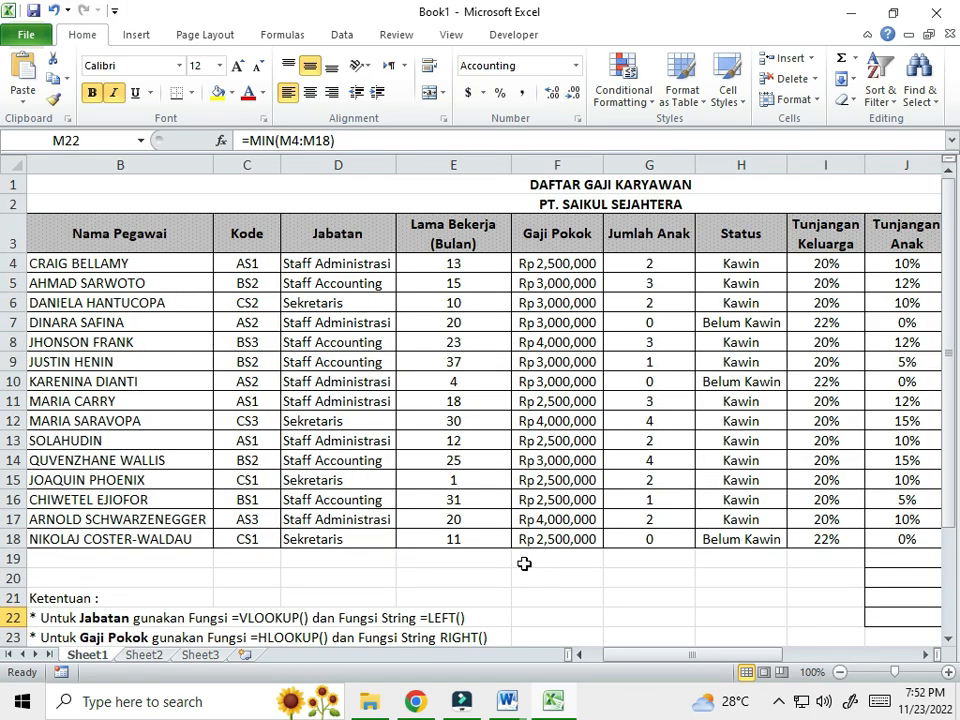